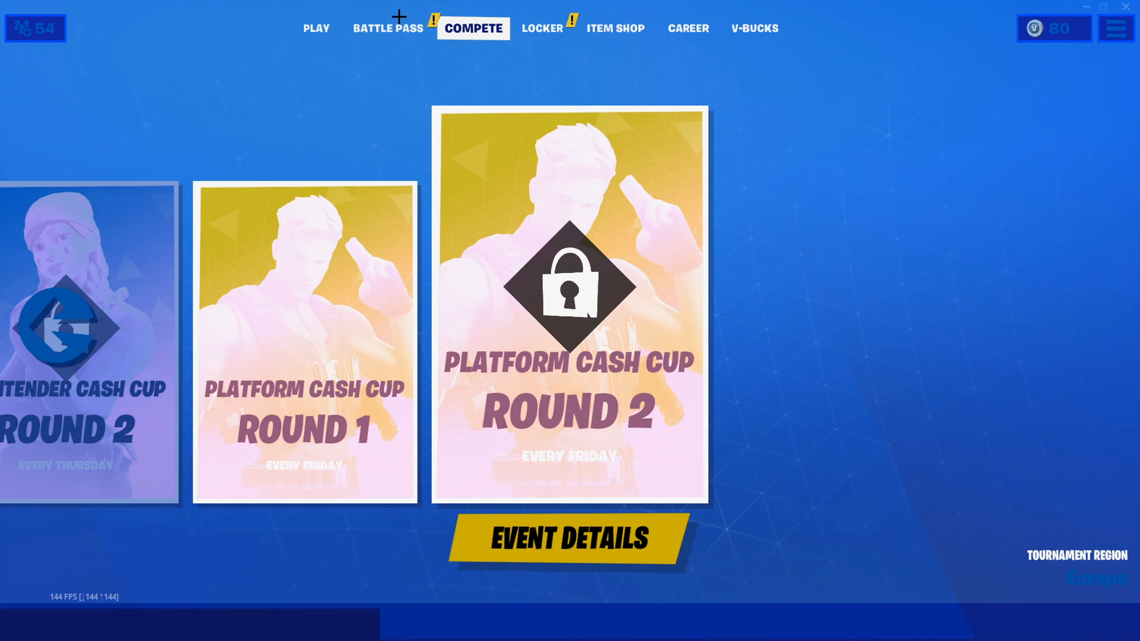
left_click(398, 18)
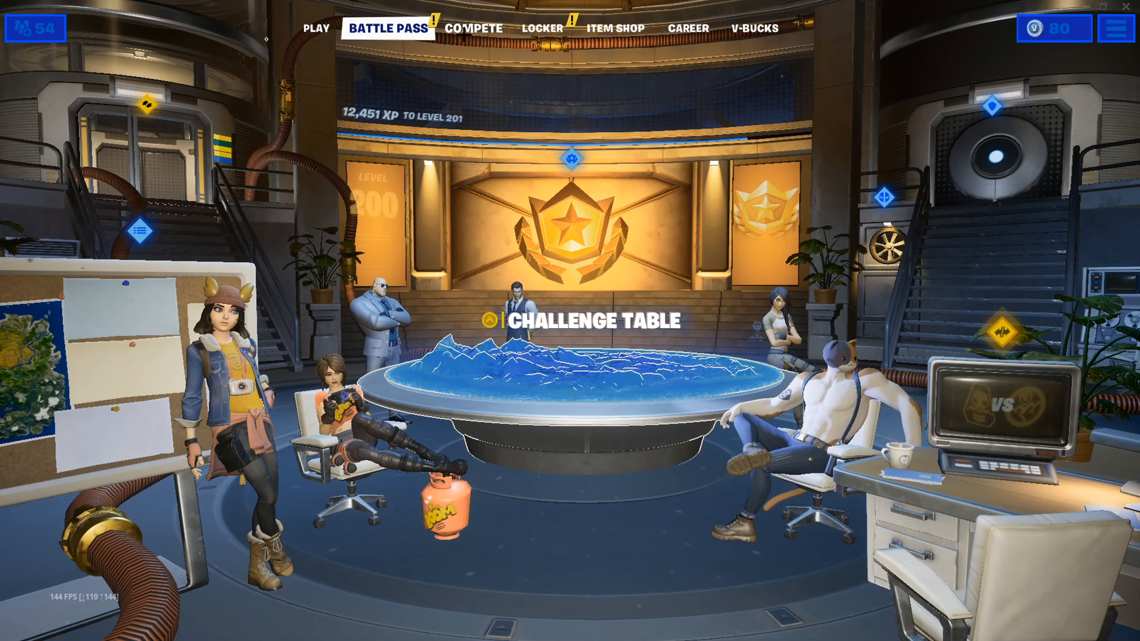
left_click(543, 28)
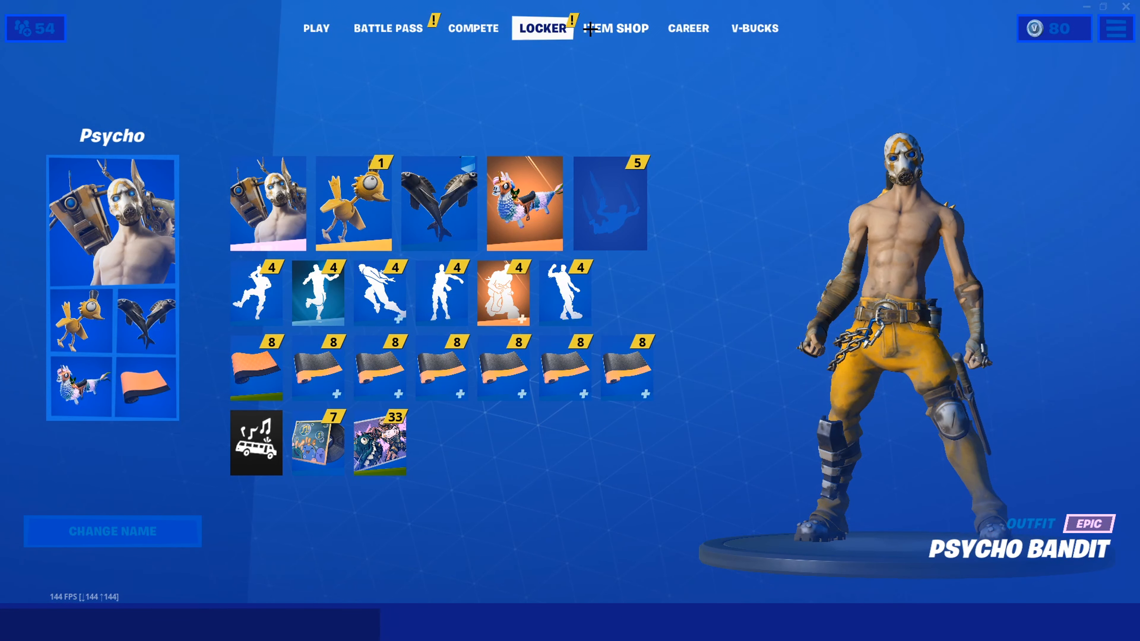
left_click(475, 28)
left_click(396, 24)
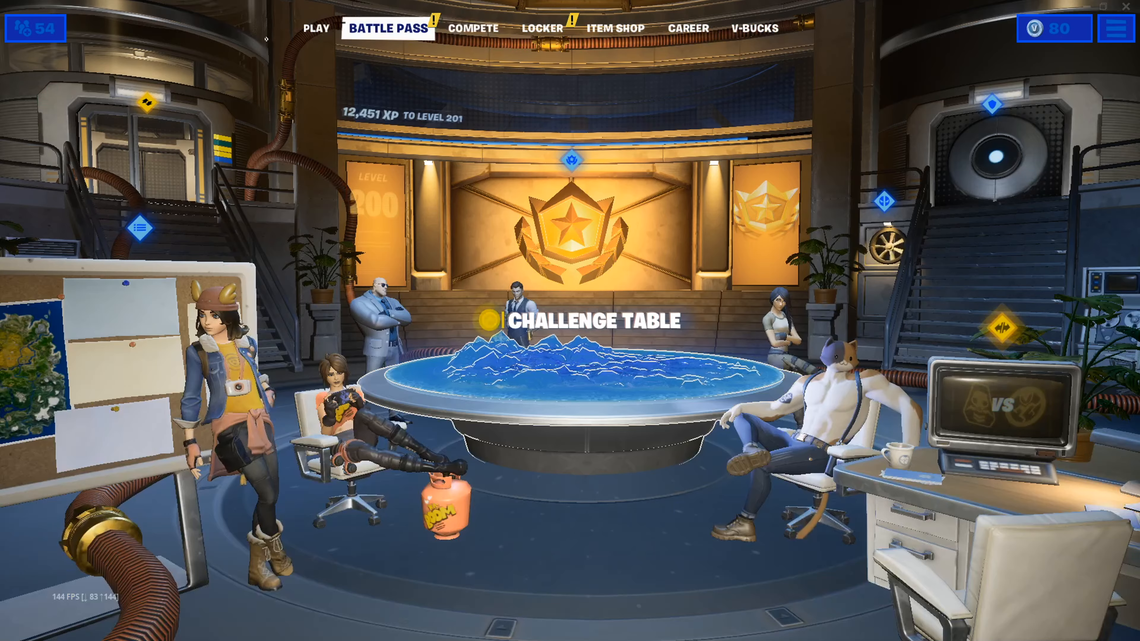
left_click(321, 26)
left_click(389, 25)
left_click(474, 28)
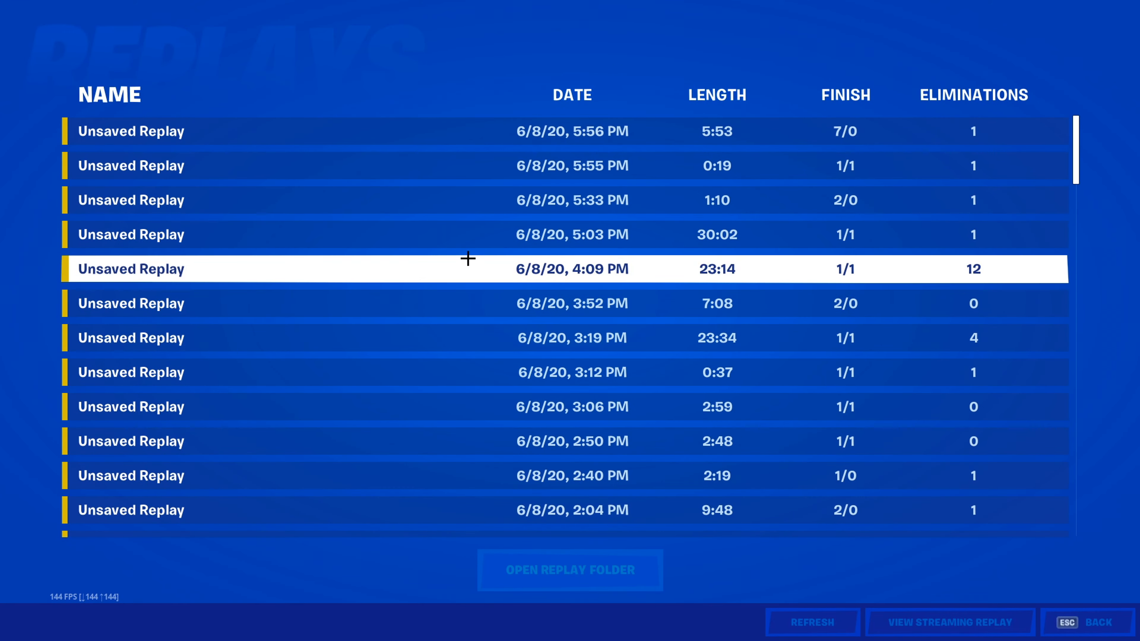
Find the unsaved replay dated 6/6/20, 2:09 PM in the replay list and play it
scroll(549, 281, "down", 3)
scroll(580, 191, "down", 2)
scroll(580, 191, "down", 3)
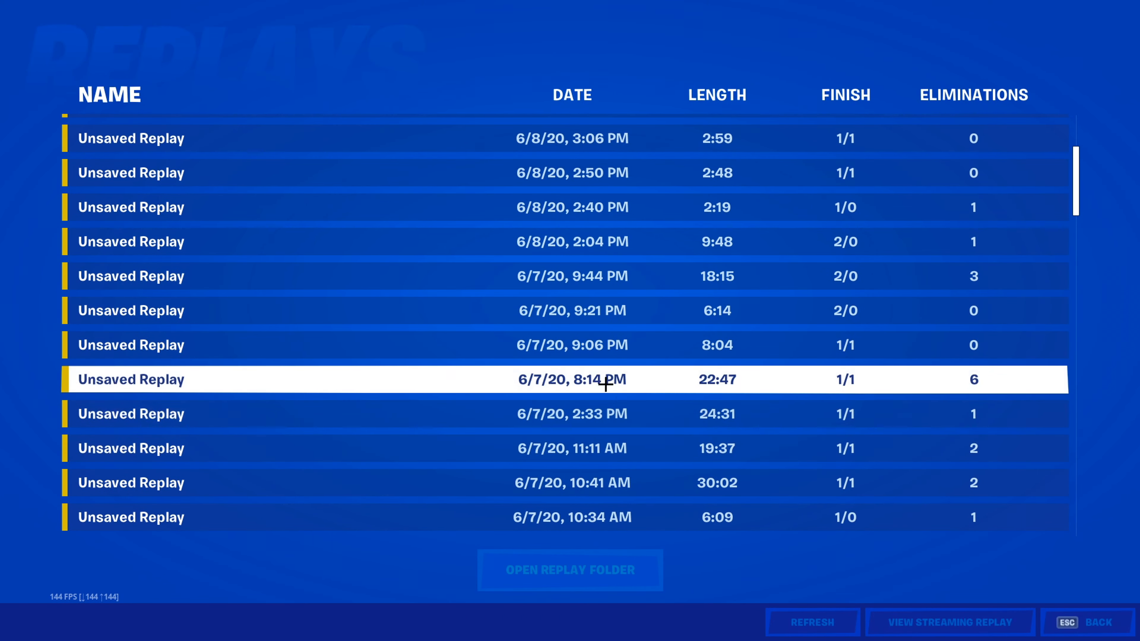
left_click_drag(651, 453, 652, 156)
left_click_drag(669, 298, 682, 236)
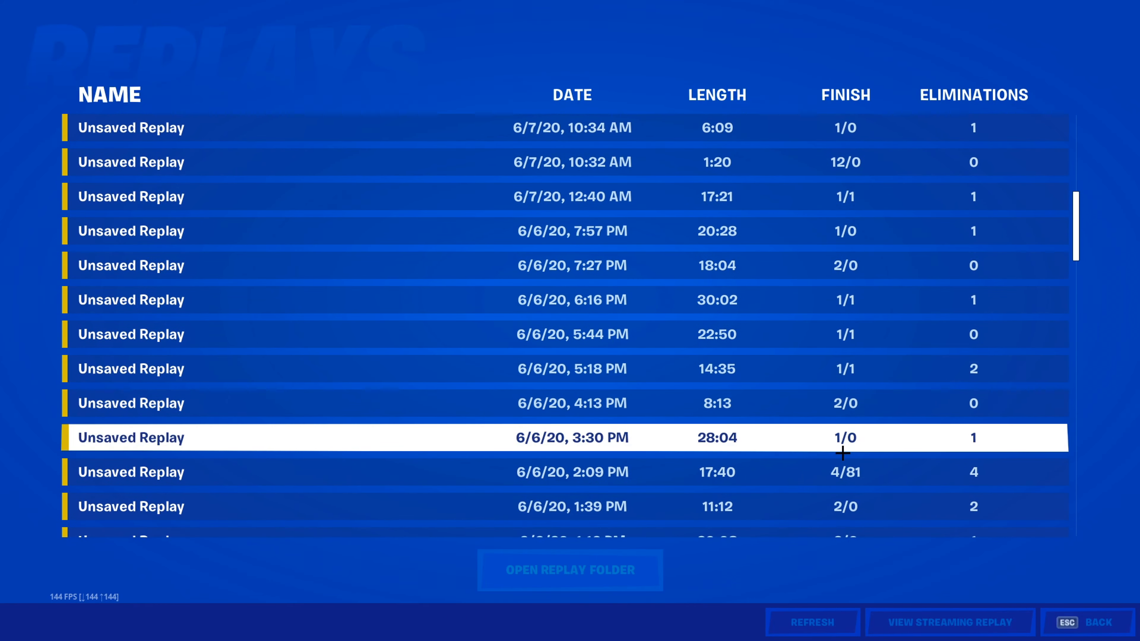
left_click_drag(840, 437, 847, 290)
left_click(711, 309)
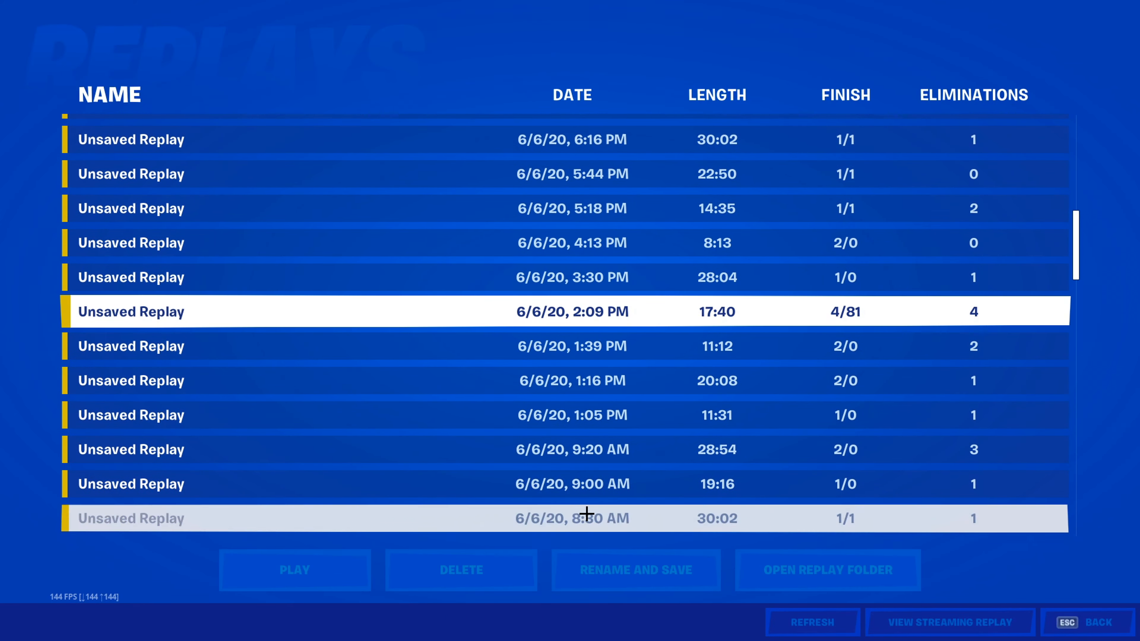
left_click(332, 567)
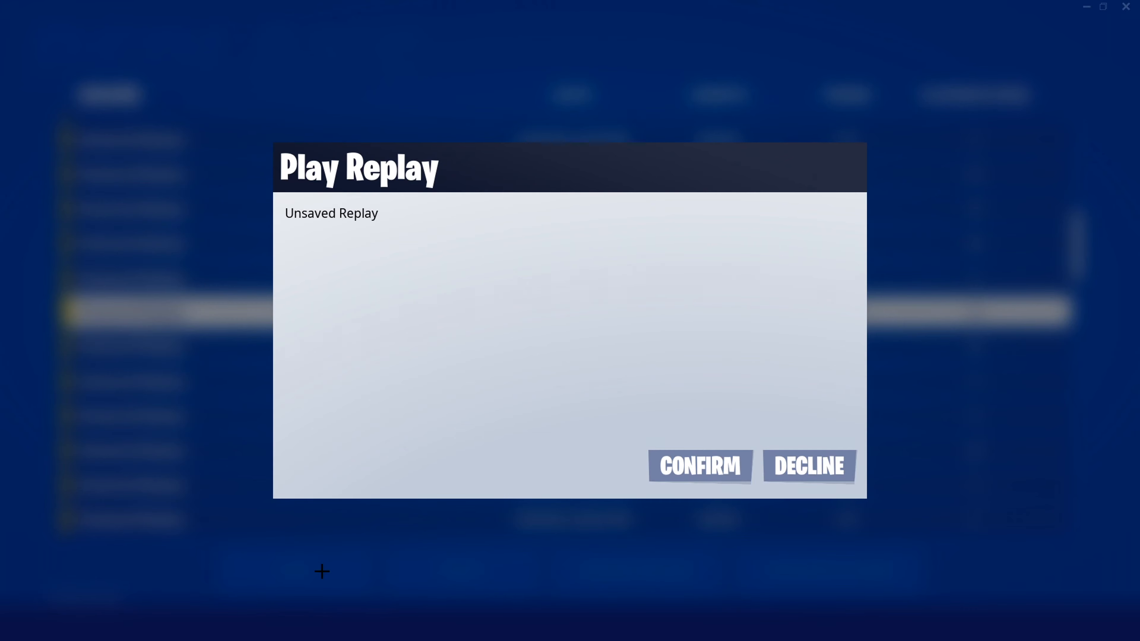
left_click(662, 465)
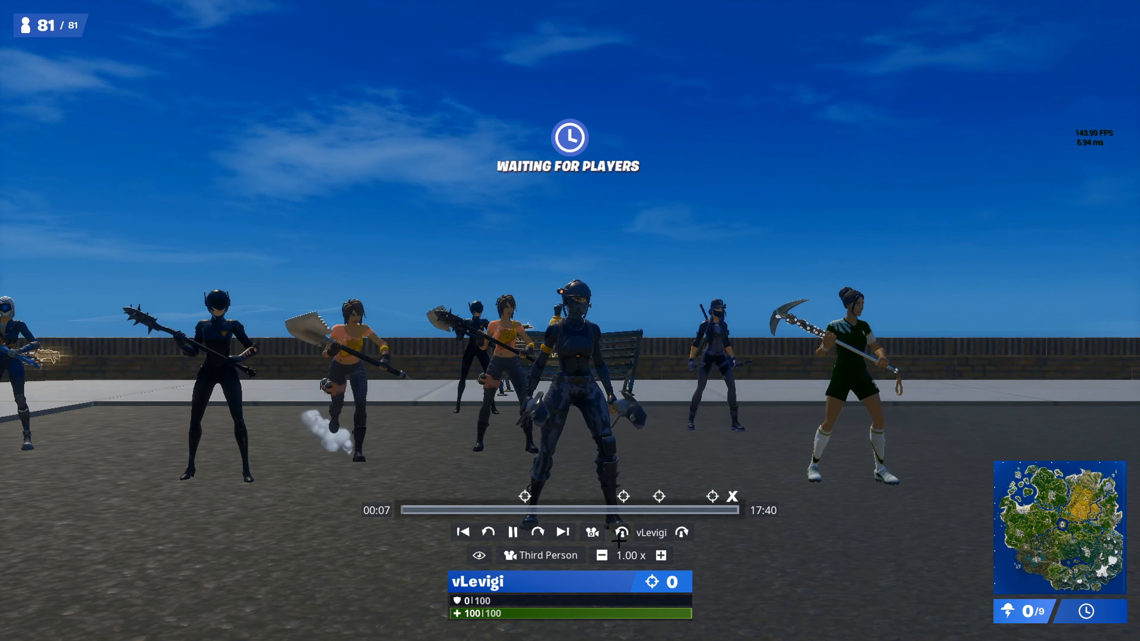
Jump the replay to about 00:53 and switch its camera mode to Drone Free
left_click(426, 511)
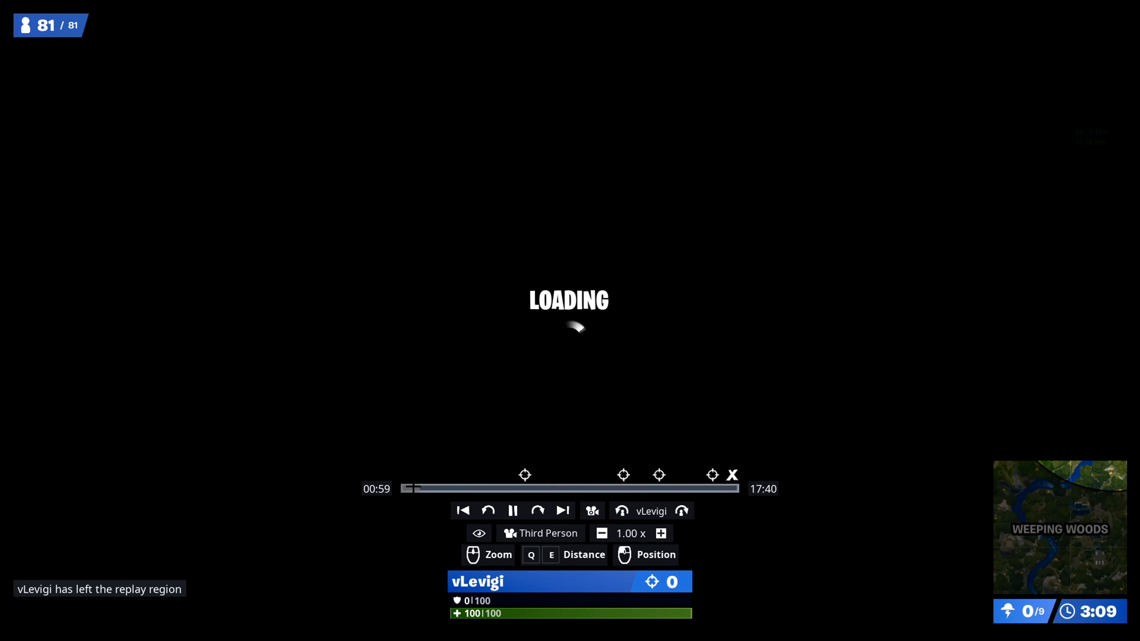
left_click(417, 488)
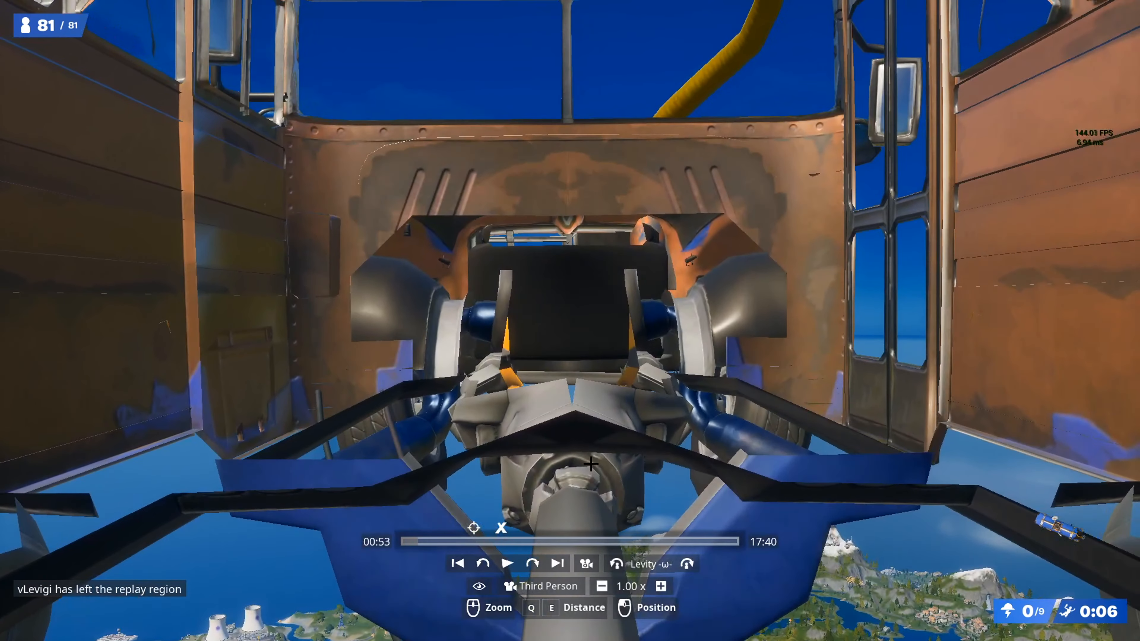
left_click_drag(629, 481, 615, 484)
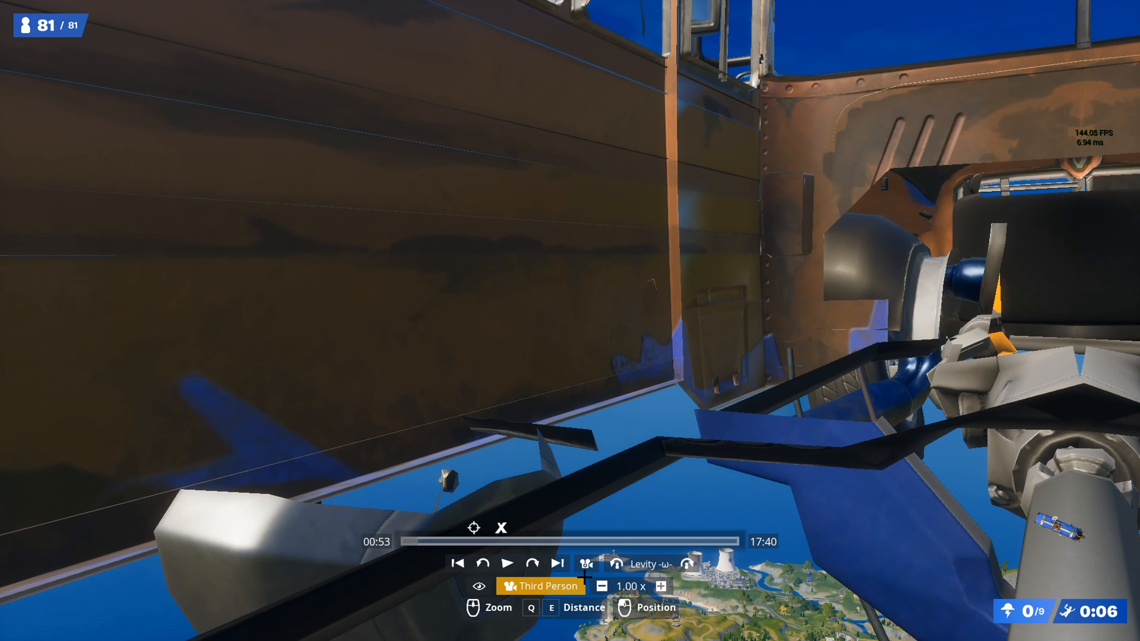
left_click(585, 577)
left_click(545, 556)
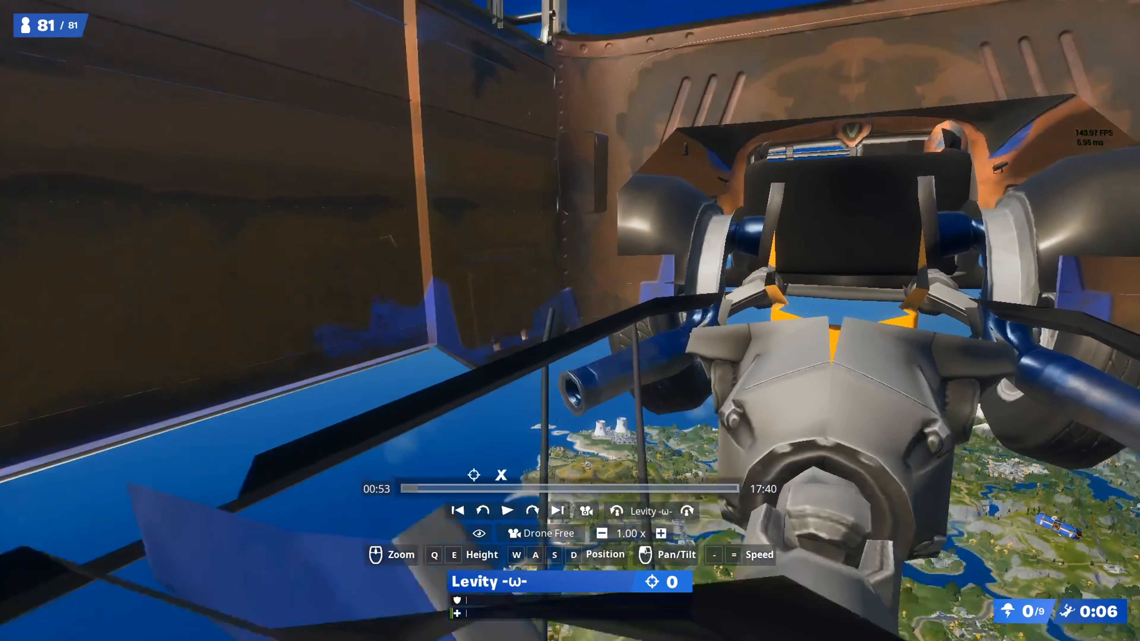
Fly the drone camera across the island to the wooden watchtower near Weeping Woods and tilt the view down at it
key("w")
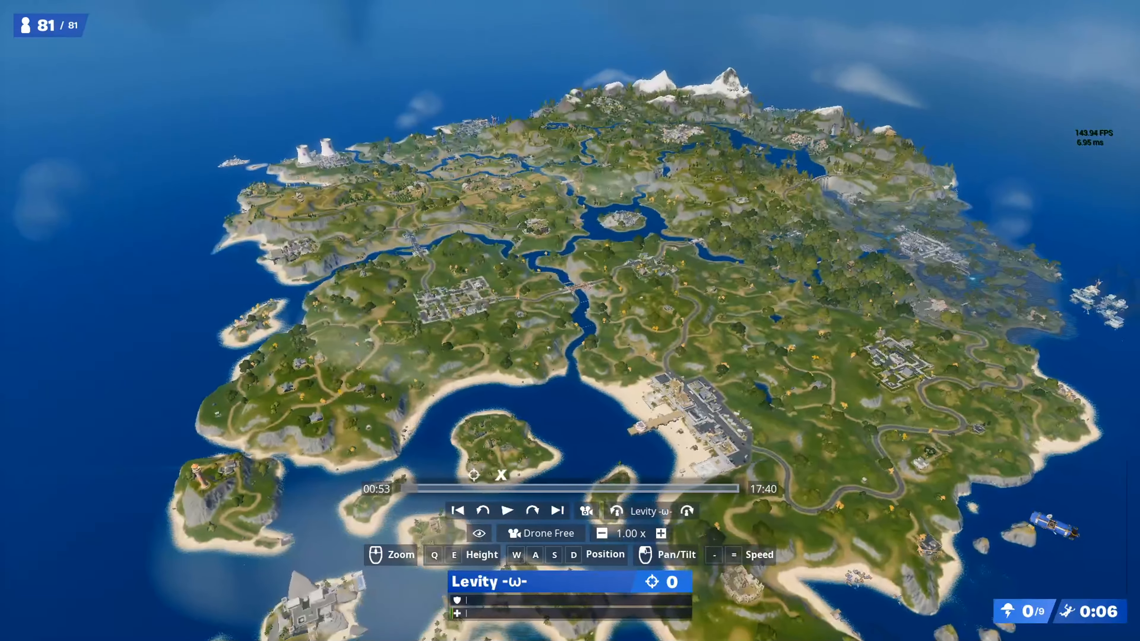
key("w")
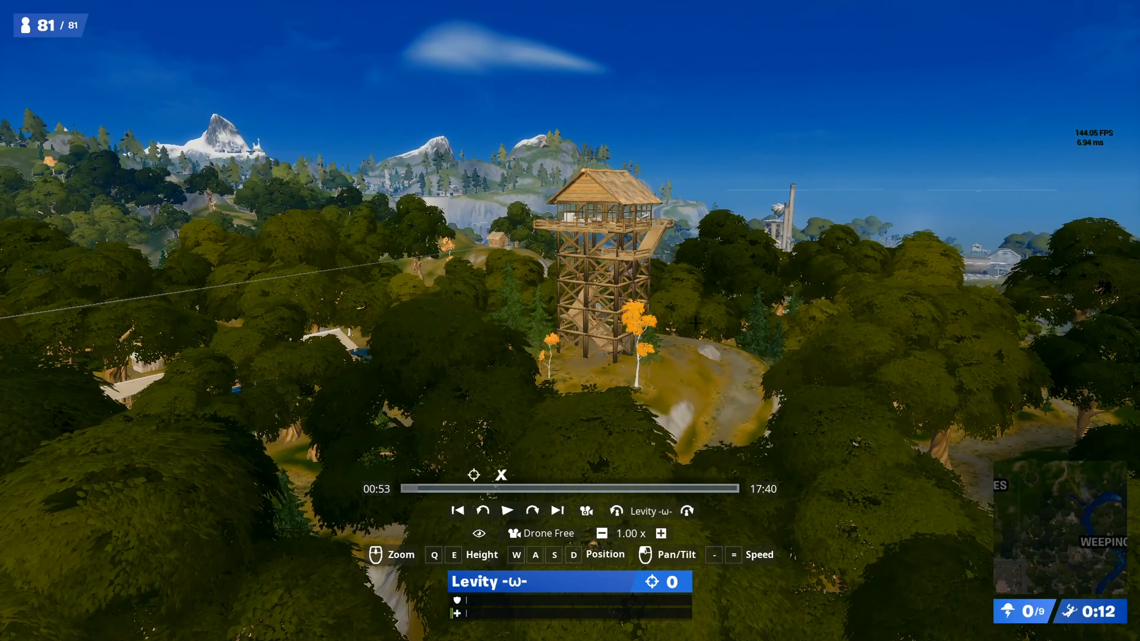
key("w")
left_click_drag(696, 323, 884, 404)
key("w")
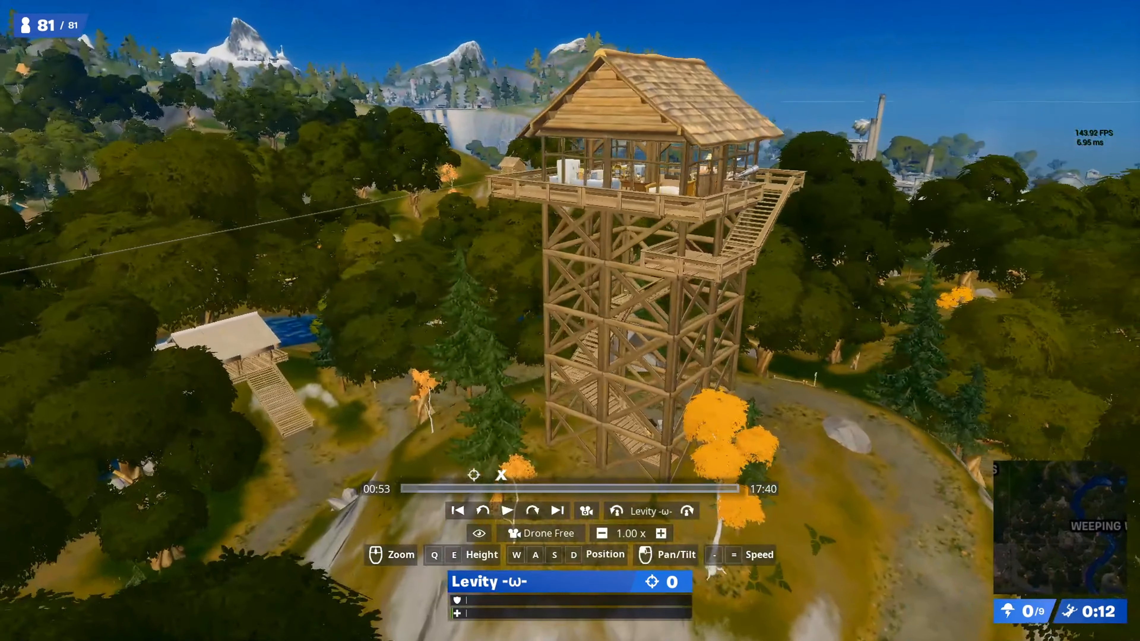
left_click_drag(569, 321, 570, 395)
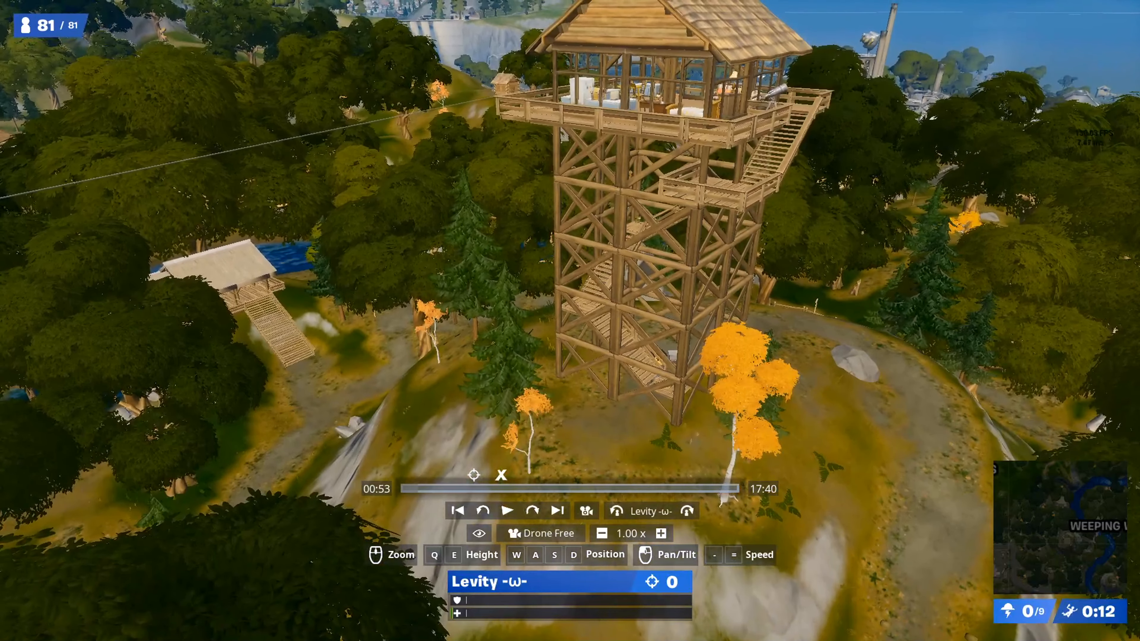
In the video settings, set View Distance and Shadows to Epic and Anti-Aliasing to Off
key("Escape")
left_click(954, 97)
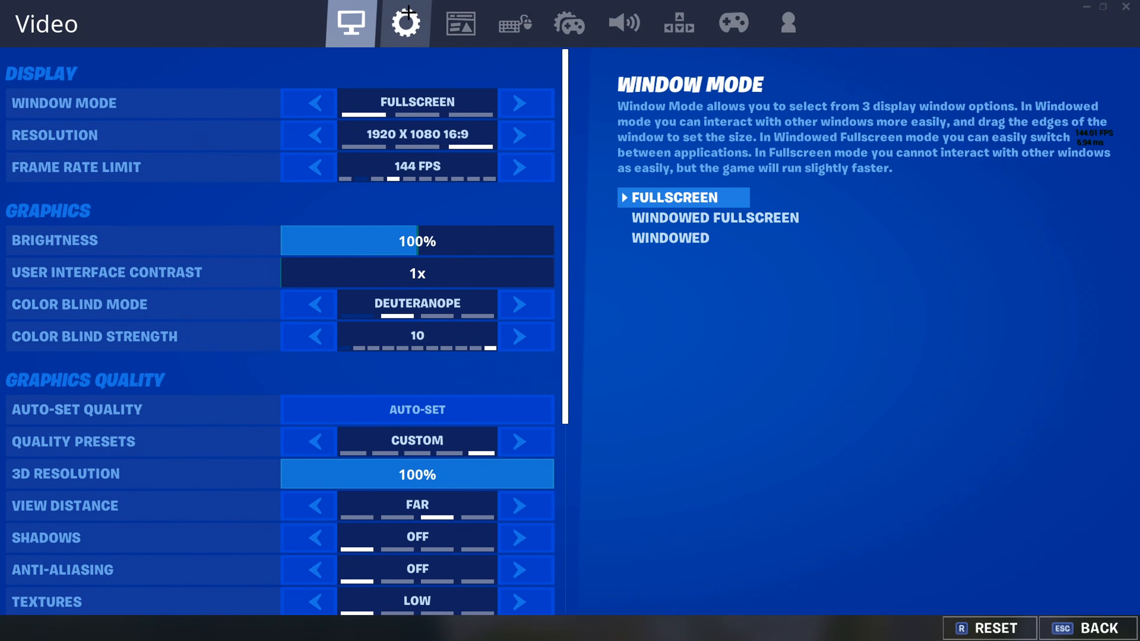
scroll(480, 328, "down", 3)
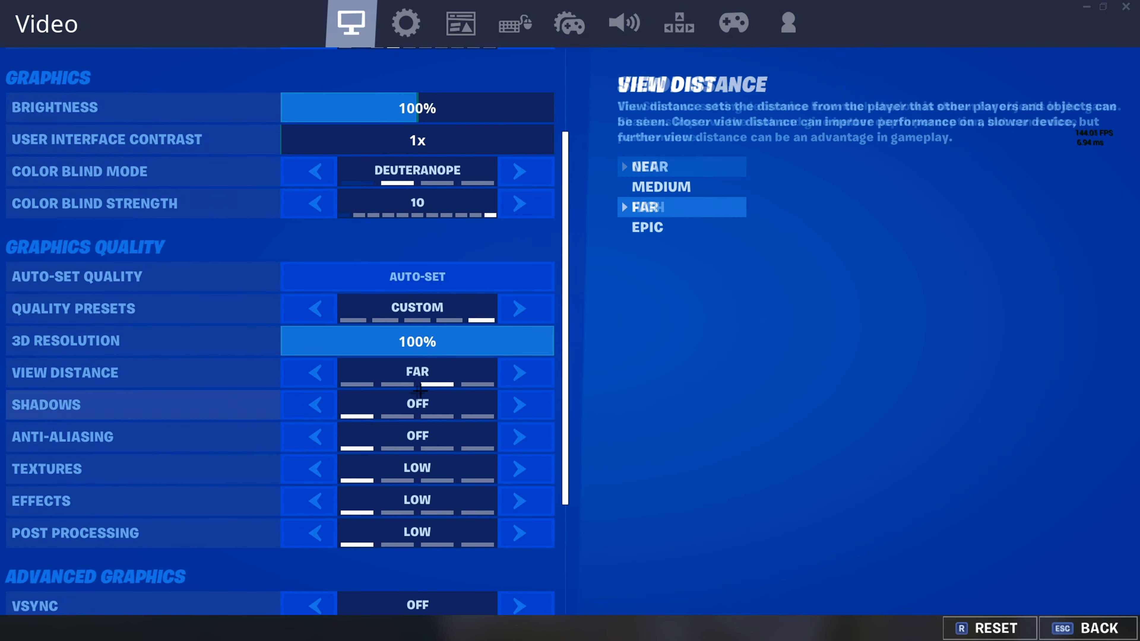
left_click(514, 377)
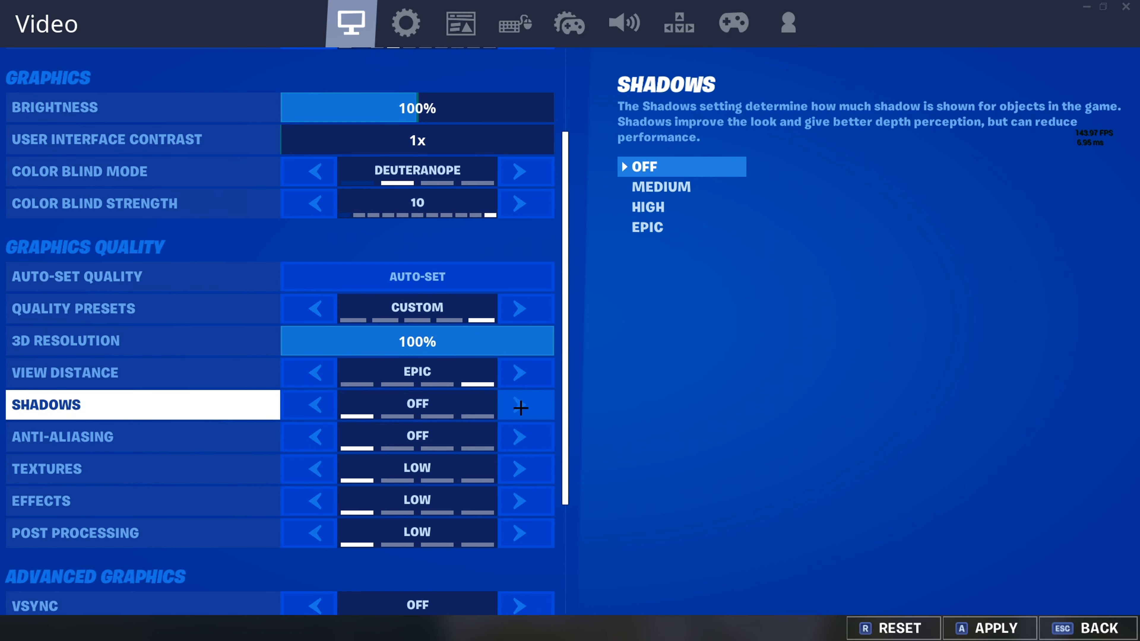
left_click(520, 407)
left_click(520, 408)
left_click(519, 407)
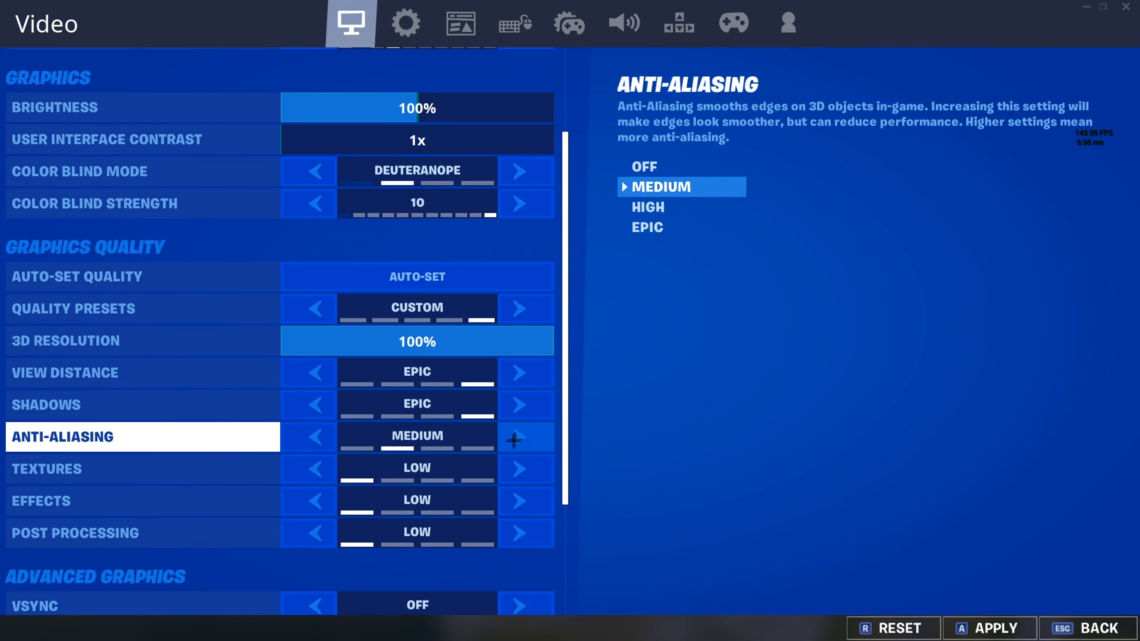
left_click(318, 438)
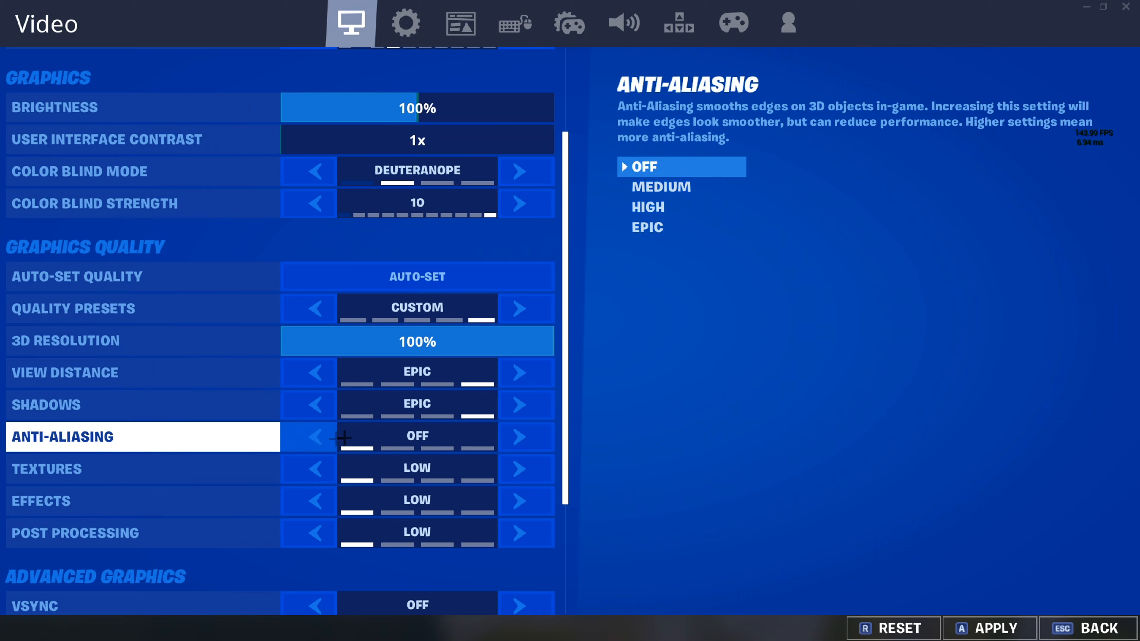
Set Textures and Effects to Epic, ending with Post Processing at Low
left_click(522, 470)
left_click(522, 470)
left_click(523, 471)
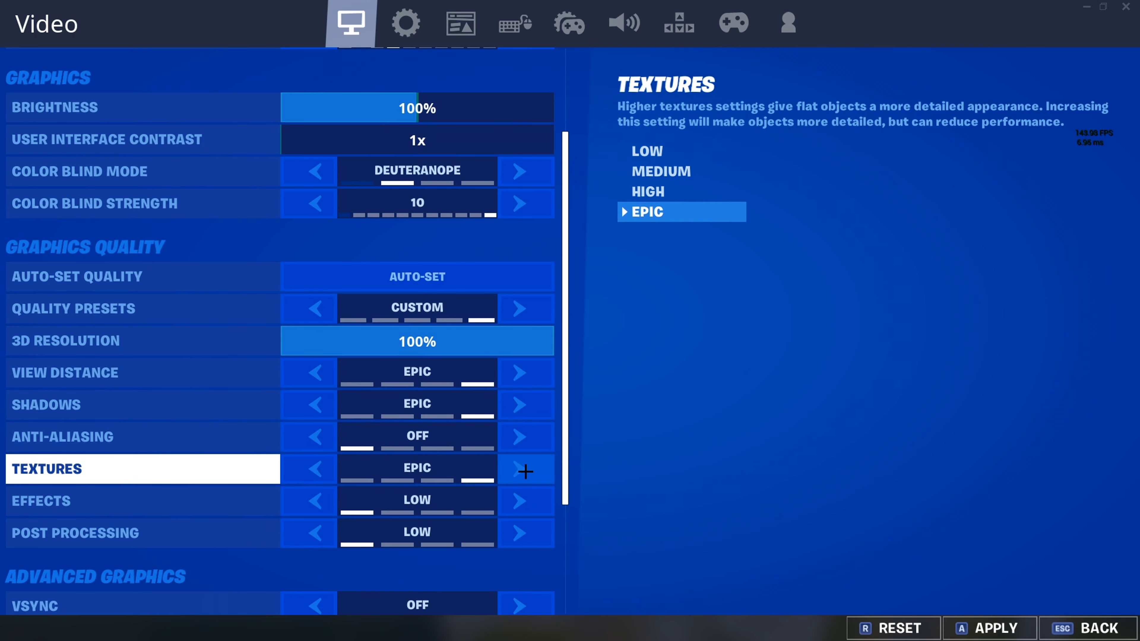
left_click(521, 500)
left_click(520, 500)
left_click(522, 499)
left_click(521, 533)
left_click(521, 533)
left_click(521, 533)
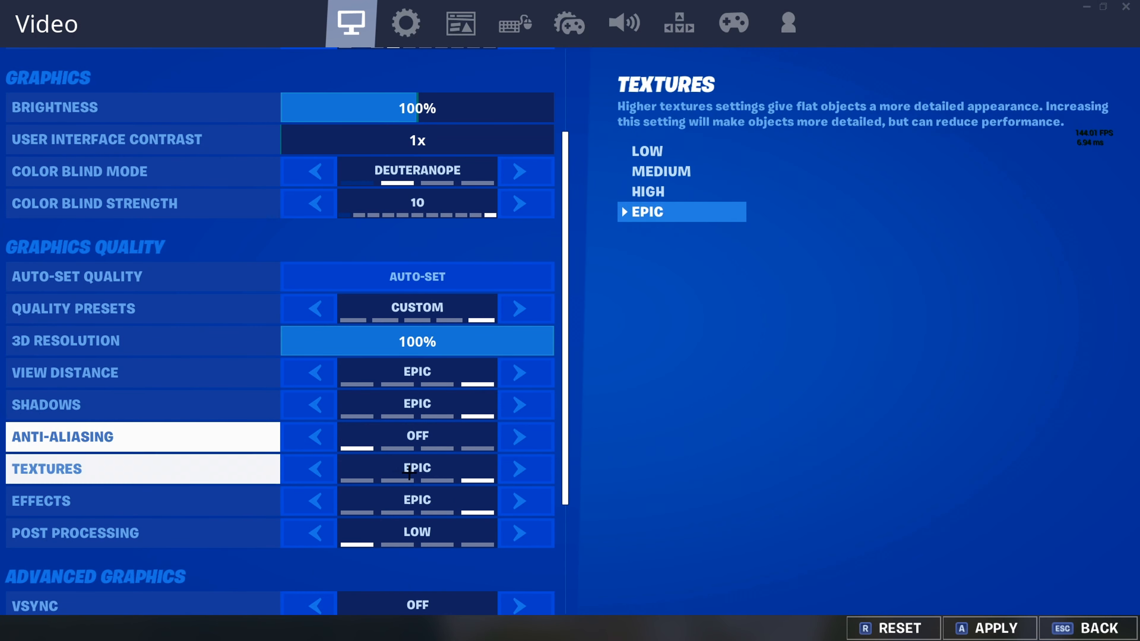
Turn Motion Blur on and Show FPS off, and apply the video settings
scroll(449, 471, "down", 2)
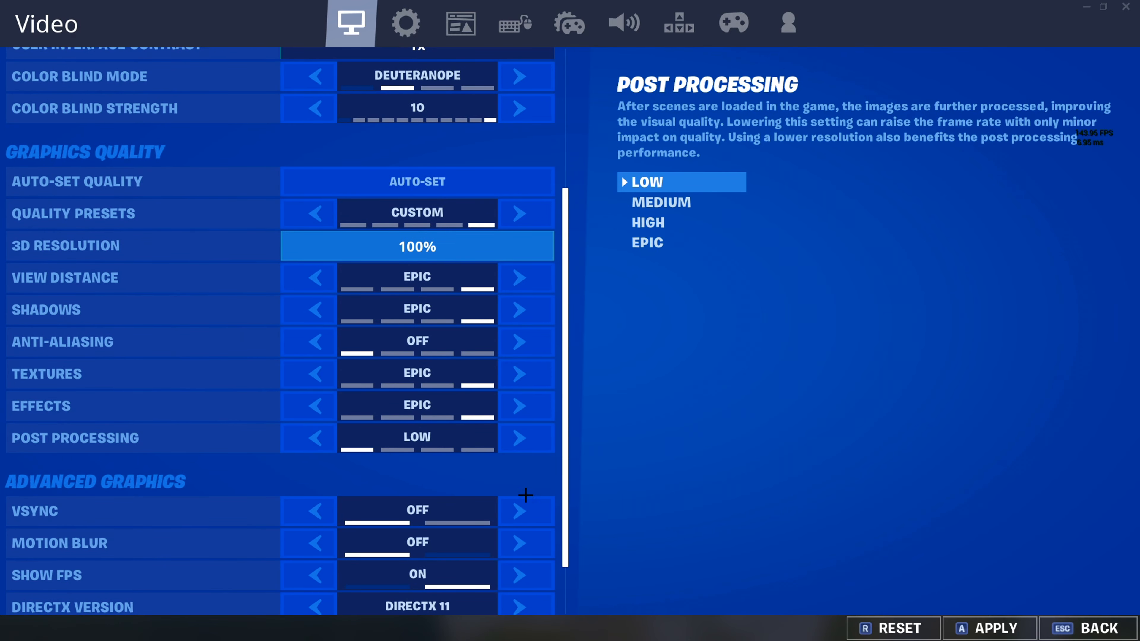
left_click(527, 546)
scroll(469, 537, "down", 2)
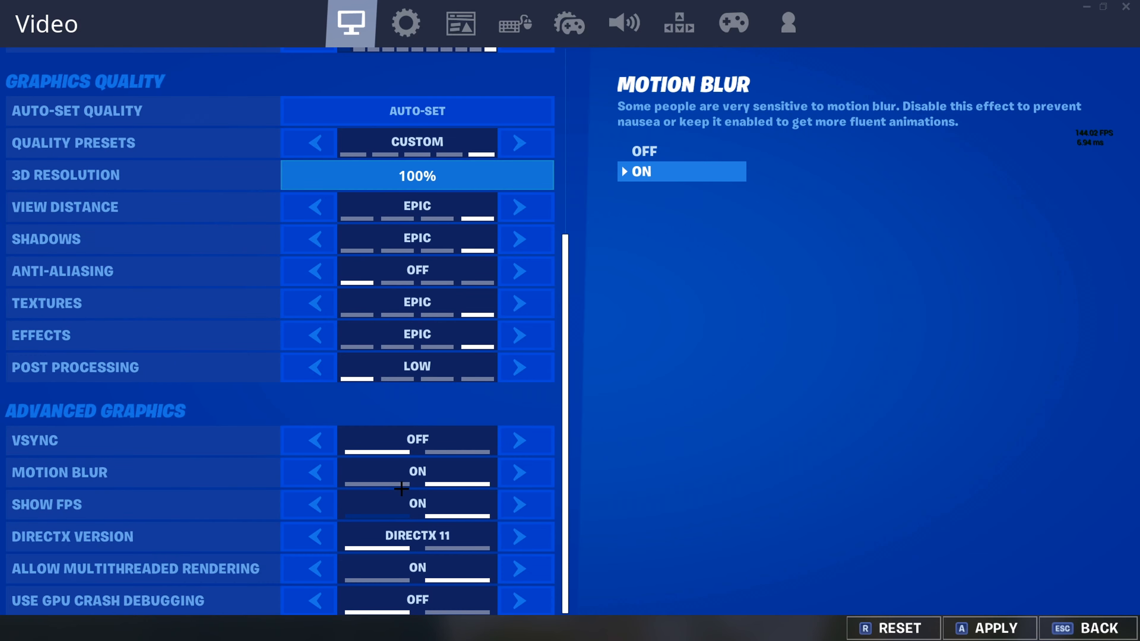
left_click(316, 507)
scroll(315, 508, "up", 1)
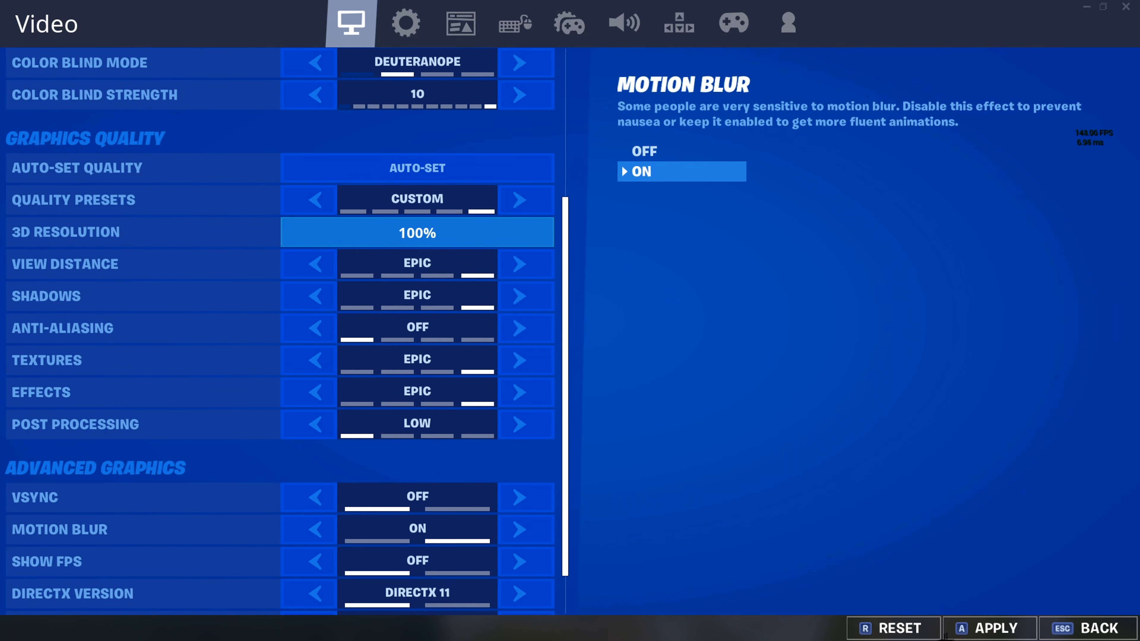
left_click(995, 629)
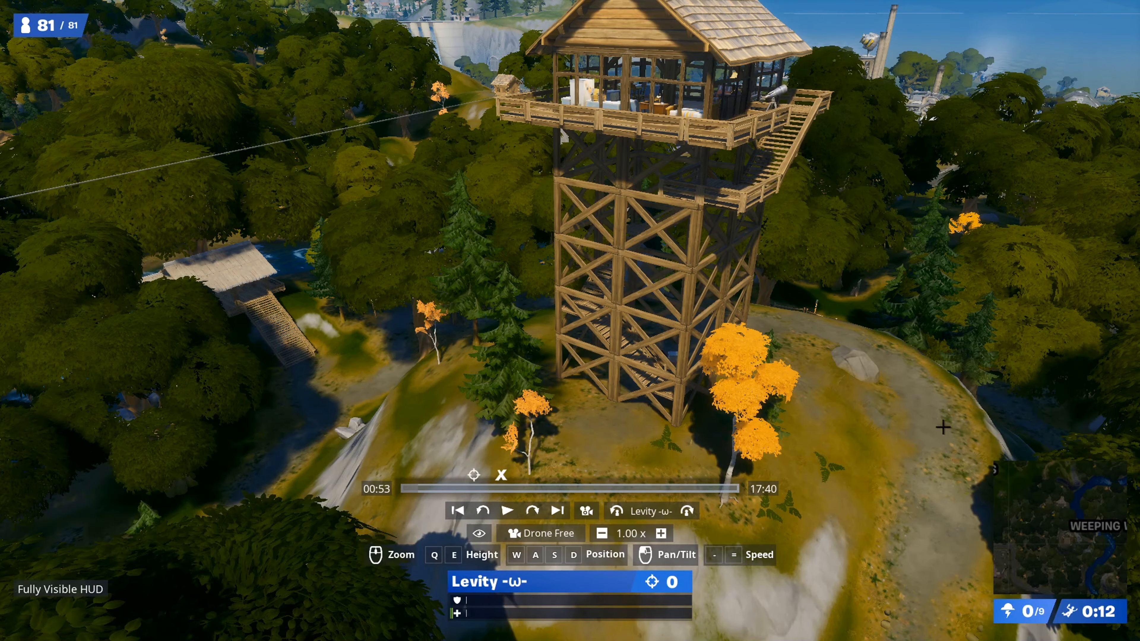
Lower the drone camera to face the watchtower and set the drone speed to 0.5x
key("q")
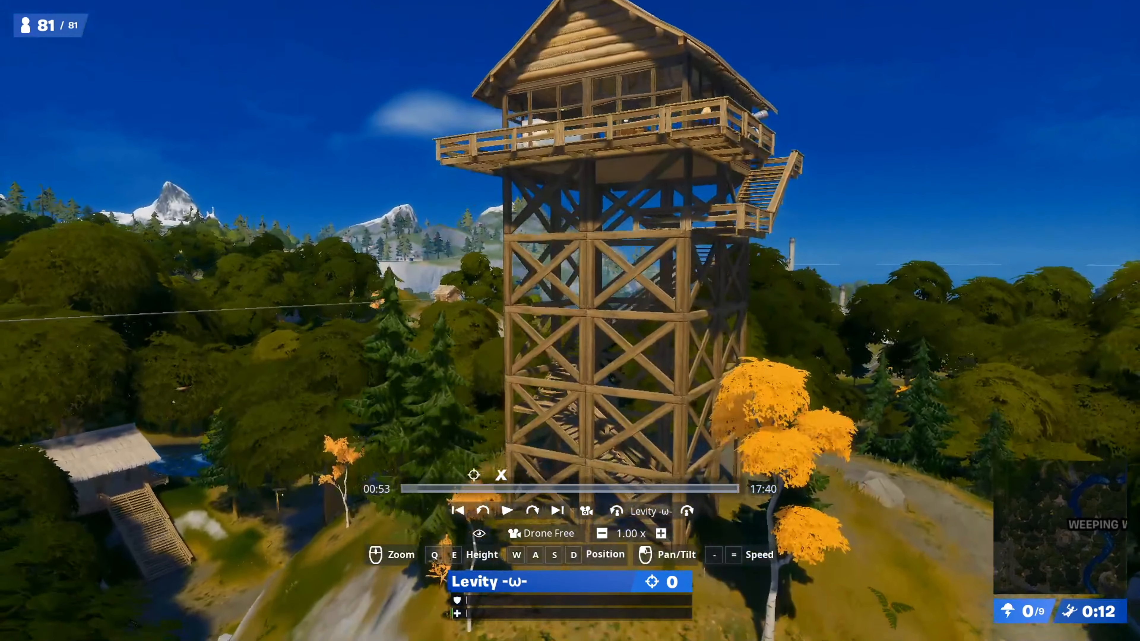
left_click_drag(570, 321, 601, 335)
key("d")
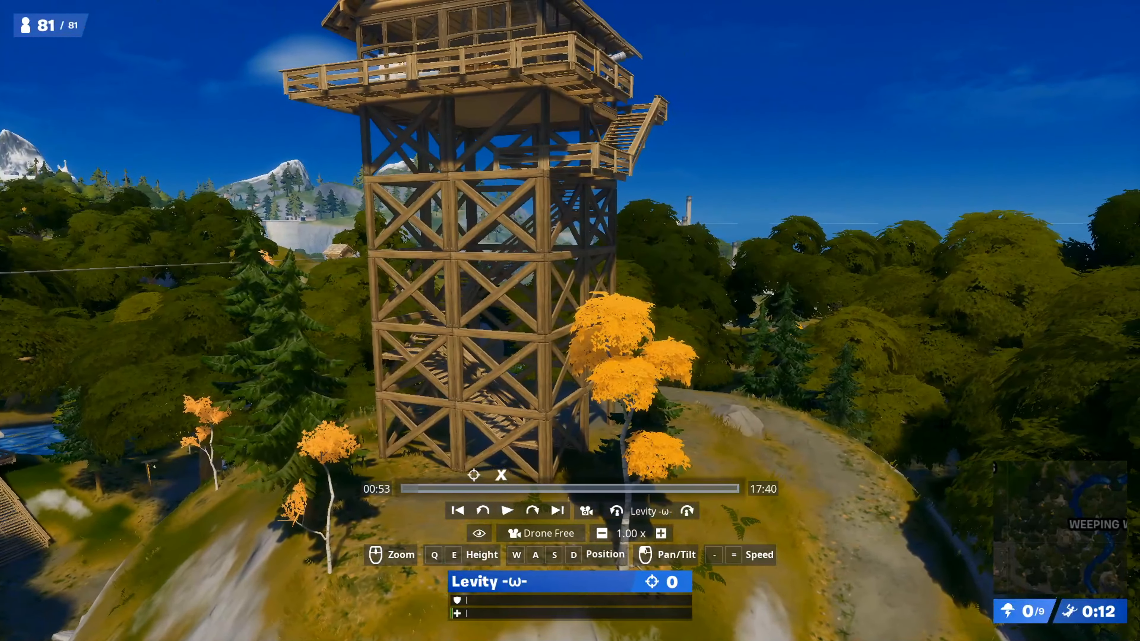
key("equal")
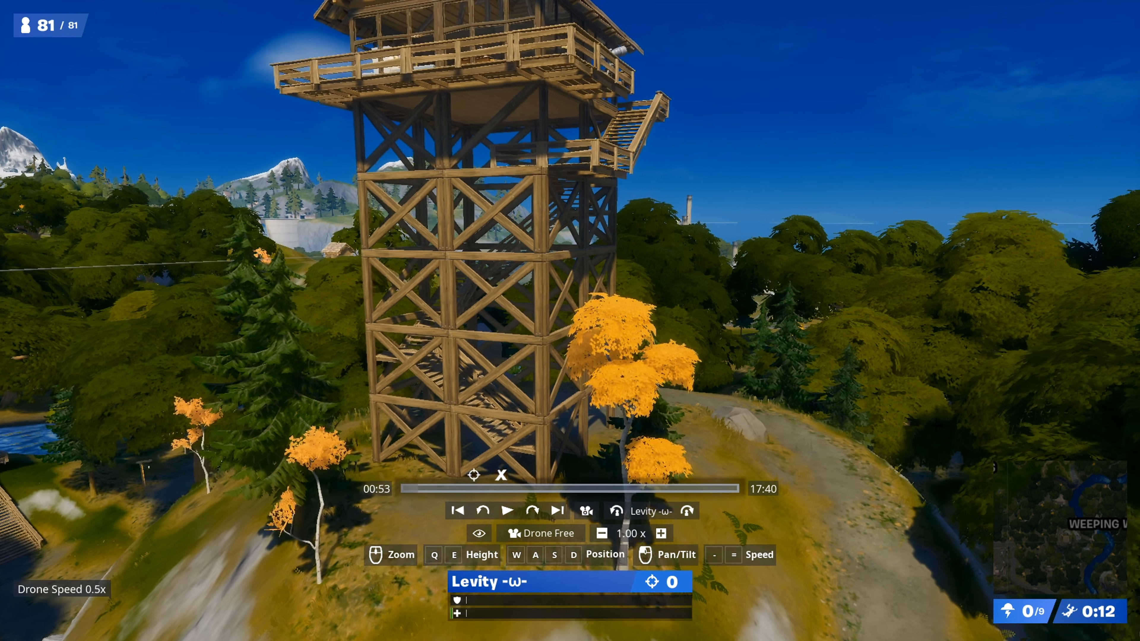
Fly the drone around the watchtower and bring it down to a close view of the tower's base beside the orange trees
key("w")
key("d")
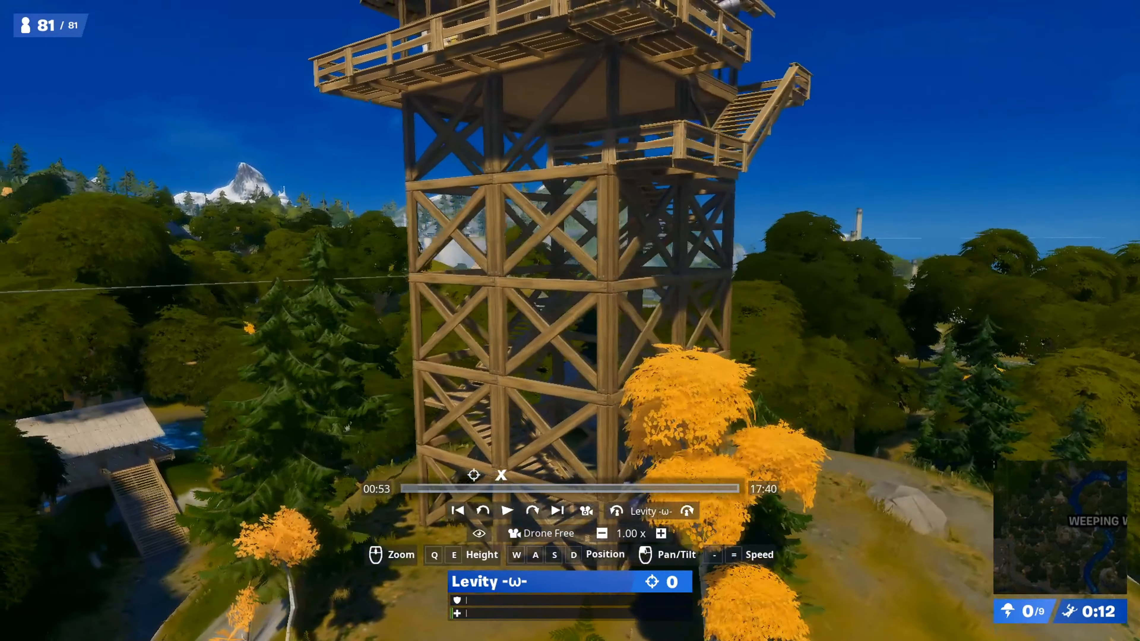
key("d")
key("e")
key("q")
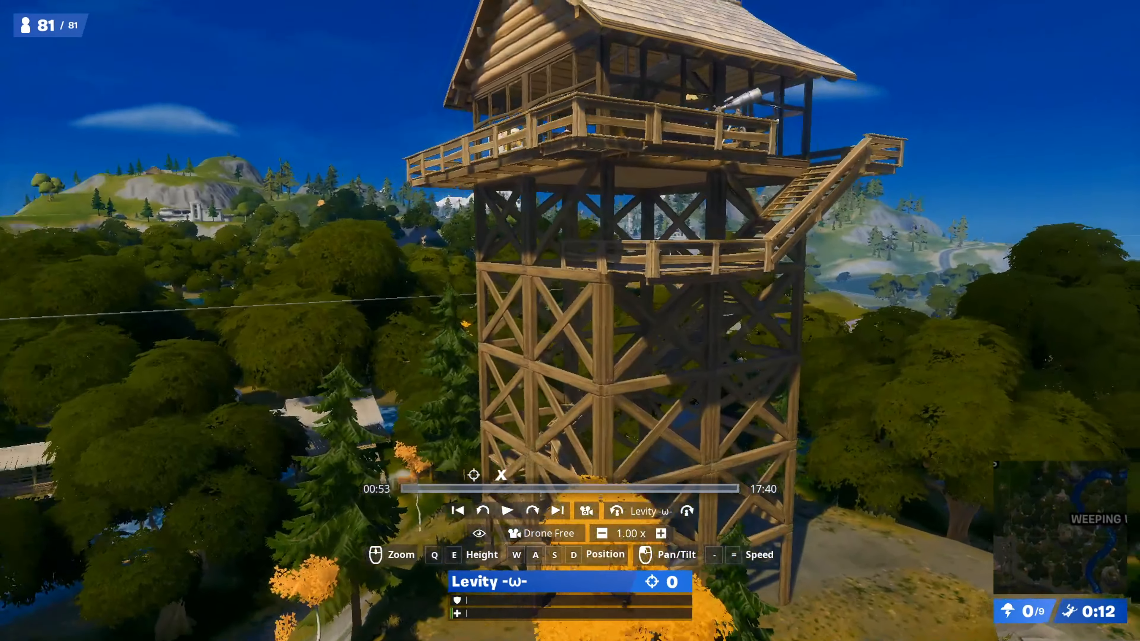
key("q")
key("w")
key("a")
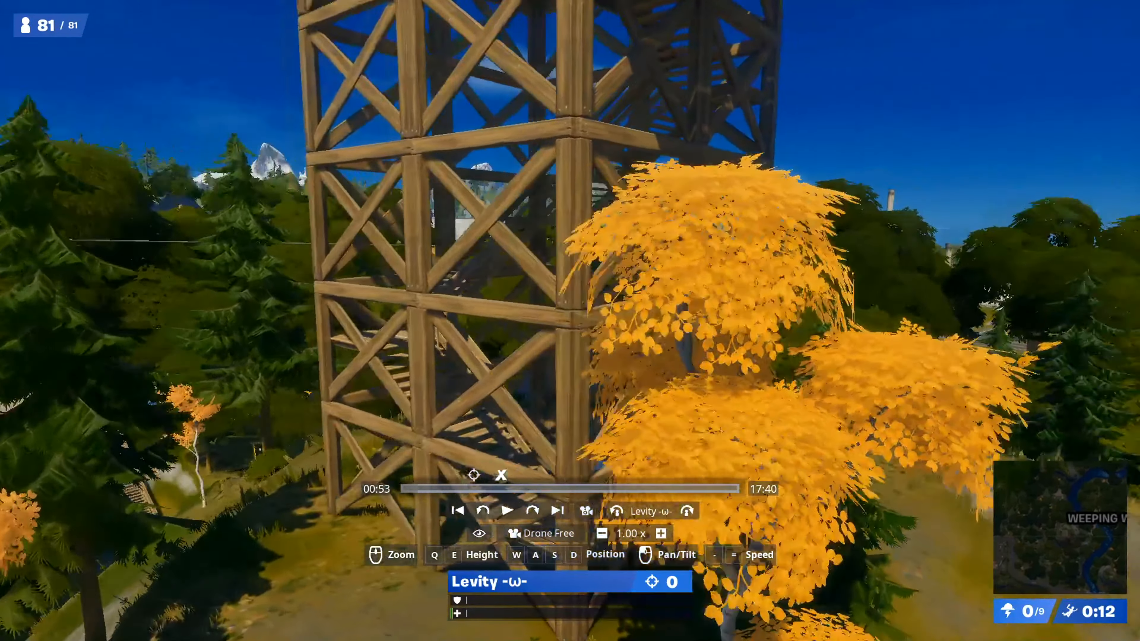
key("s")
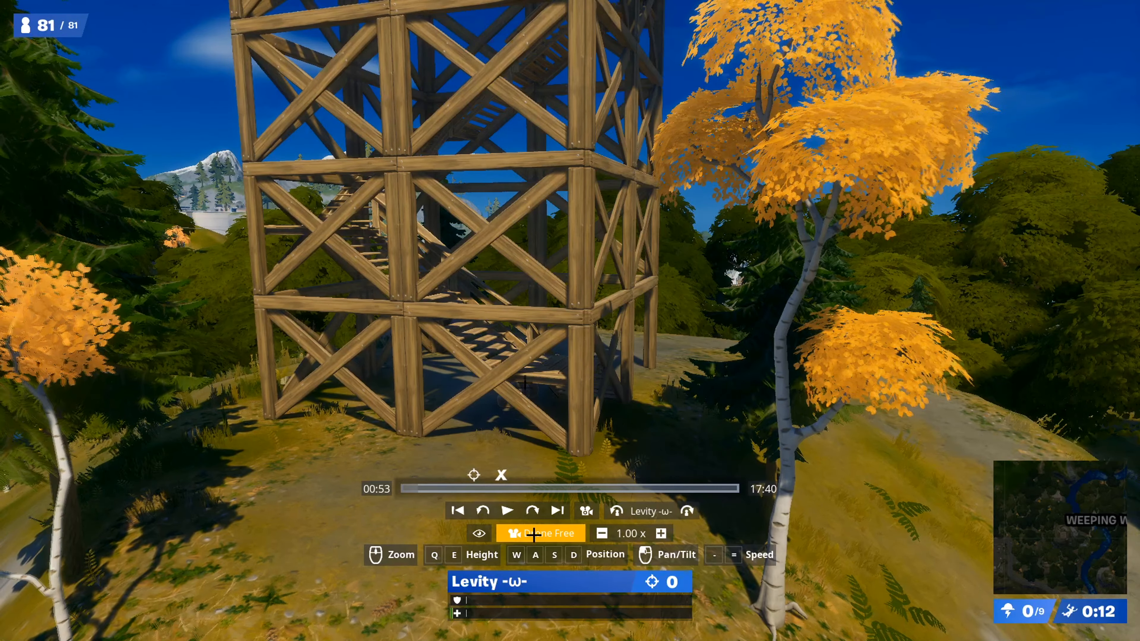
Back the drone away from the watchtower's base and set the drone speed to 2x
key("s")
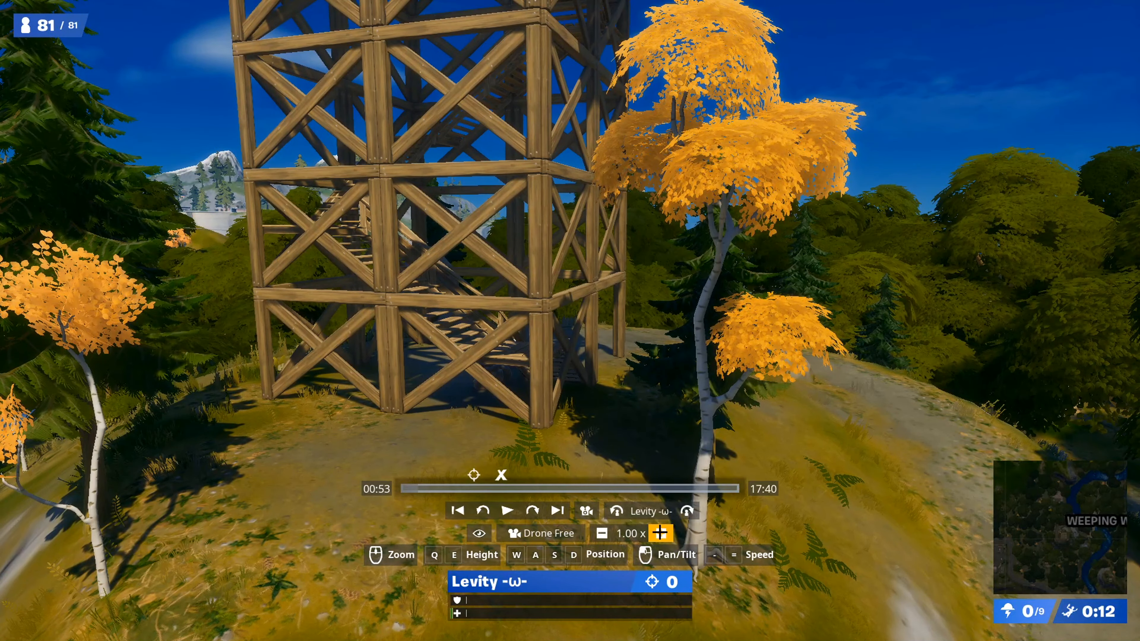
left_click(660, 533)
left_click_drag(659, 533, 598, 518)
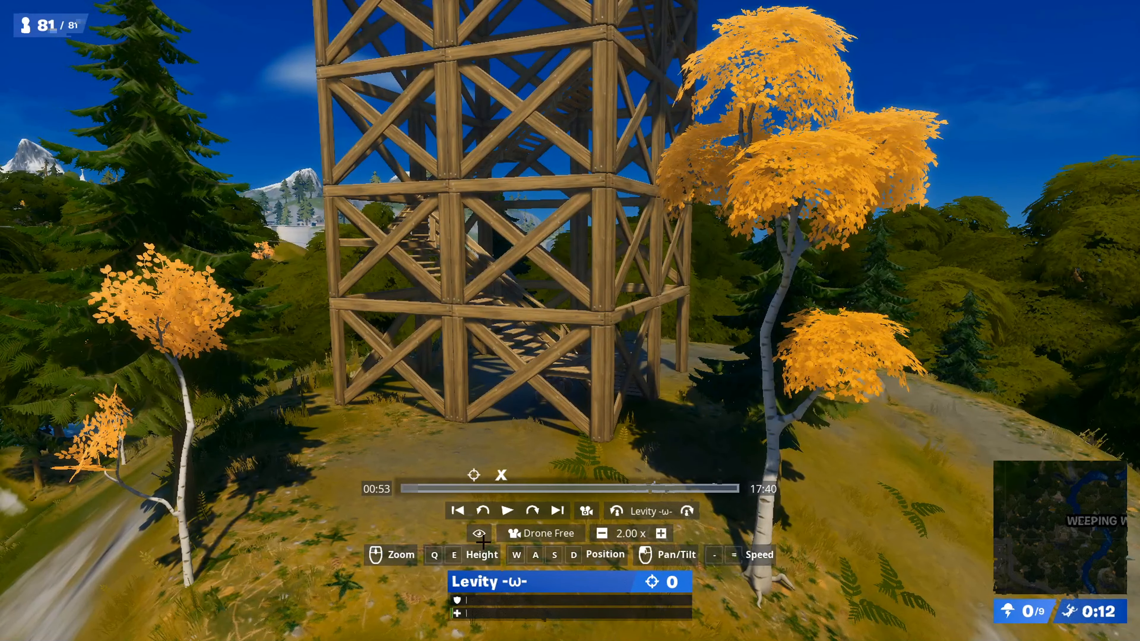
Hide the replay interface and fly the drone sideways around the watchtower while changing its height
key("h")
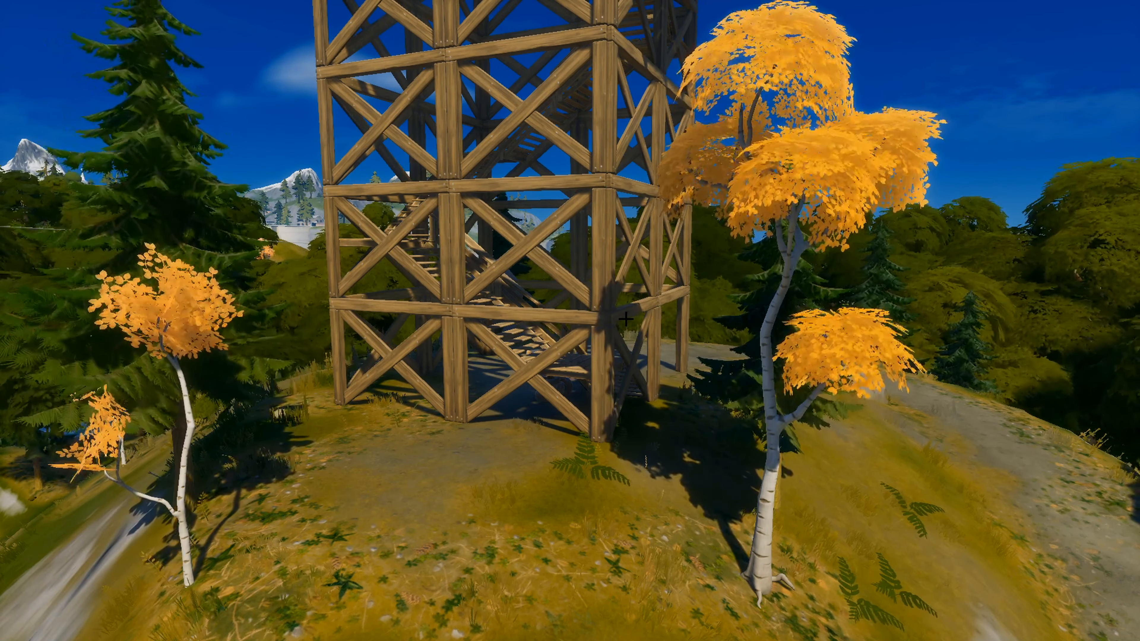
key("e")
key("d")
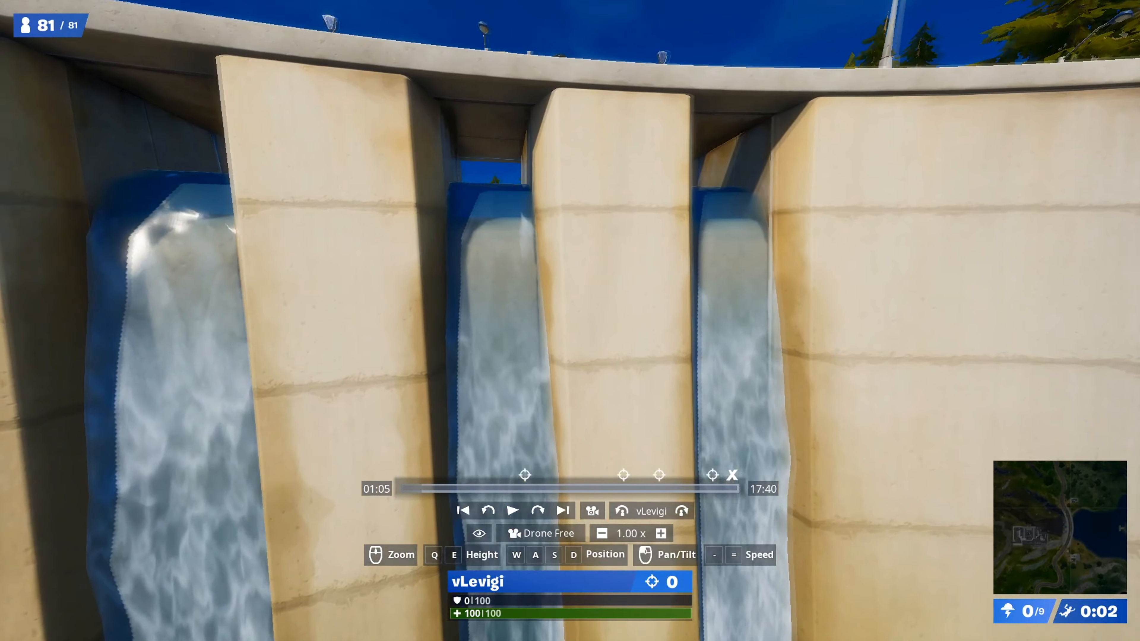
Fly the drone toward the dam's middle waterfall and back to line up a straight approach
key("w")
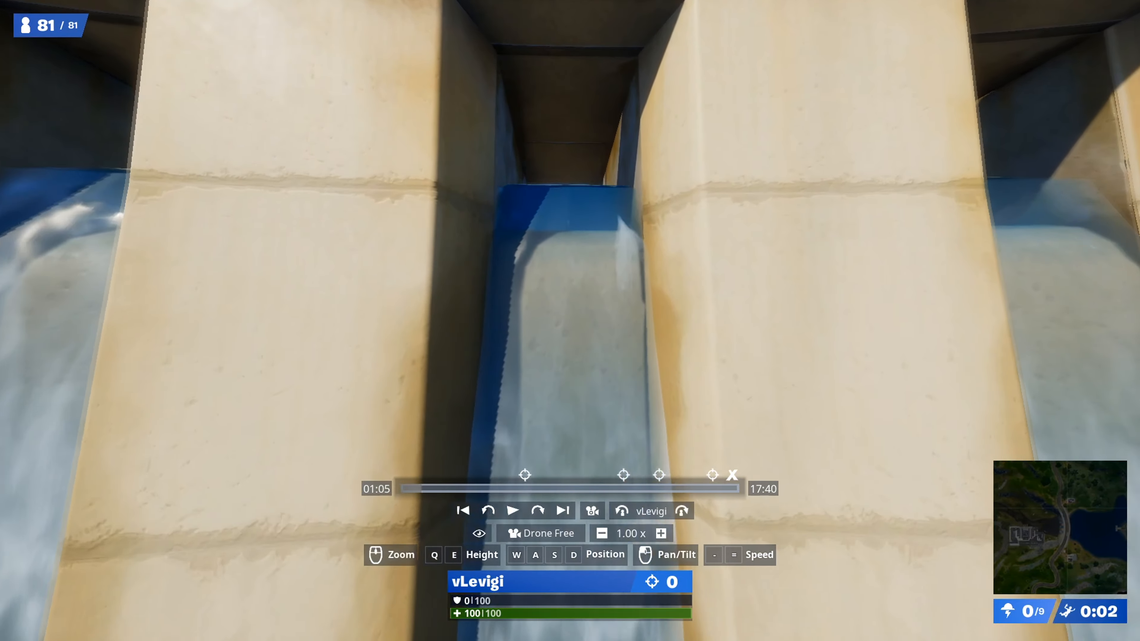
key("s")
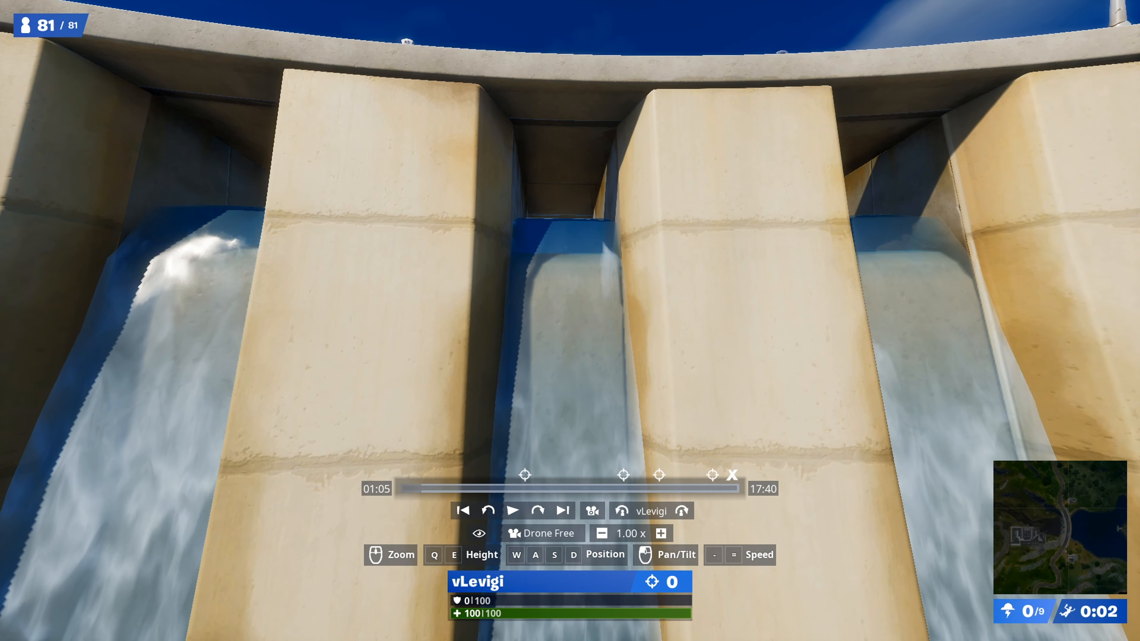
key("w")
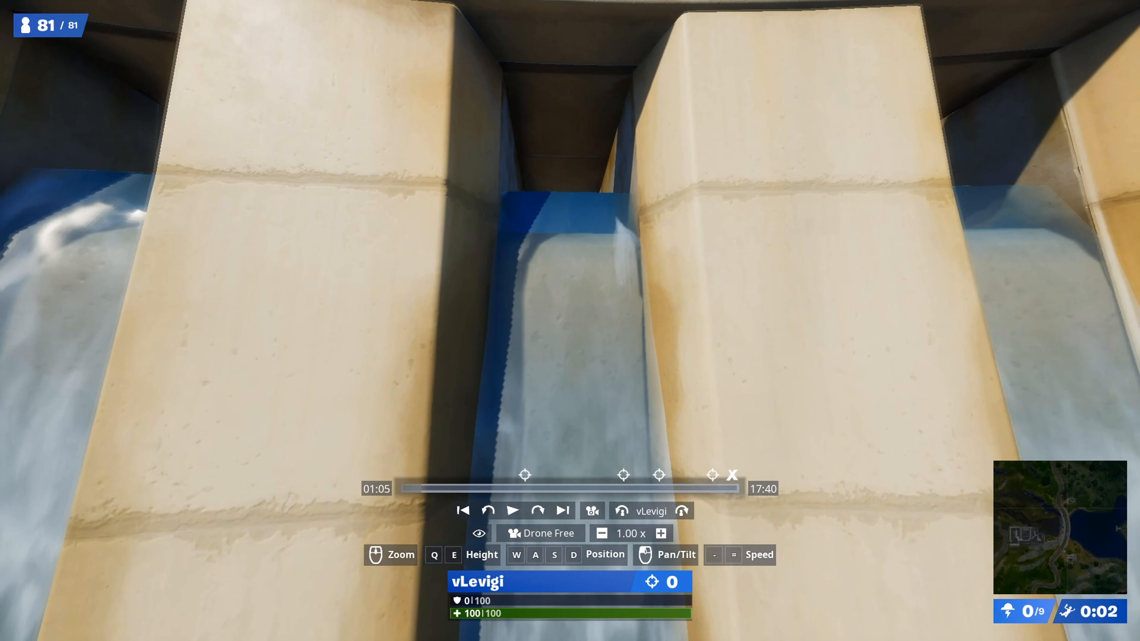
key("s")
Tilt the drone up along the waterfall, level it at the spillway opening, and fly through to the lake side
mouse_move(570, 321)
left_mouse_down()
mouse_move(570, 552)
mouse_move(570, 328)
left_mouse_up()
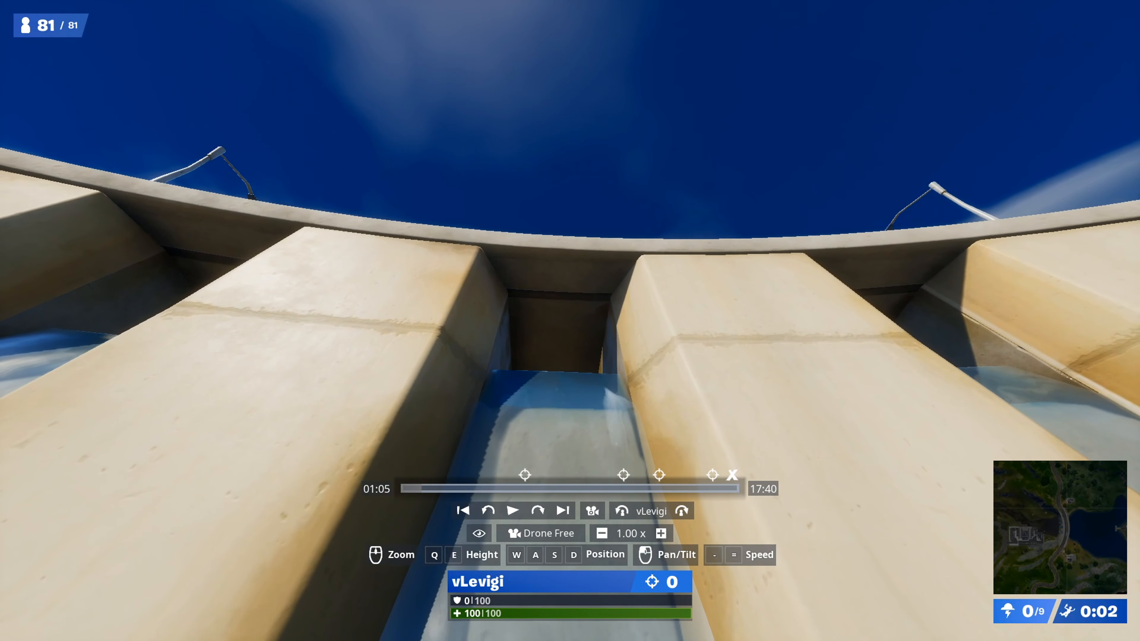
mouse_move(570, 328)
left_mouse_down()
mouse_move(570, 233)
mouse_move(569, 310)
left_mouse_up()
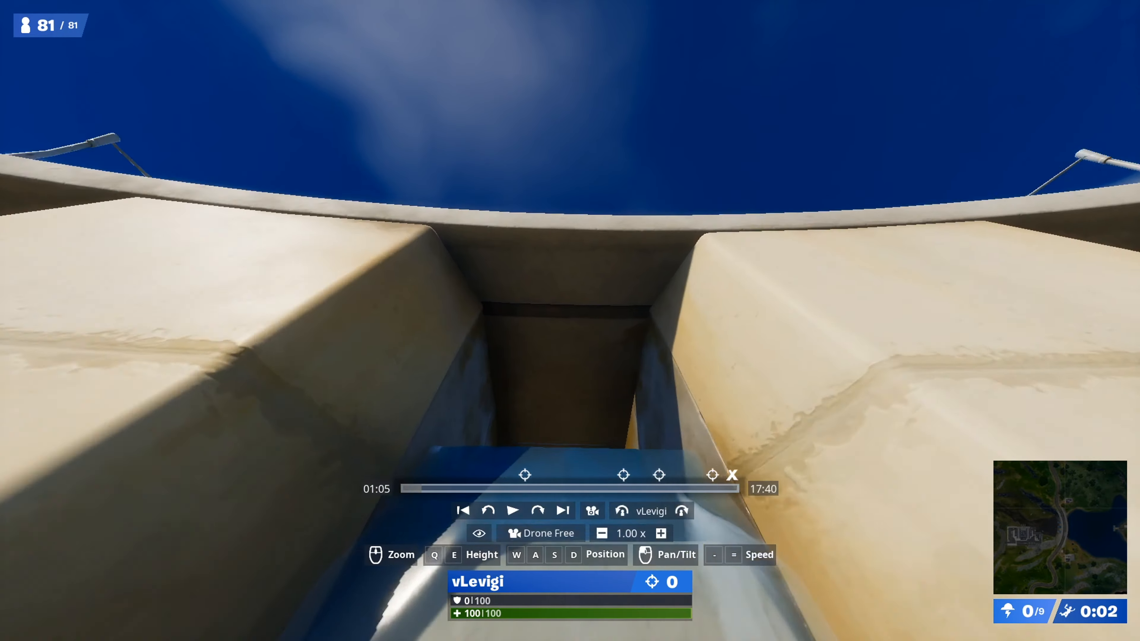
left_click_drag(570, 310, 570, 391)
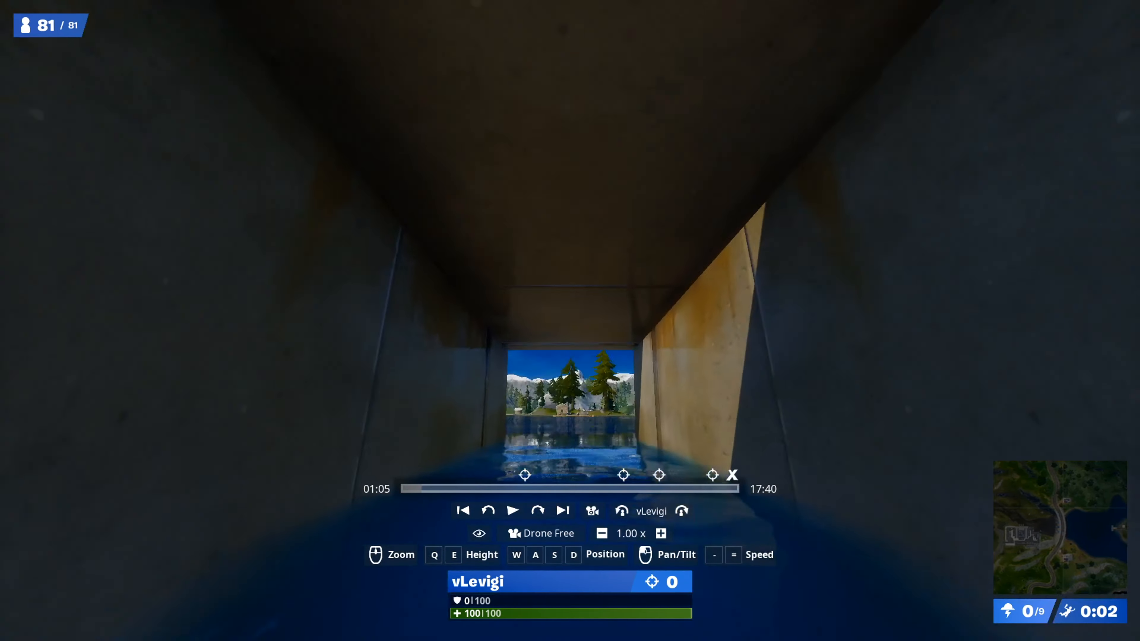
key("w")
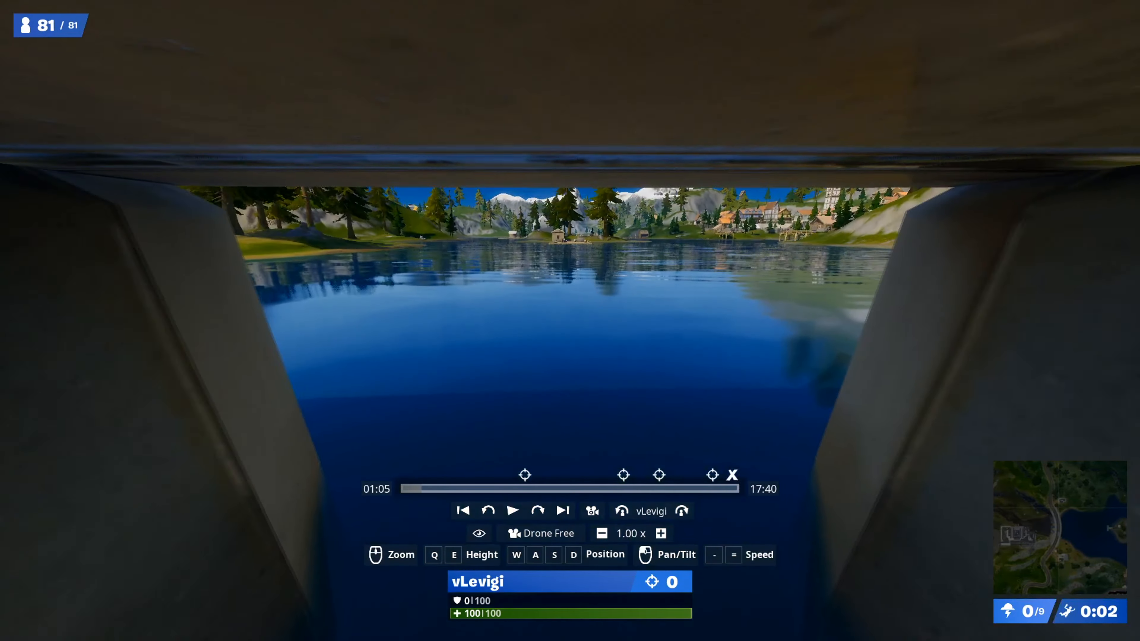
Back the drone out of the spillway to look up at the dam from below, and hide the replay interface
key("s")
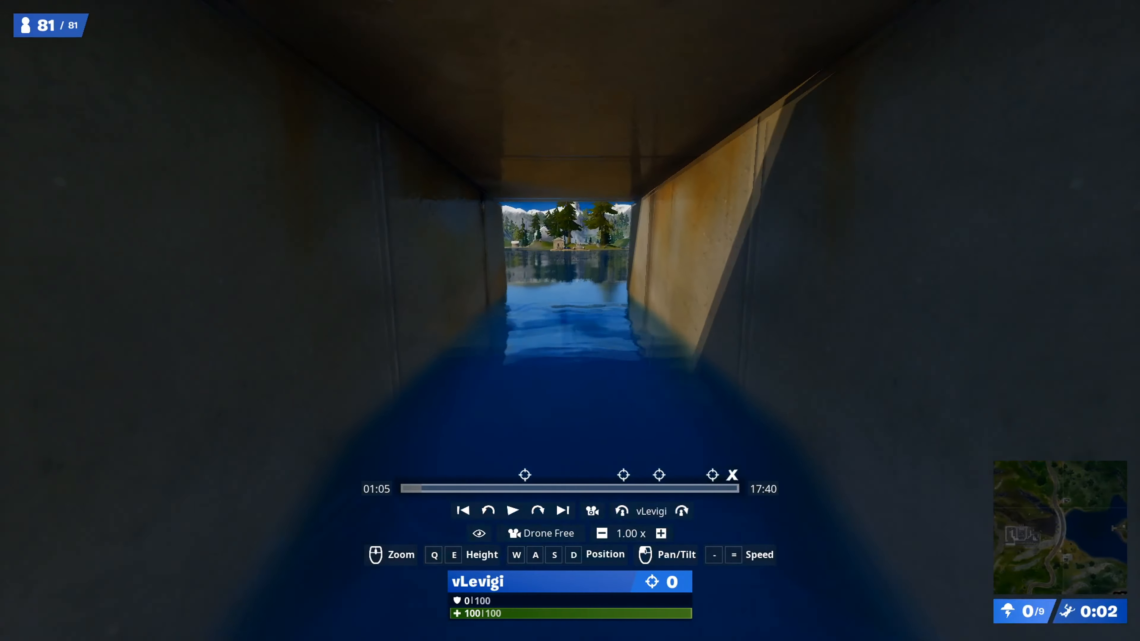
key("s")
left_click_drag(570, 310, 570, 264)
key("s")
left_click_drag(789, 296, 790, 329)
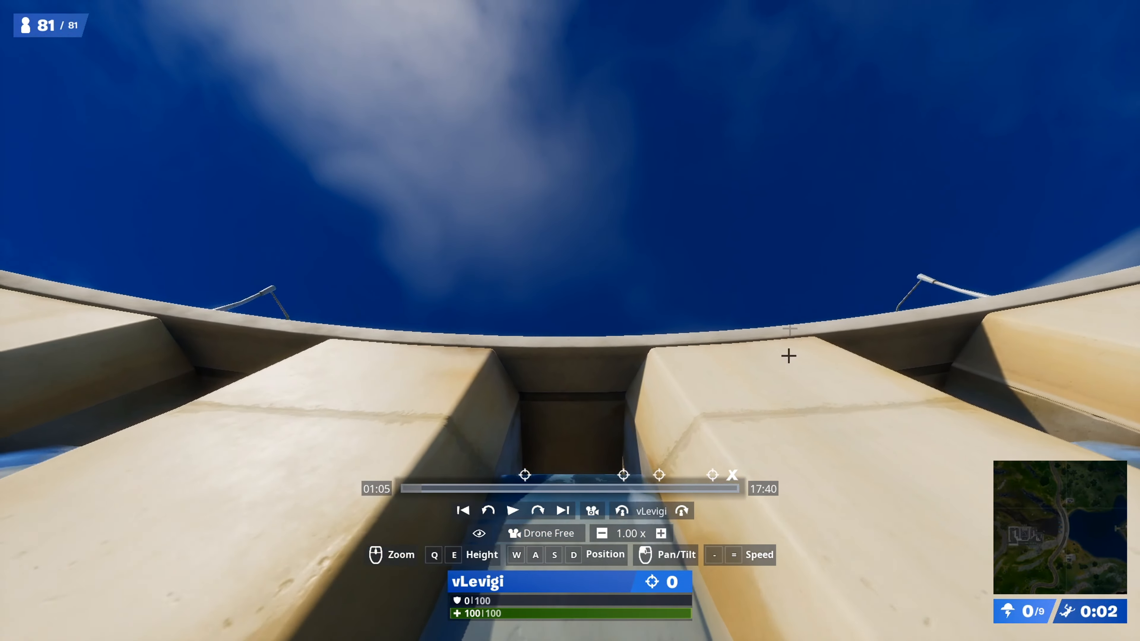
left_click(479, 533)
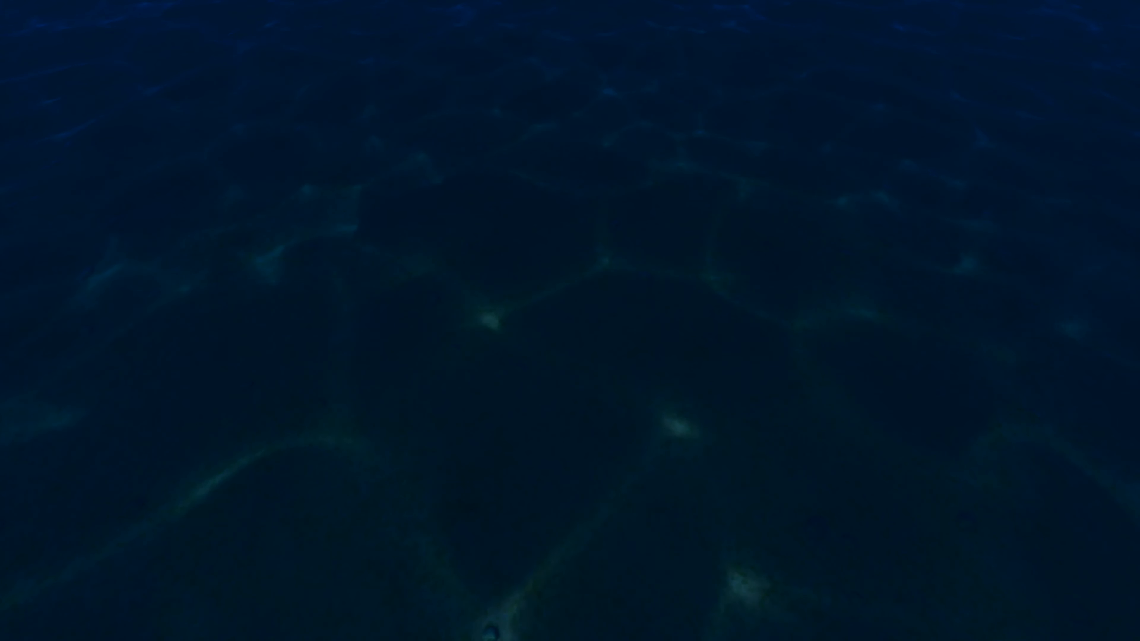
Switch to VEGAS Pro and play a short part of the song from 00:00:13:12
key("alt+Tab")
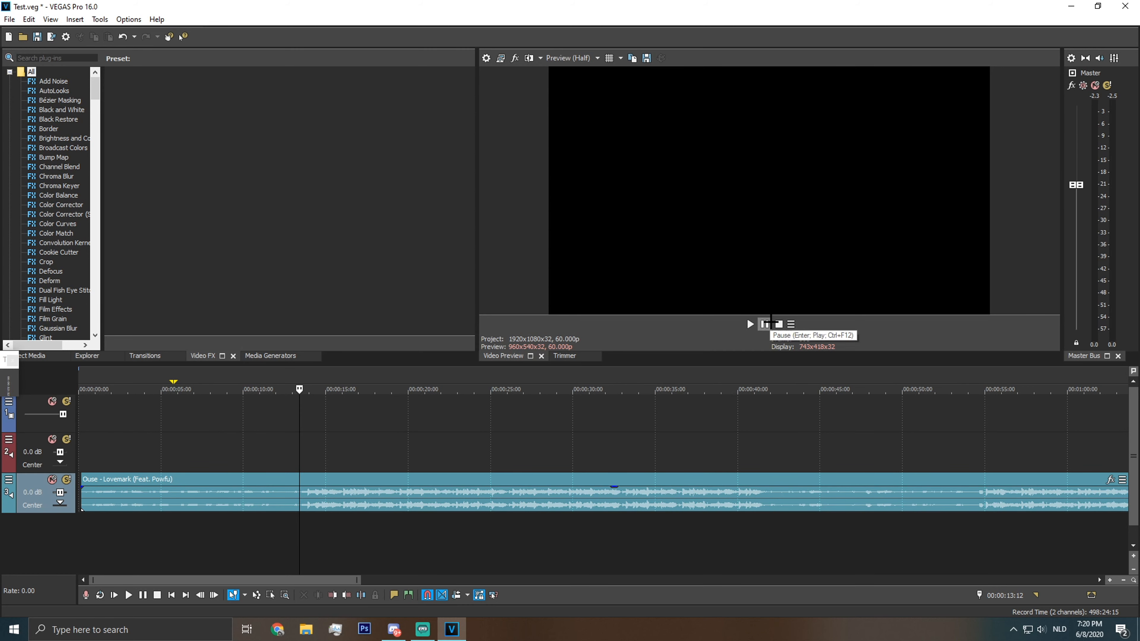
key("space")
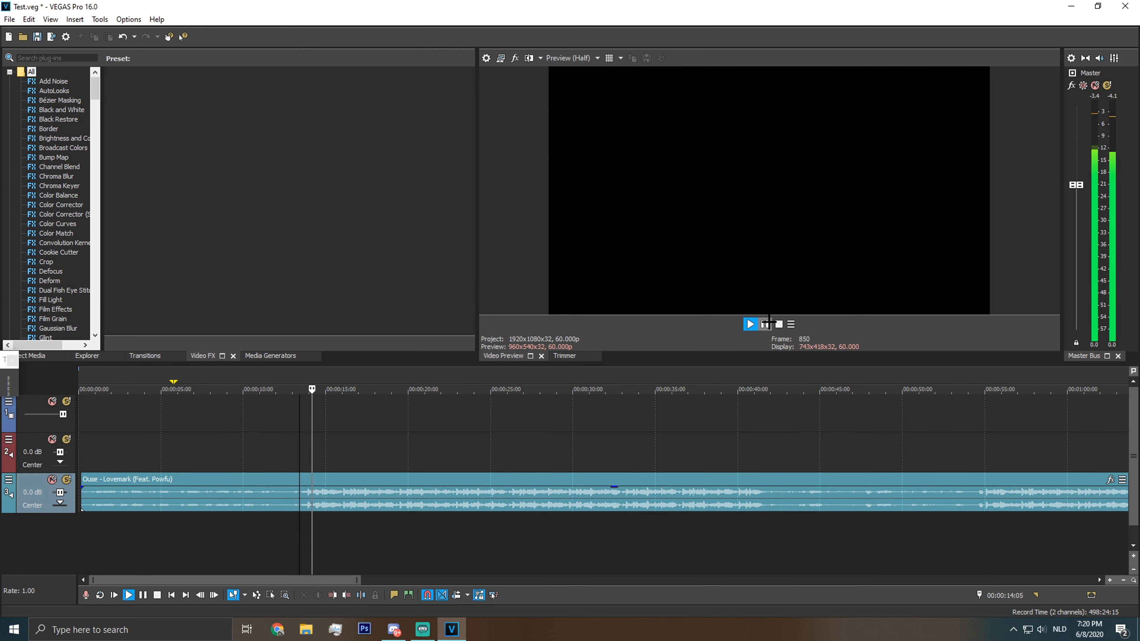
left_click(766, 324)
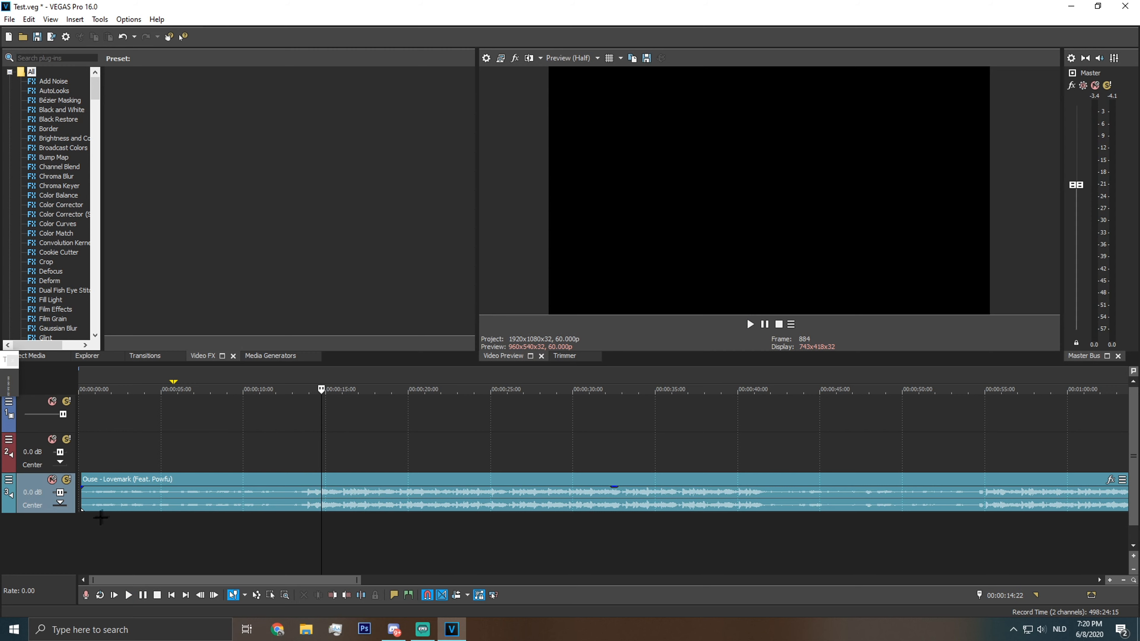
Align the song with the start of the timeline and place the cursor there on the empty audio track above it
left_click_drag(99, 505, 96, 505)
left_click(78, 541)
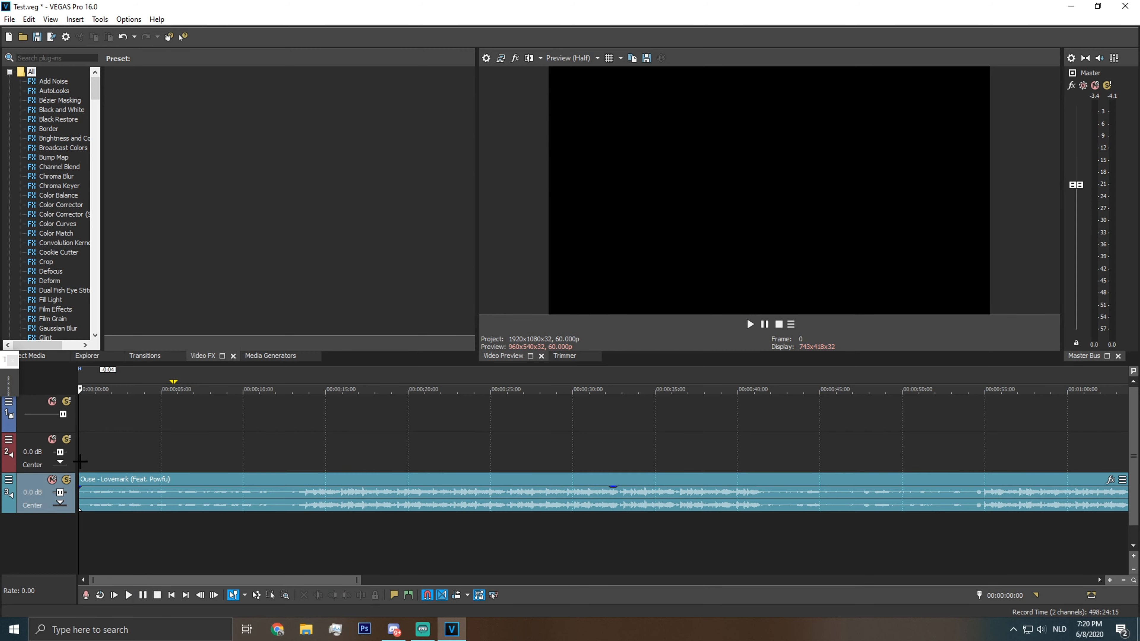
left_click(82, 465)
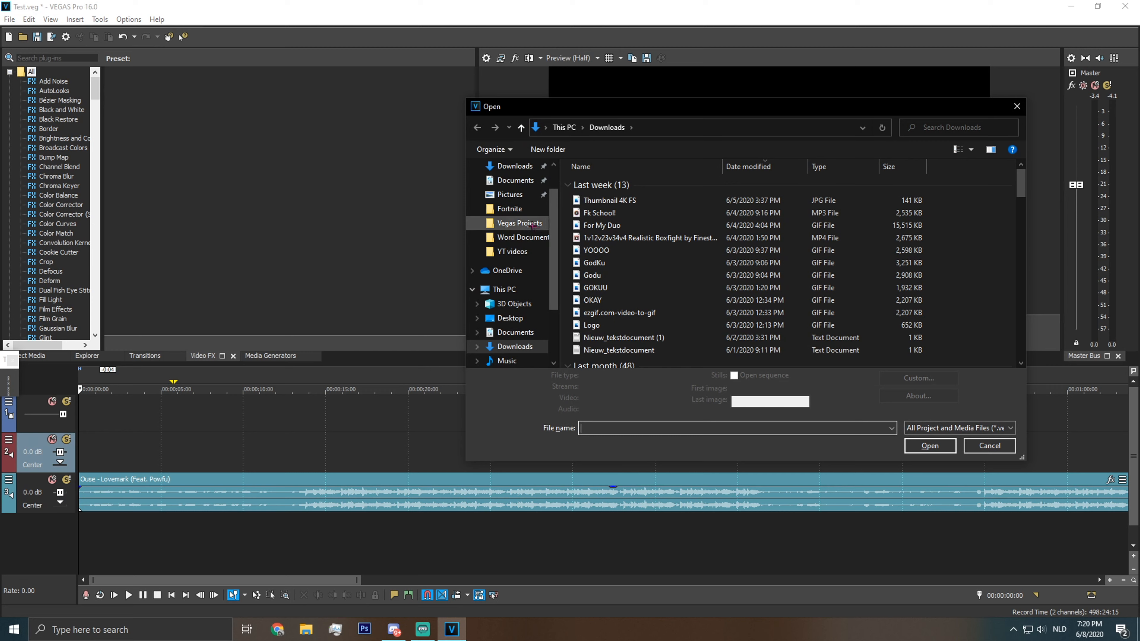
Import the clip "Fortnite 2020.06.08 - 19.15.33.09.DVR" from the Fortnite folder onto the timeline
left_click(509, 209)
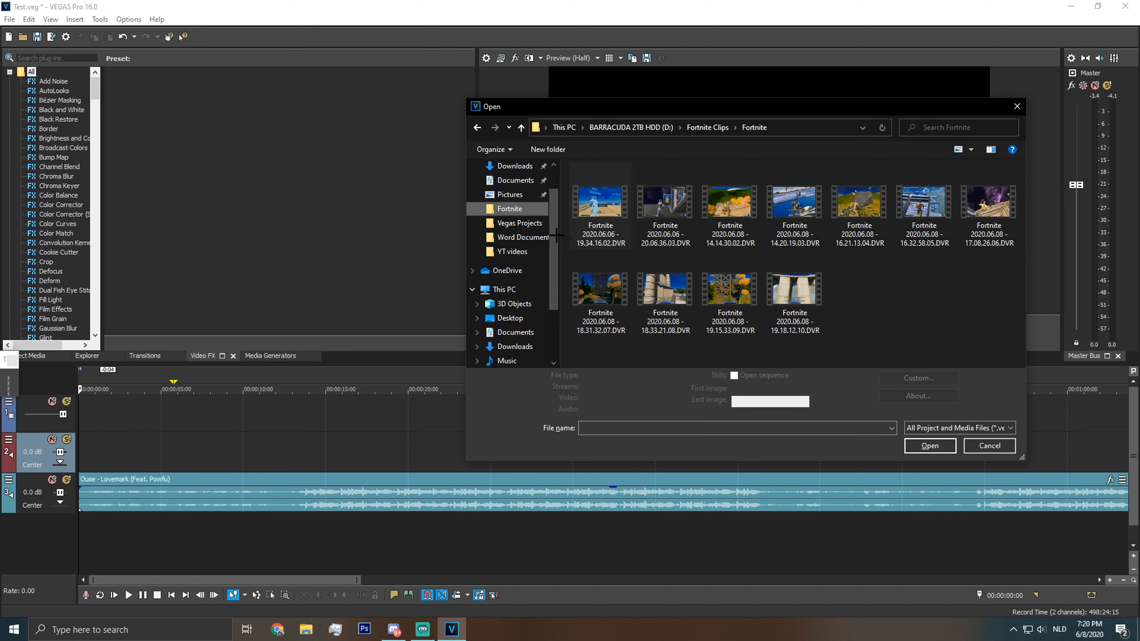
double_click(746, 305)
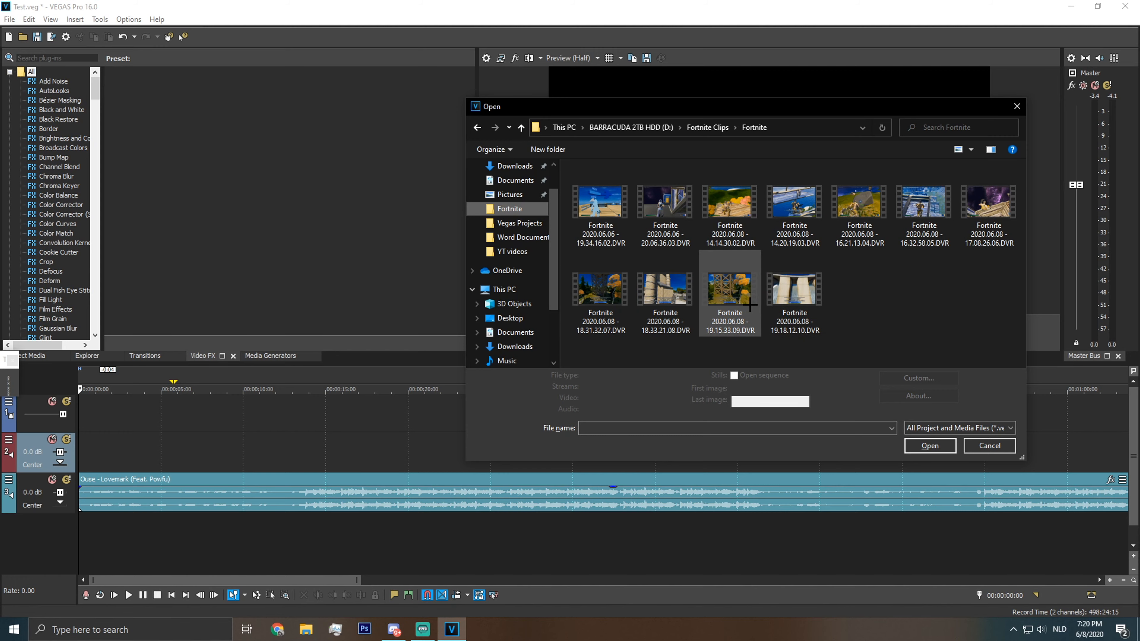
left_click(637, 246)
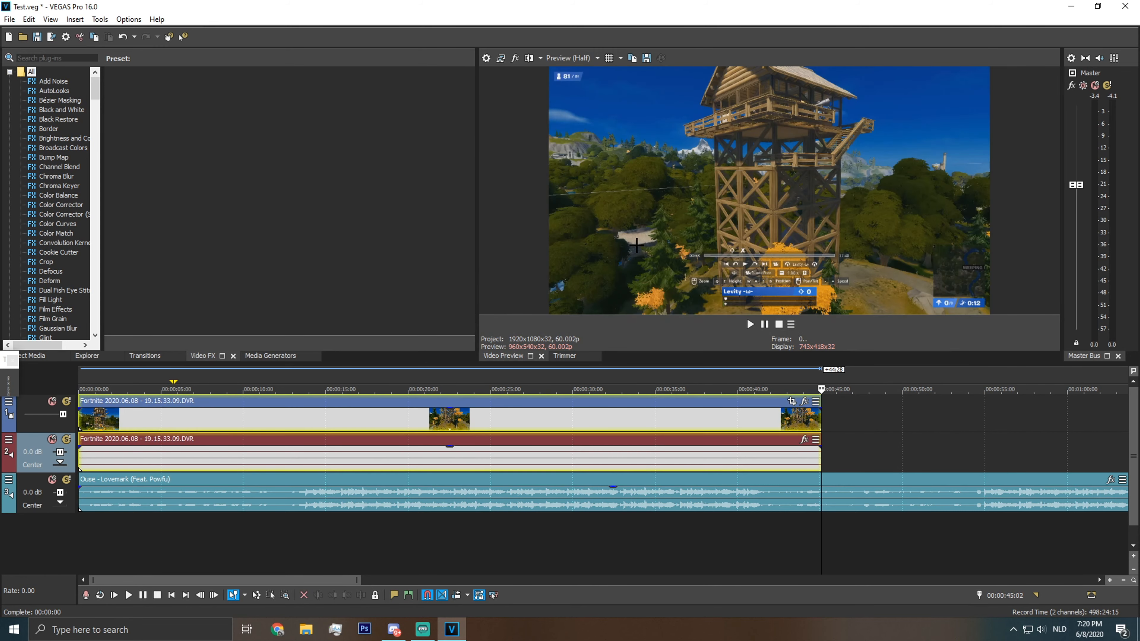
Split the imported watchtower clip at 00:00:34:08, where the interface-free drone shot starts, and delete the part before it
left_click(674, 467)
left_click(709, 460)
left_click(673, 460)
left_click(633, 456)
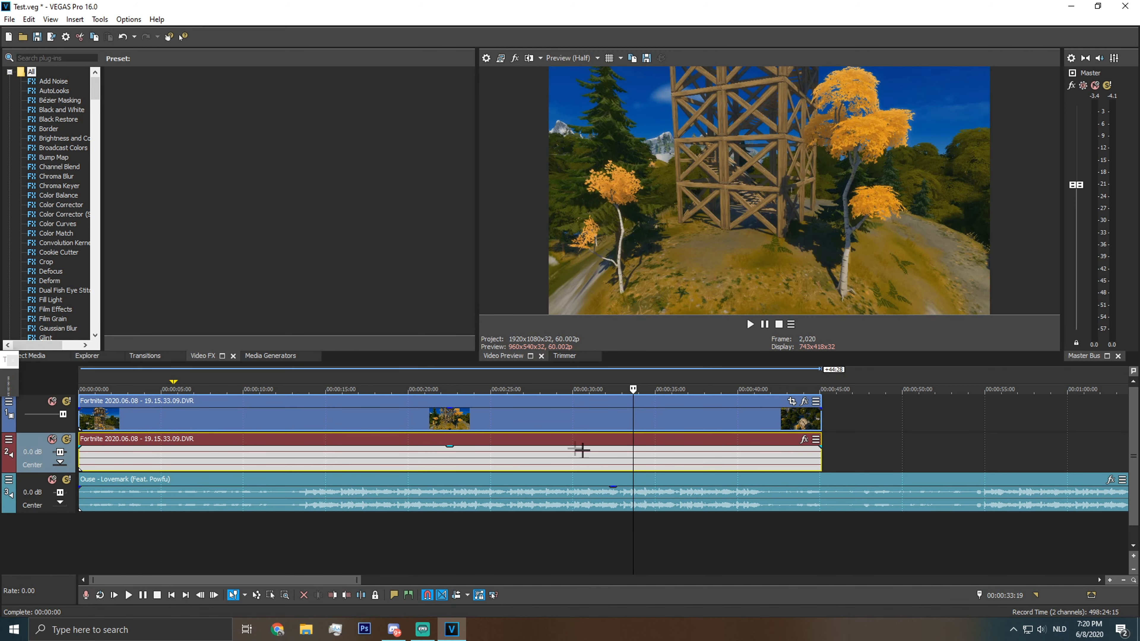
left_click(652, 458)
left_click(671, 458)
left_click(647, 454)
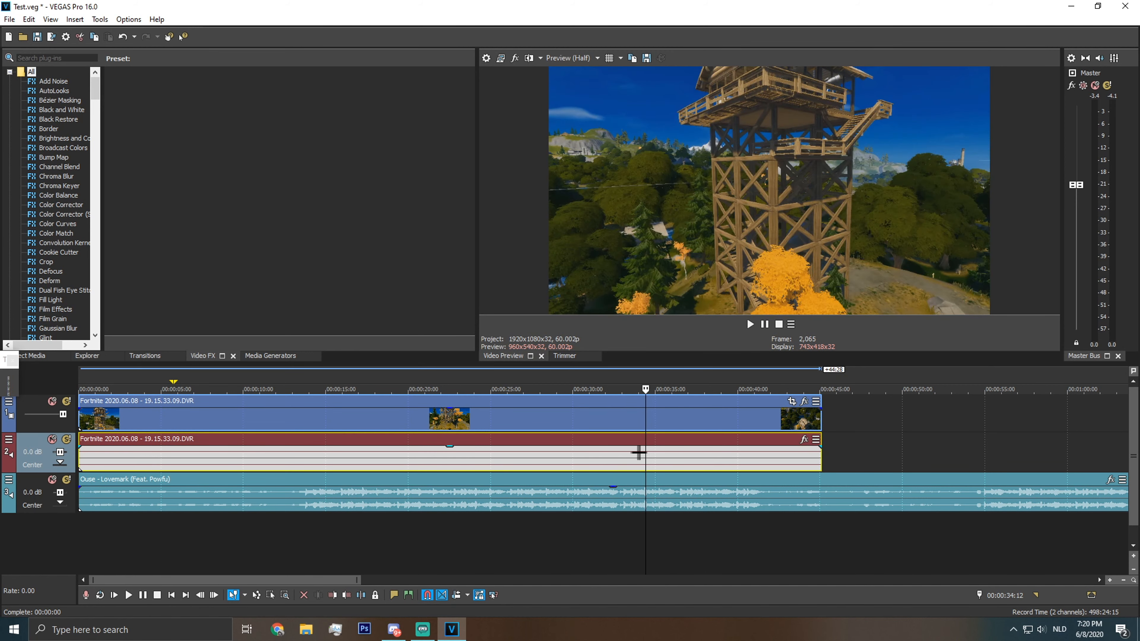
left_click(633, 455)
left_click(750, 324)
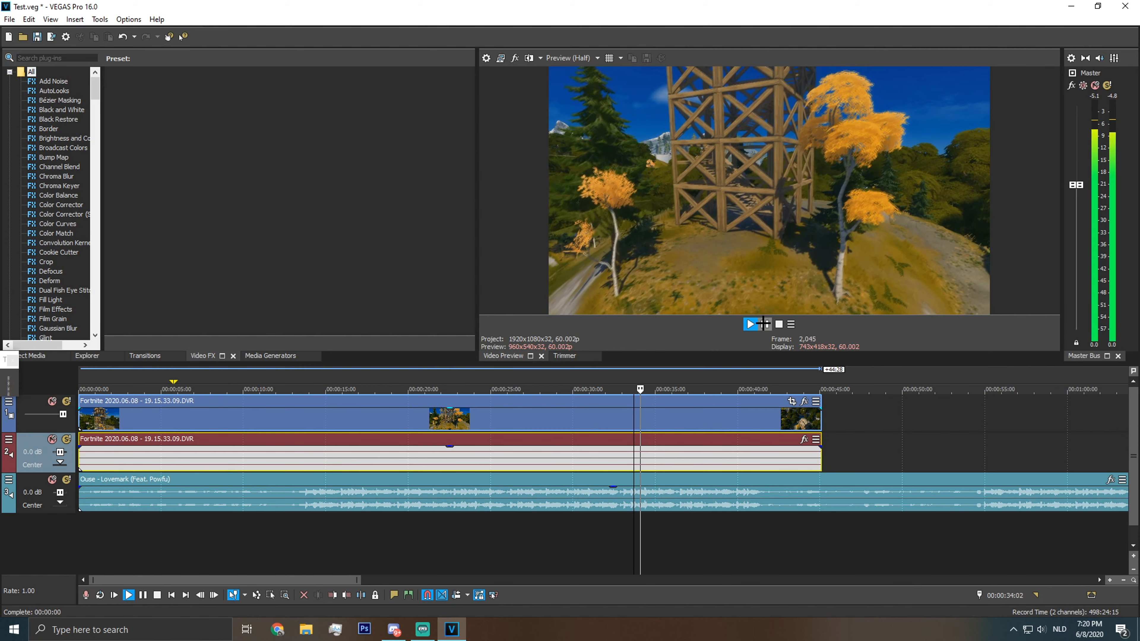
left_click(642, 458)
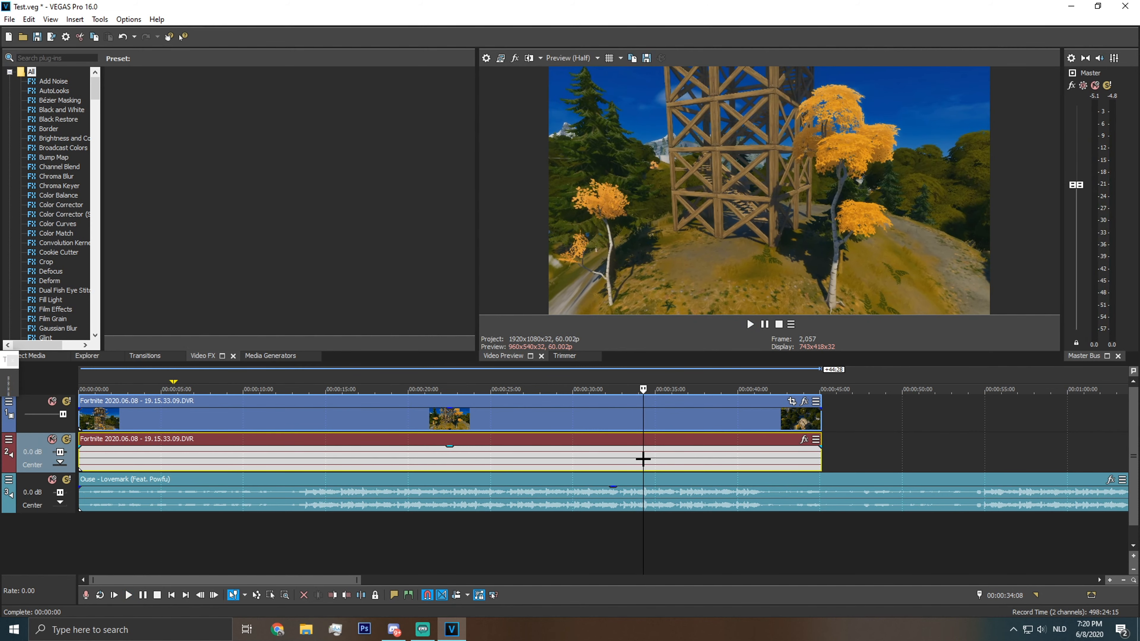
key("s")
left_click(623, 457)
key("Delete")
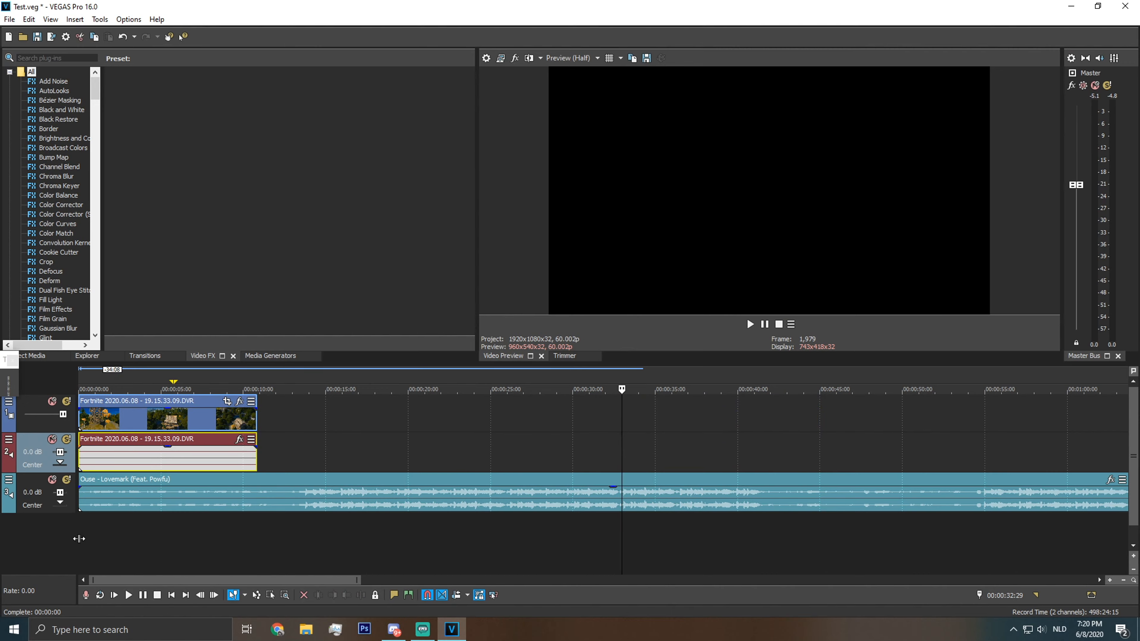
Play the shortened watchtower clip with the song from the start of the timeline to about 00:00:06:15
left_click(79, 539)
left_click(750, 324)
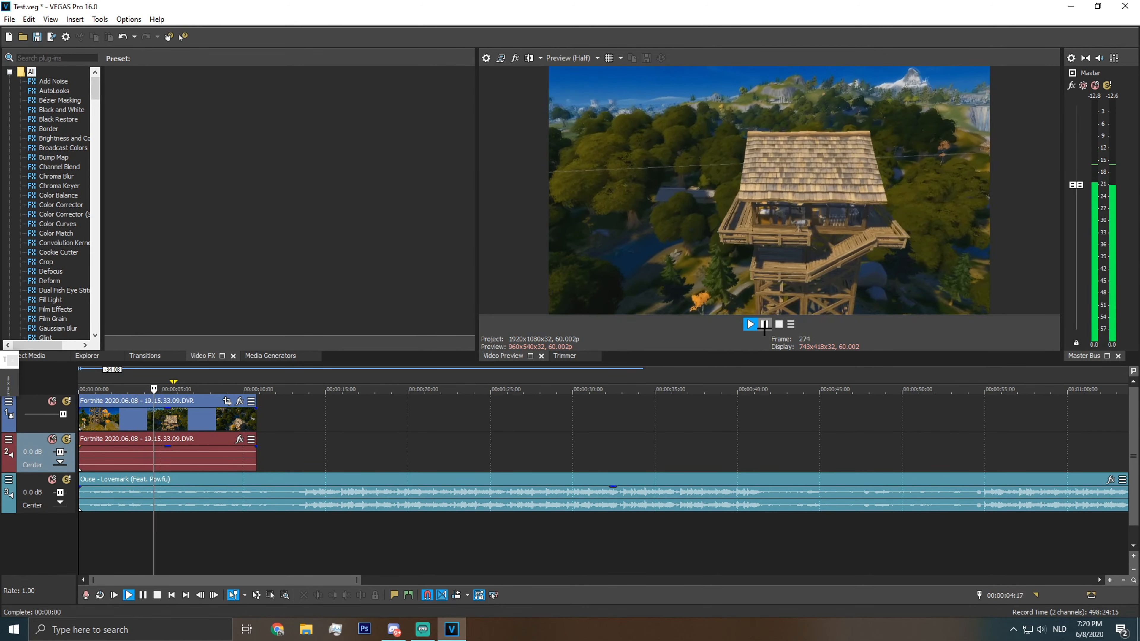
left_click(764, 324)
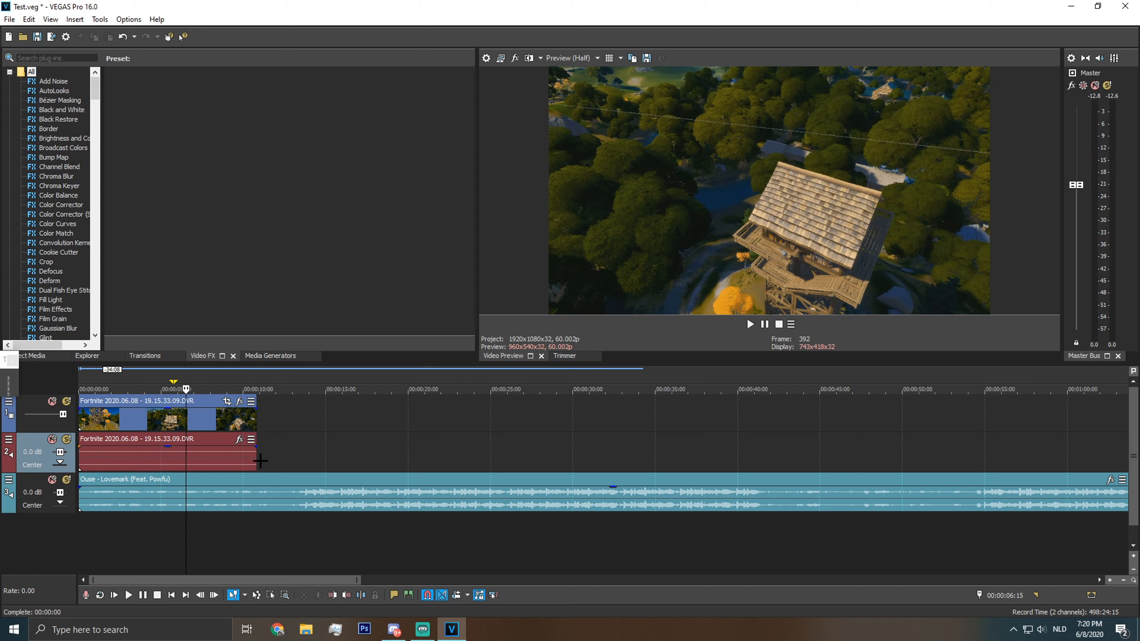
Check the last seconds of the watchtower clip and trim its end back to about the 10-second mark
left_click(211, 464)
left_click(244, 457)
left_click(260, 457)
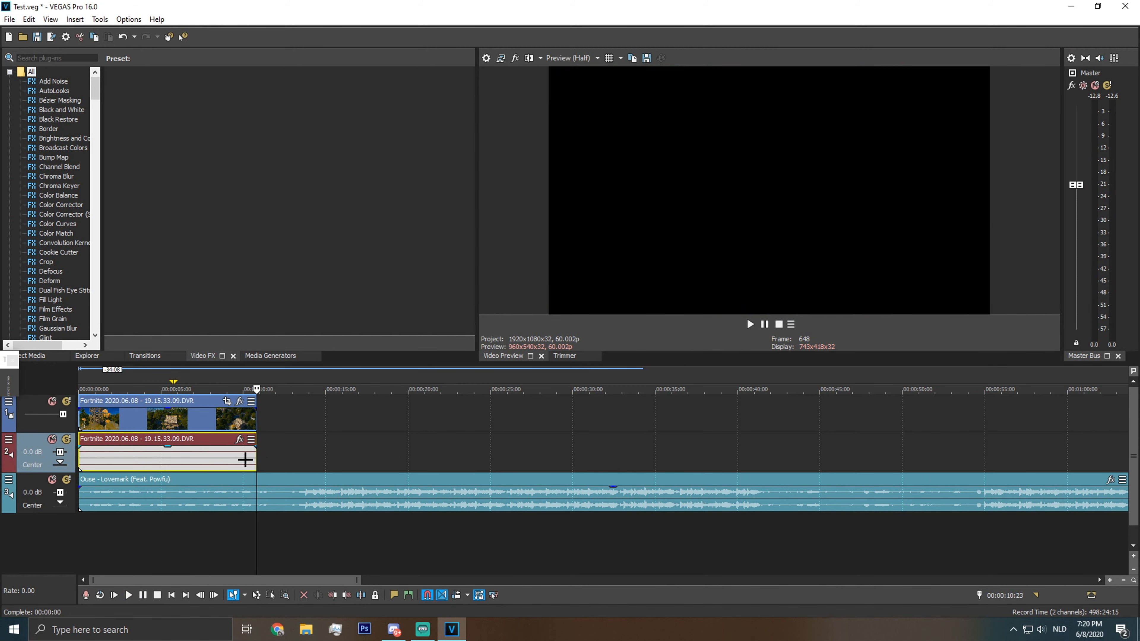
left_click(246, 459)
left_click(227, 461)
left_click(206, 461)
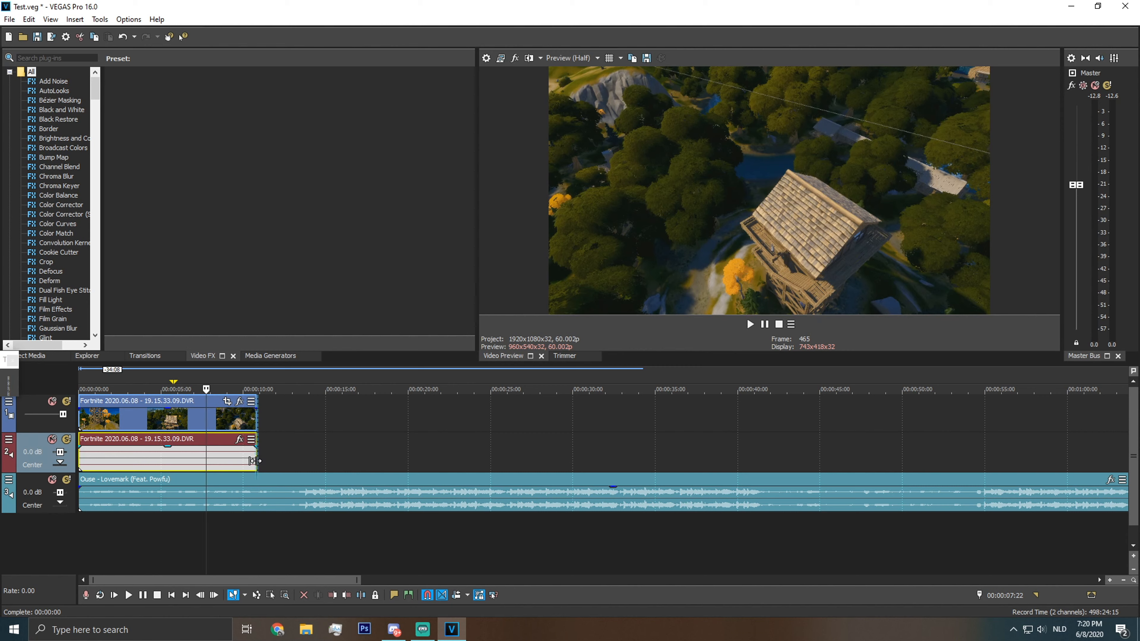
left_click_drag(255, 461, 243, 462)
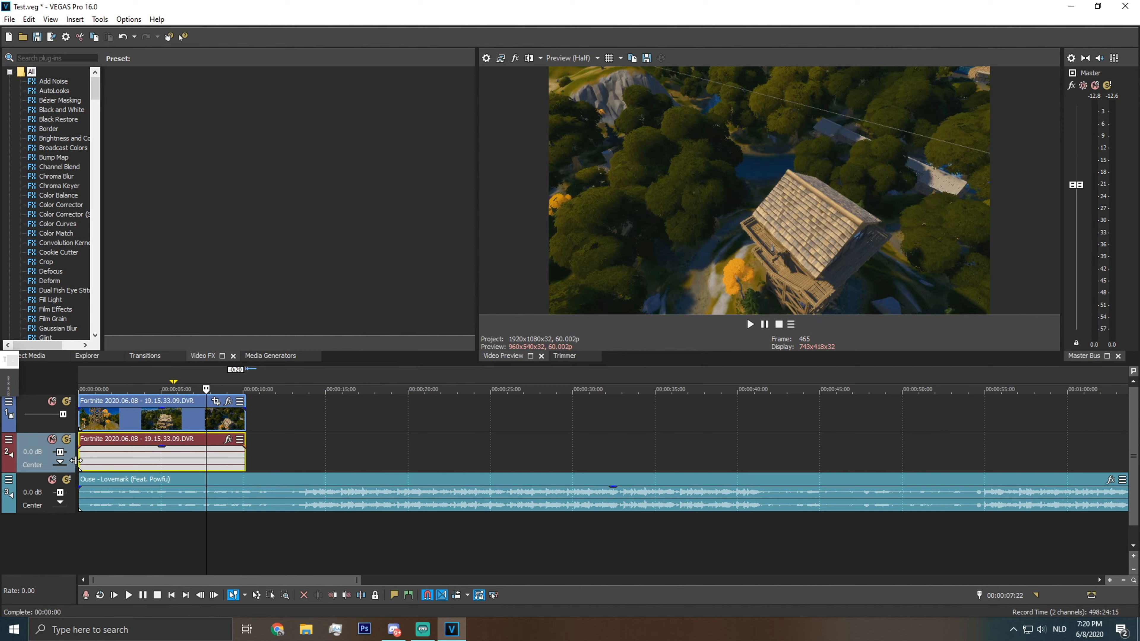
Add a fade-in of about one second to the song and lower the watchtower clip's own audio gain to the minimum
left_click_drag(77, 410, 93, 407)
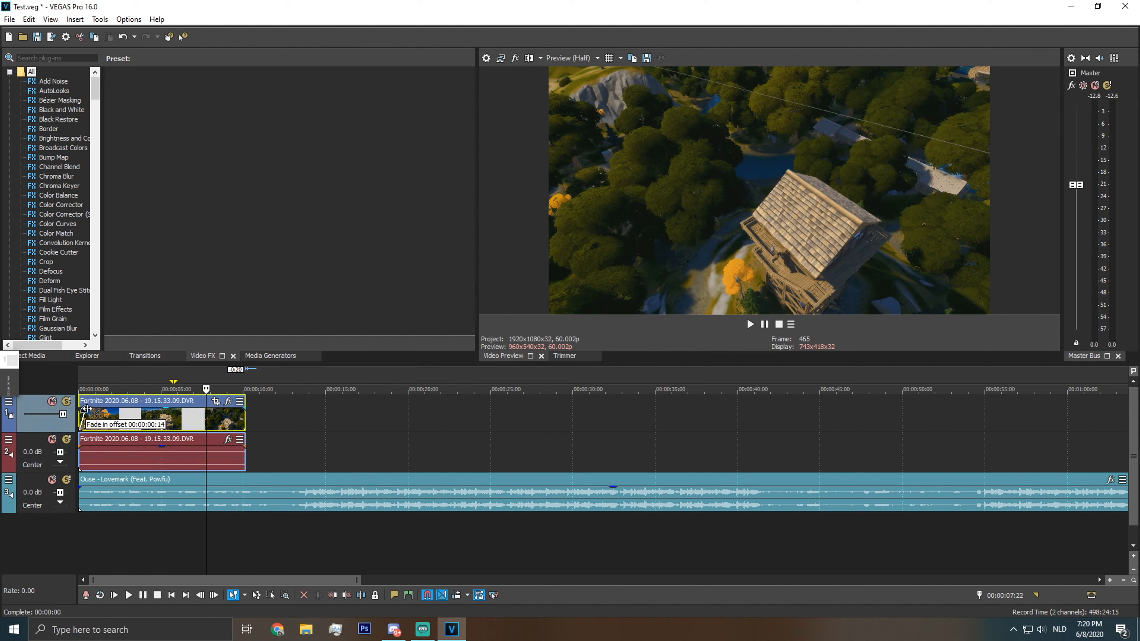
left_click_drag(80, 485, 97, 484)
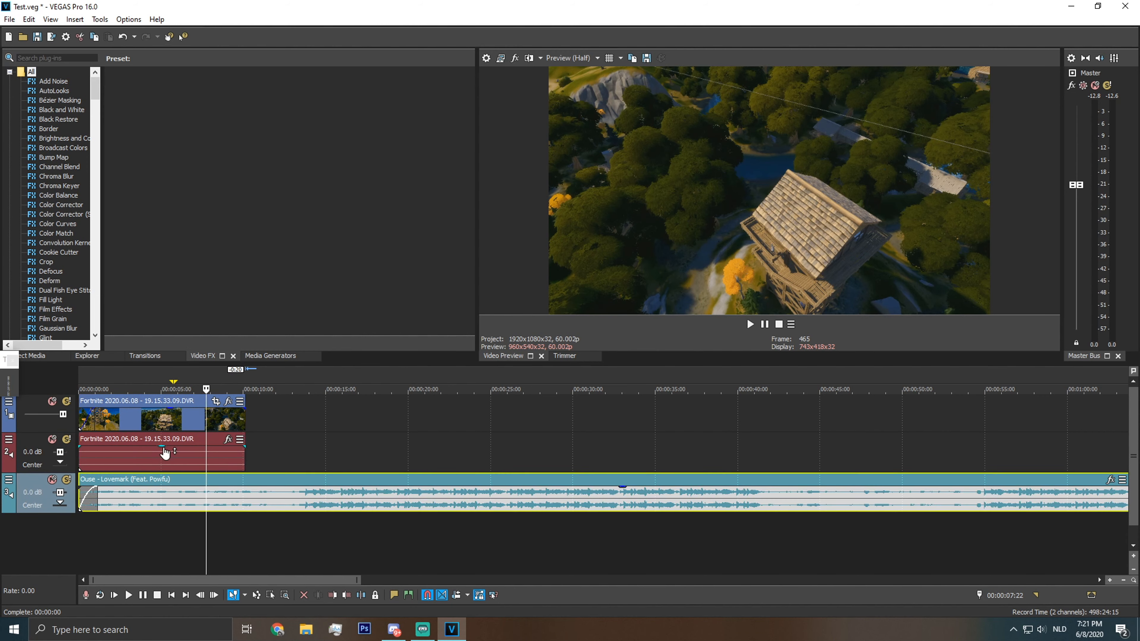
left_click_drag(164, 453, 165, 487)
left_click(82, 536)
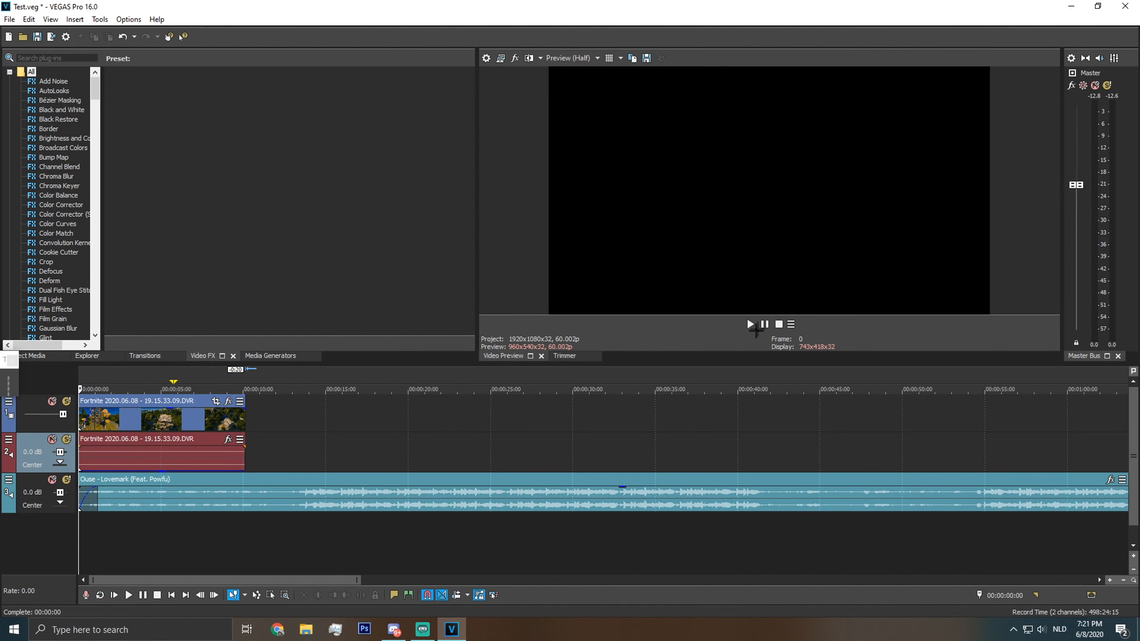
Play the opening of the timeline to check the song's fade-in, and return the playhead to the start
left_click(750, 324)
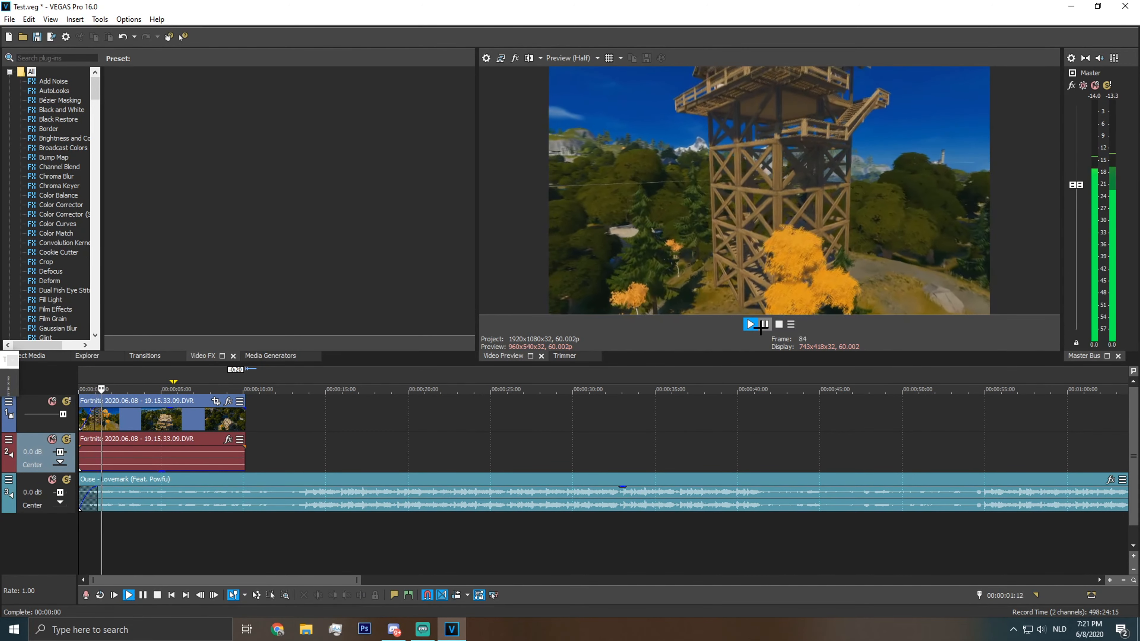
left_click(99, 541)
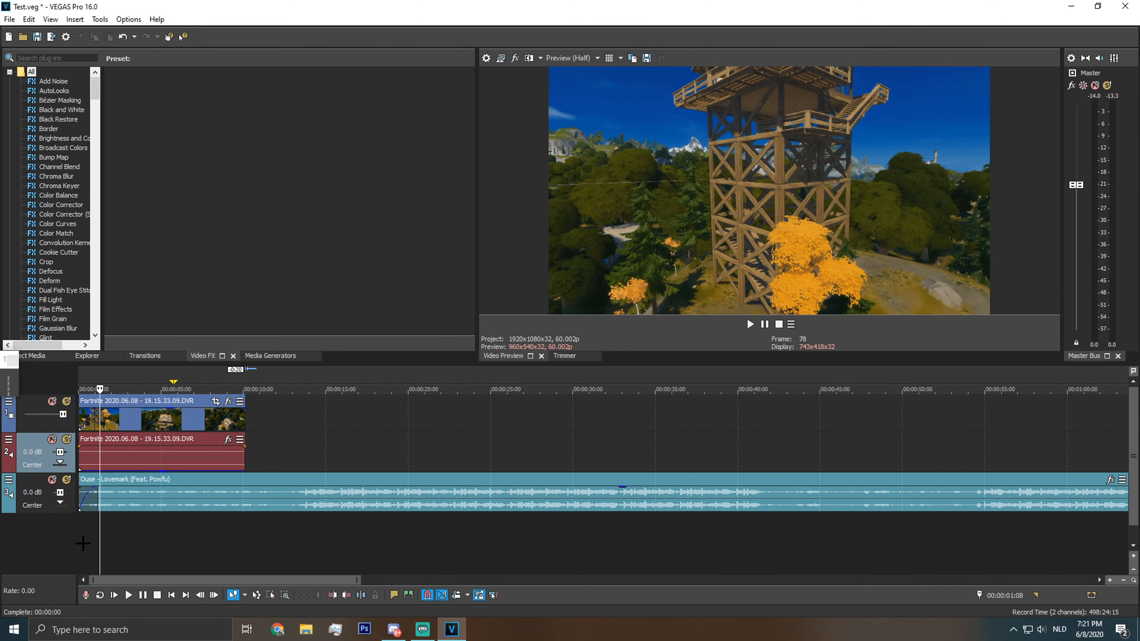
left_click(84, 543)
left_click(90, 542)
left_click(79, 543)
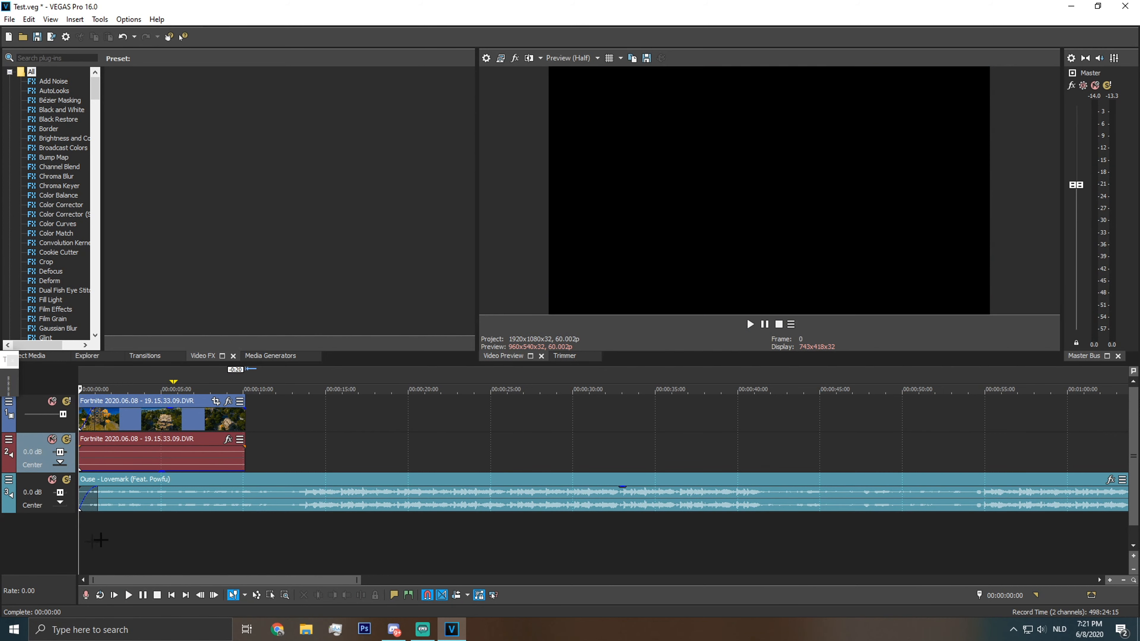
Insert a video track above the watchtower clip and place a default Titles & Text event on it from the timeline start
right_click(406, 417)
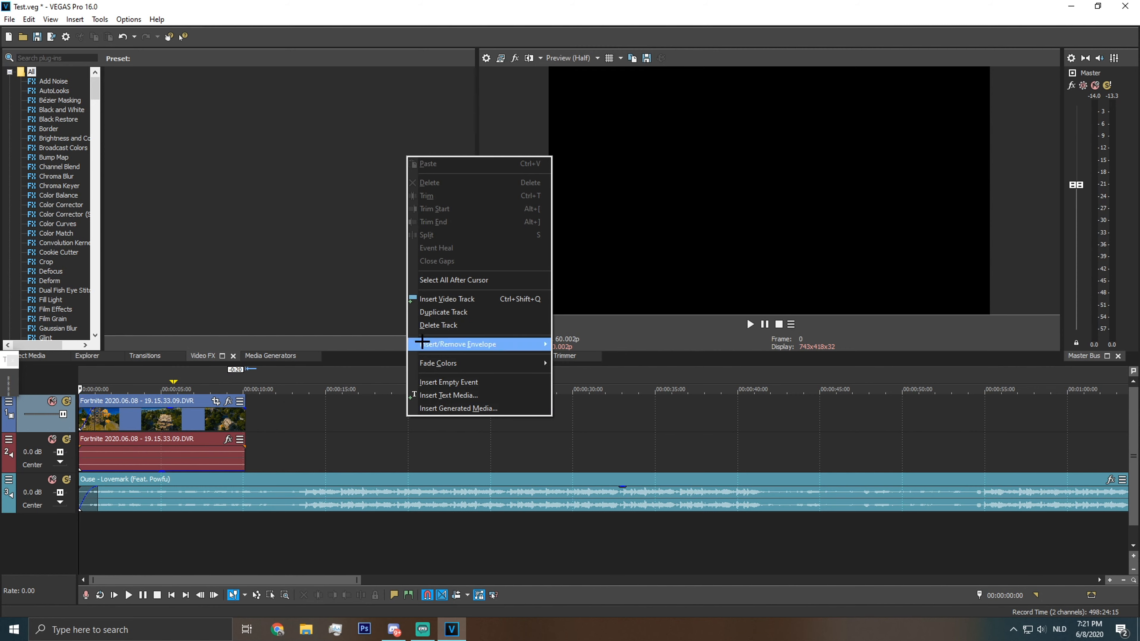
left_click(476, 300)
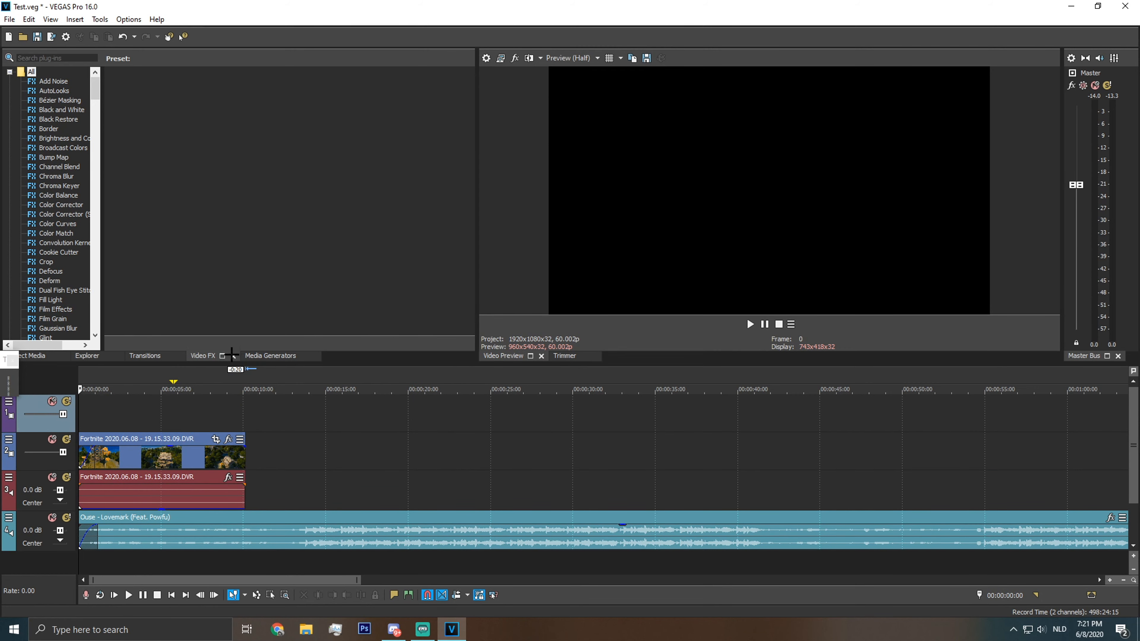
left_click(267, 355)
scroll(72, 291, "down", 10)
scroll(72, 291, "down", 15)
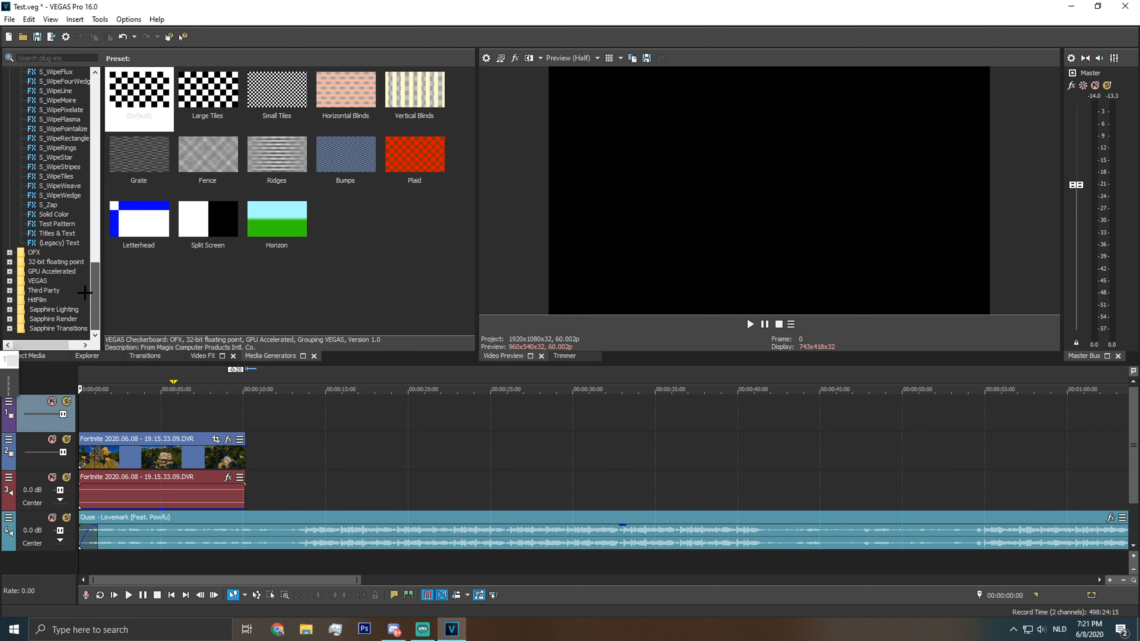
left_click(66, 243)
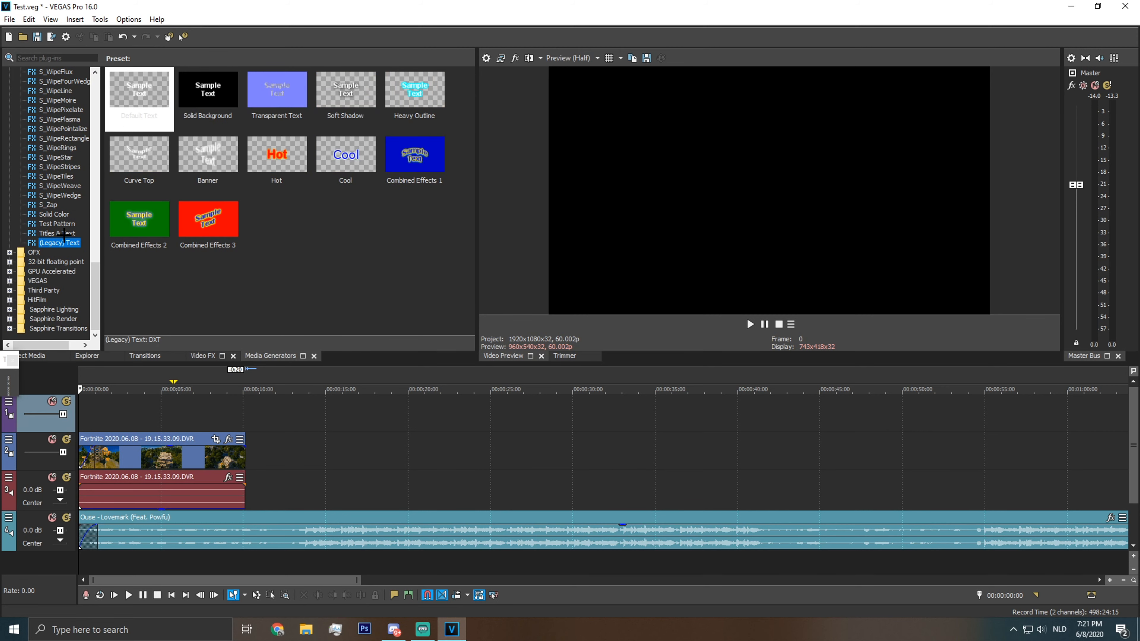
left_click(57, 233)
left_click_drag(141, 101, 11, 393)
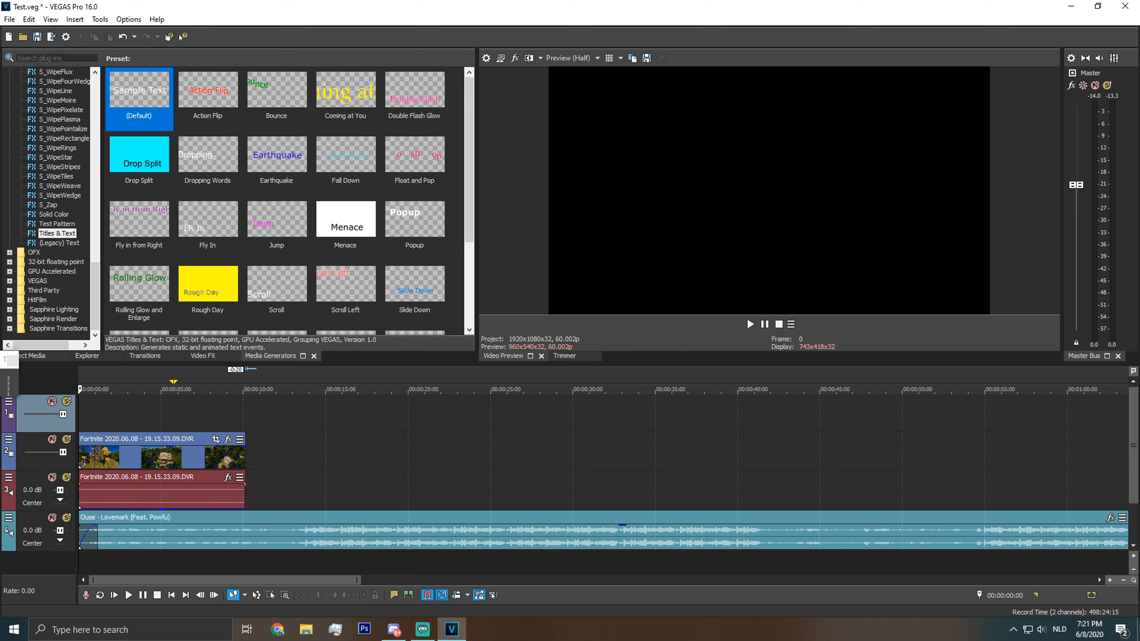
left_click_drag(205, 206, 67, 427)
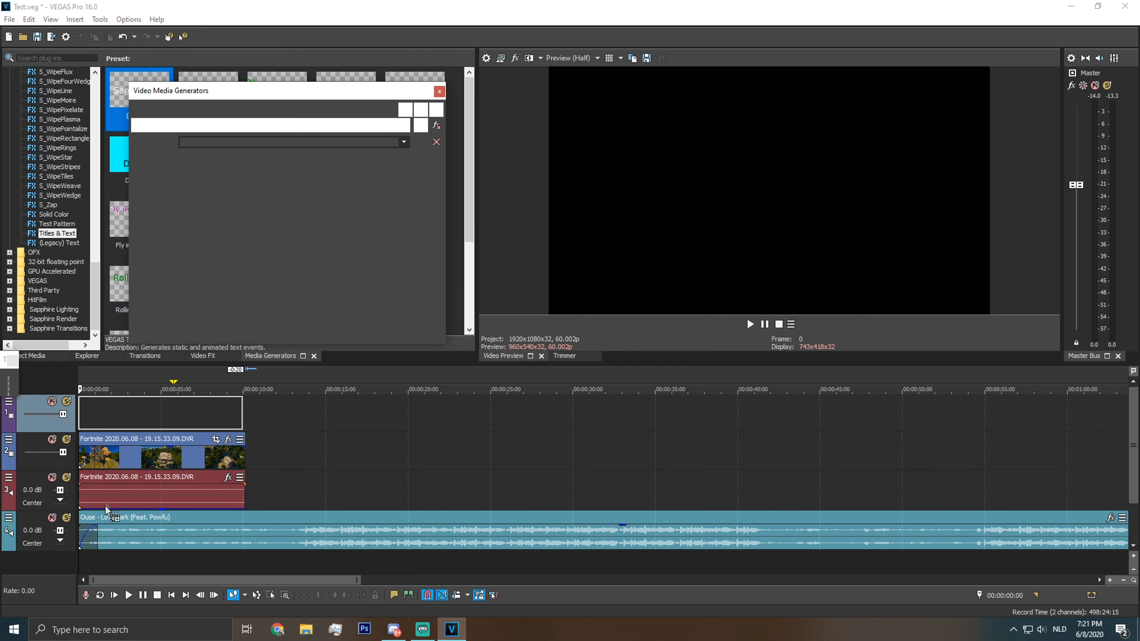
left_click(84, 559)
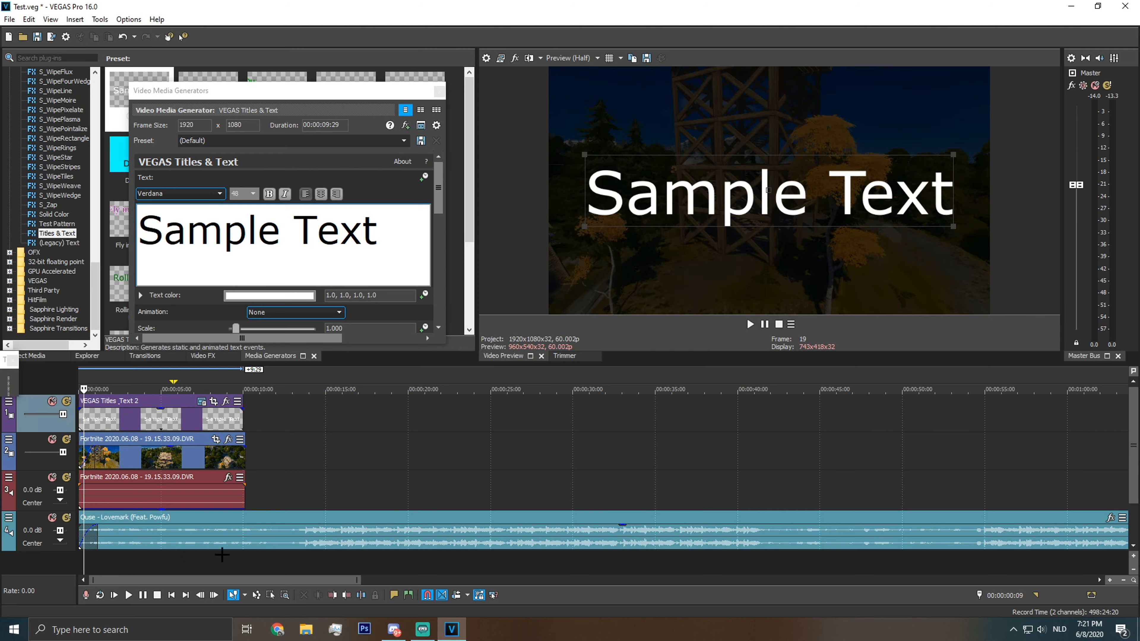
left_click(107, 559)
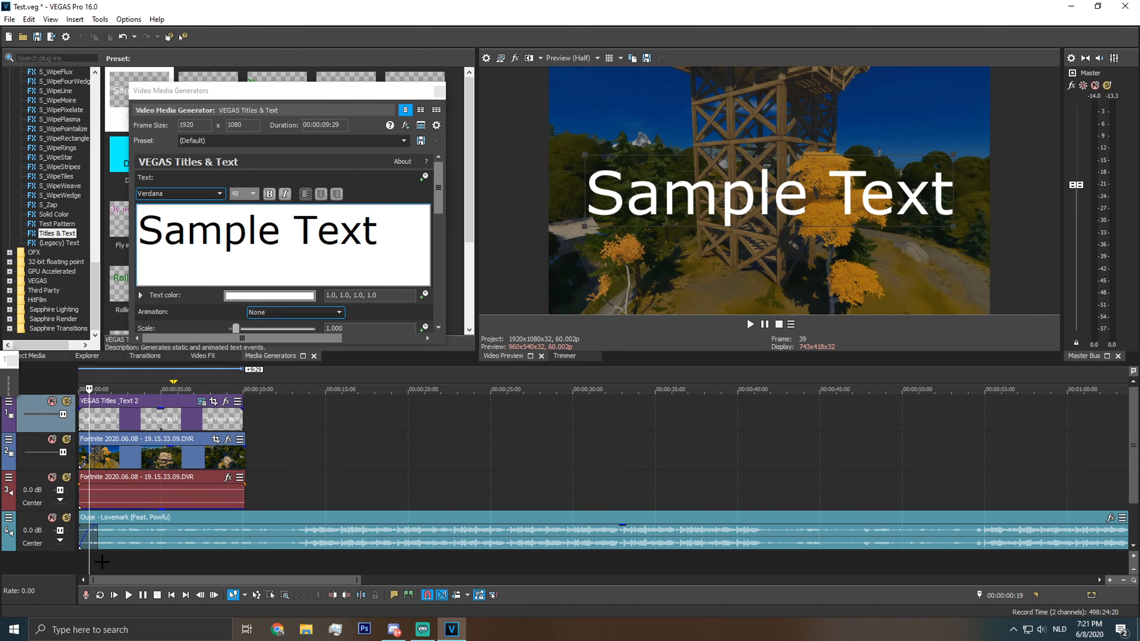
Set the font of the title's sample text to Calibri
left_click(380, 238)
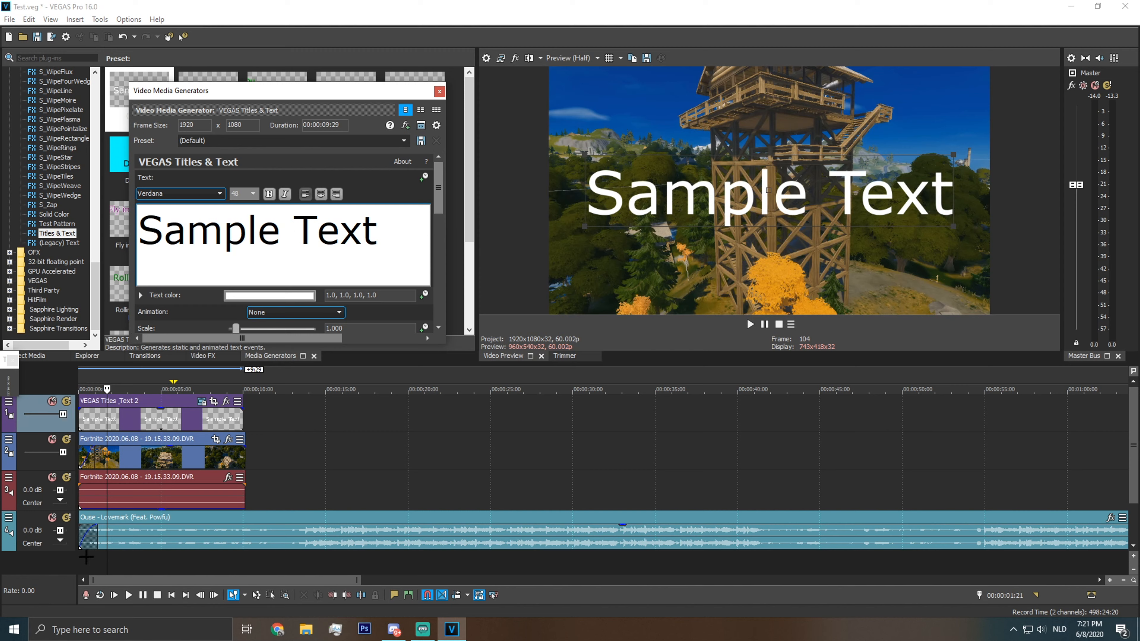
left_click_drag(384, 231, 208, 226)
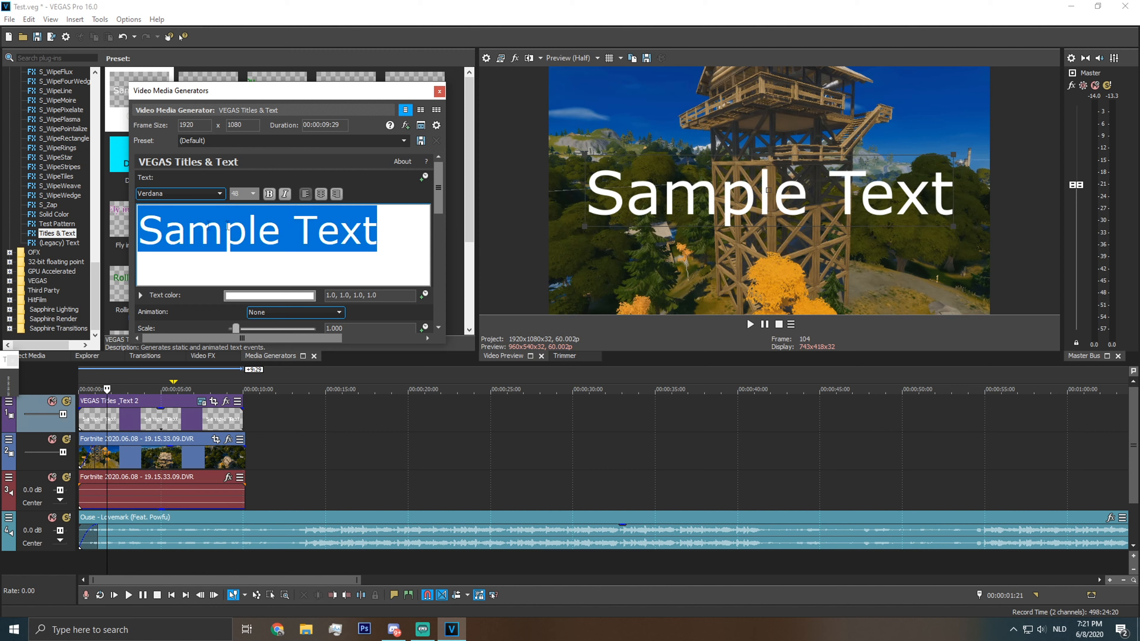
left_click(218, 194)
scroll(196, 253, "up", 3)
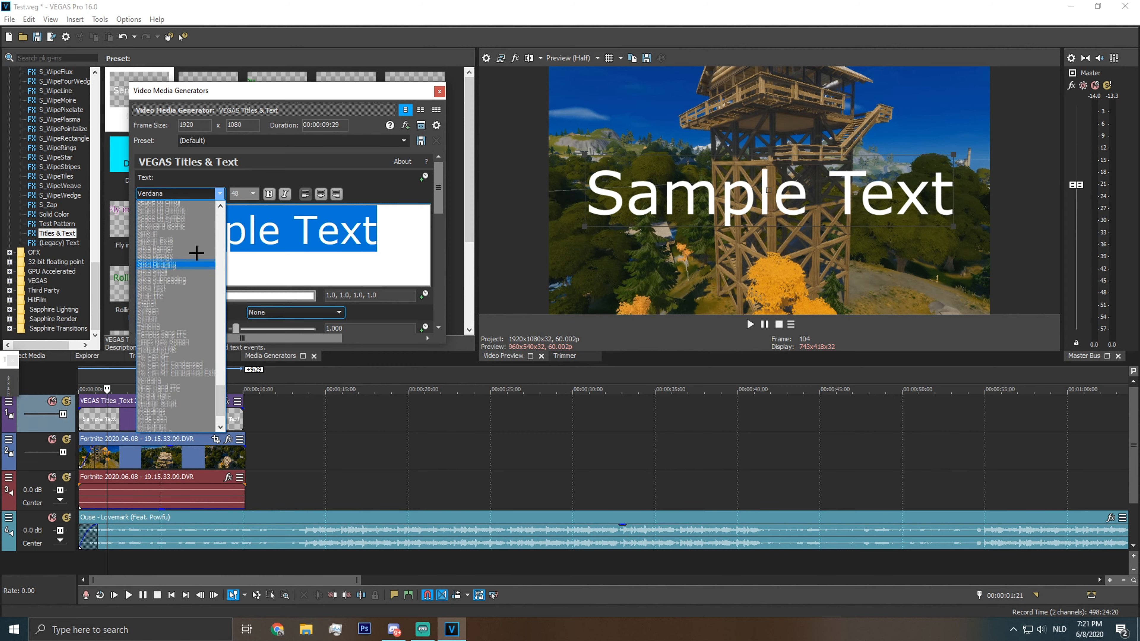
scroll(197, 253, "up", 2)
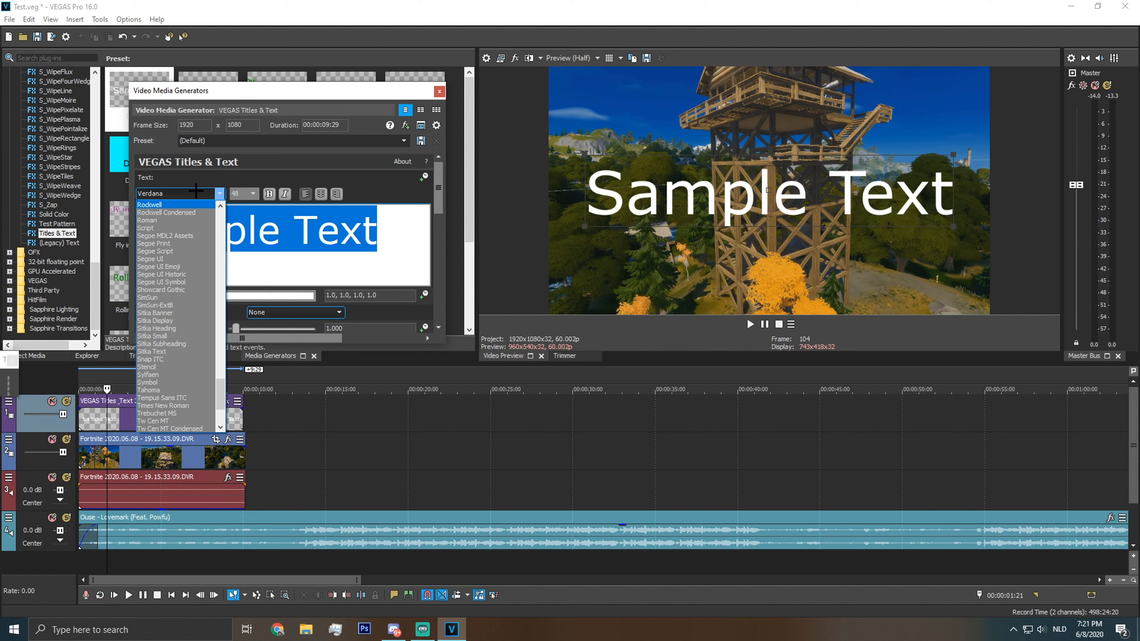
scroll(196, 191, "up", 15)
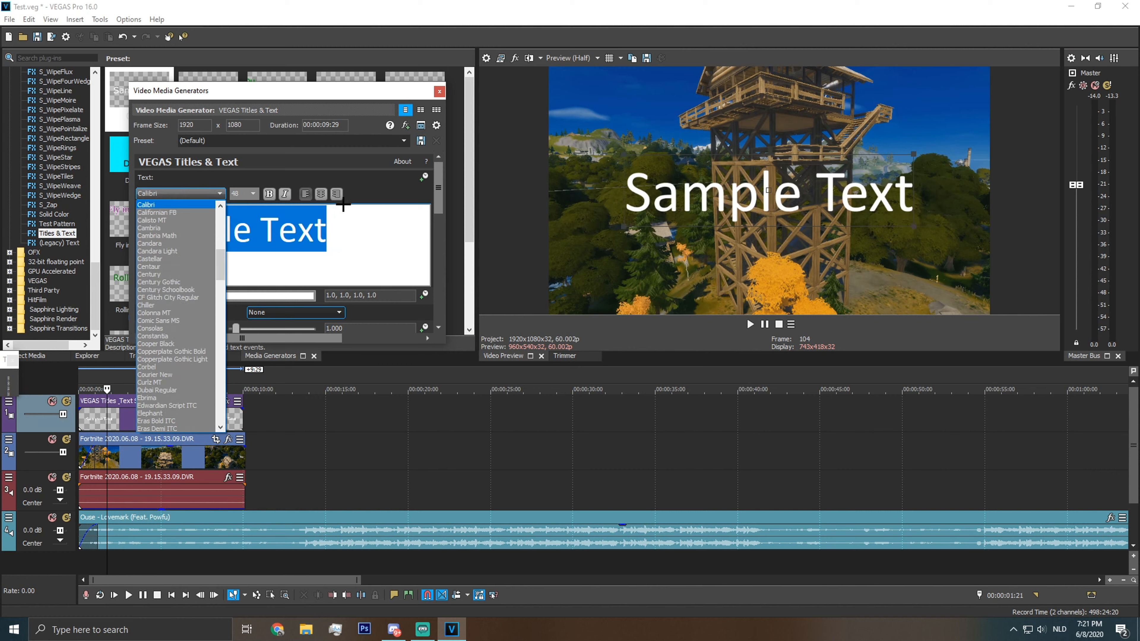
left_click(333, 232)
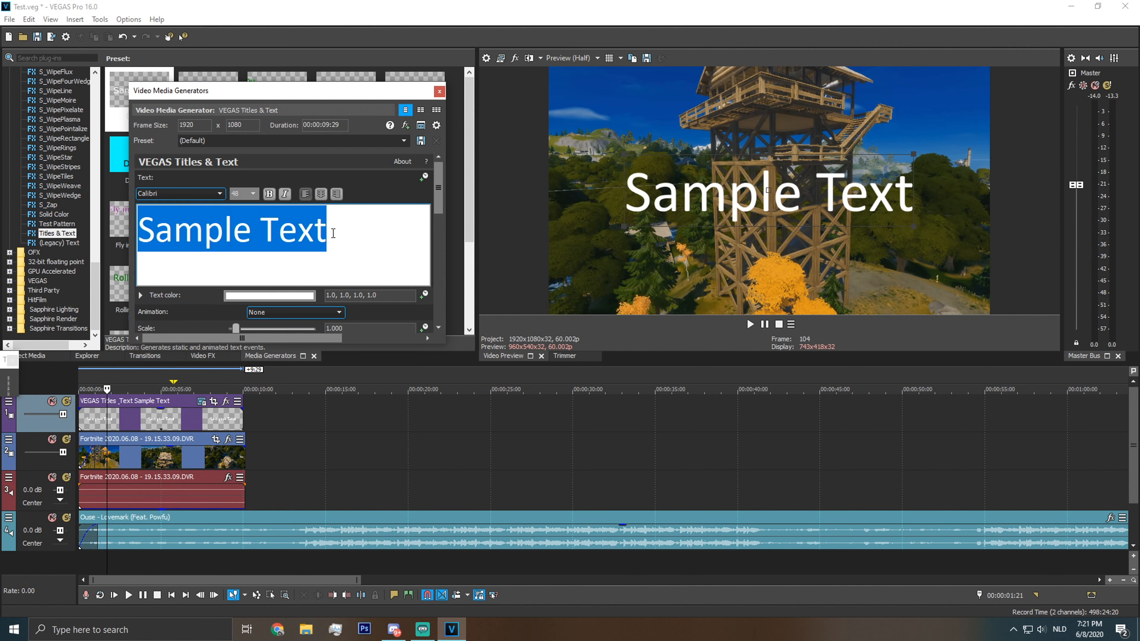
Make the title's sample text bold and set its font to Agency FB
left_click(269, 193)
left_click(286, 194)
left_click(285, 193)
left_click(205, 194)
key("a")
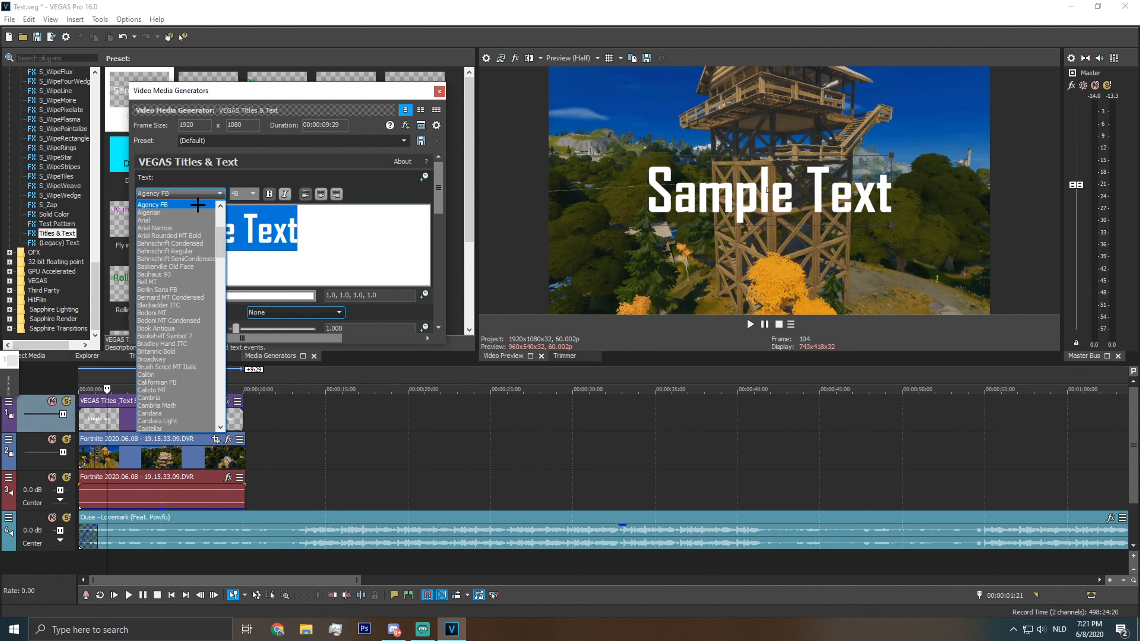
left_click(197, 205)
left_click(299, 225)
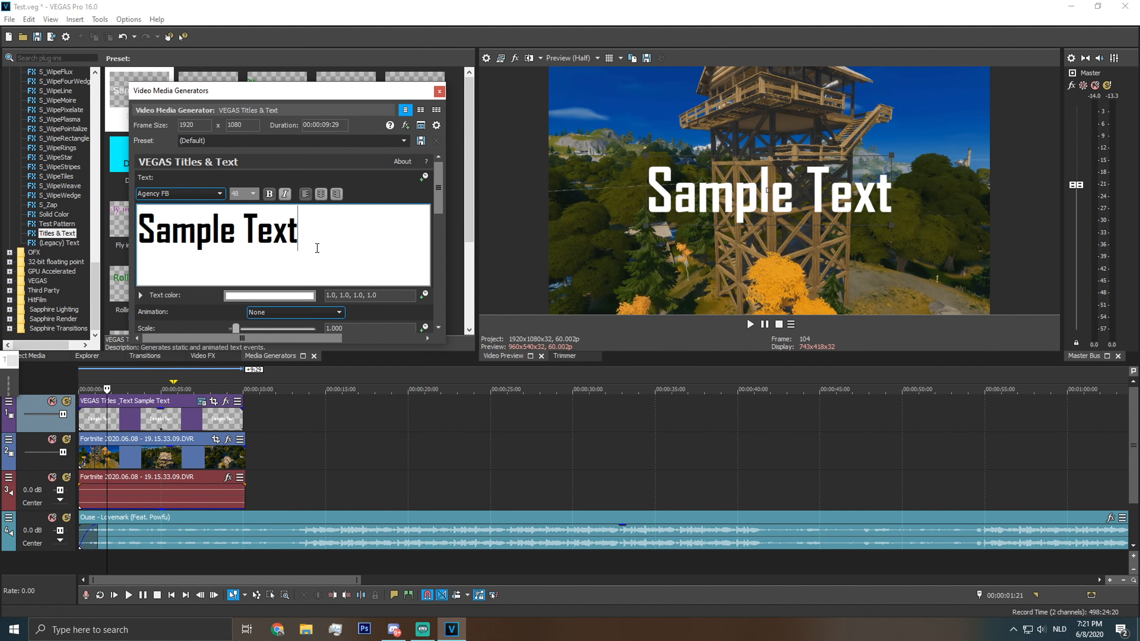
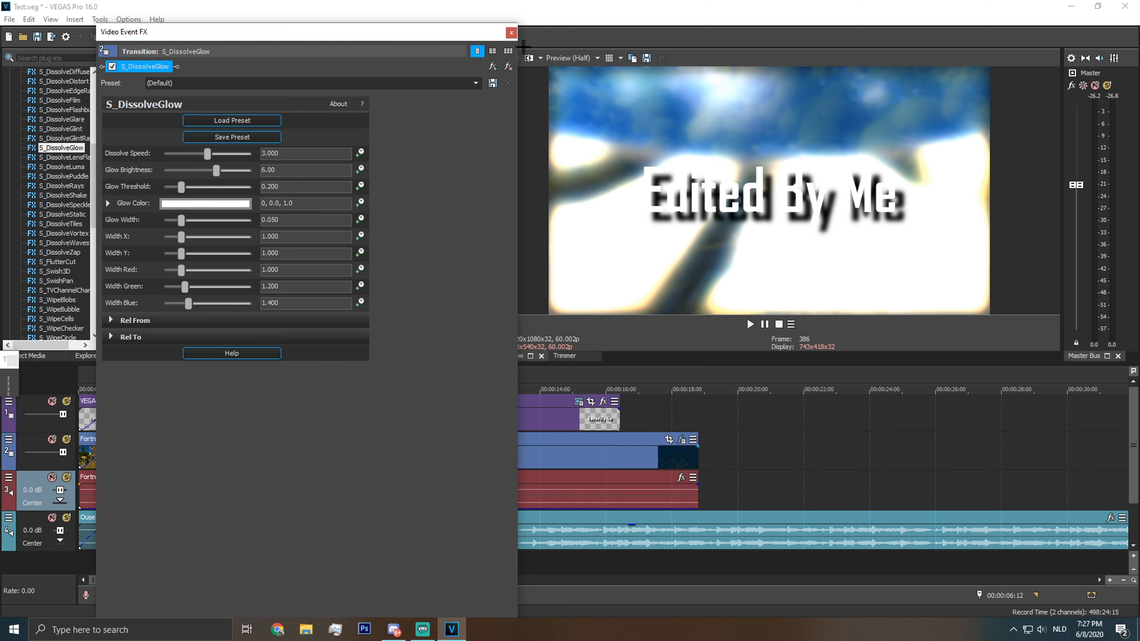
Play the S_DissolveGlow transition between the two Fortnite clips twice, starting shortly before the cut
left_click(241, 563)
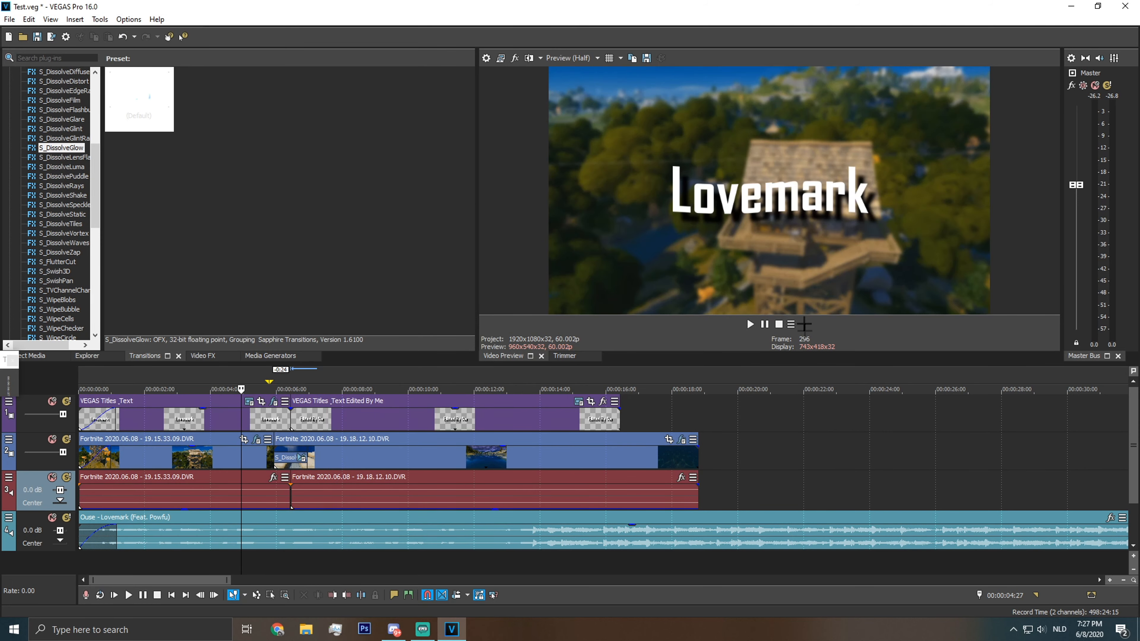
left_click(762, 324)
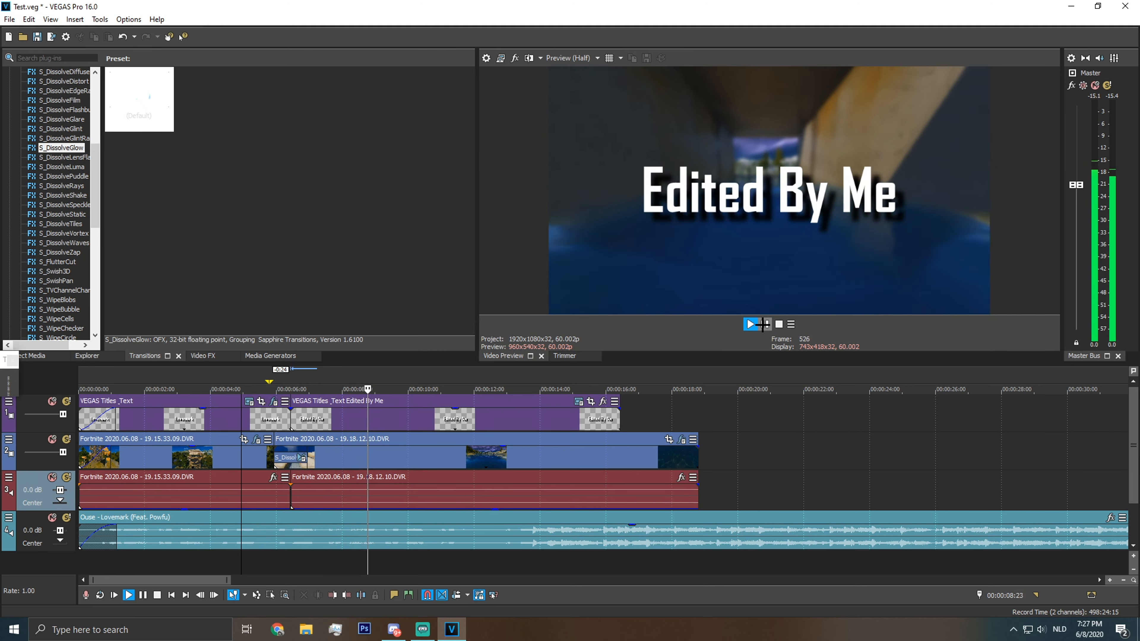
left_click(254, 560)
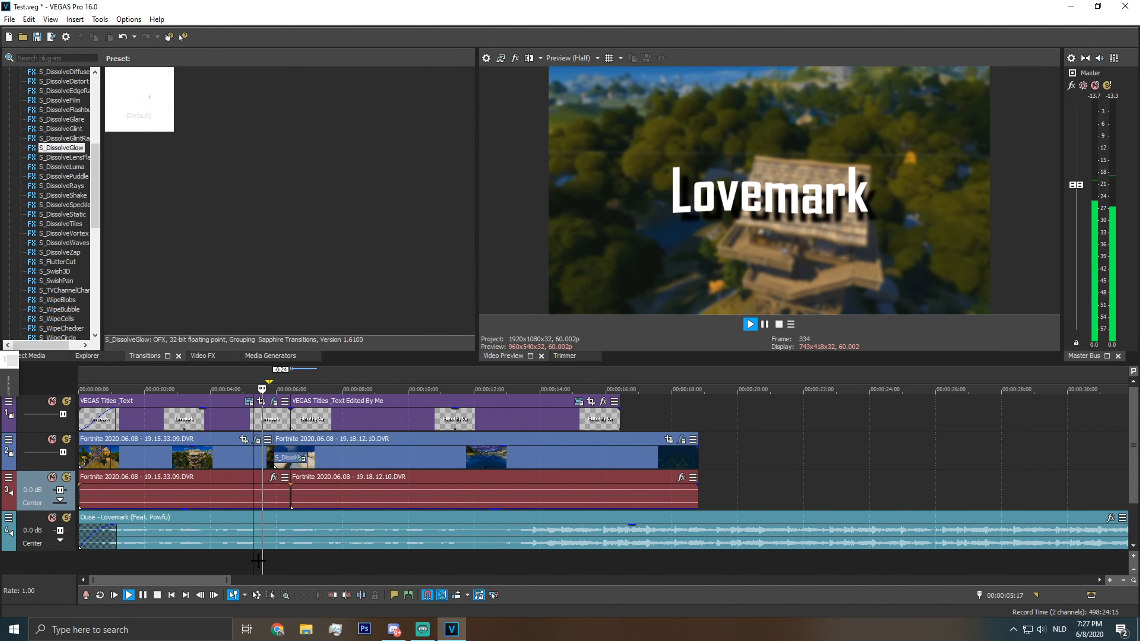
left_click(765, 324)
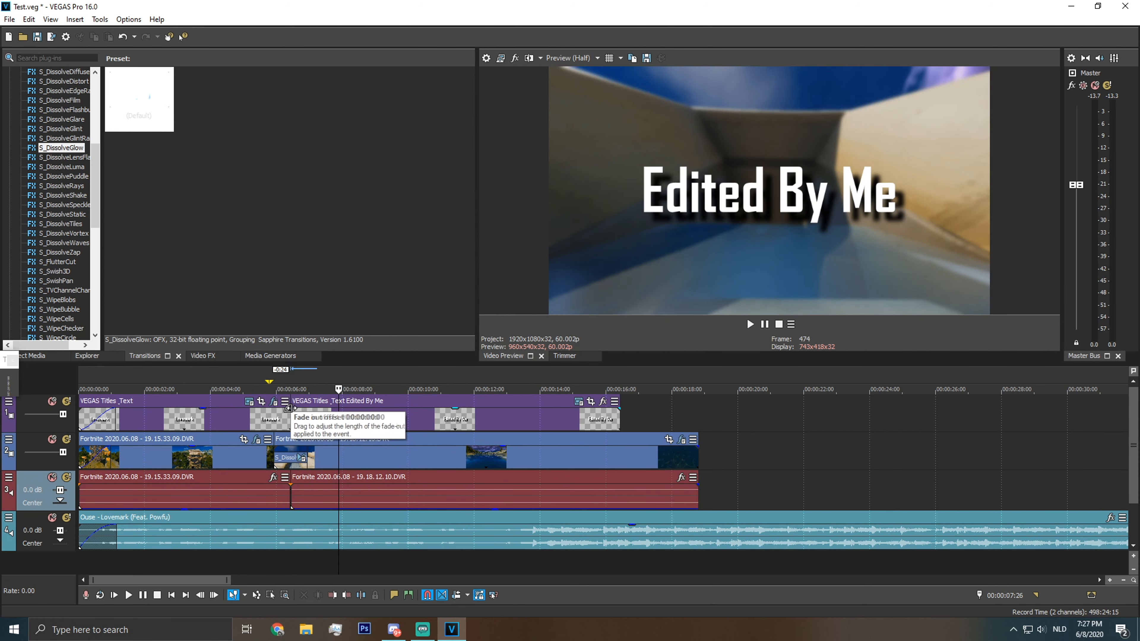
Add an S_DissolveGlow transition with default settings between the Lovemark and Edited By Me titles and play across it
left_click_drag(140, 100, 290, 420)
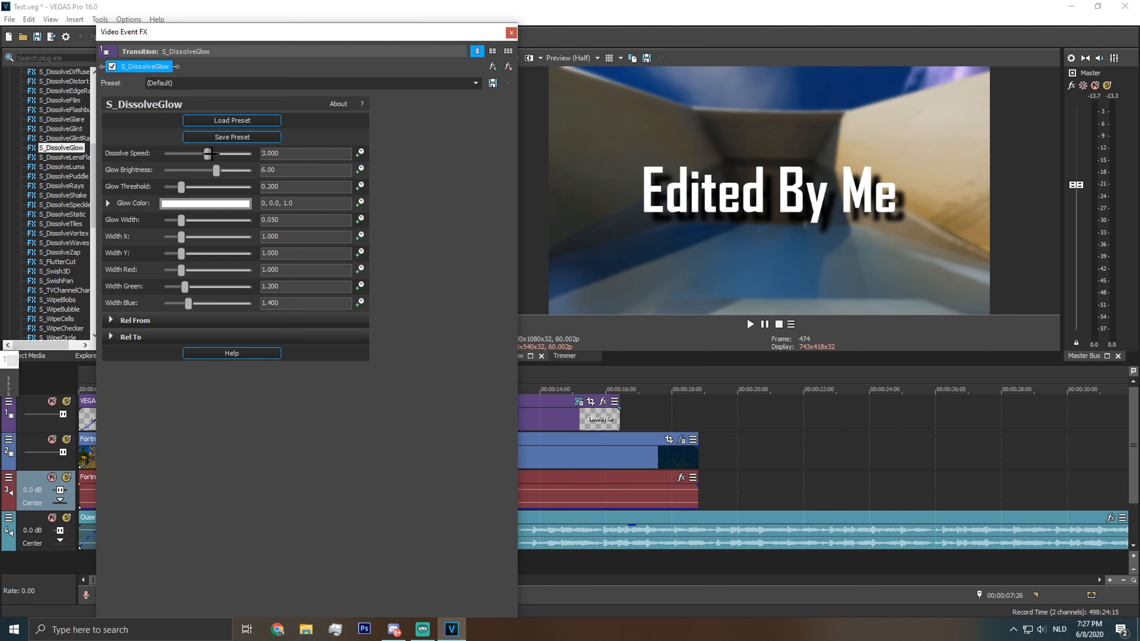
left_click(511, 32)
left_click(259, 551)
left_click(749, 324)
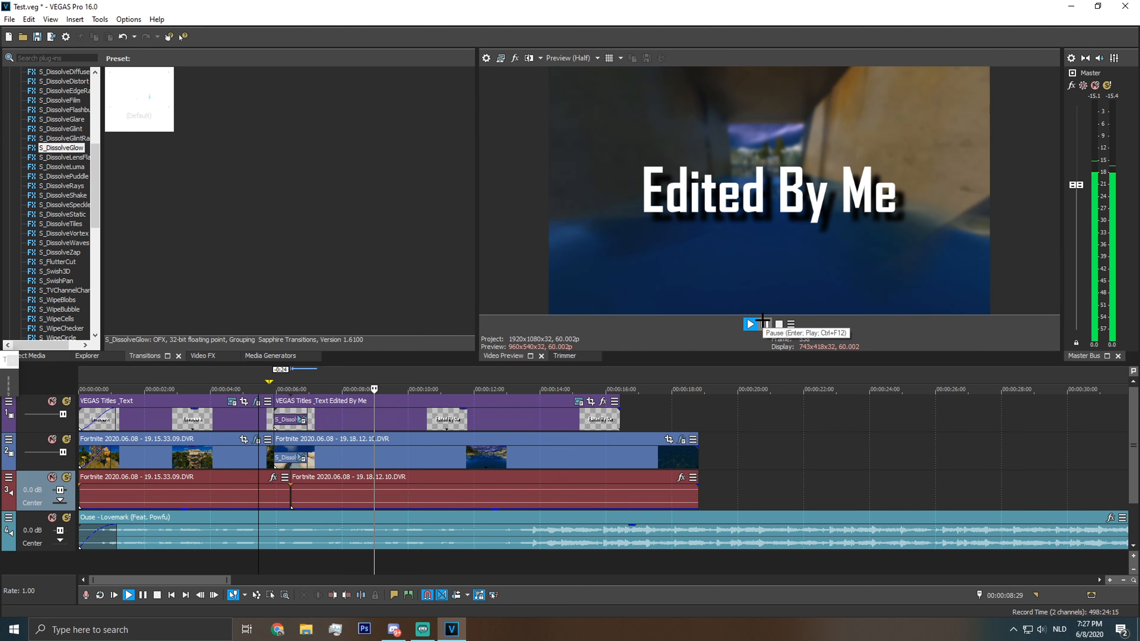
left_click(764, 323)
Inspect the title transition up close and replay it from about 00:00:05:27
scroll(275, 412, "up", 3)
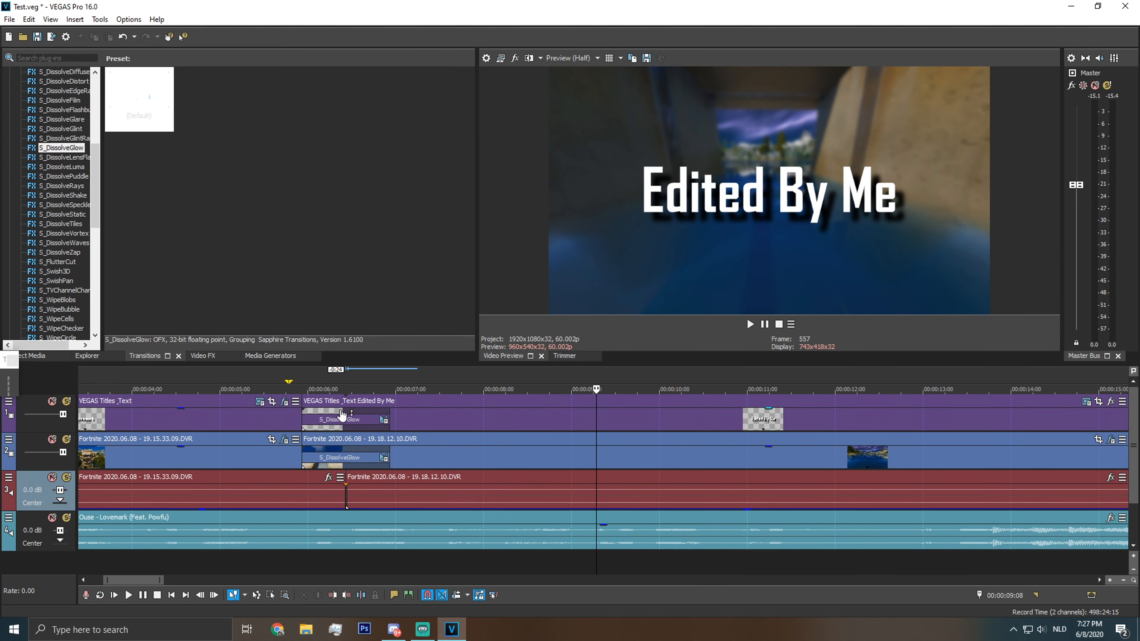
left_click(376, 419)
right_click(362, 419)
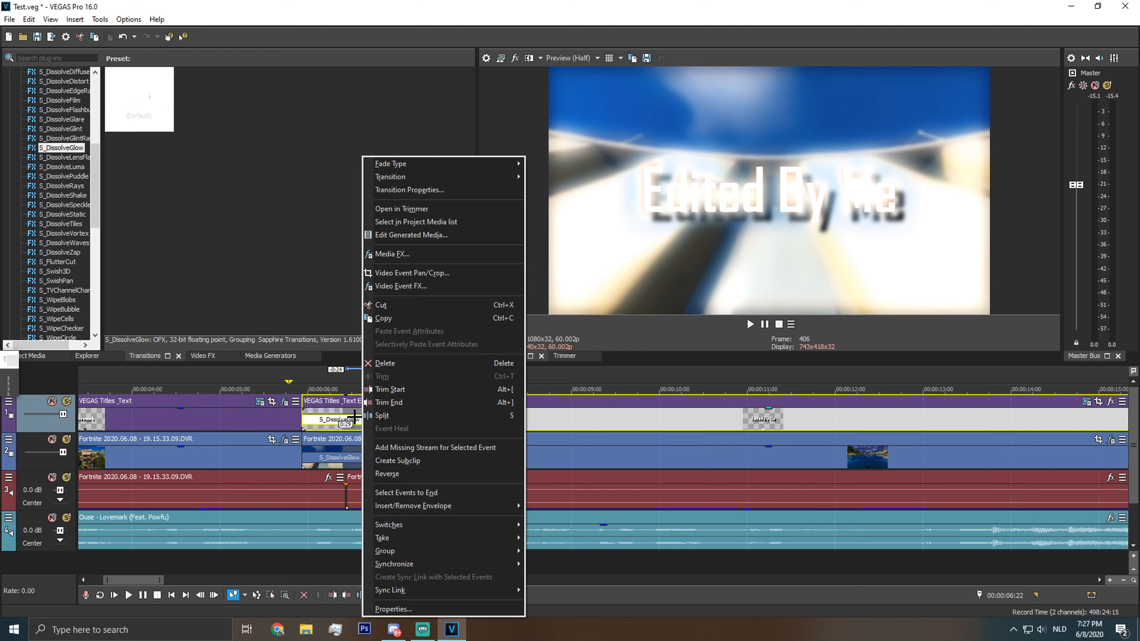
left_click(354, 418)
scroll(354, 417, "down", 3)
left_click(207, 562)
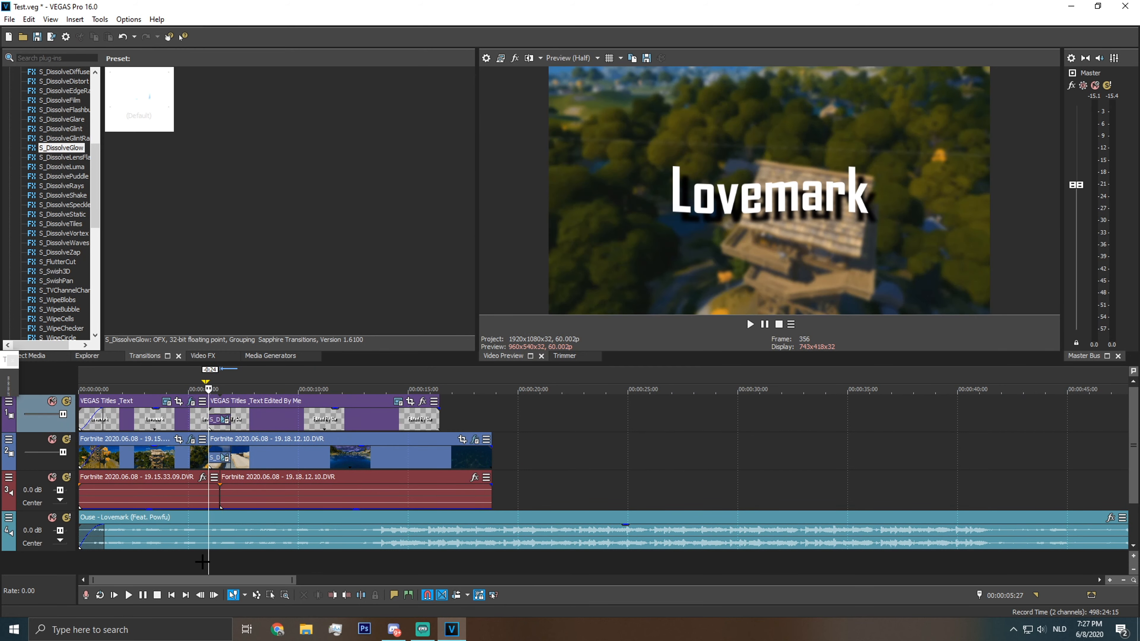
left_click(768, 322)
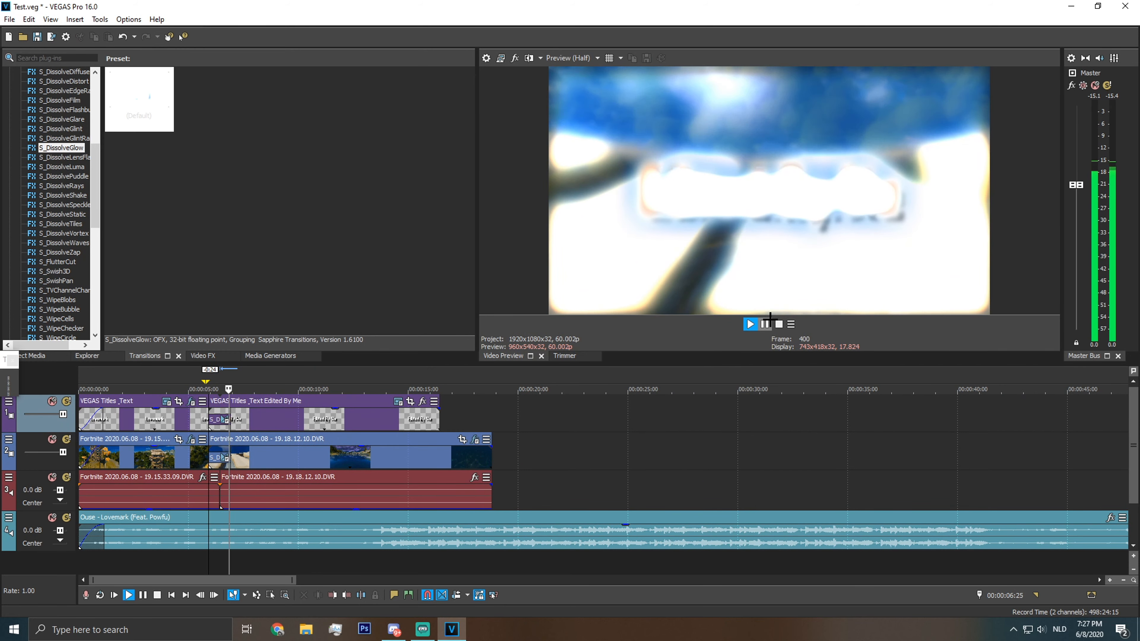
left_click(764, 324)
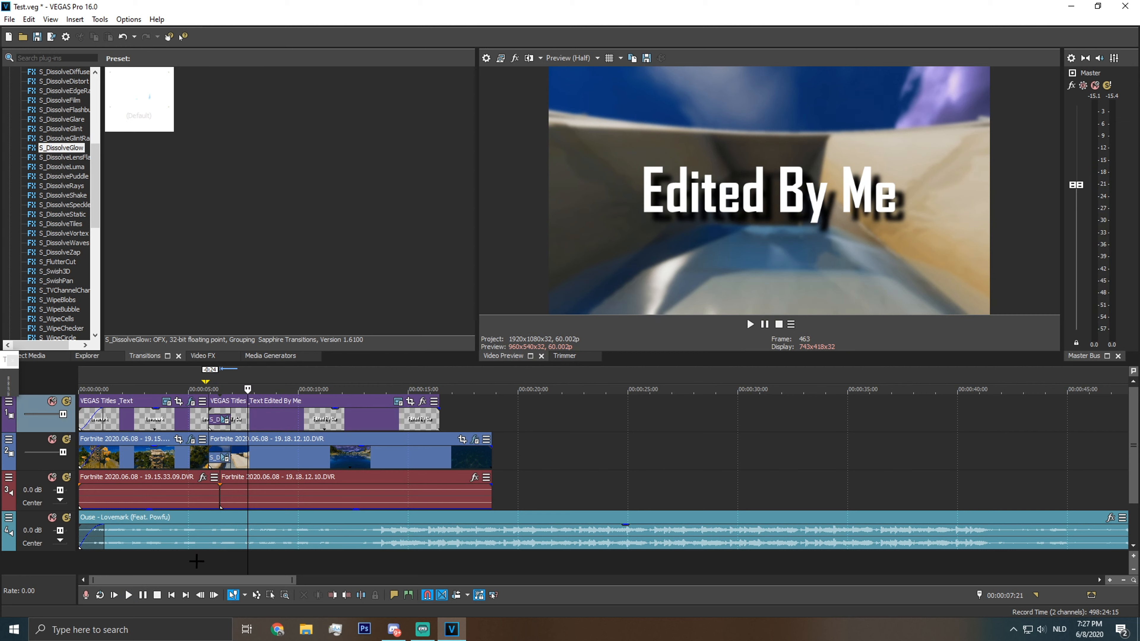
Trim the ends of the second Fortnite clip and the Edited By Me title back to about the 10-second mark
left_click(81, 562)
scroll(479, 579, "down", 3)
scroll(279, 557, "down", 6)
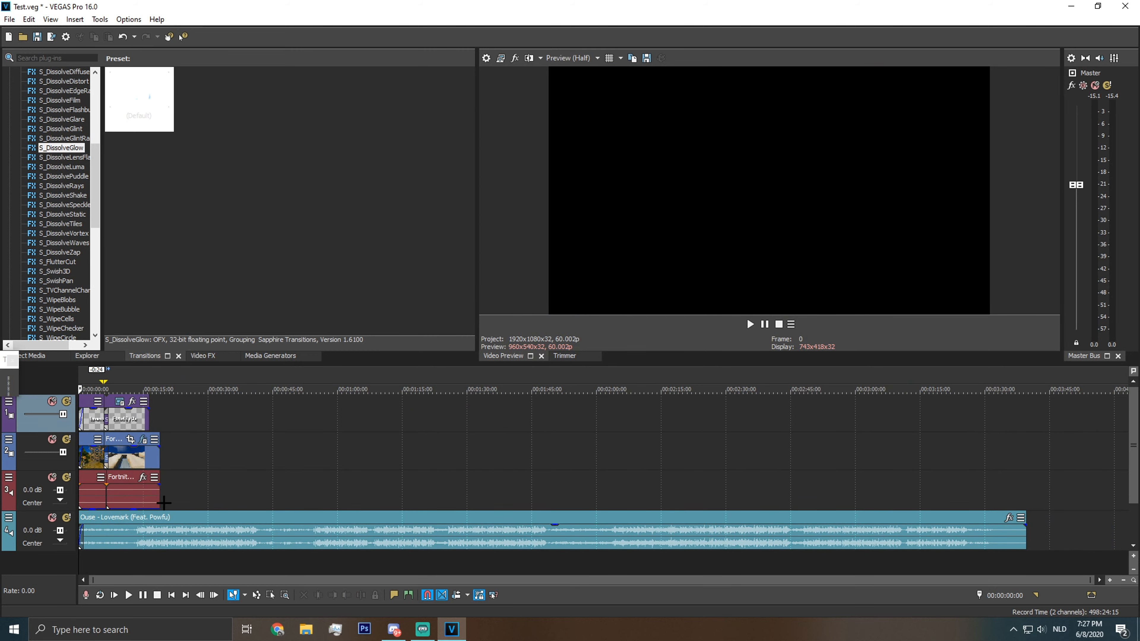
left_click_drag(159, 503, 127, 498)
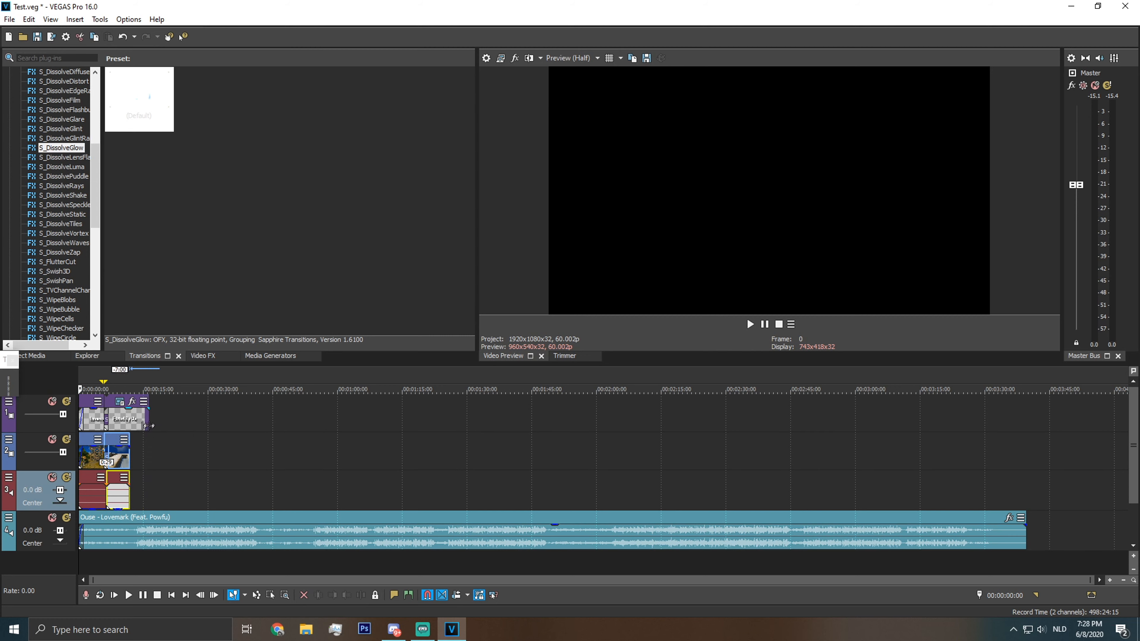
left_click_drag(149, 426, 130, 425)
scroll(79, 560, "up", 8)
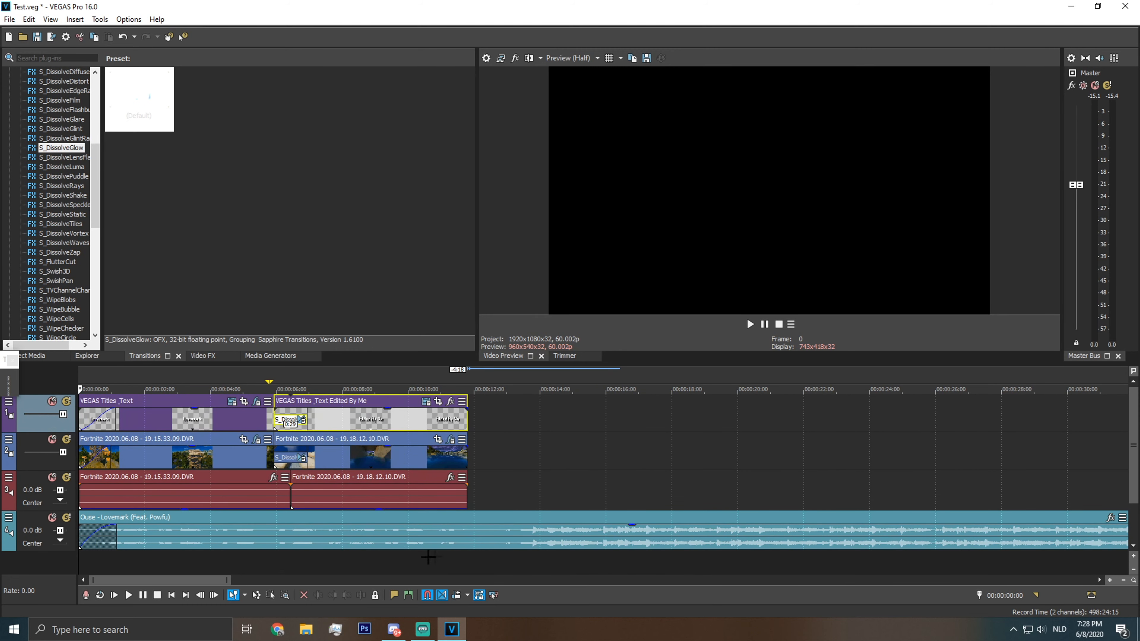
left_click_drag(464, 493, 418, 493)
left_click_drag(464, 420, 418, 419)
left_click(226, 565)
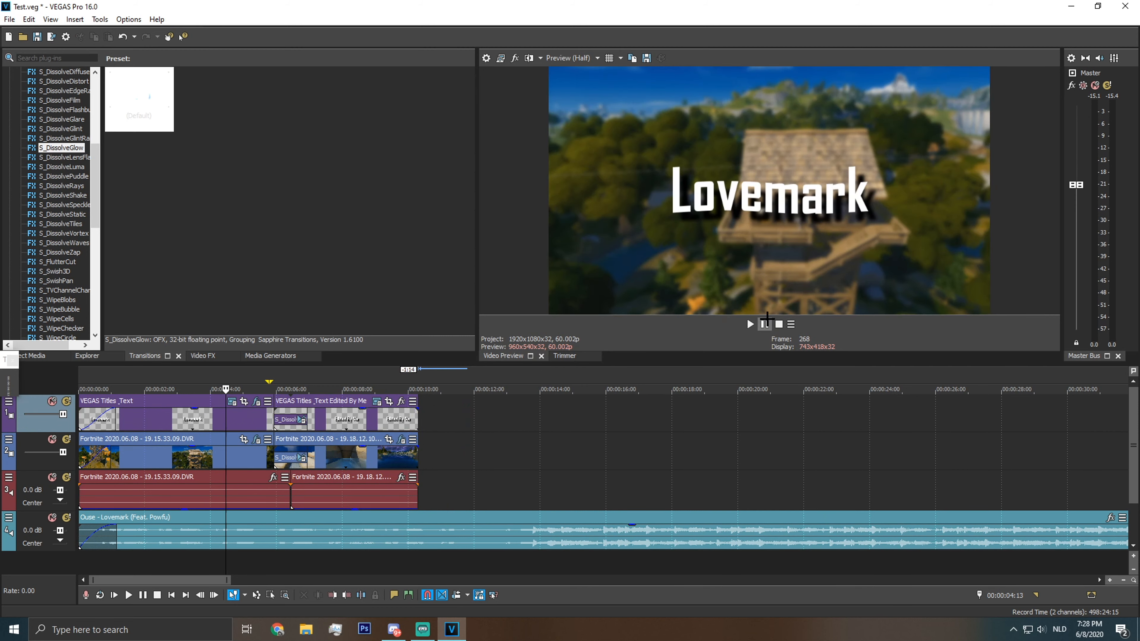
Play through the Edited By Me title, and extend the ends of the second Fortnite clip and that title to about 00:00:10:24
key("space")
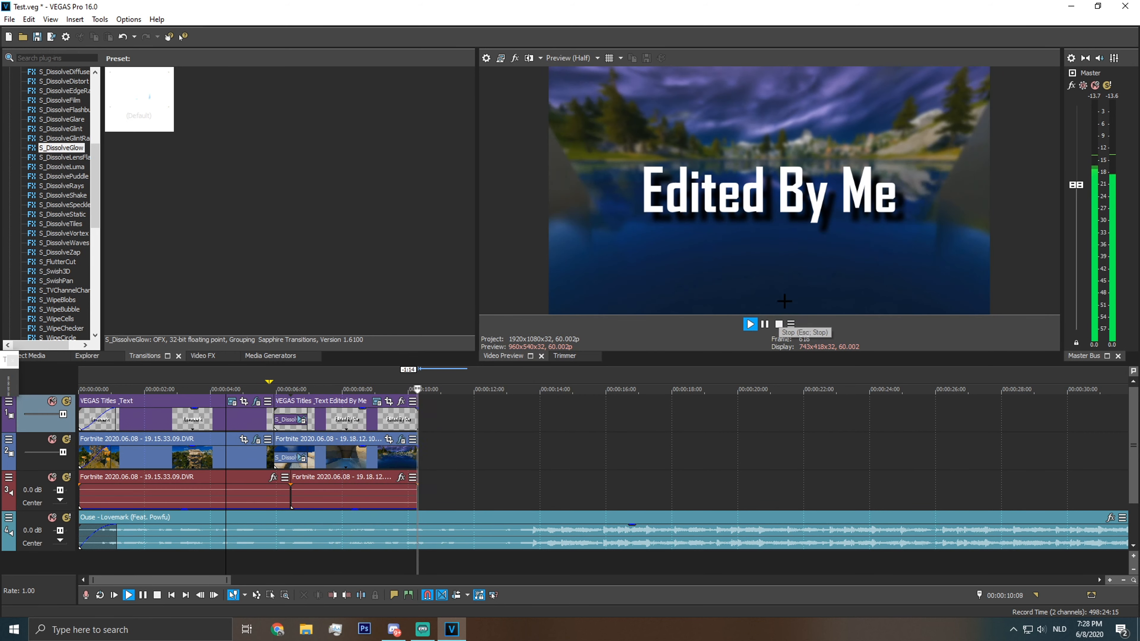
key("space")
left_click_drag(416, 497, 434, 498)
left_click_drag(420, 420, 433, 421)
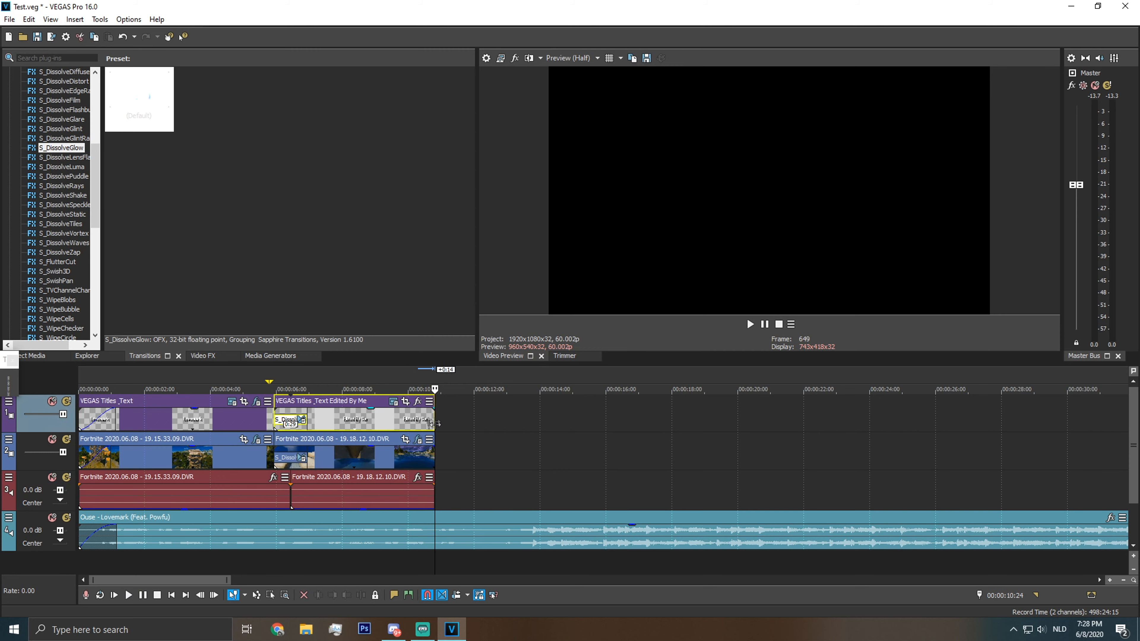
Import Fortnite 2020.06.08 - 17.08.26.06.DVR onto the gameplay tracks directly after the second clip and delete the extra empty audio track
key("ctrl+o")
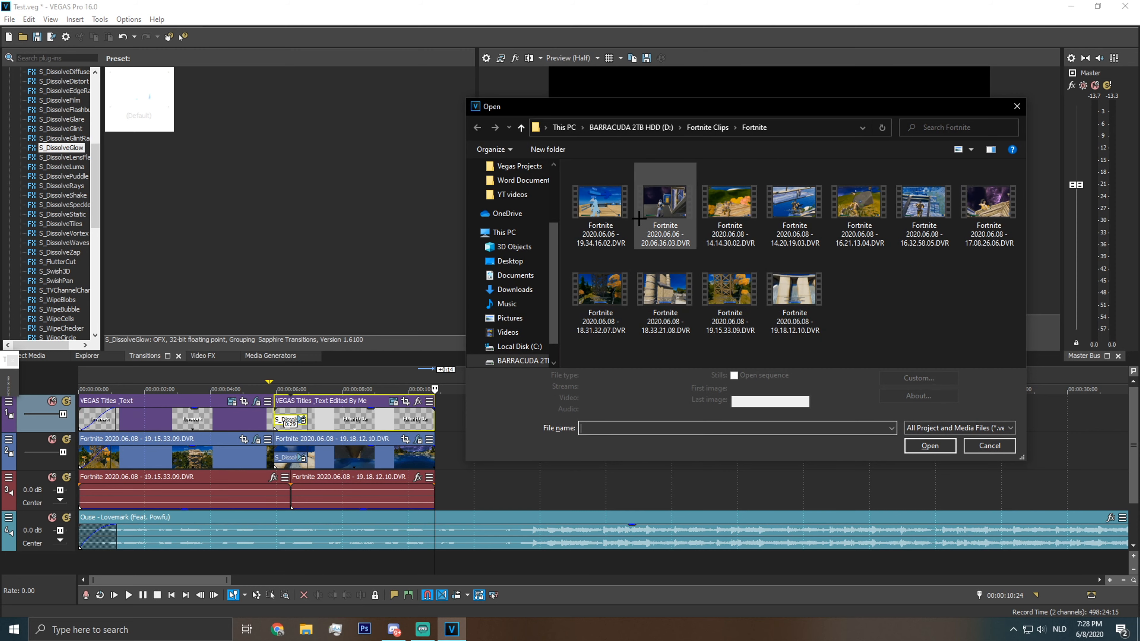
double_click(991, 215)
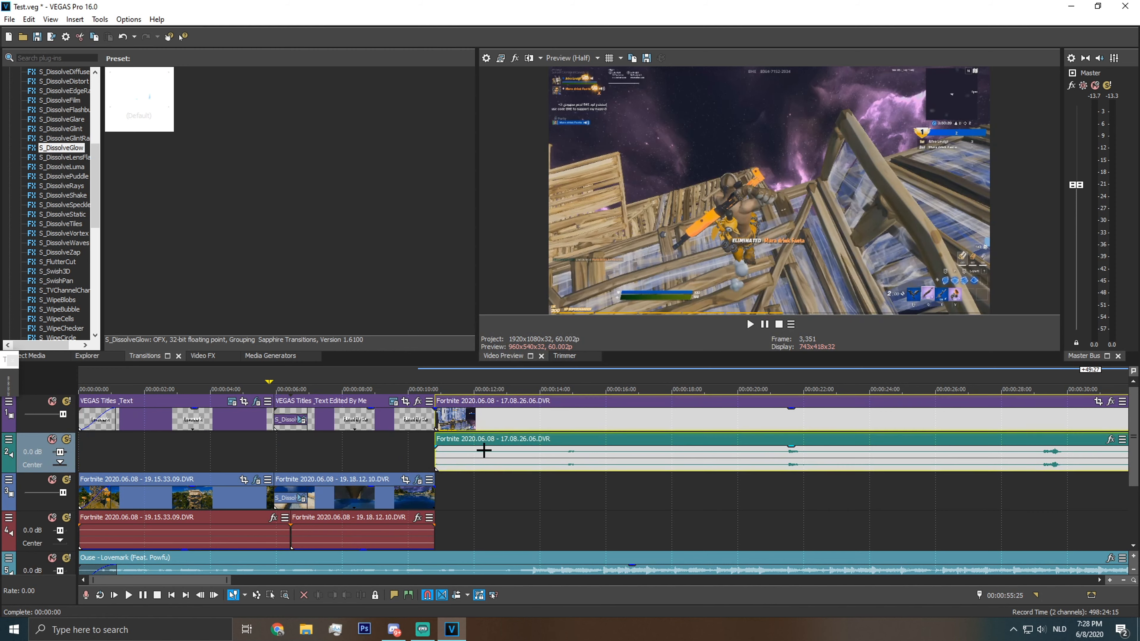
left_click_drag(474, 515, 482, 515)
scroll(462, 469, "down", 3)
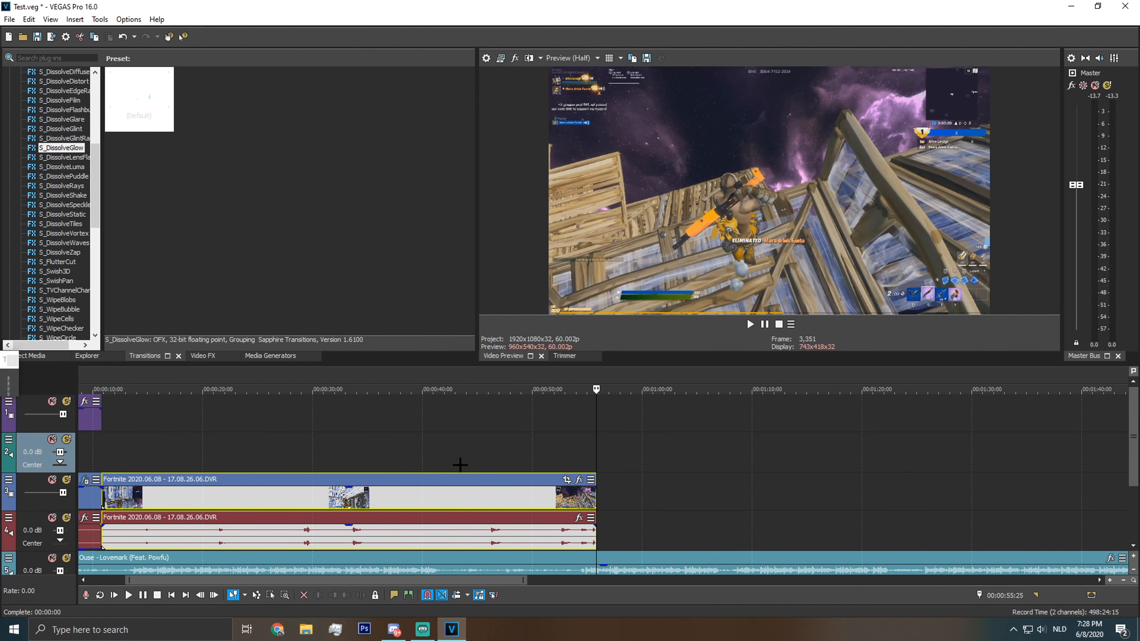
scroll(460, 464, "up", 1)
scroll(460, 462, "up", 3)
right_click(460, 461)
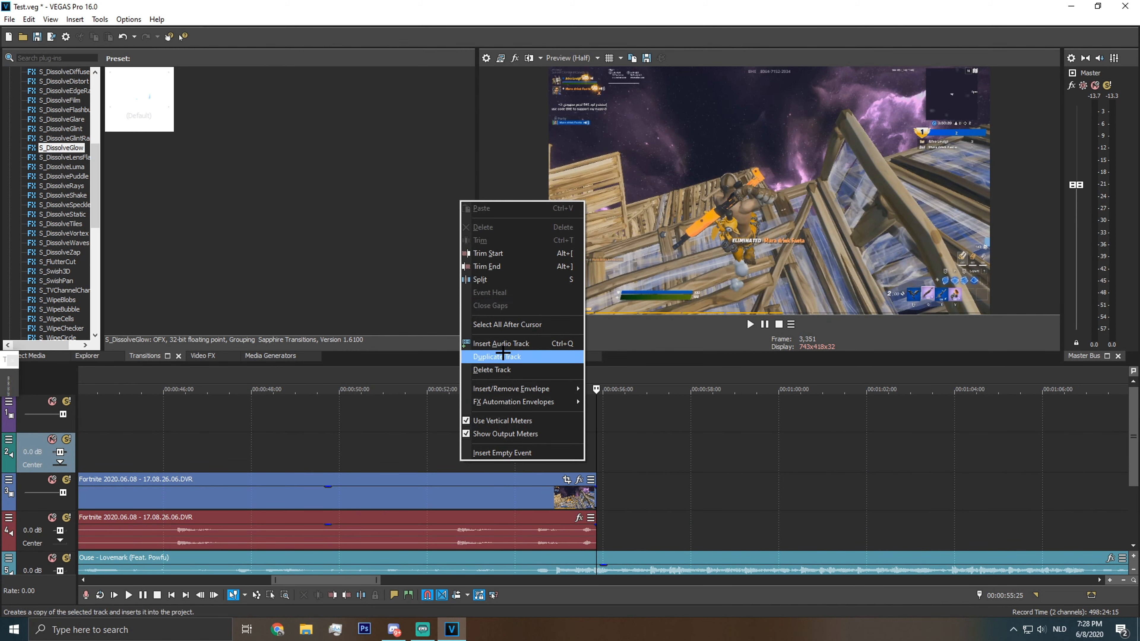
left_click(517, 368)
scroll(444, 485, "down", 5)
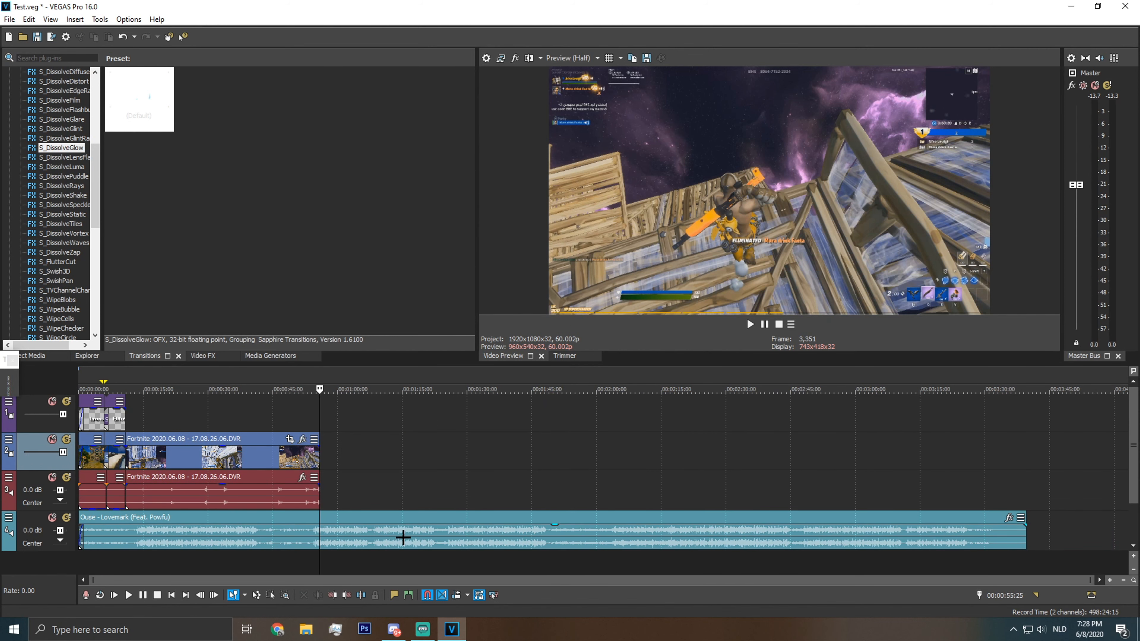
Split the new gameplay clip at 00:00:50:06, delete its earlier part and move the remaining end against the second Fortnite clip
left_click(293, 496)
left_click(309, 491)
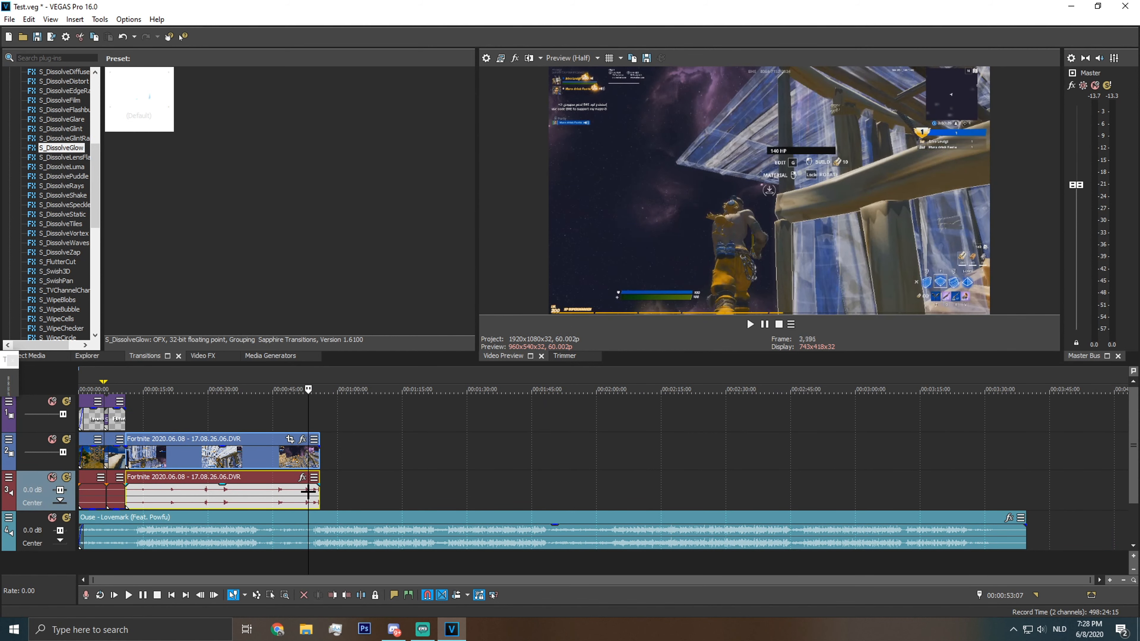
left_click(301, 491)
left_click(295, 492)
key("s")
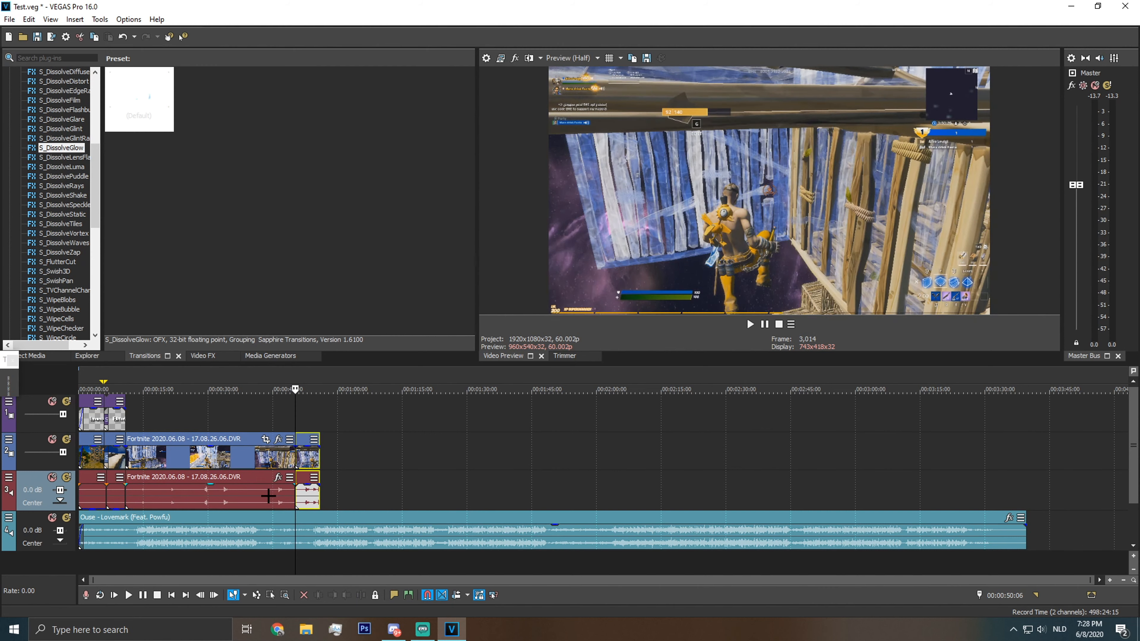
left_click(268, 495)
key("Delete")
left_click_drag(307, 456, 137, 458)
scroll(202, 497, "up", 4)
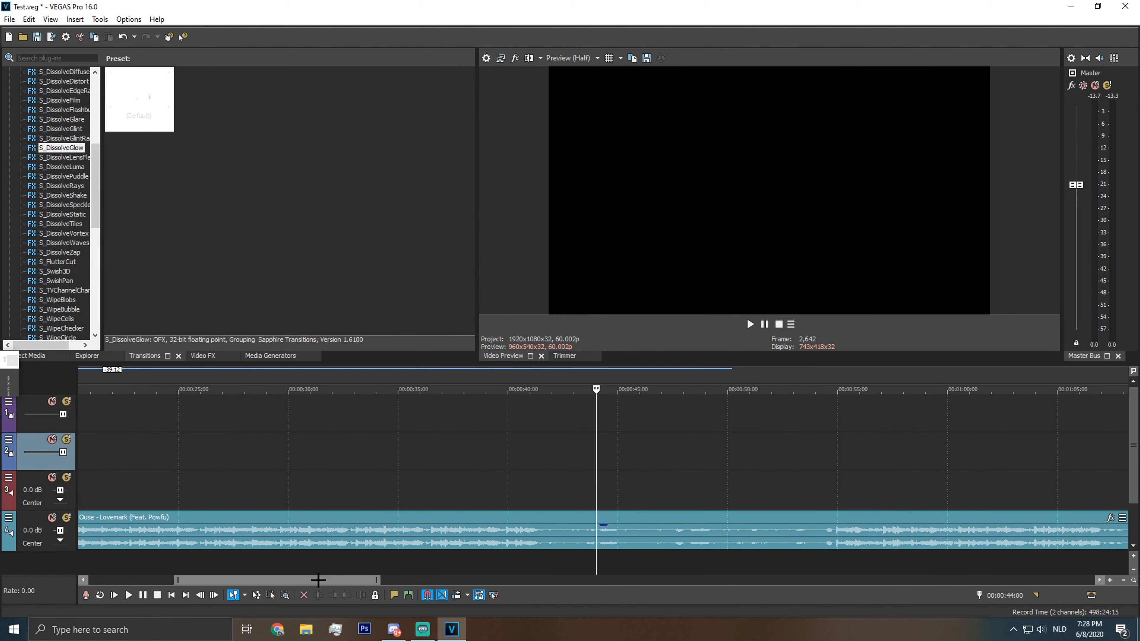
left_click_drag(318, 580, 229, 580)
left_click(296, 535)
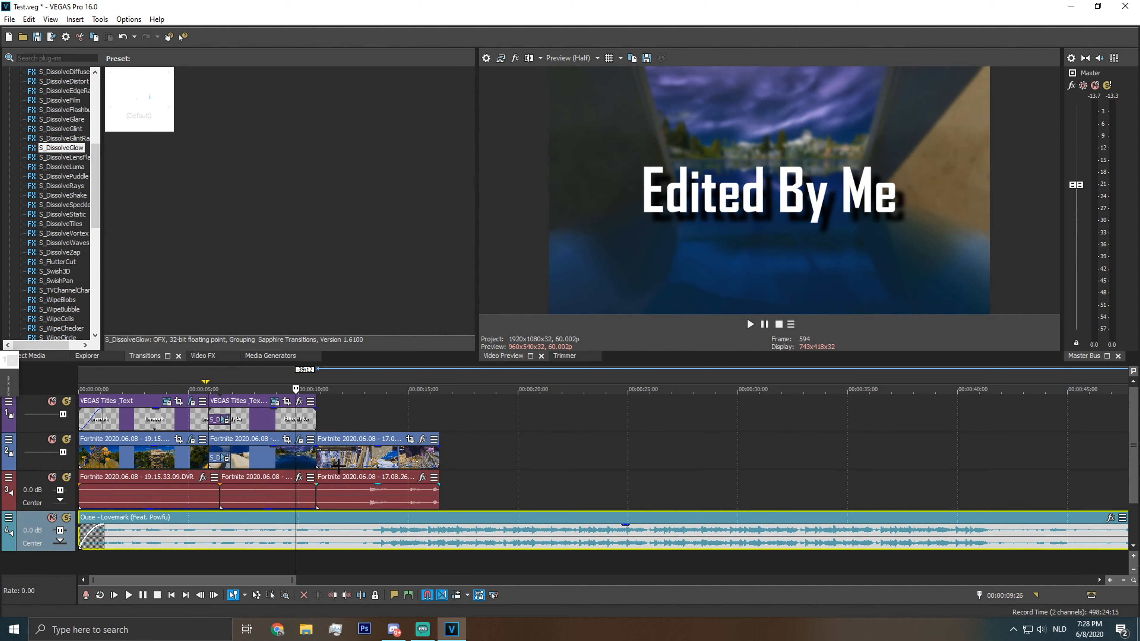
Add roughly half-second video and audio fades at the cut between the second and third Fortnite clips and play across it
left_click(316, 447)
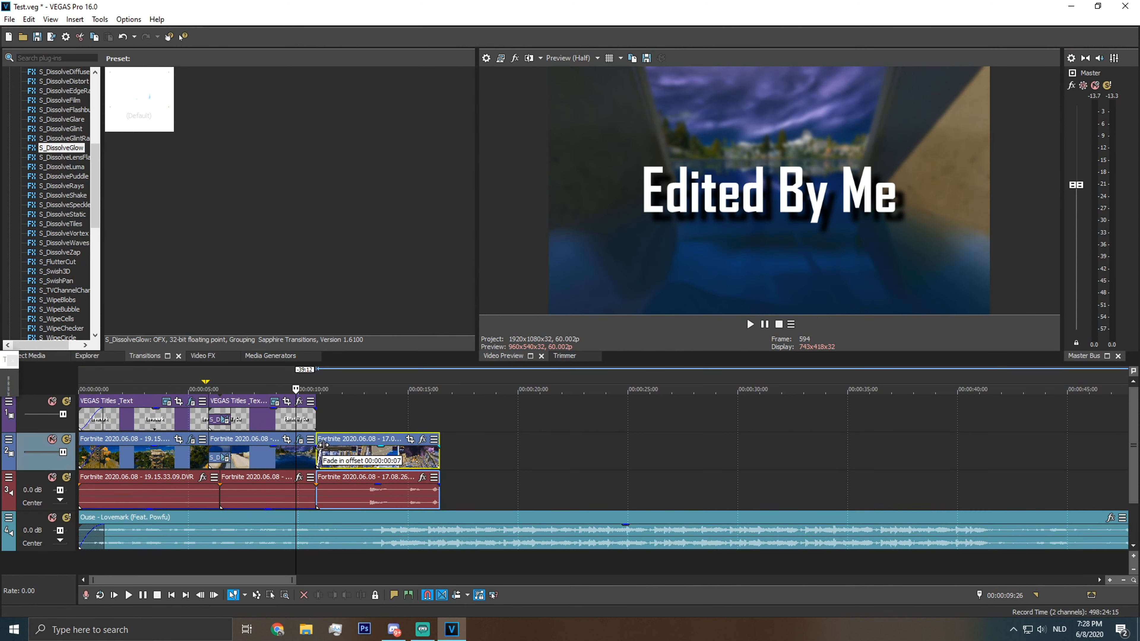
mouse_move(317, 485)
left_mouse_down()
mouse_move(329, 484)
mouse_move(303, 446)
mouse_move(313, 485)
mouse_move(303, 485)
left_mouse_up()
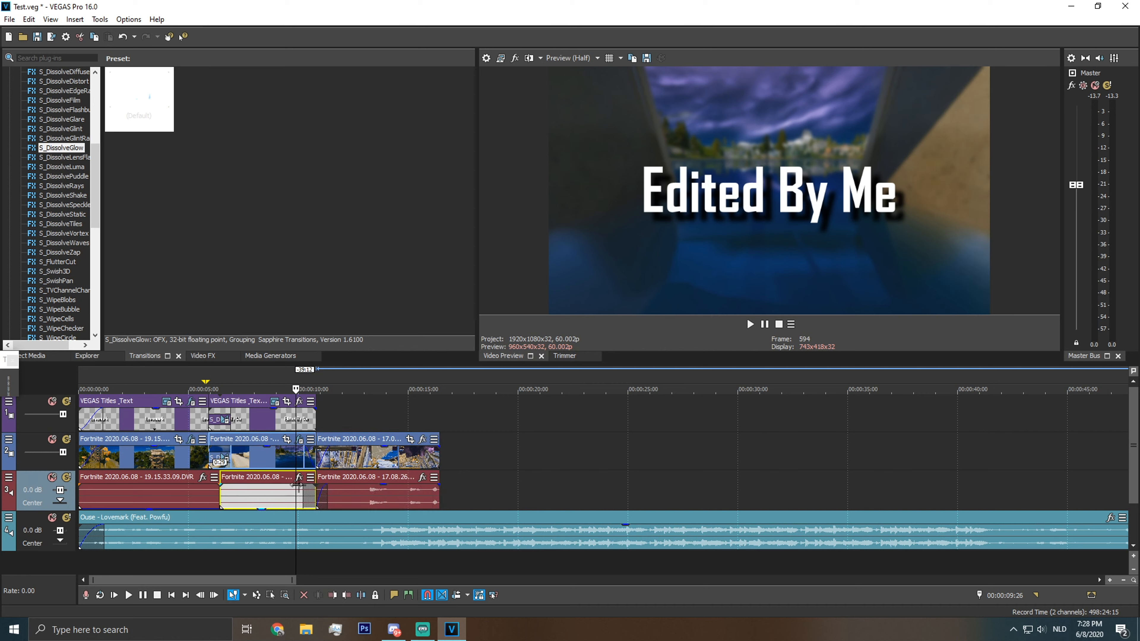
left_click(274, 458)
key("space")
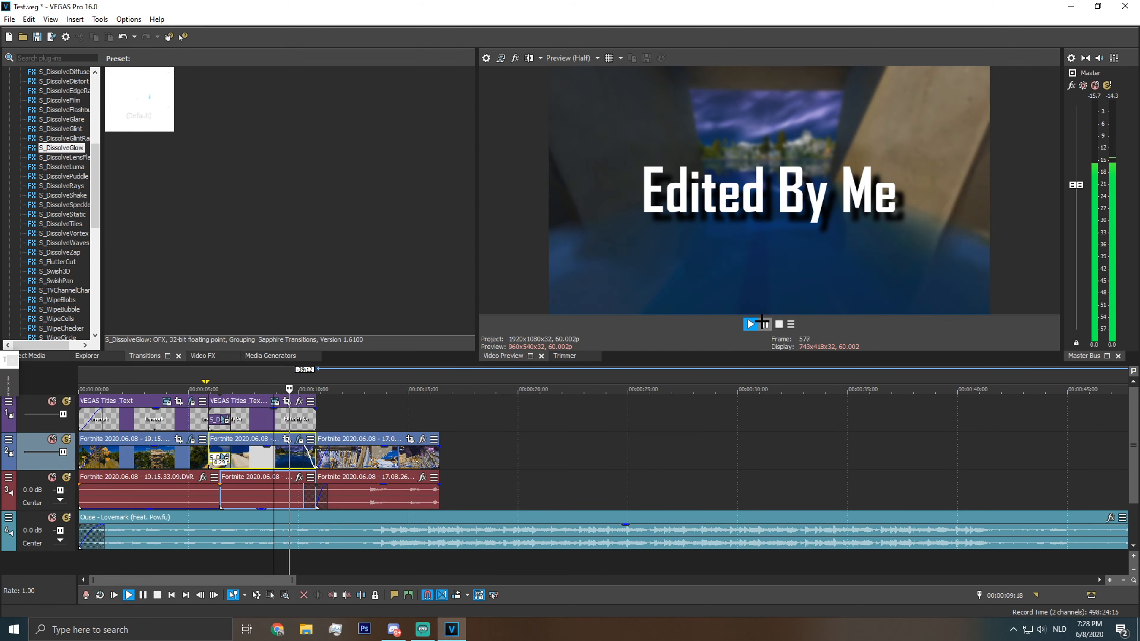
left_click(764, 323)
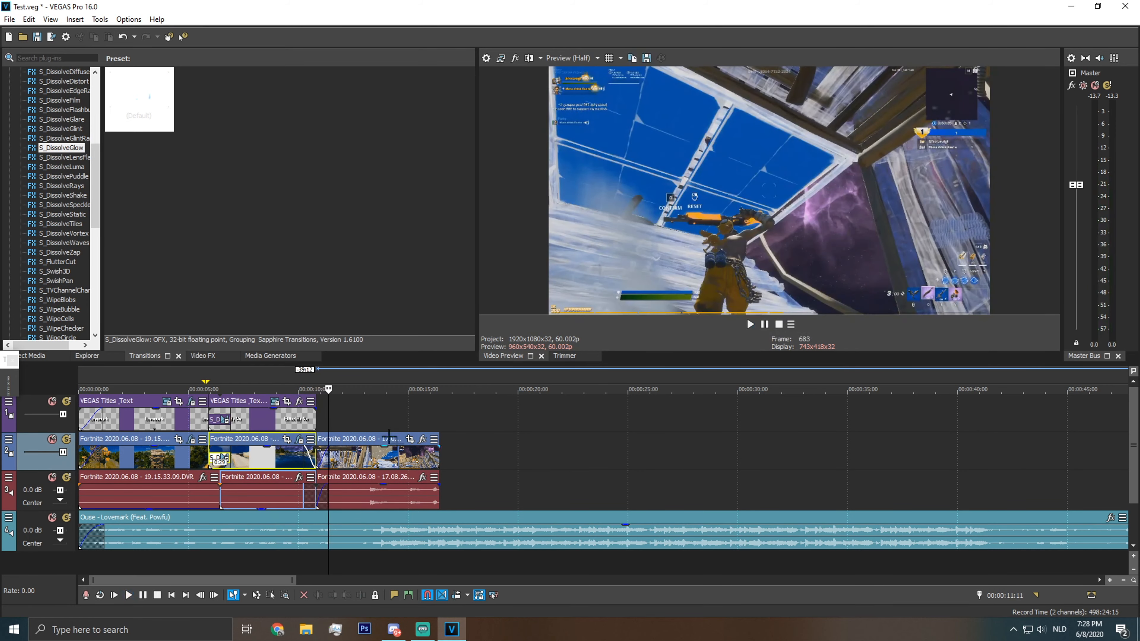
Add a fade-out to the end of the Edited By Me title and play from it into the gameplay clip
left_click_drag(316, 410, 304, 410)
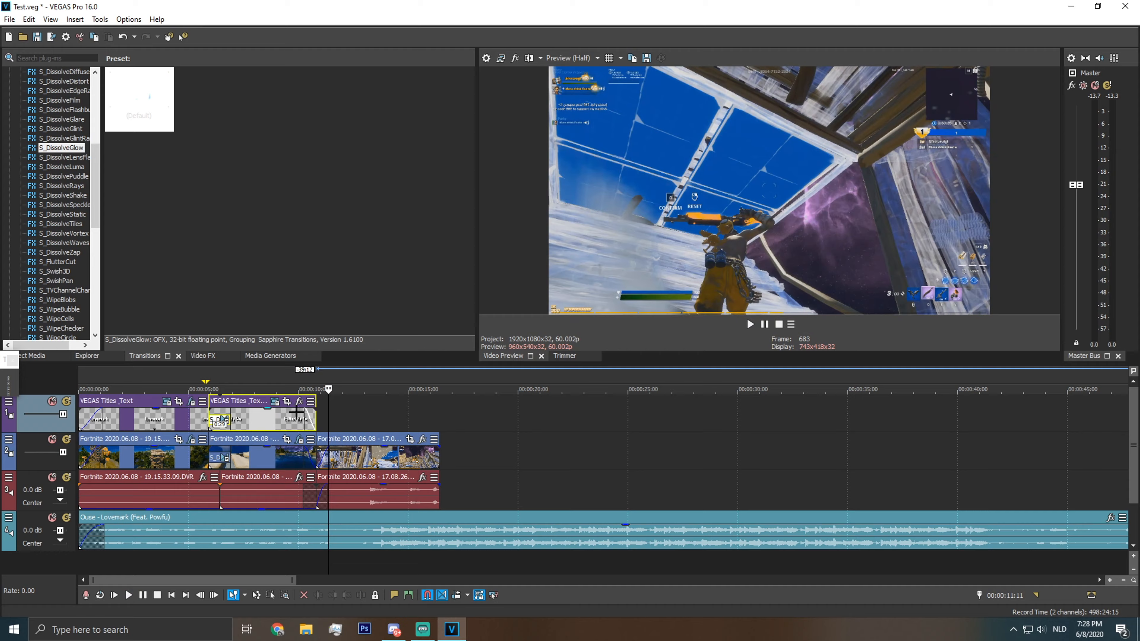
left_click(286, 415)
key("space")
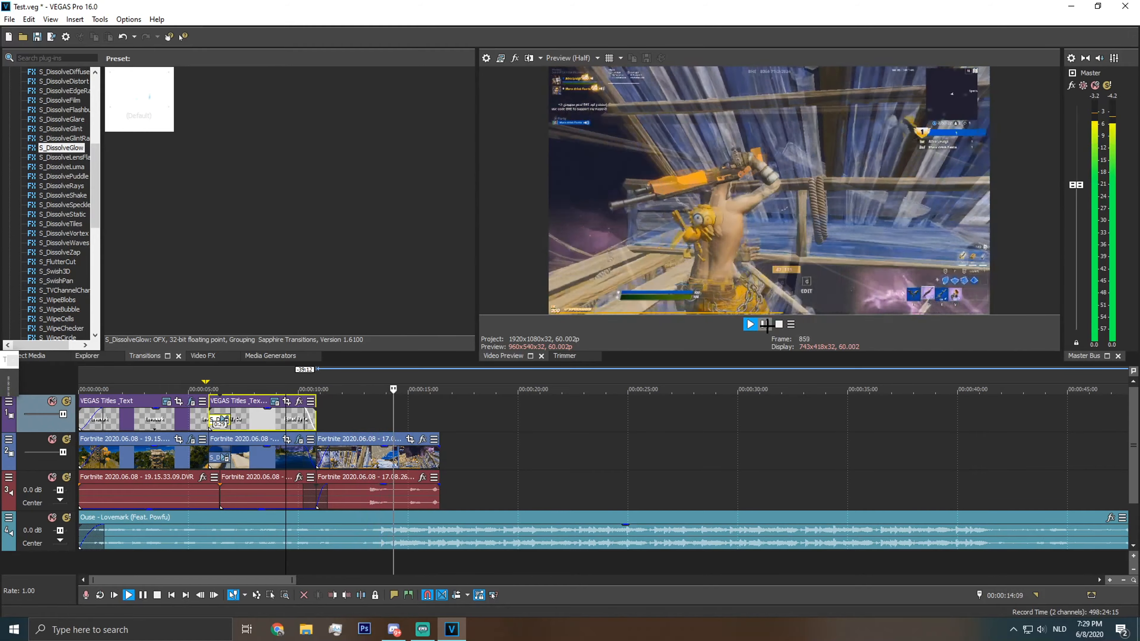
left_click(765, 324)
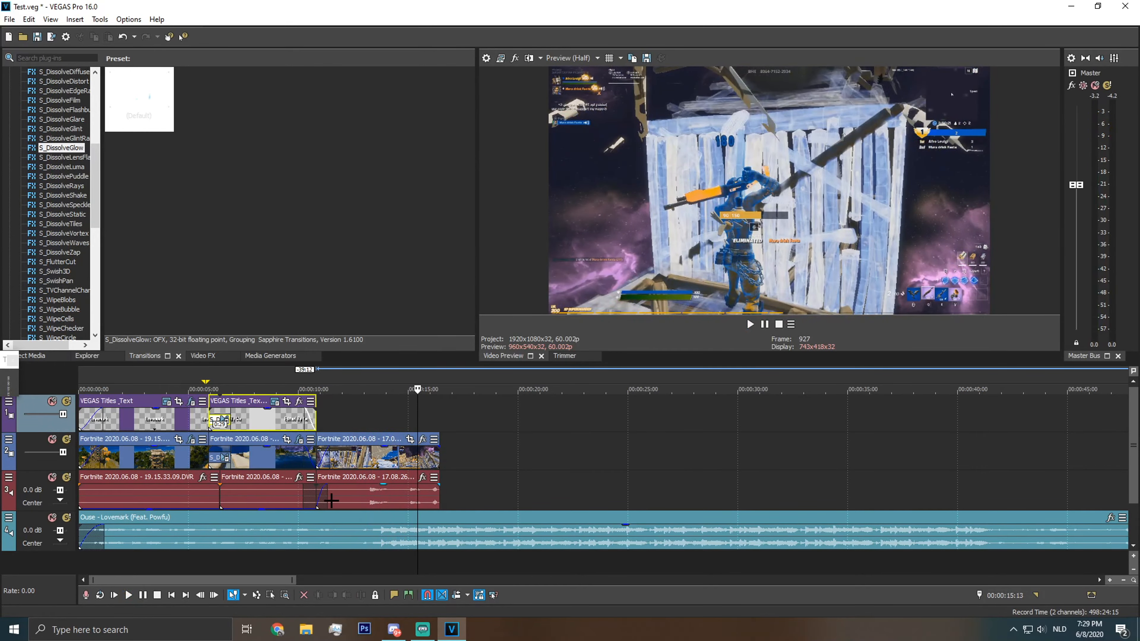
Shorten the start of the third Fortnite clip, keep it flush with the second, and play the music beat from about 00:00:13:23
left_click_drag(318, 500, 345, 493)
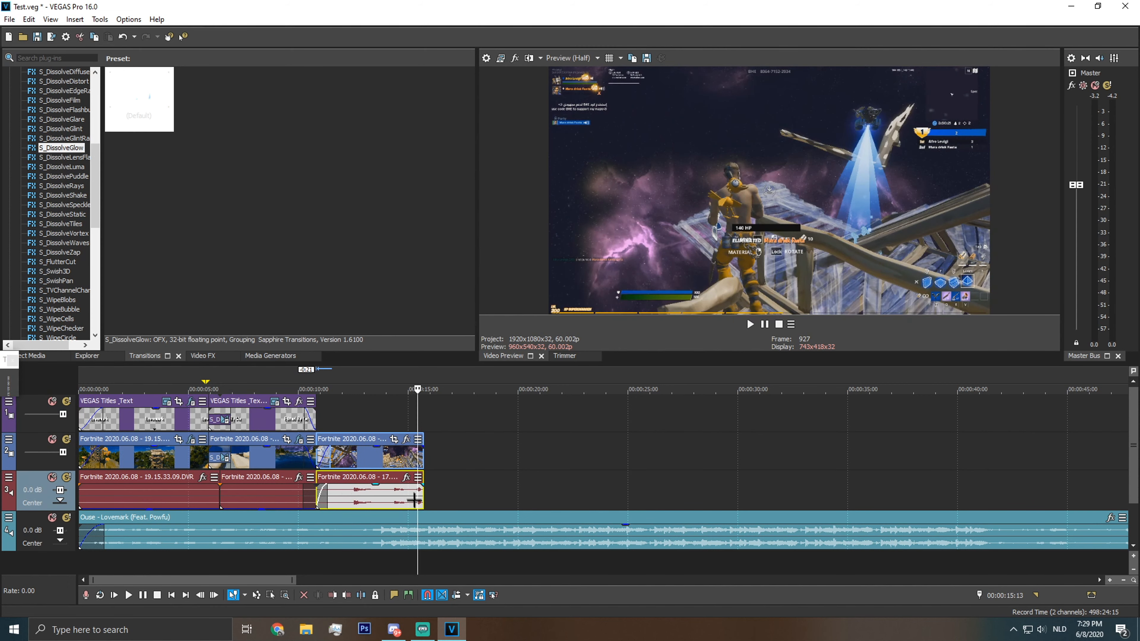
left_click(379, 560)
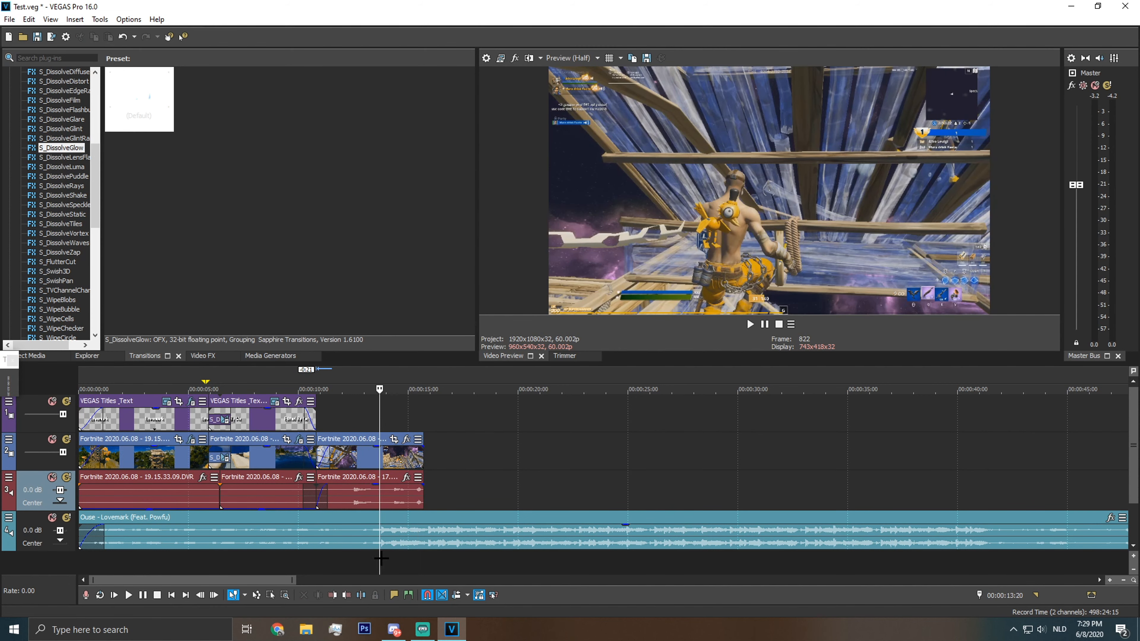
scroll(380, 558, "up", 5)
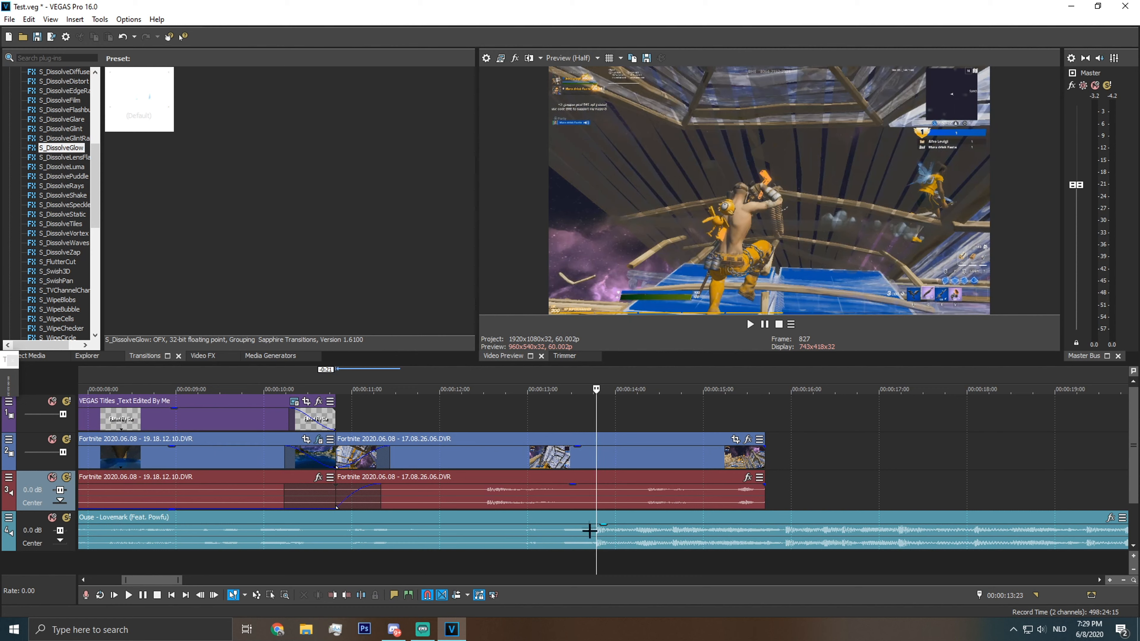
left_click(751, 324)
left_click(767, 324)
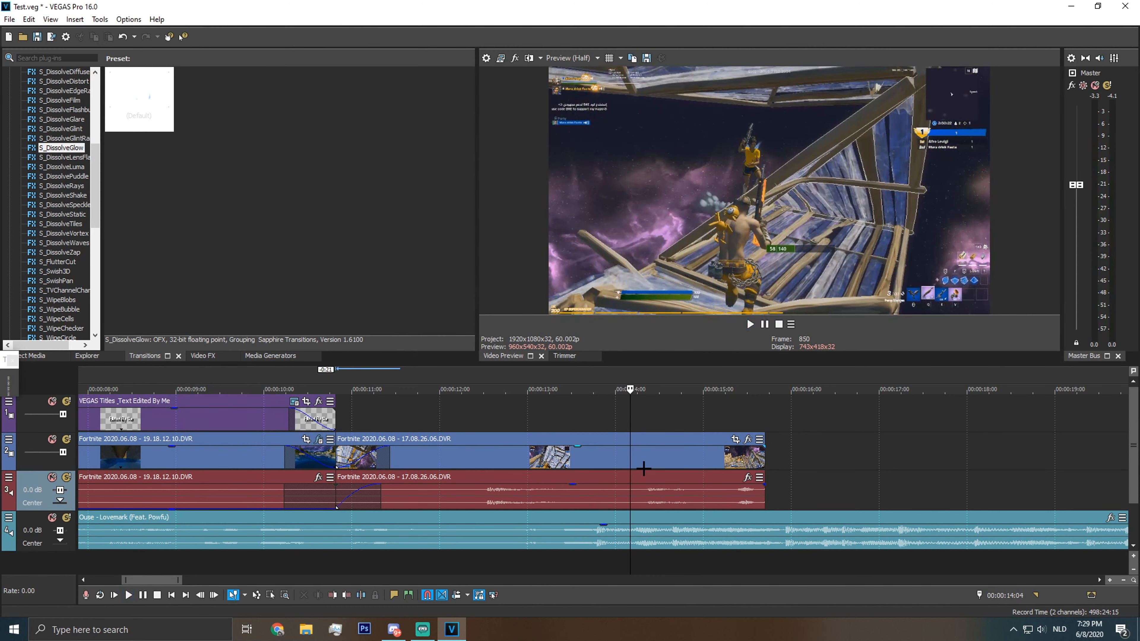
Locate the gunshot in the third clip near 00:00:14:09, then trim the clip's start and shift it back so the shot meets the beat
left_click(650, 502)
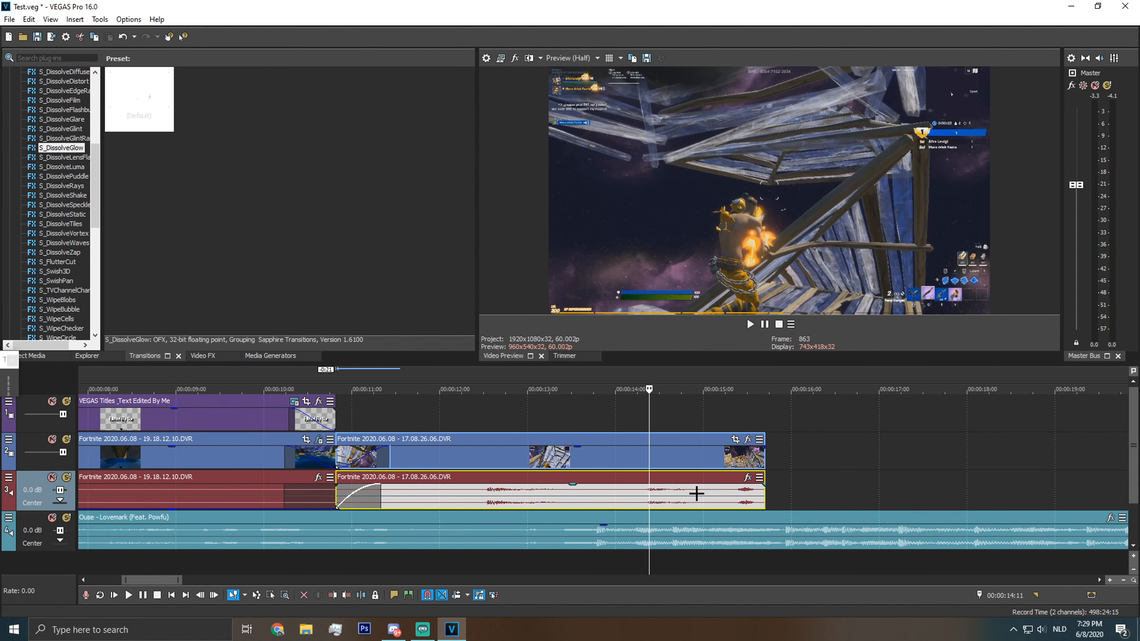
left_click(644, 497)
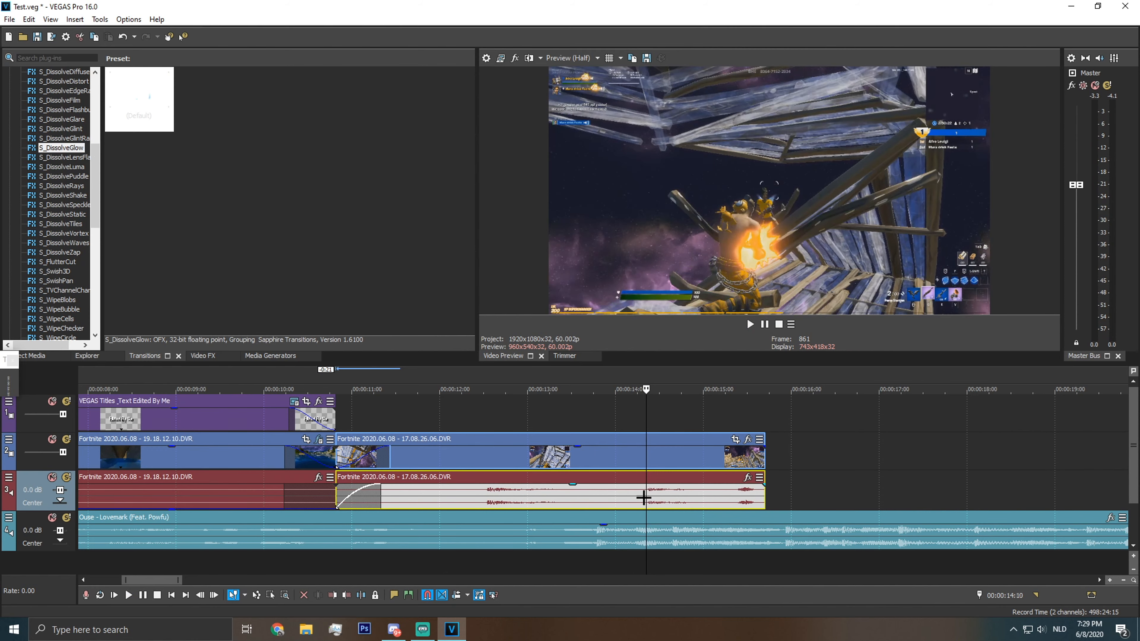
left_click(643, 497)
left_click_drag(338, 495, 415, 496)
left_click_drag(529, 501, 520, 502)
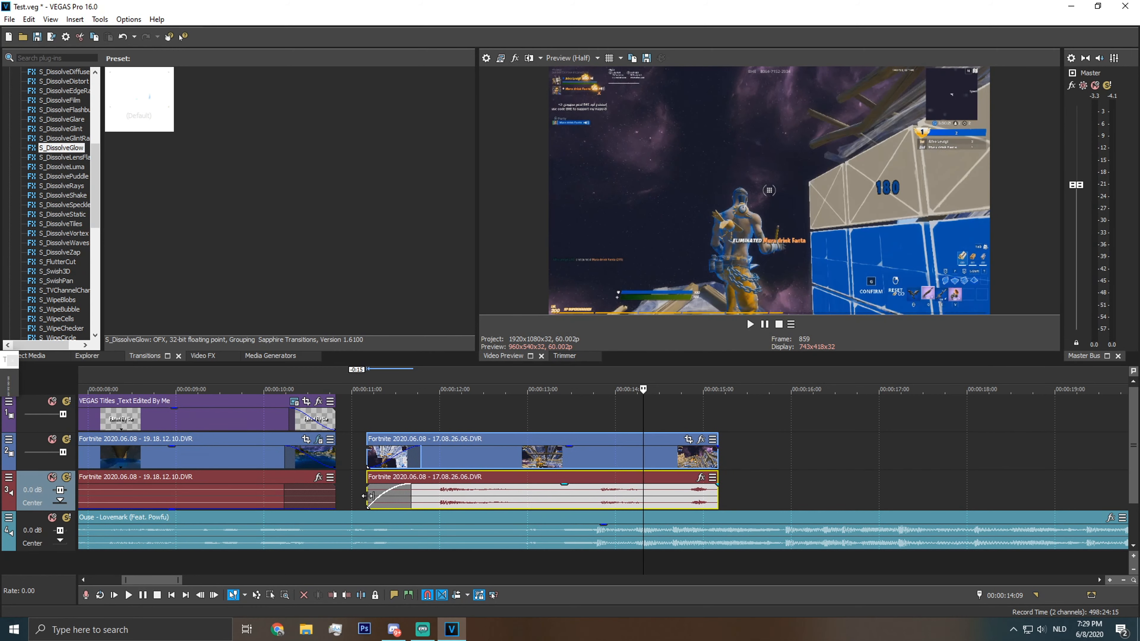
left_click_drag(368, 496, 338, 497)
Play the third clip from just before its start and extend its end to about 15.5 seconds
left_click(327, 559)
key("space")
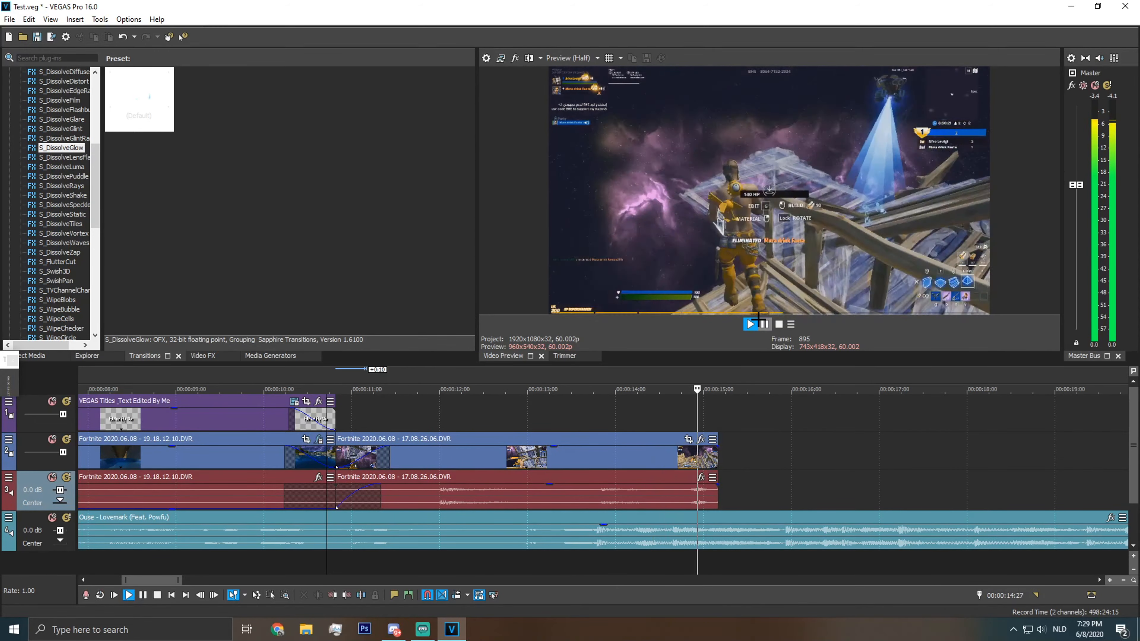
left_click(764, 324)
left_click_drag(718, 496, 748, 496)
Insert a velocity envelope on the third clip's video and add points at 00:00:13:20, 00:00:13:23 and 00:00:13:26
right_click(698, 458)
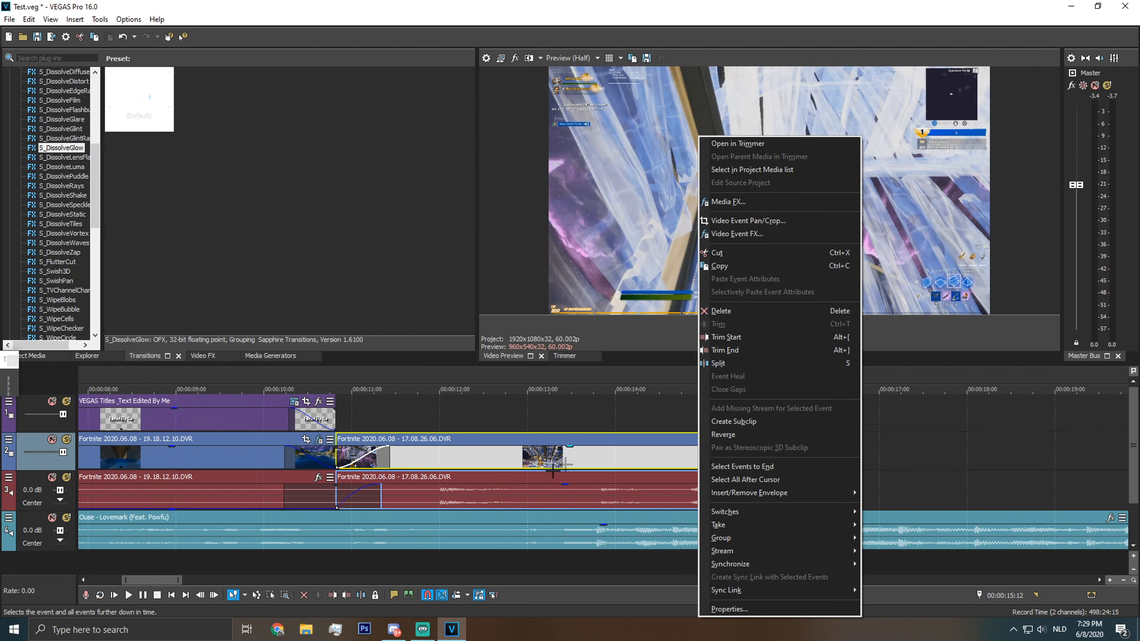
mouse_move(774, 494)
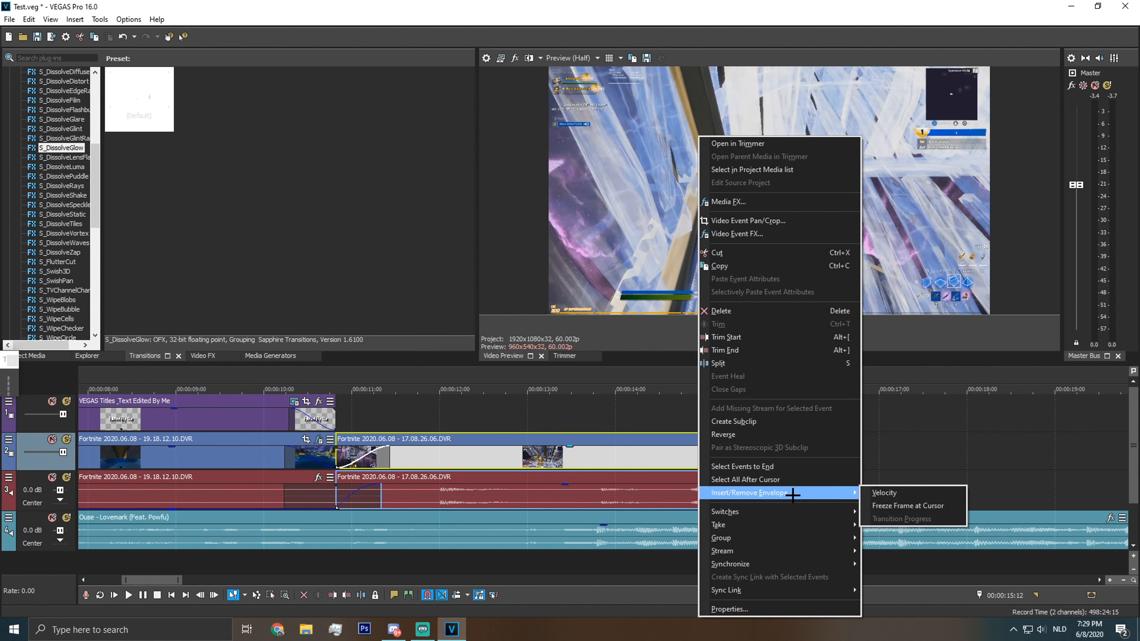
left_click(886, 505)
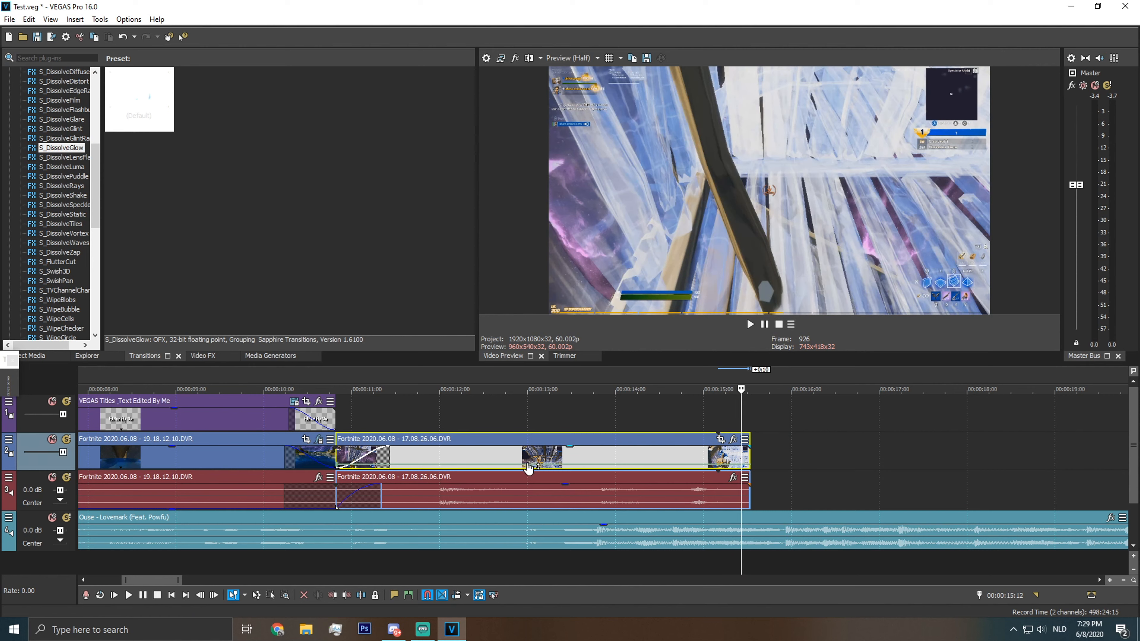
left_click(598, 468)
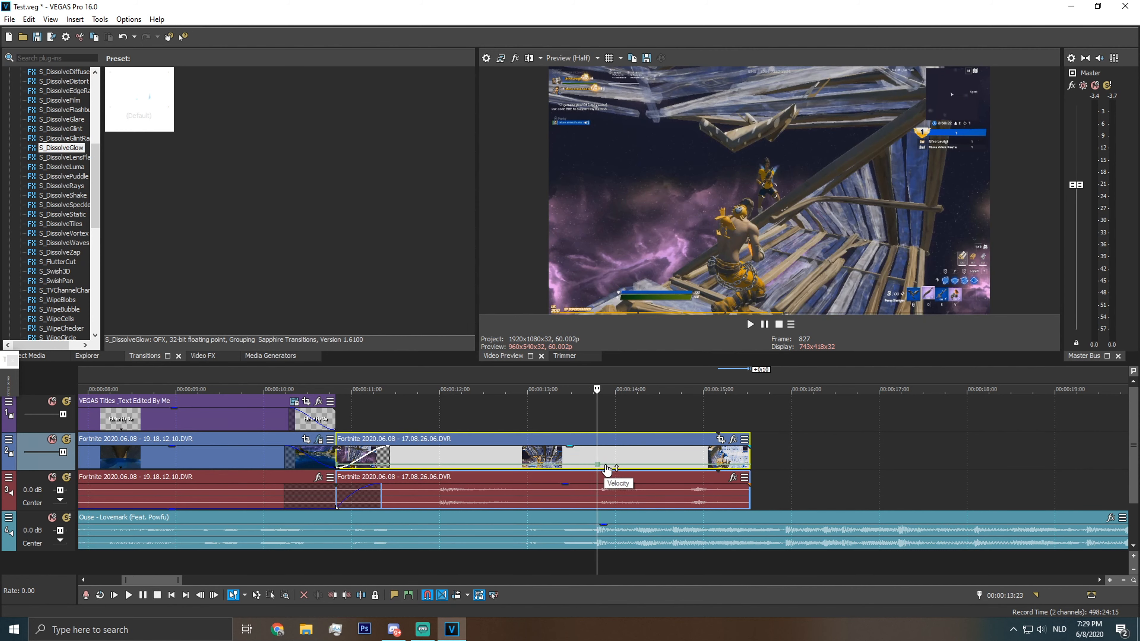
left_click(607, 468)
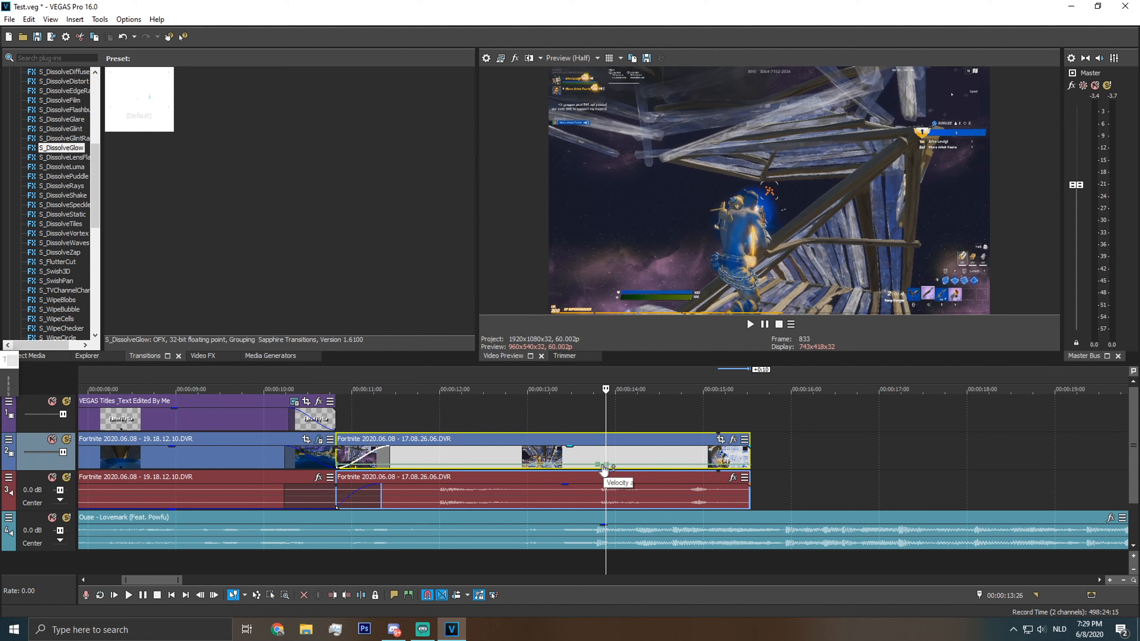
left_click(589, 469)
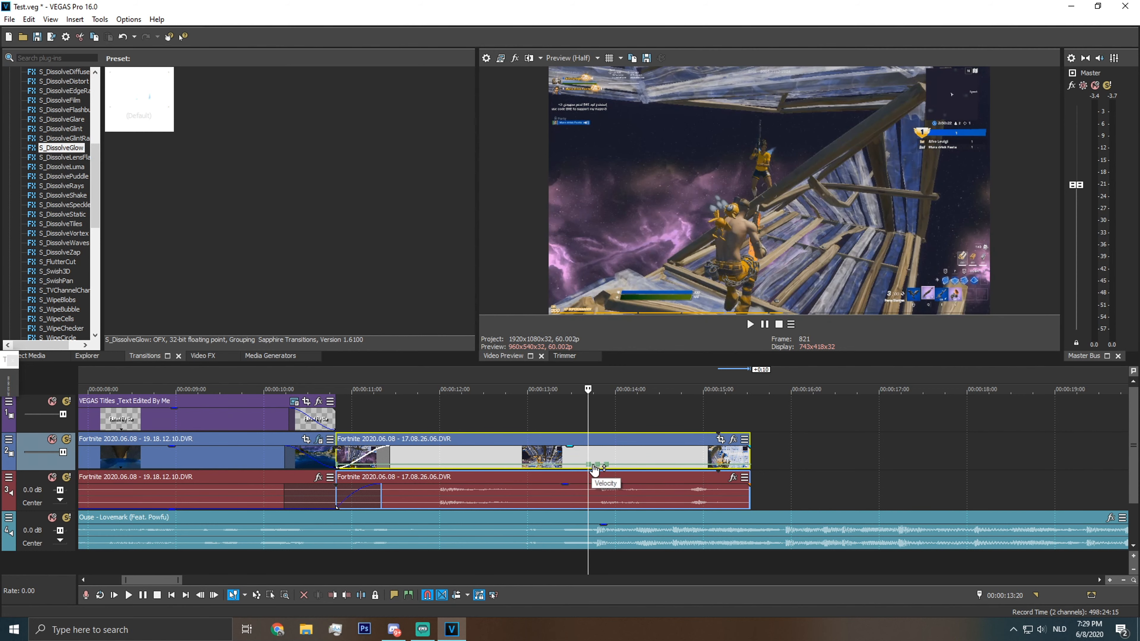
Set the third clip's velocity points to 200% forward at 00:00:13:23 and 50% forward at 00:00:13:26, and play from 00:00:12:25
mouse_move(596, 469)
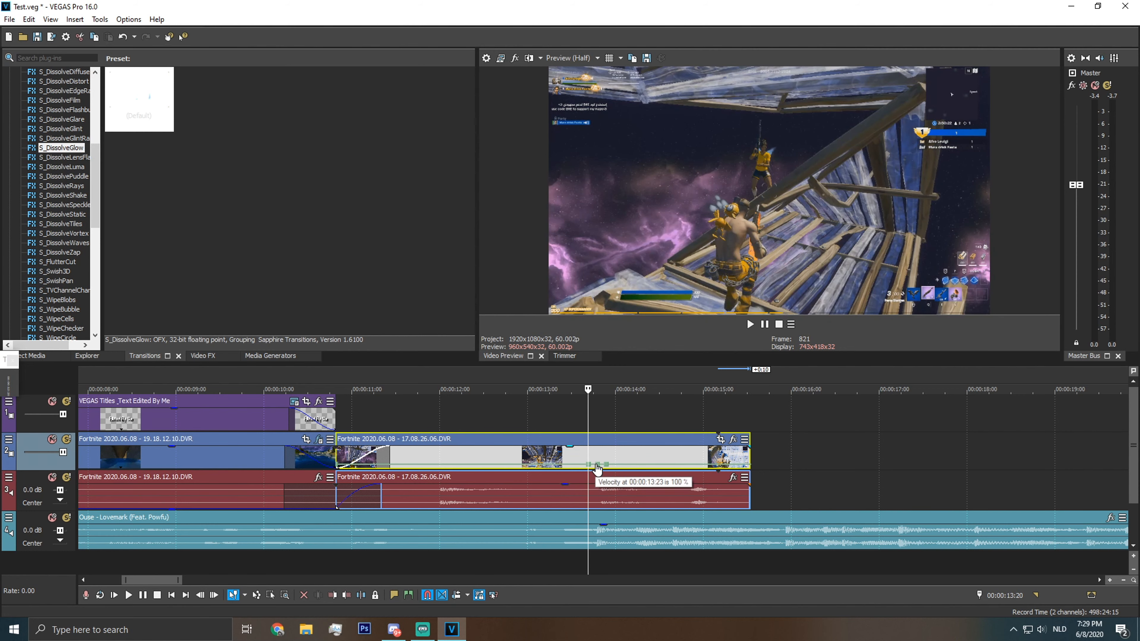
right_click(597, 468)
left_click(664, 211)
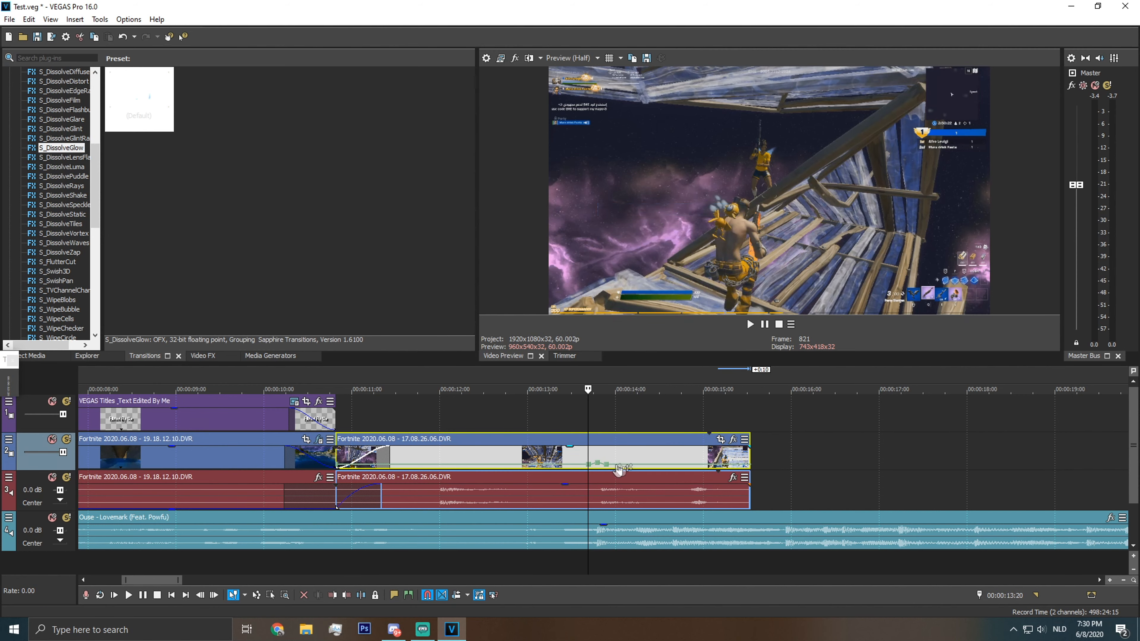
right_click(608, 466)
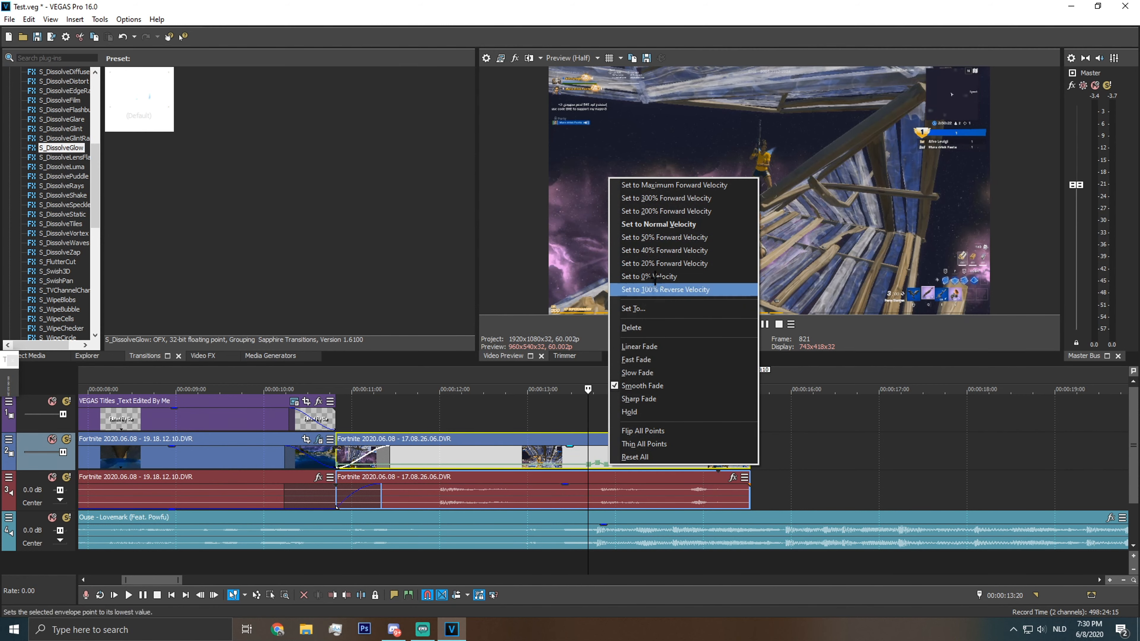
left_click(661, 237)
left_click(513, 450)
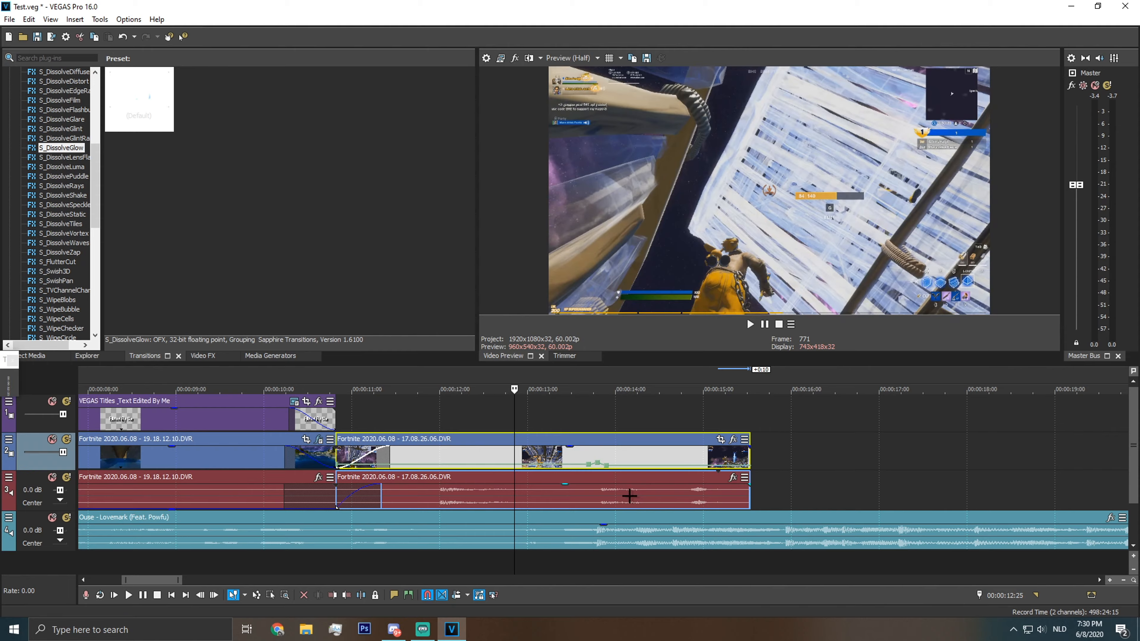
key("space")
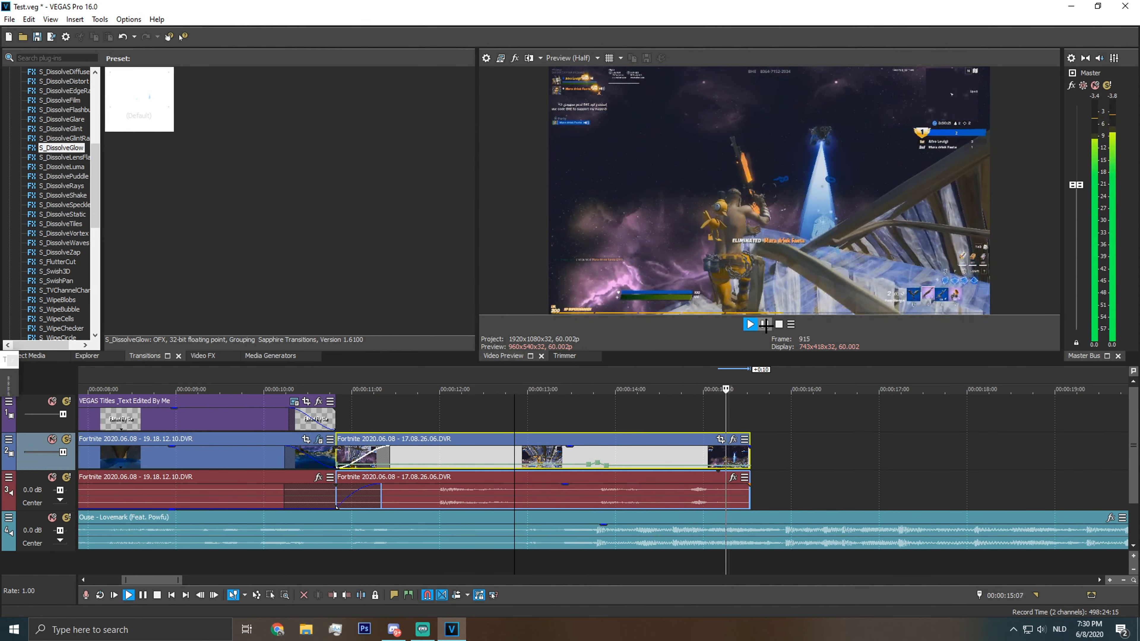
left_click(765, 324)
Split the third clip's video and audio at 00:00:13:23 on the beat and check the frames on both sides of the cut
scroll(599, 469, "up", 4)
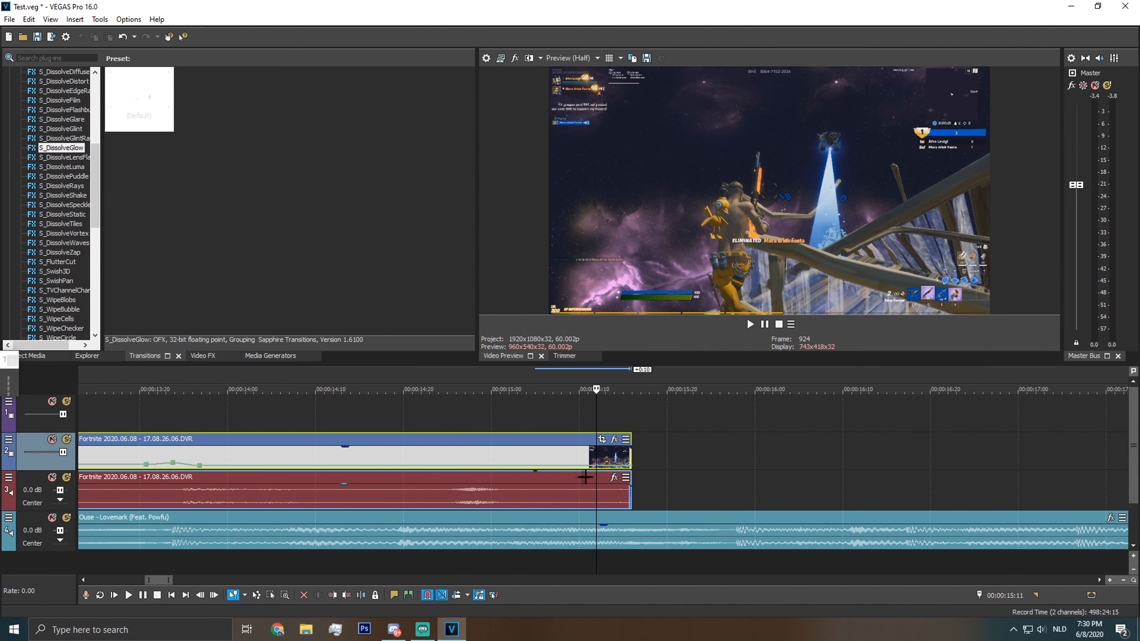
left_click_drag(155, 581, 152, 580)
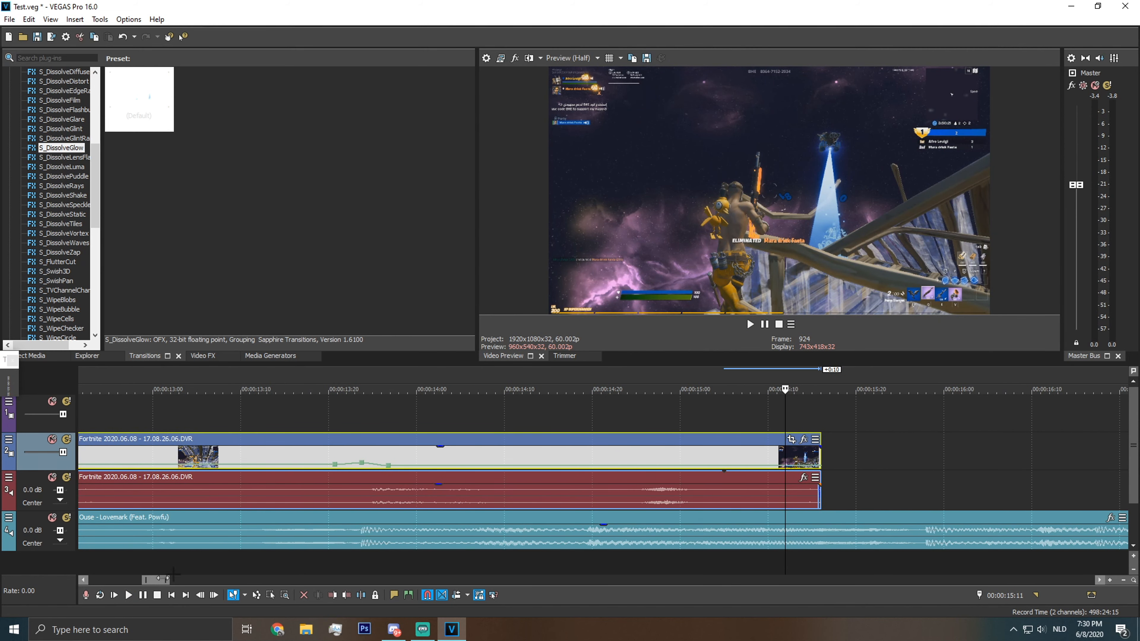
left_click(364, 467)
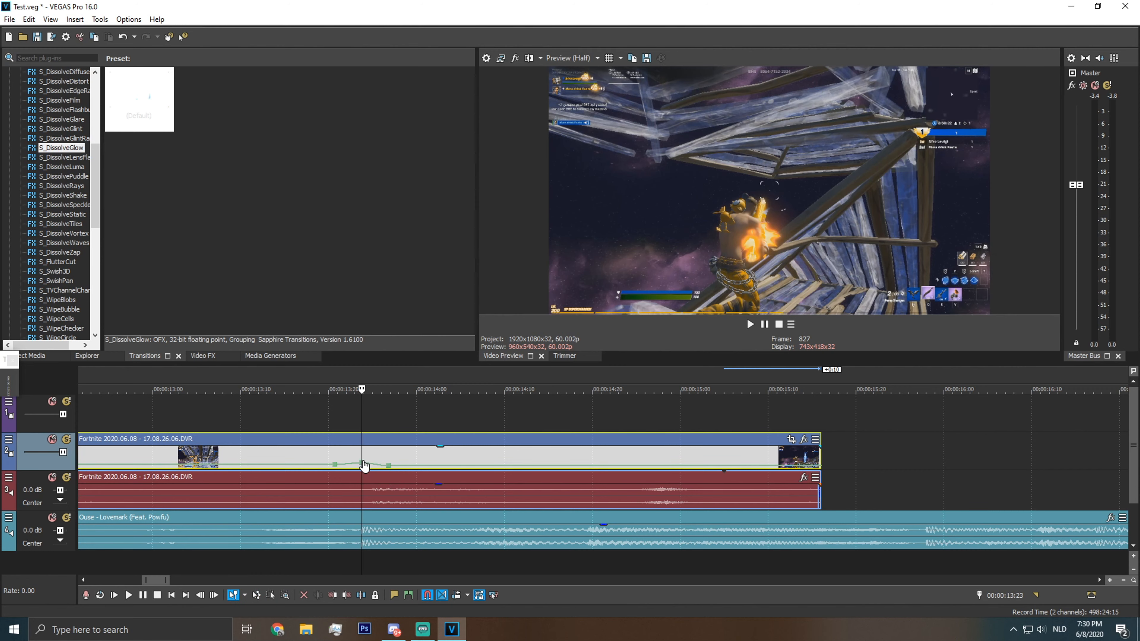
key("s")
left_click(378, 503)
left_click(351, 497)
left_click(381, 492)
left_click(347, 492)
left_click(390, 493)
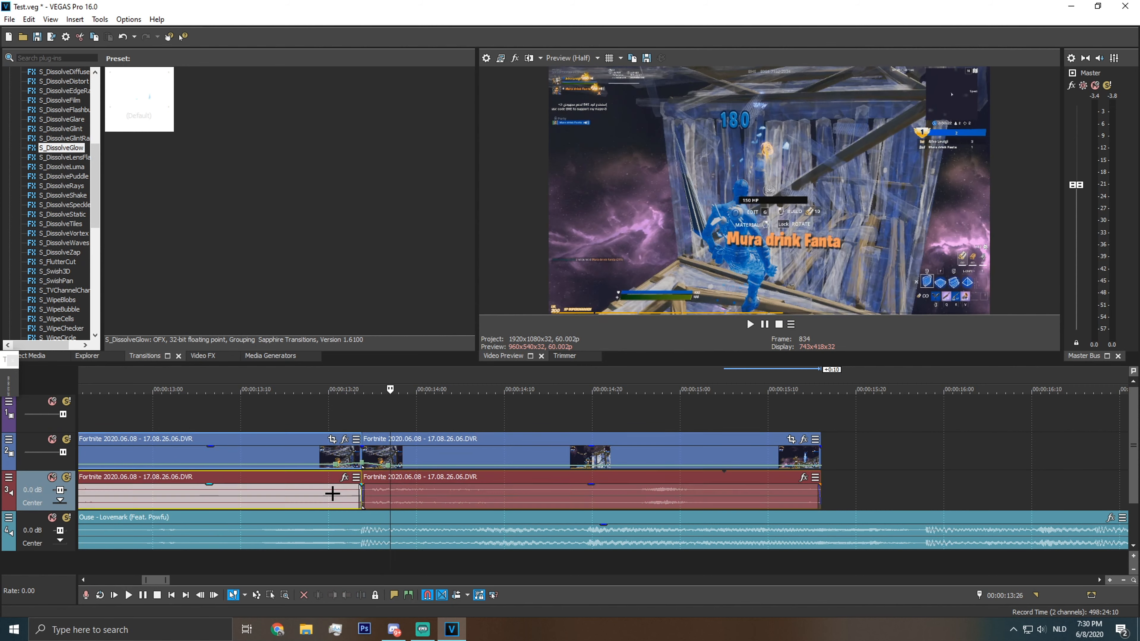
left_click(332, 493)
left_click(407, 493)
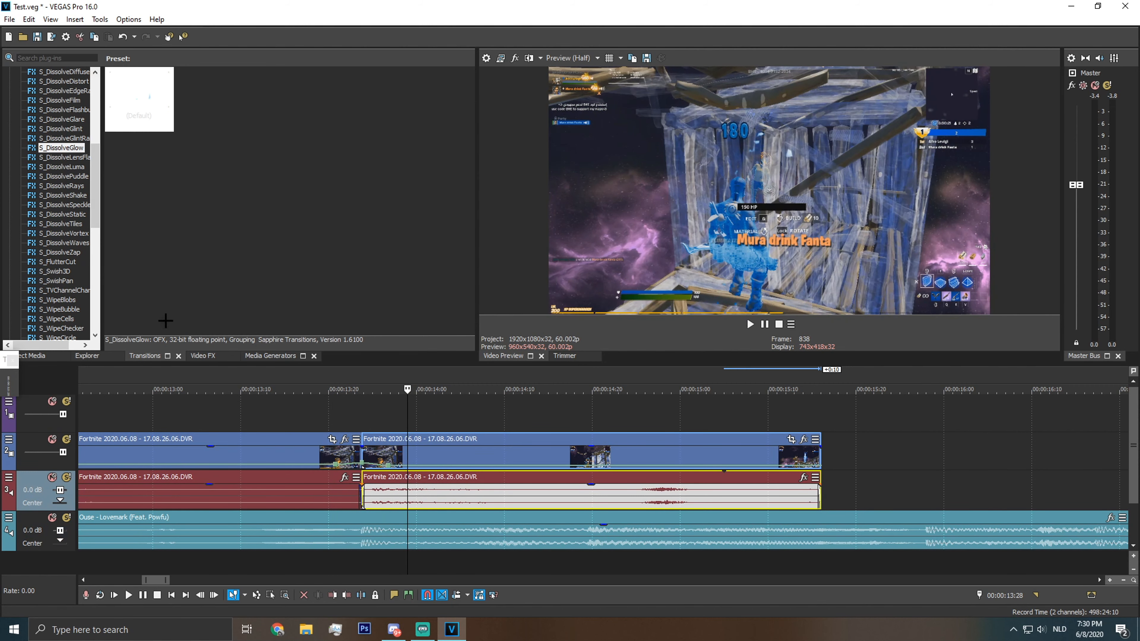
Find the S_Shake video effect, apply it to the clip section after the cut and load its God Shake preset
left_click(193, 354)
double_click(53, 57)
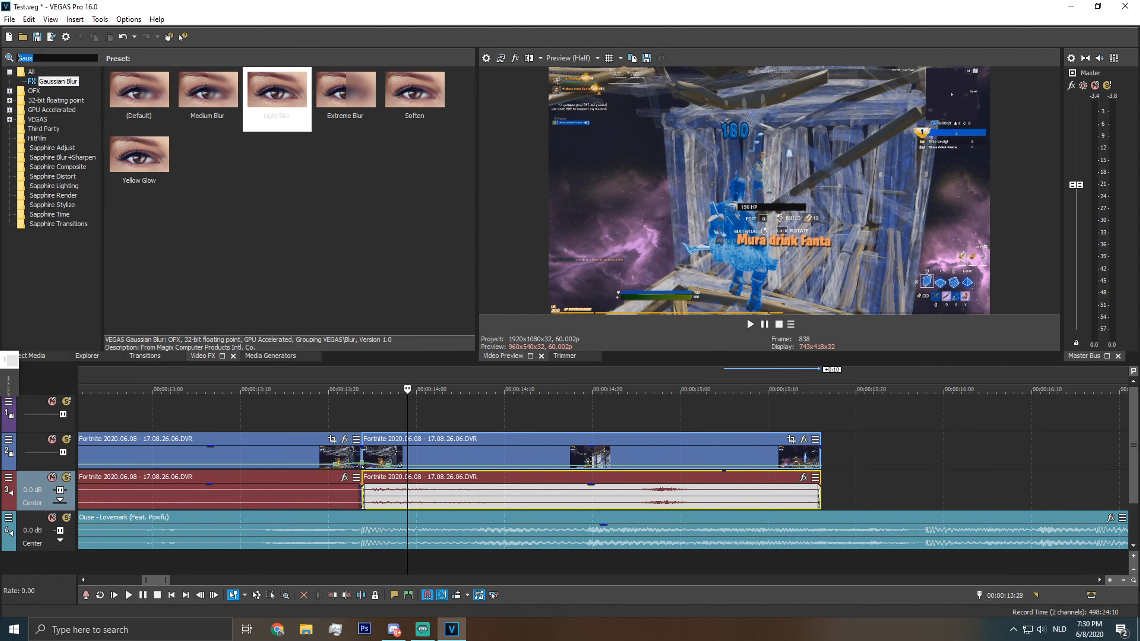
type("Shake")
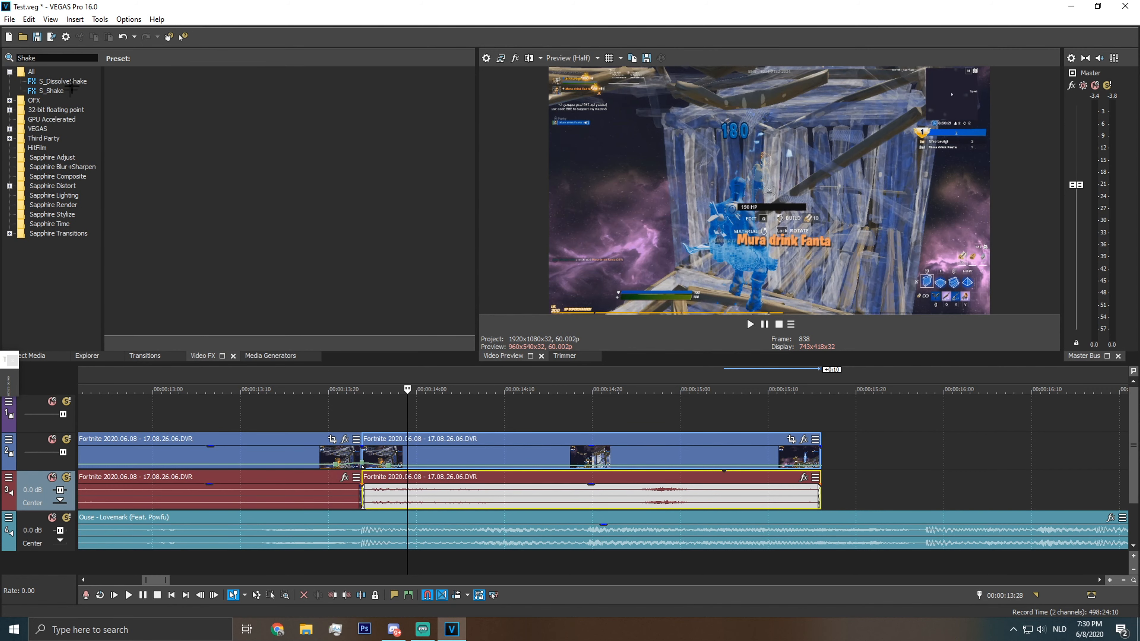
left_click_drag(57, 93, 82, 127)
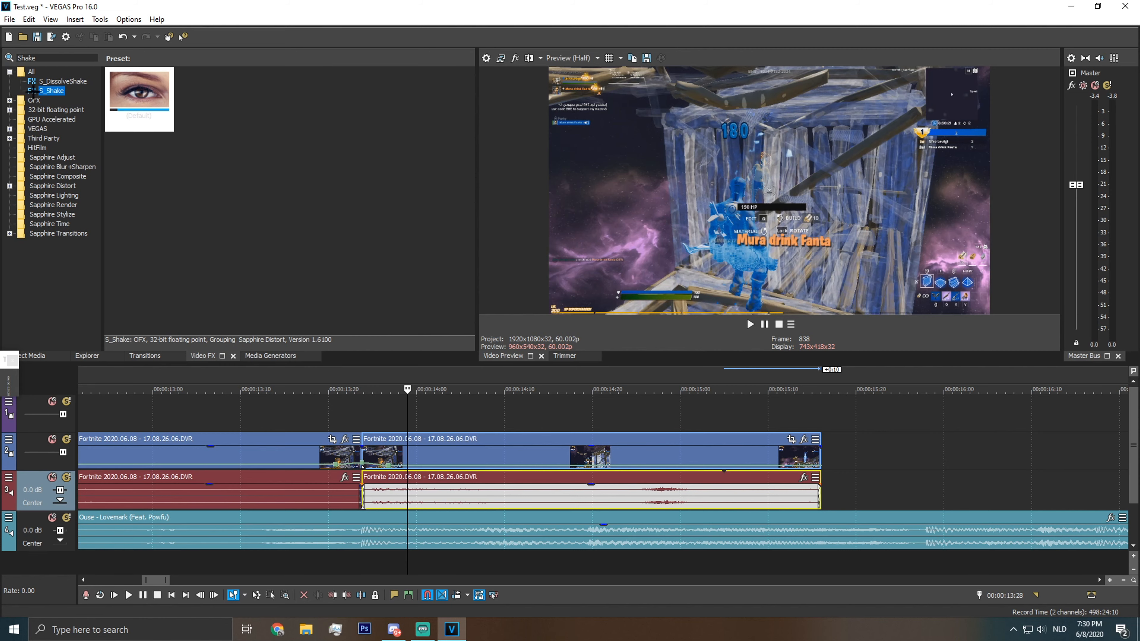
left_click_drag(457, 365, 446, 464)
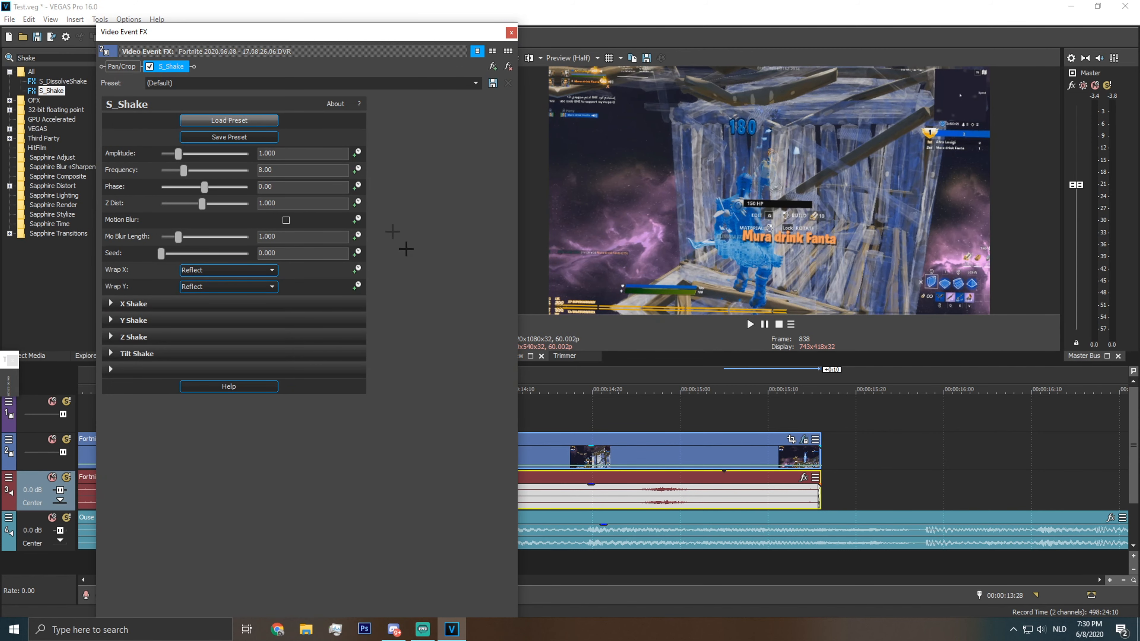
left_click(216, 119)
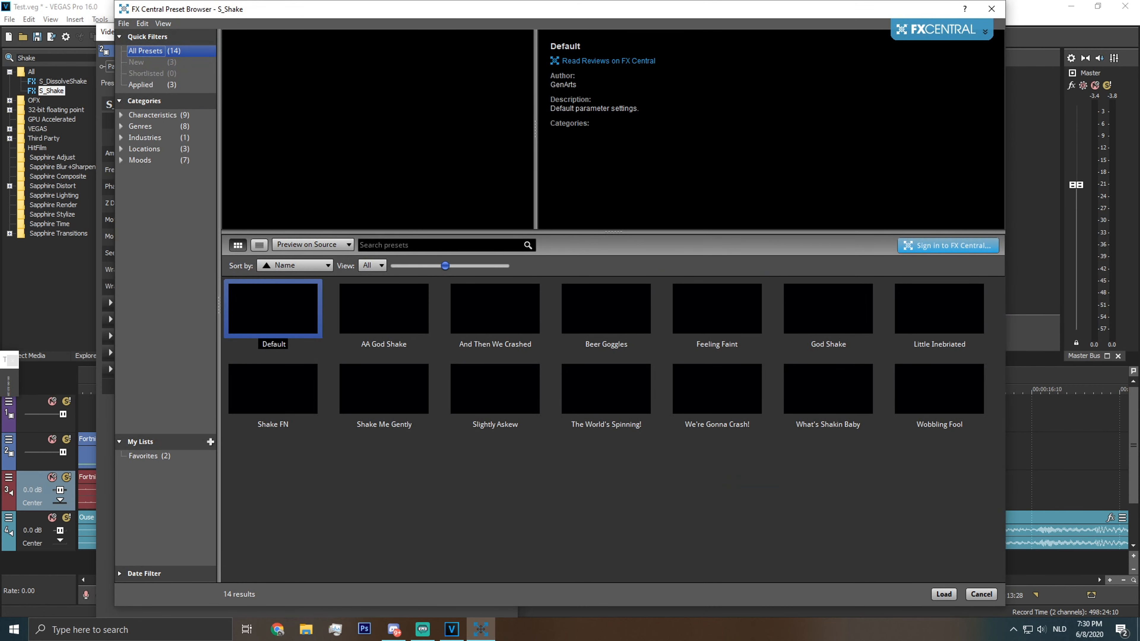
left_click(829, 312)
left_click(944, 595)
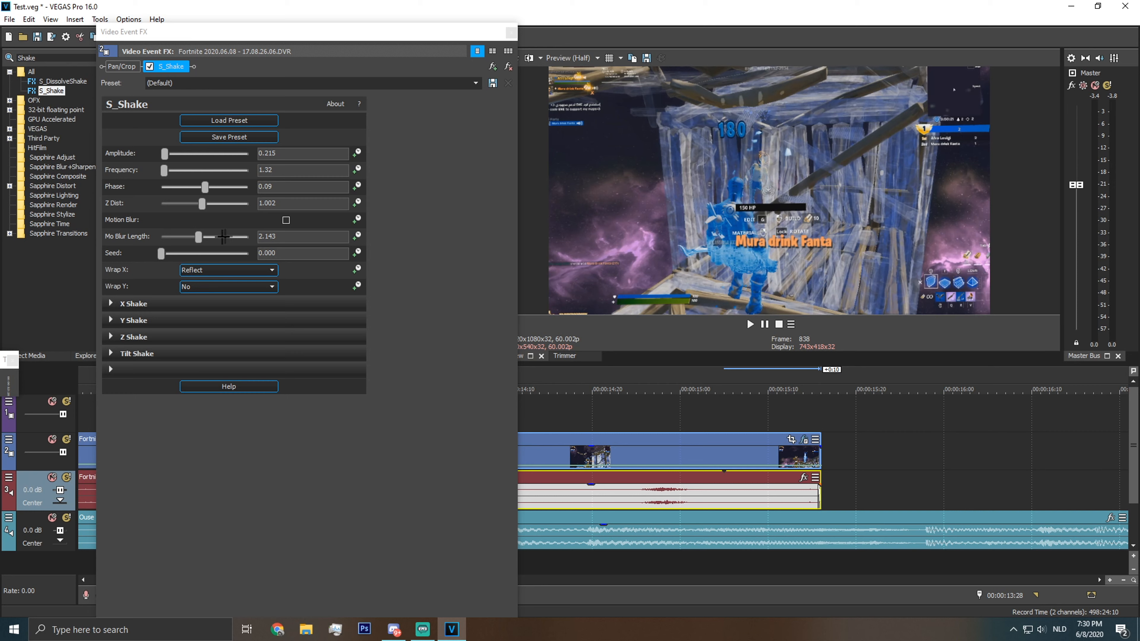
Animate the S_Shake amplitude down to 0 with a keyframe at 00:00:01:21, and play the result from 00:00:13:18
left_click(356, 152)
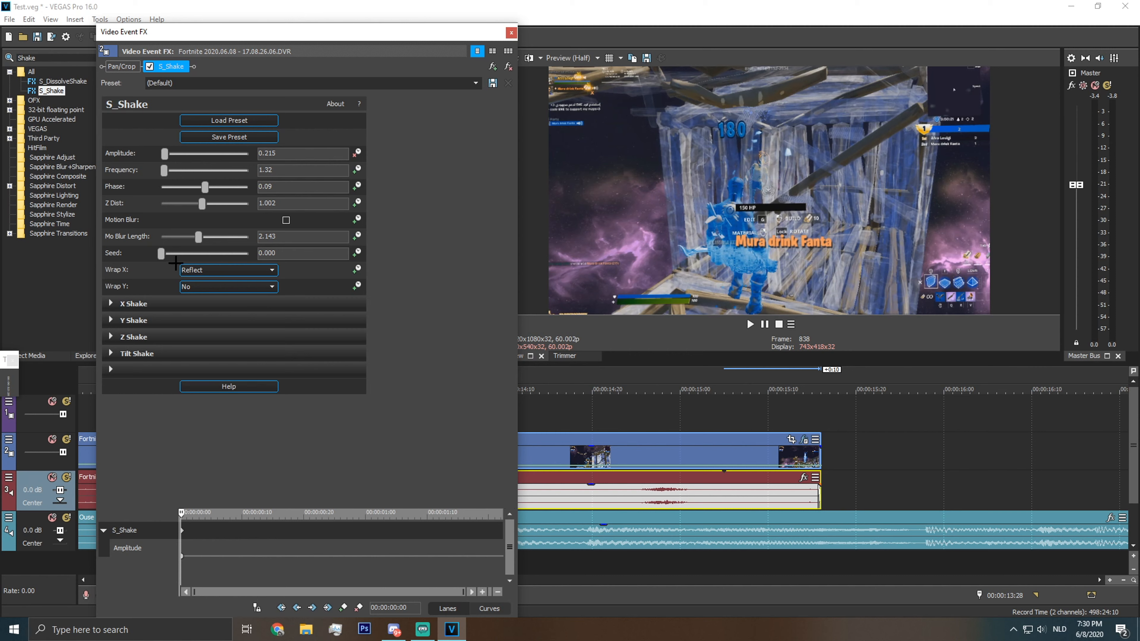
left_click_drag(181, 512, 777, 471)
left_click_drag(164, 153, 160, 154)
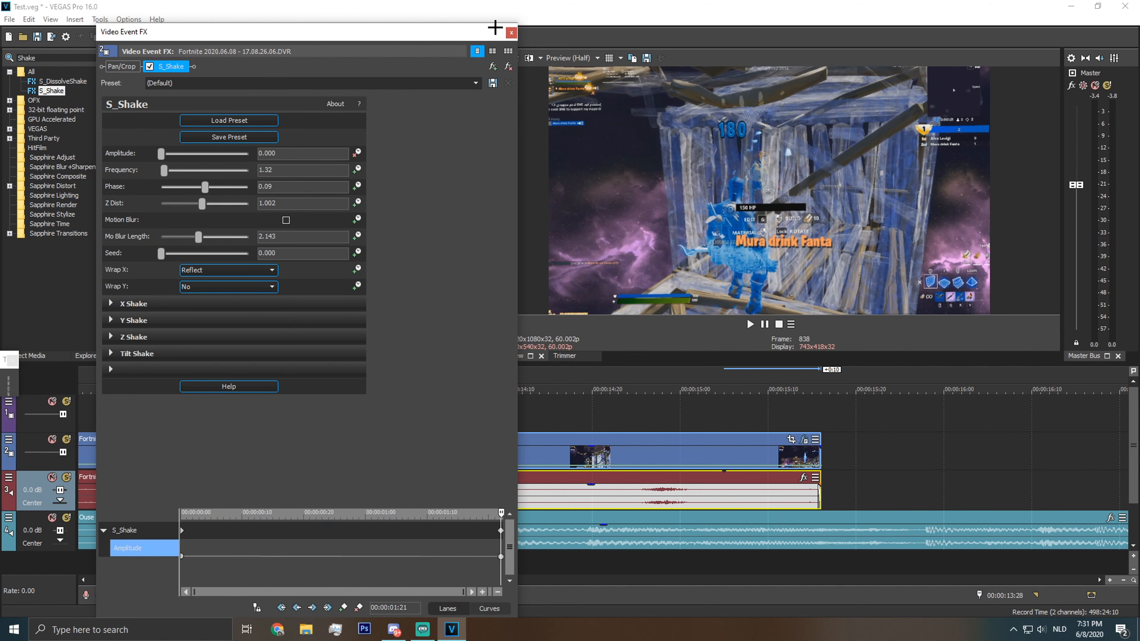
left_click(511, 32)
left_click(318, 426)
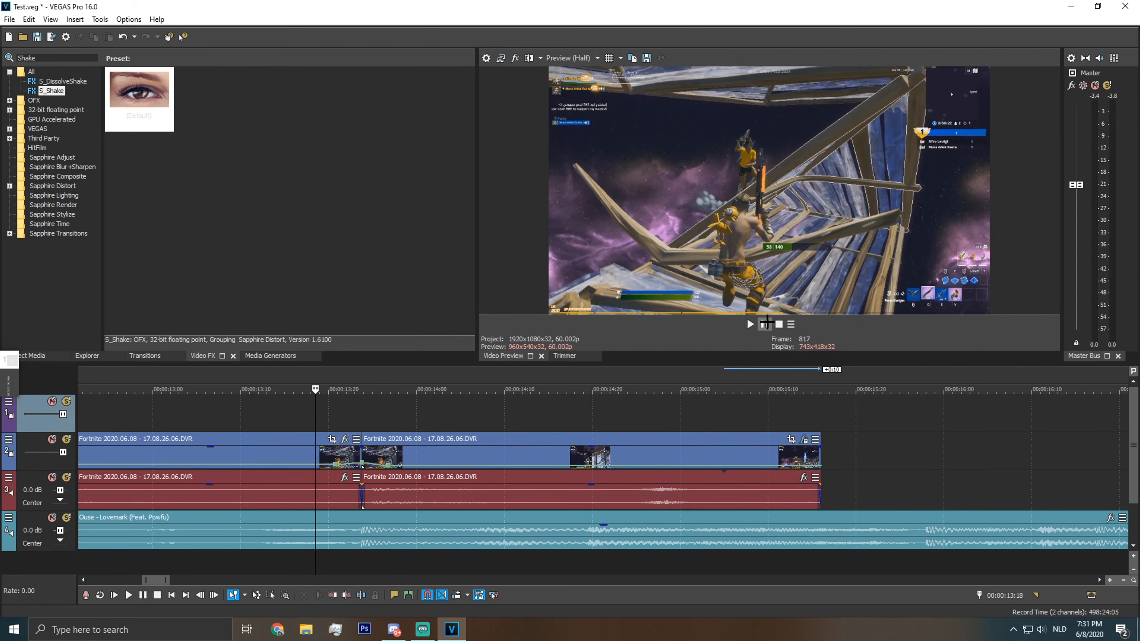
key("space")
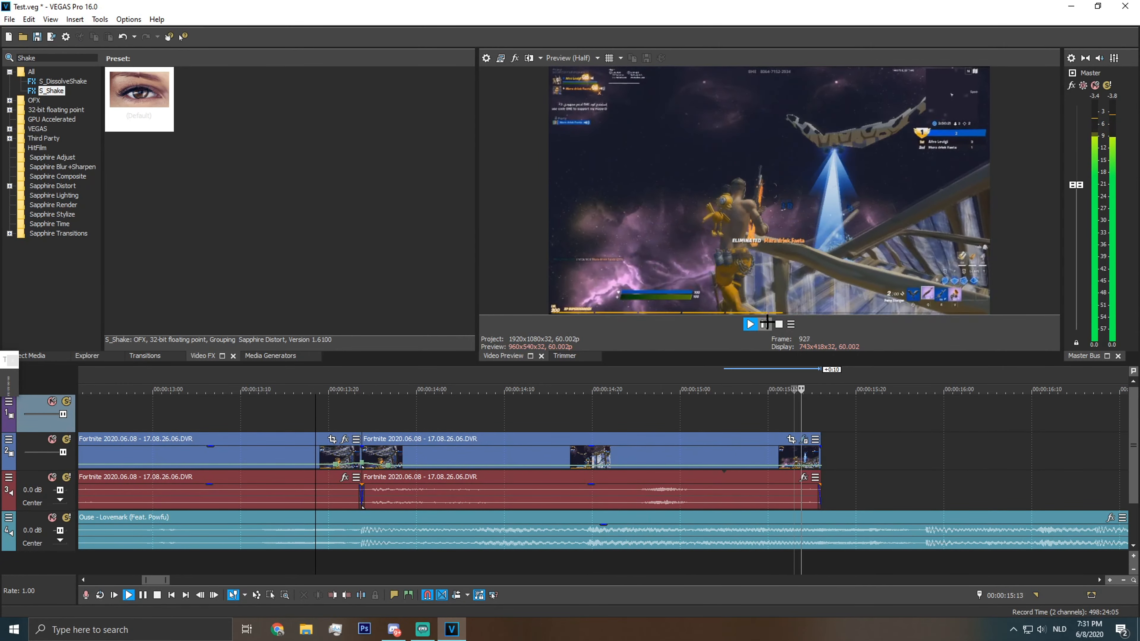
left_click(767, 322)
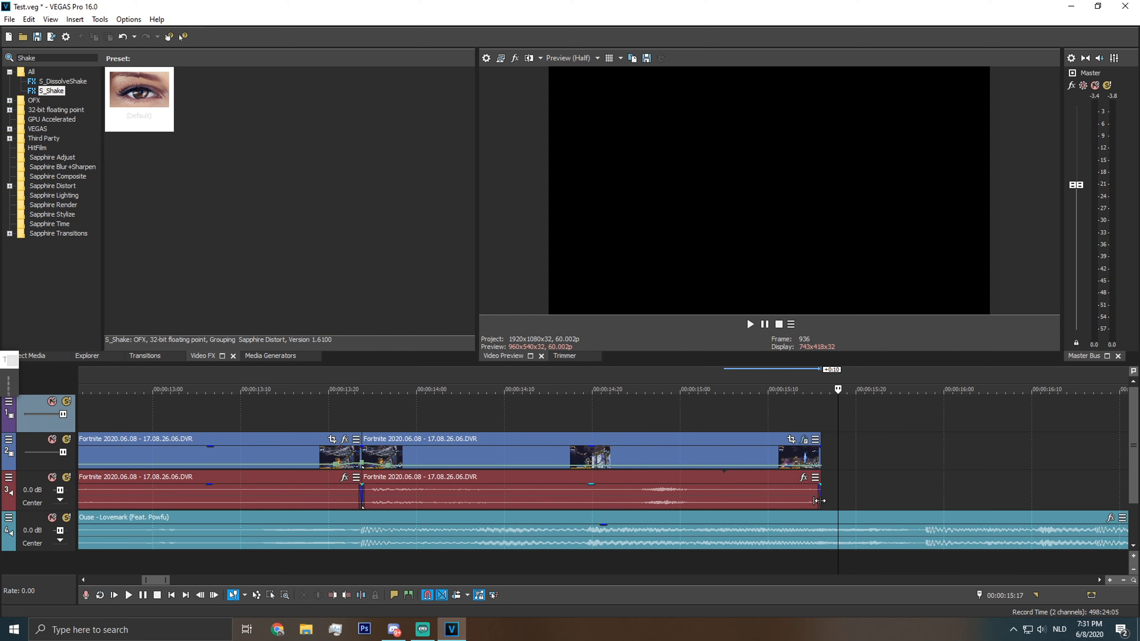
left_click(367, 560)
left_click(359, 560)
double_click(30, 57)
type("Gauss")
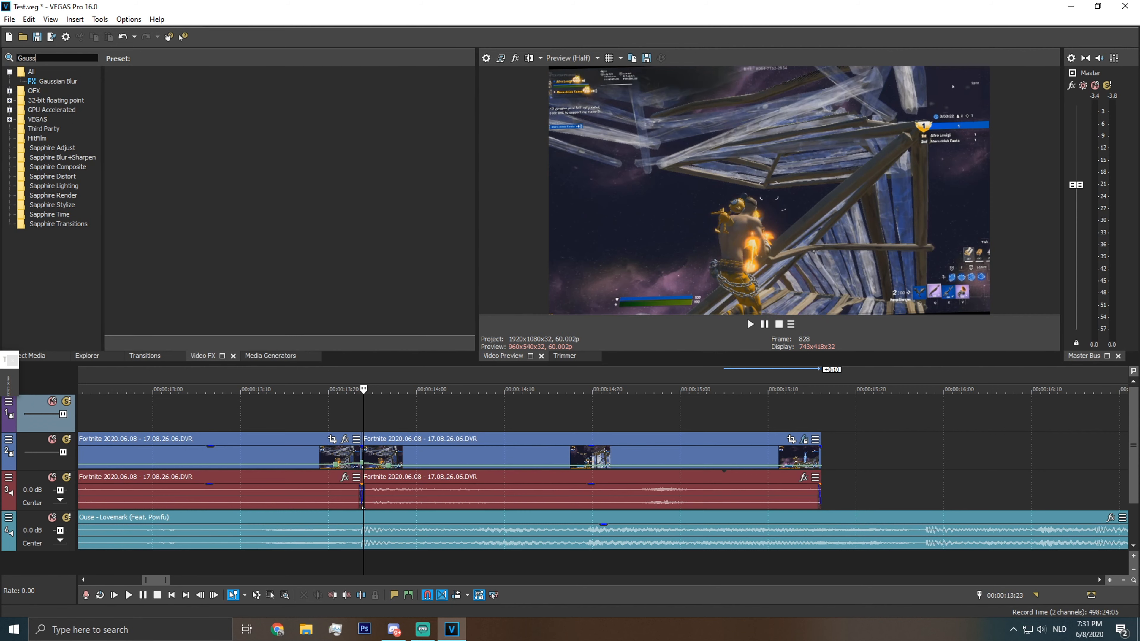
key("BackSpace")
key("BackSpace")
key("BackSpace")
key("BackSpace")
key("BackSpace")
Search the video effects for Chroma and apply the default S_BlurChroma to the clip section after the cut
type("Chroma")
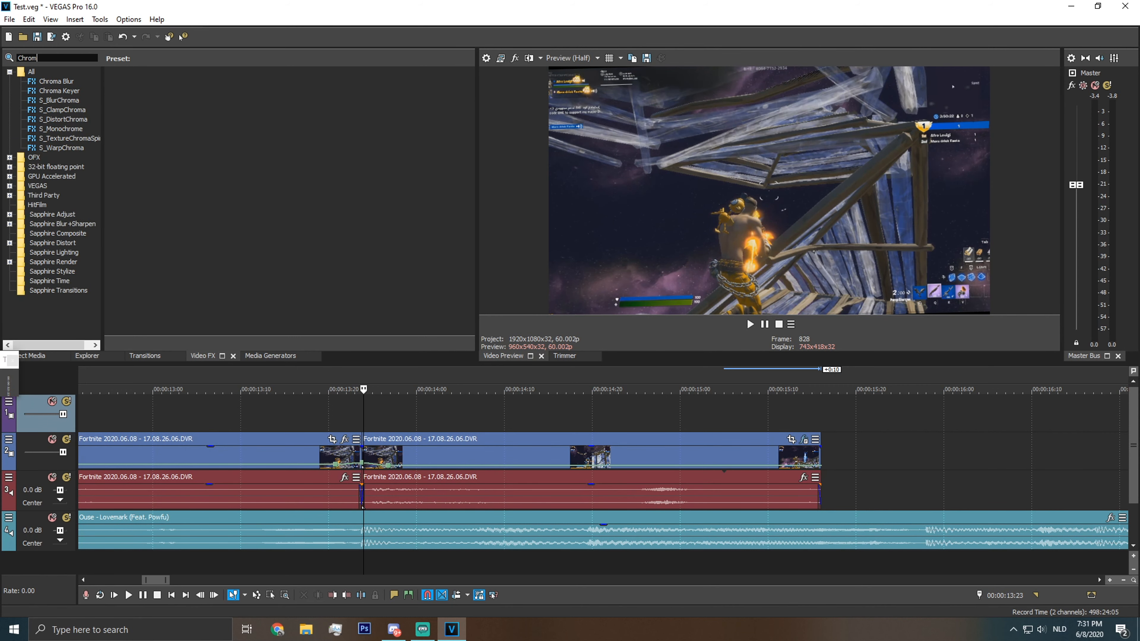
left_click(71, 80)
left_click(69, 101)
left_click(66, 82)
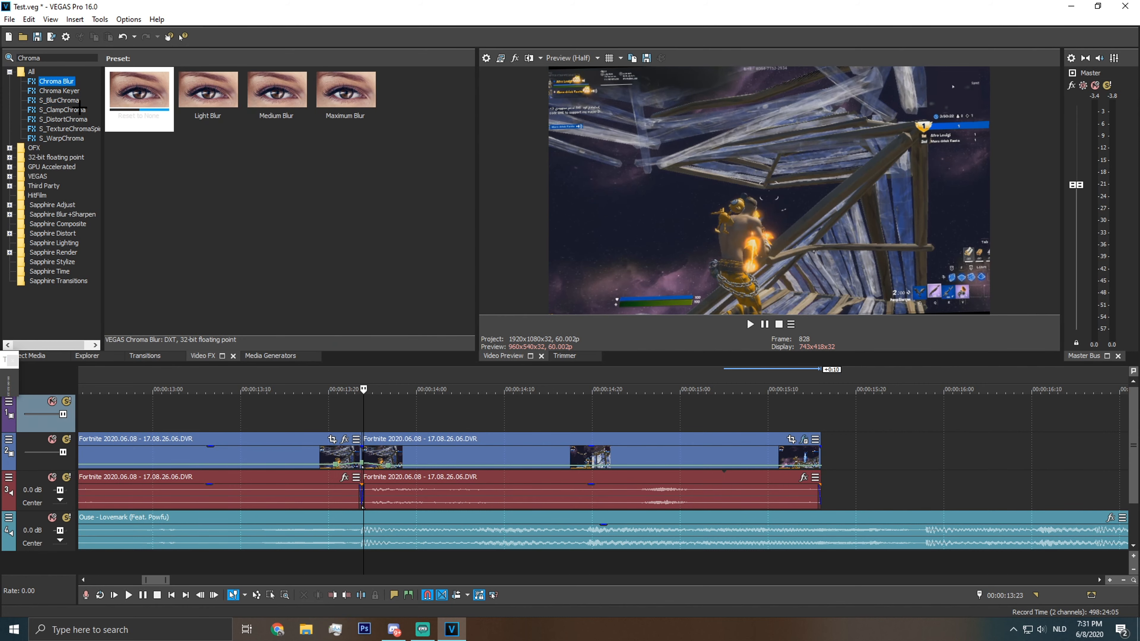
left_click(76, 100)
left_click_drag(139, 92, 444, 456)
With the frame at 00:00:14:19 previewed, set S_BlurChroma's Blur Chroma to 0.051, Blur Luminance to 0.031 and Scale Luminance to about 1.43
left_click(654, 563)
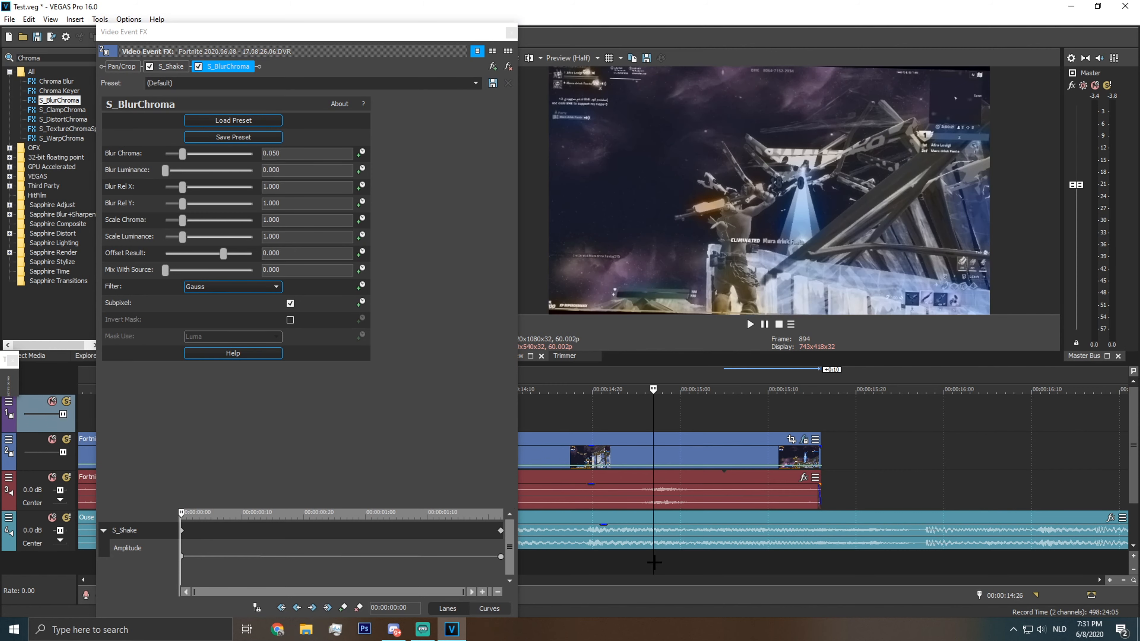
left_click(602, 569)
left_click(683, 565)
left_click(587, 552)
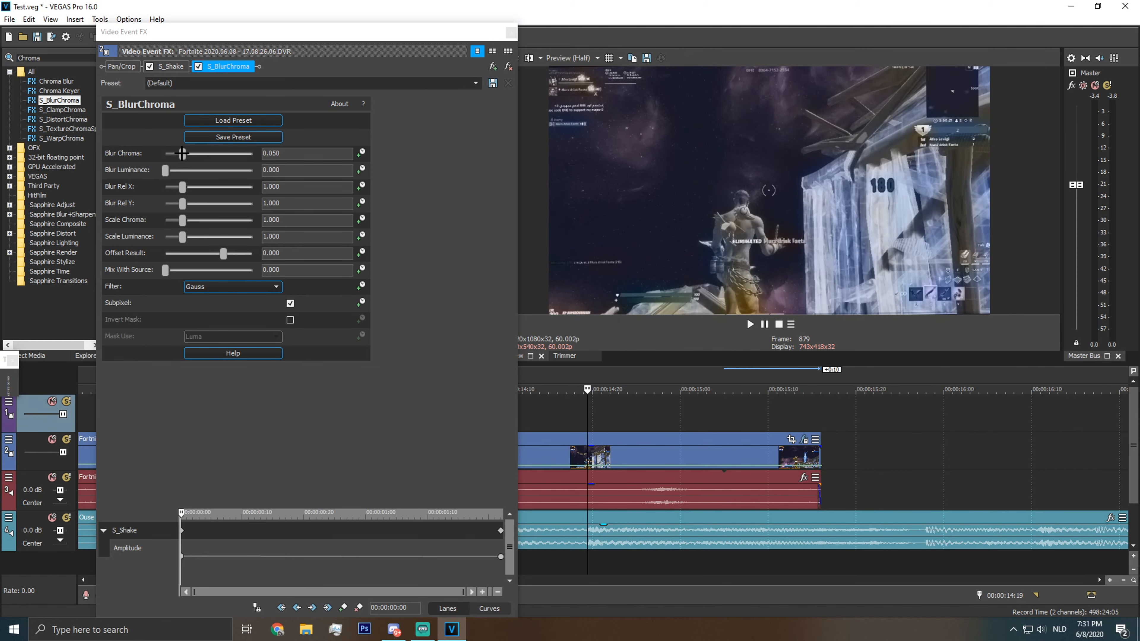
mouse_move(181, 154)
left_mouse_down()
mouse_move(230, 155)
mouse_move(165, 155)
mouse_move(182, 153)
mouse_move(165, 169)
mouse_move(177, 166)
left_mouse_up()
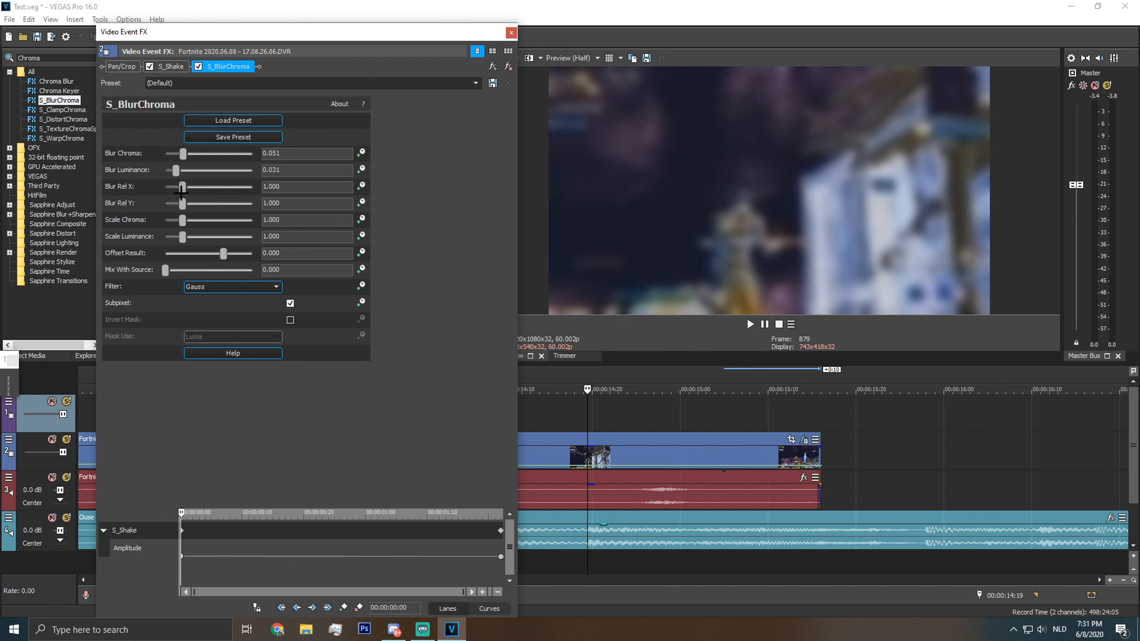
left_click_drag(182, 234, 193, 233)
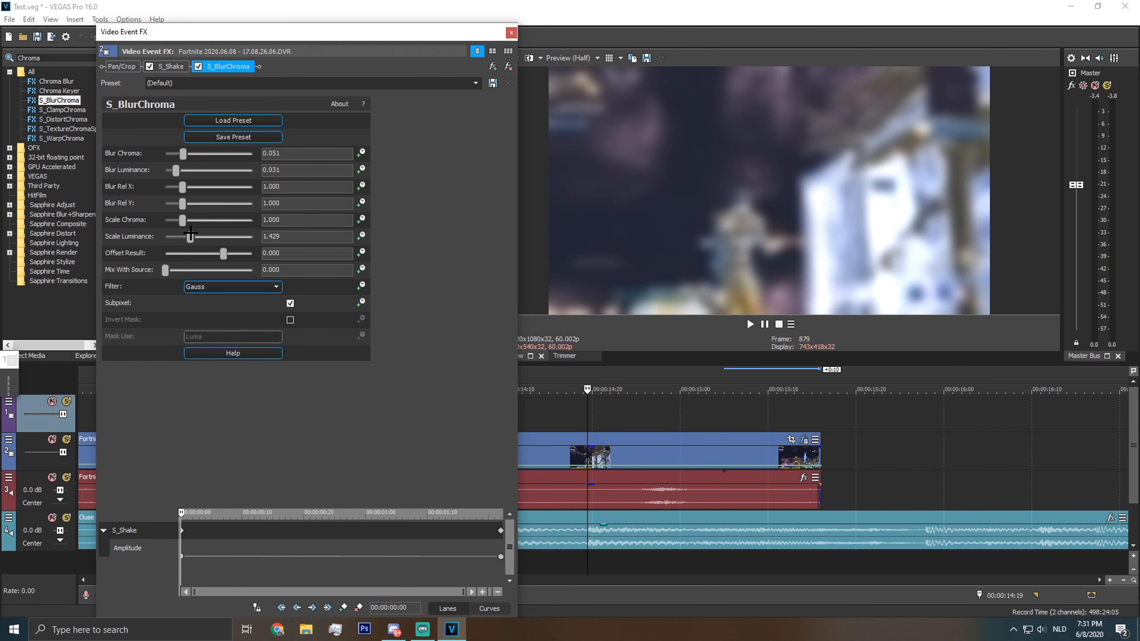
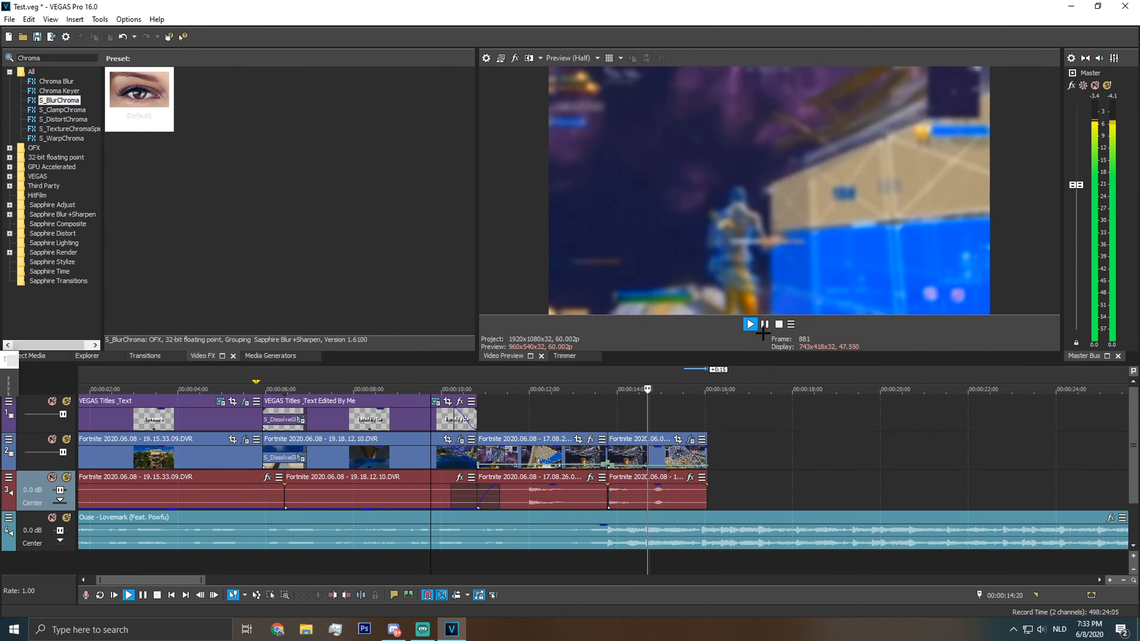
Trim the last clip's end to 00:00:15:22, import Fortnite 2020.06.06 - 19.34.16.02.DVR and place it directly after on the gameplay tracks
left_click(766, 323)
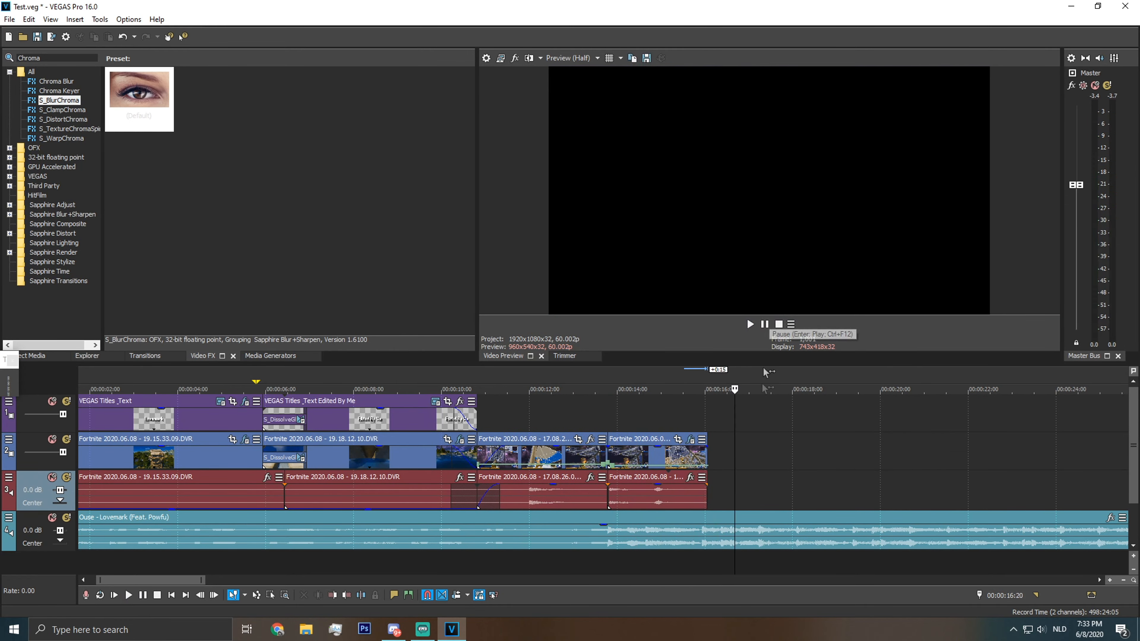
left_click_drag(708, 449, 693, 424)
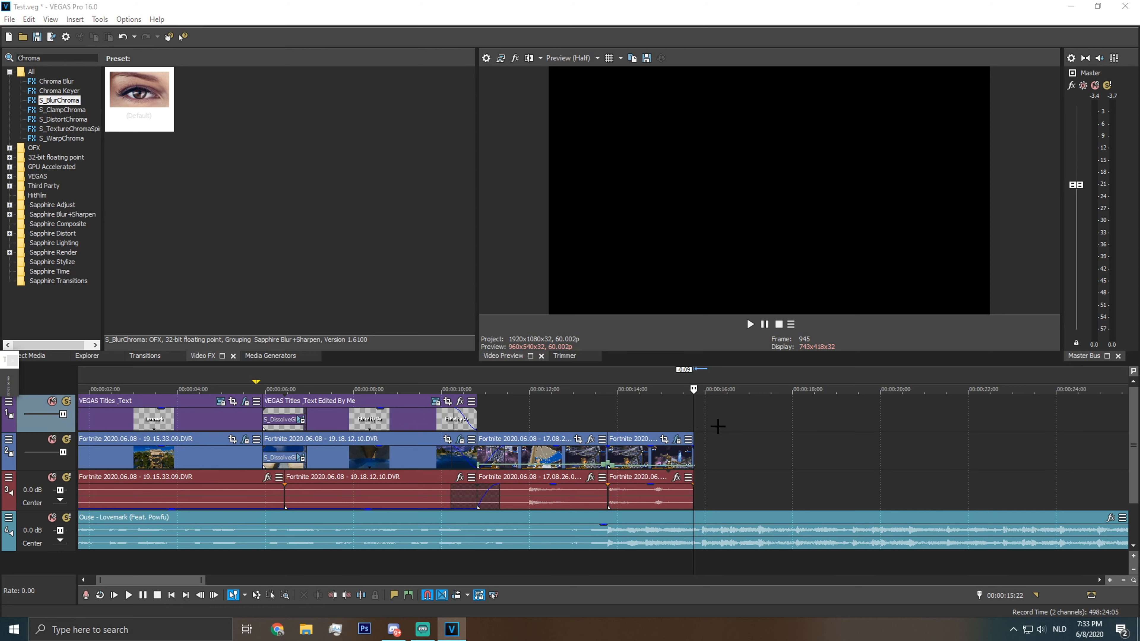
key("ctrl+o")
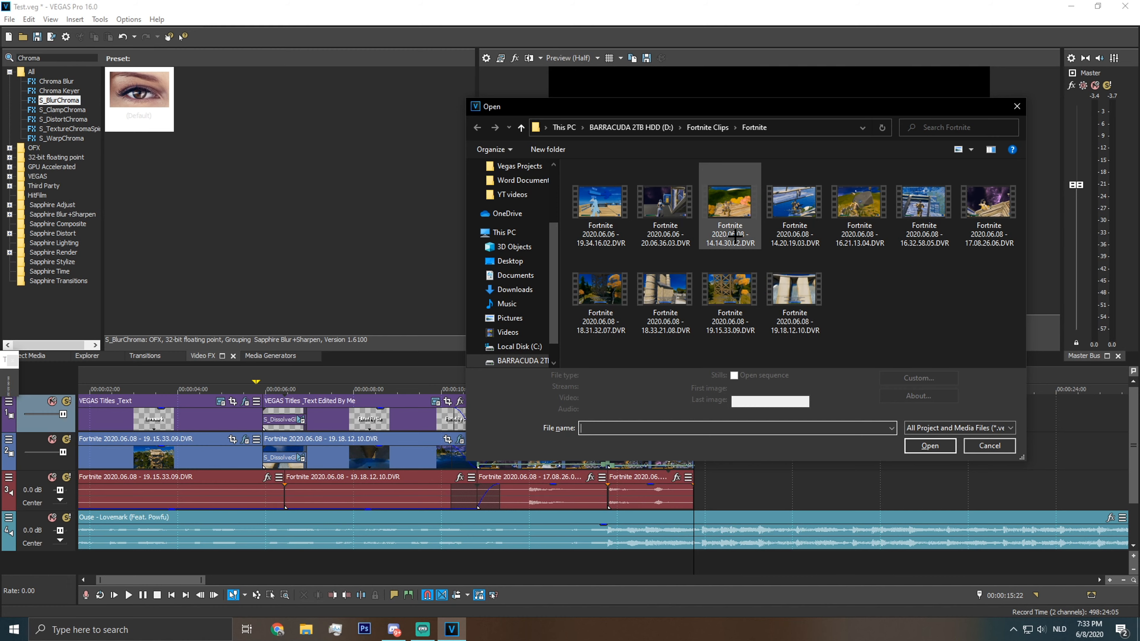
double_click(608, 211)
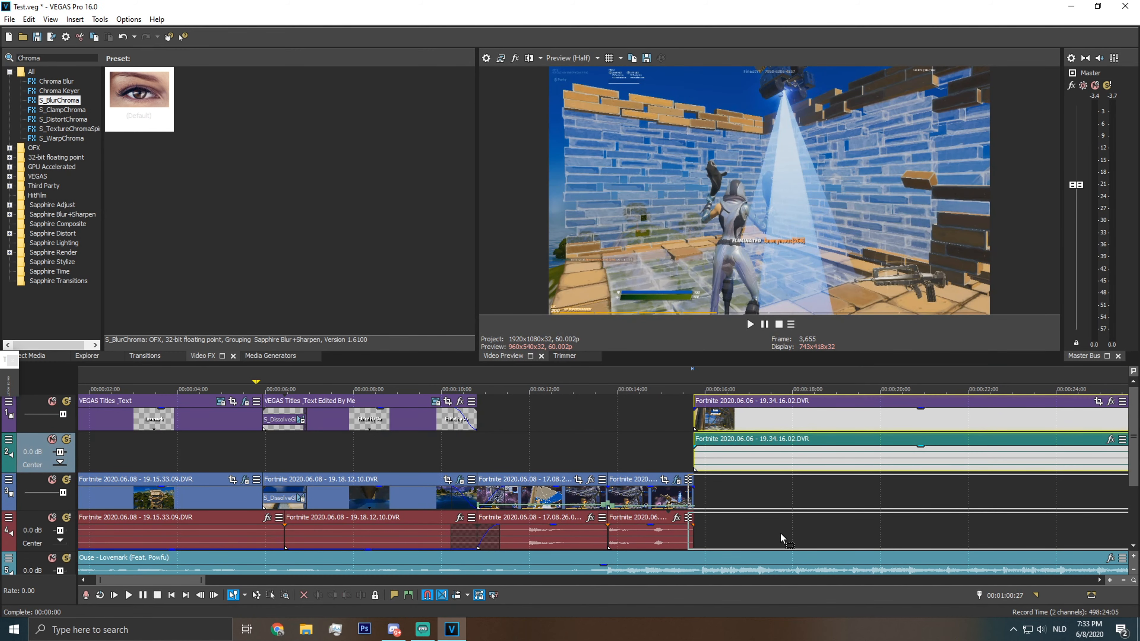
left_click_drag(783, 534, 781, 533)
Preview the end of the newly placed Fortnite 2020.06.06 - 19.34.16.02.DVR clip, and remove the clip entirely from the gameplay tracks
scroll(780, 528, "down", 4)
left_click(542, 445)
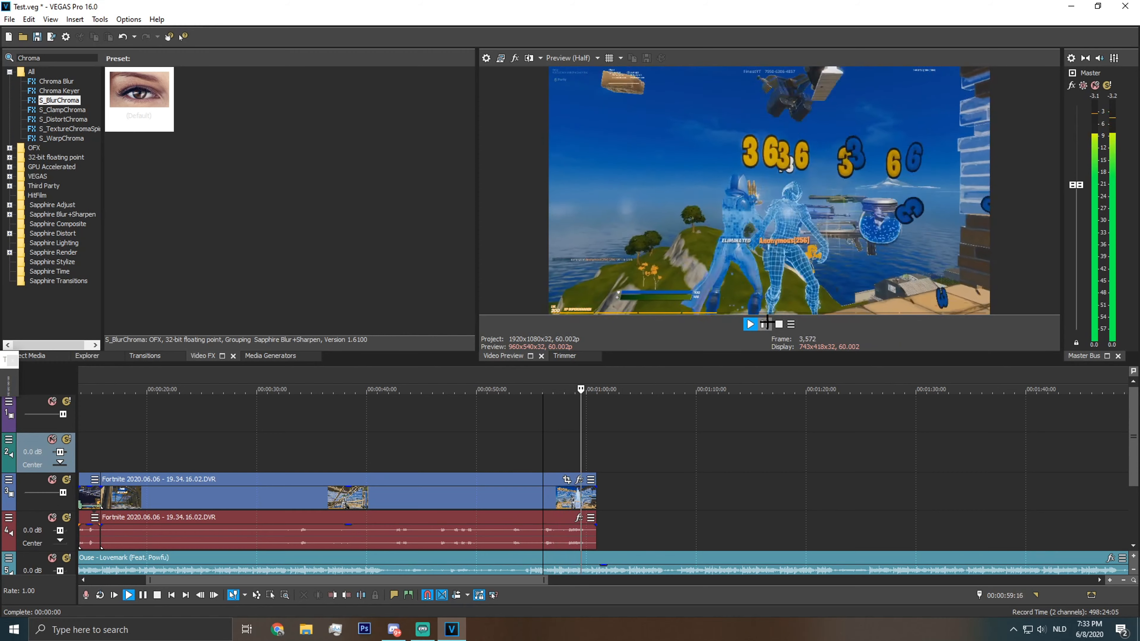
left_click(765, 323)
left_click(535, 543)
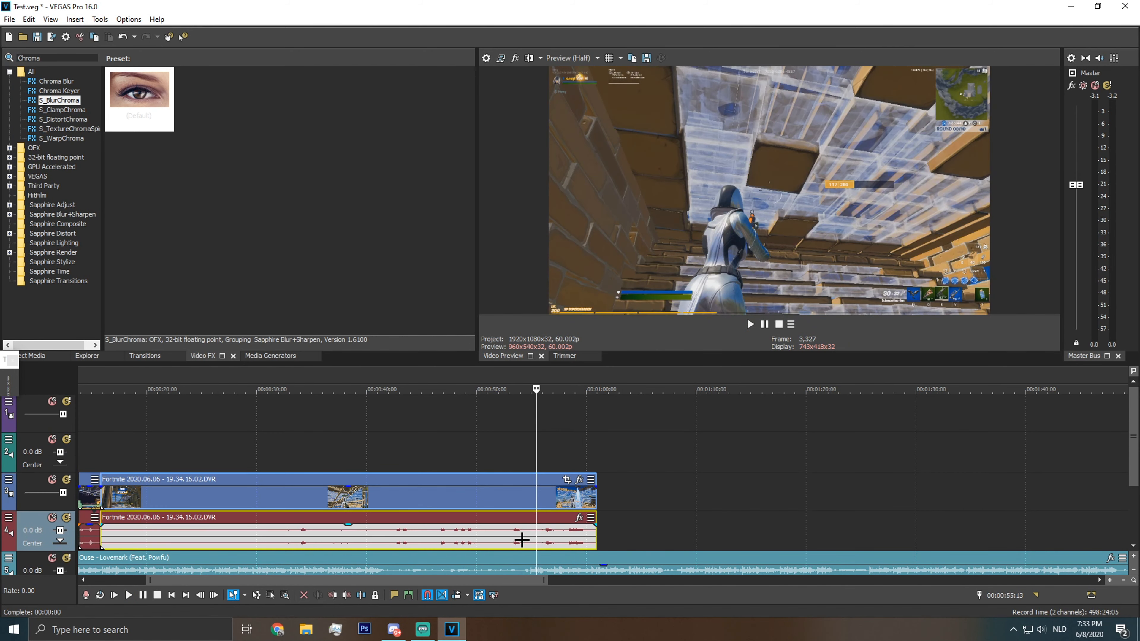
key("s")
left_click(521, 540)
key("Delete")
left_click_drag(556, 503, 129, 502)
key("Delete")
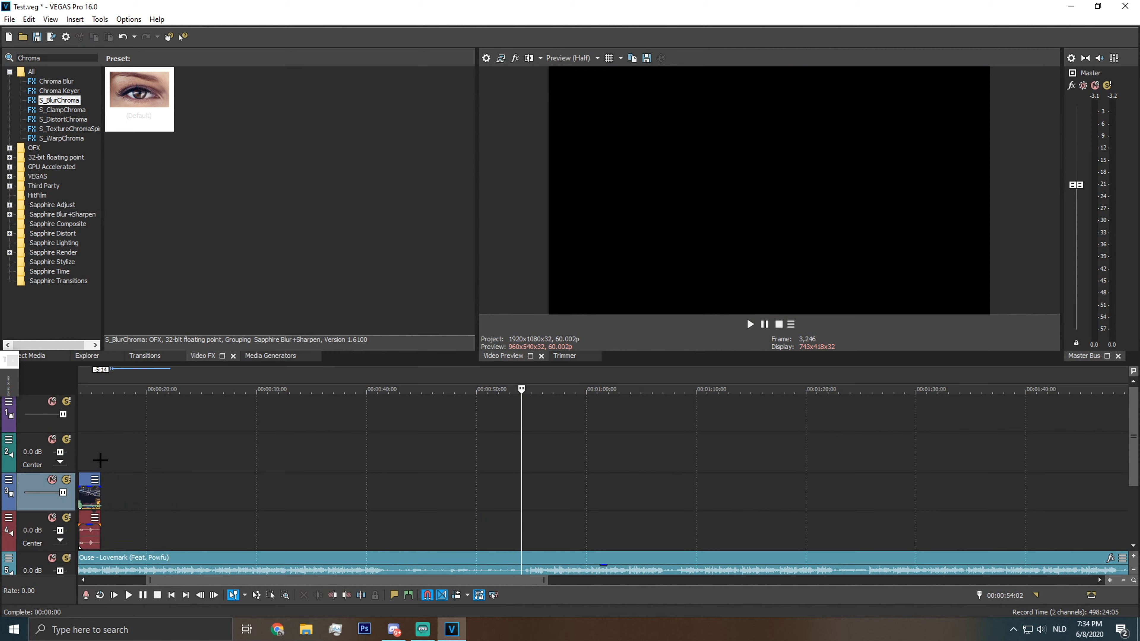
Import Fortnite 2020.06.08 - 16.21.13.04.DVR at 00:00:16:04 on the gameplay tracks and play its ending from 00:00:55:28
left_click(102, 462)
left_click(104, 530)
key("ctrl+o")
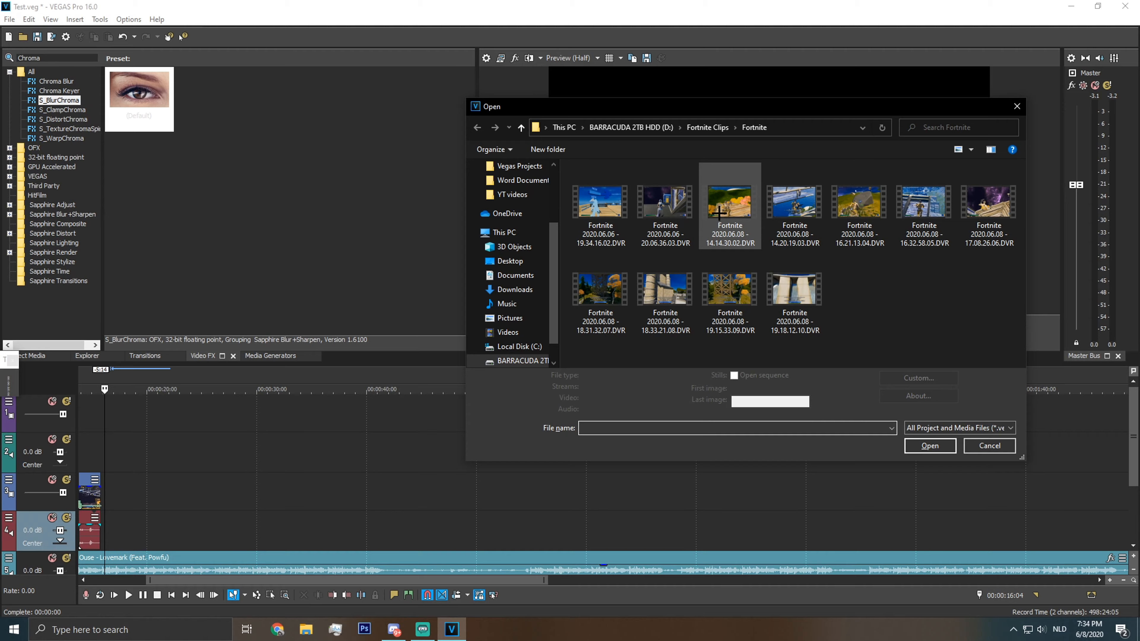
double_click(854, 204)
left_click(542, 440)
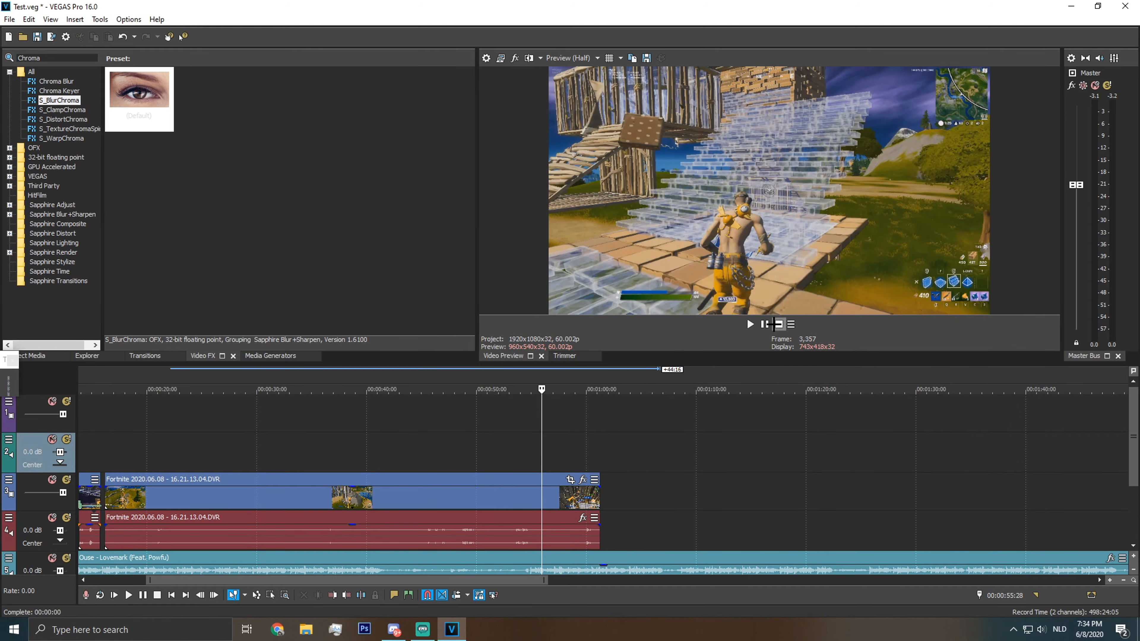
key("space")
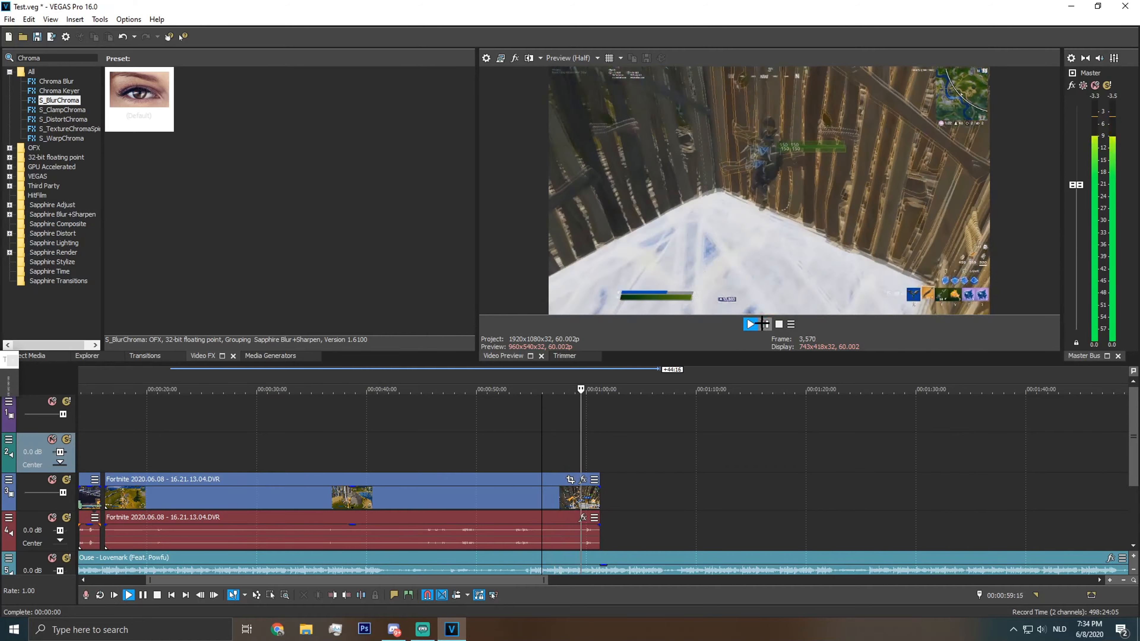
left_click(763, 324)
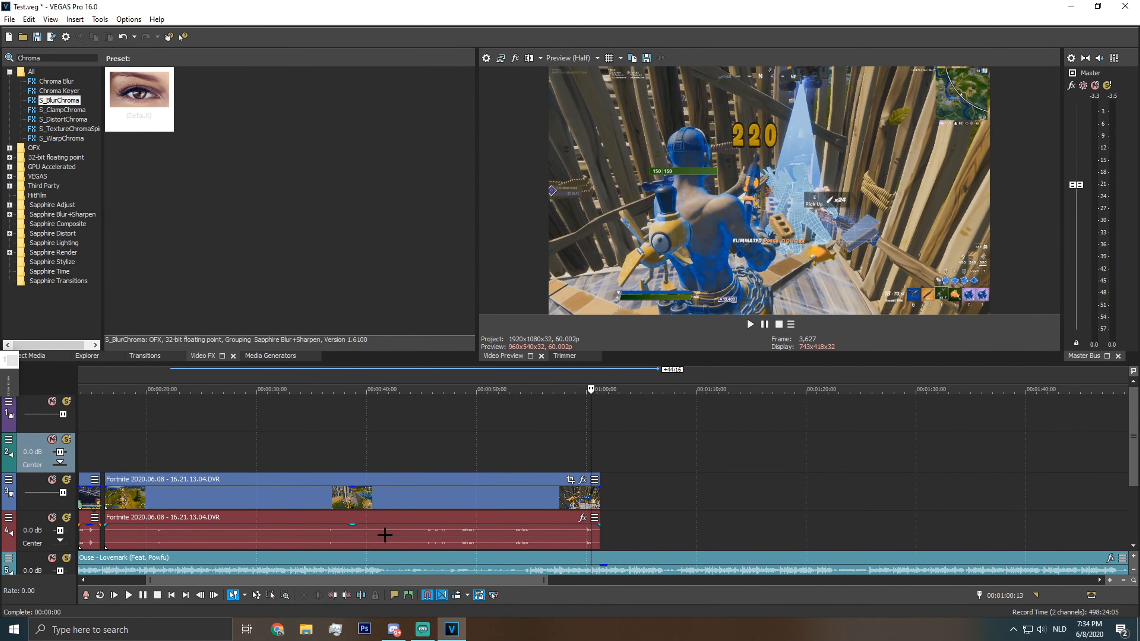
Split the Fortnite 2020.06.08 - 16.21.13.04.DVR clip a little past its middle and delete the earlier part
left_click(385, 535)
key("s")
left_click(356, 535)
key("Delete")
Move the remaining Fortnite 2020.06.08 - 16.21.13.04.DVR section so it starts directly after the last gameplay clip
scroll(404, 513, "down", 3)
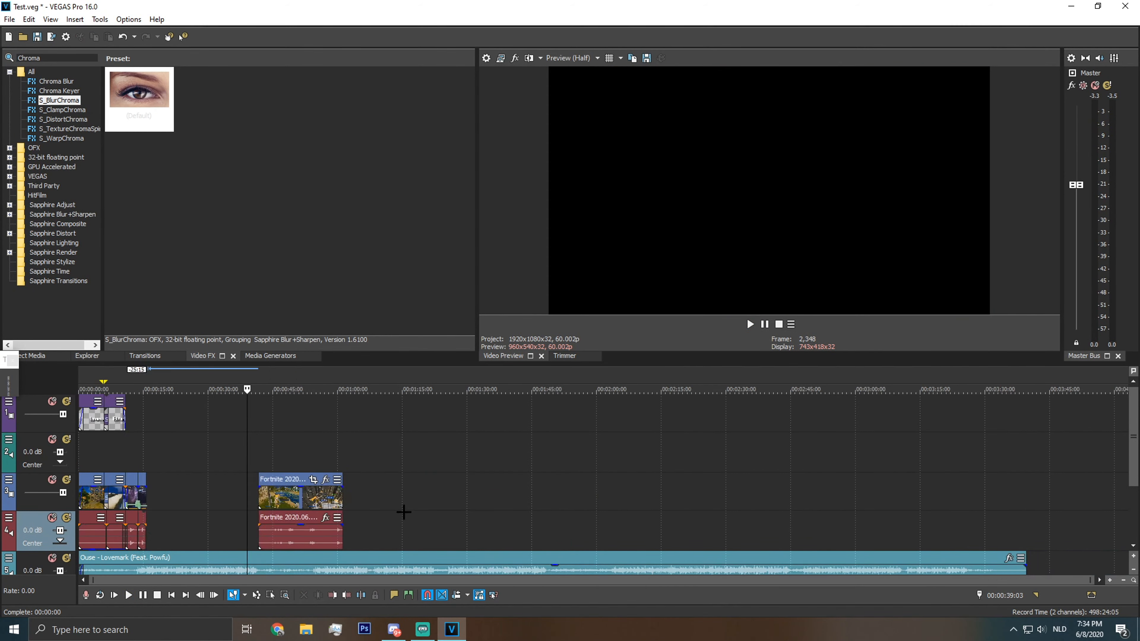
left_click_drag(268, 499, 154, 502)
scroll(188, 504, "up", 3)
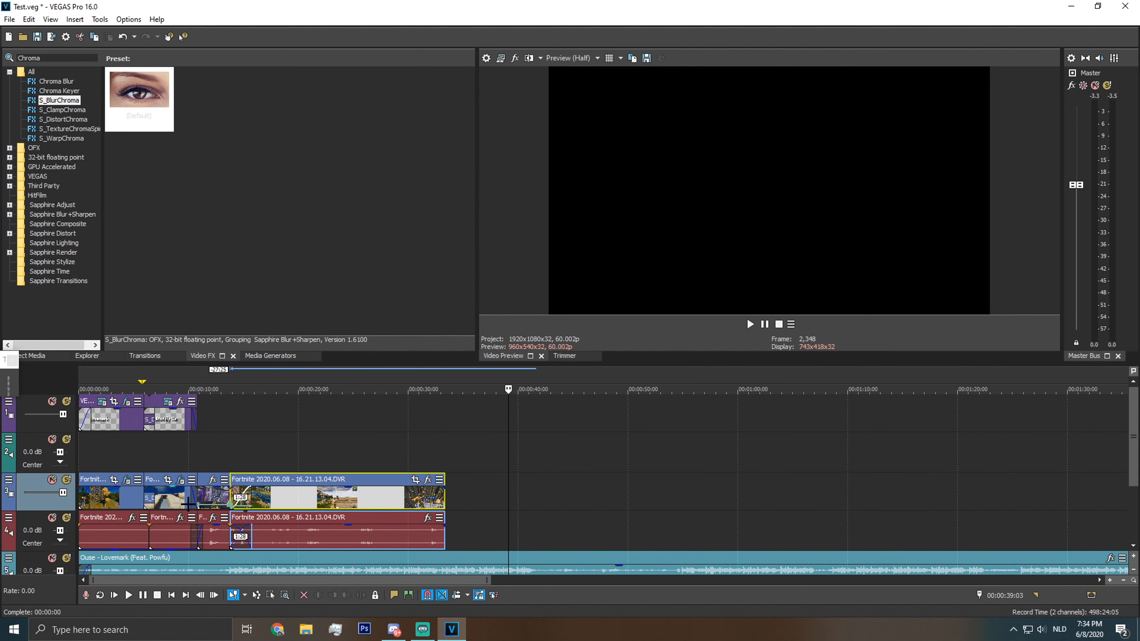
left_click_drag(275, 503, 296, 506)
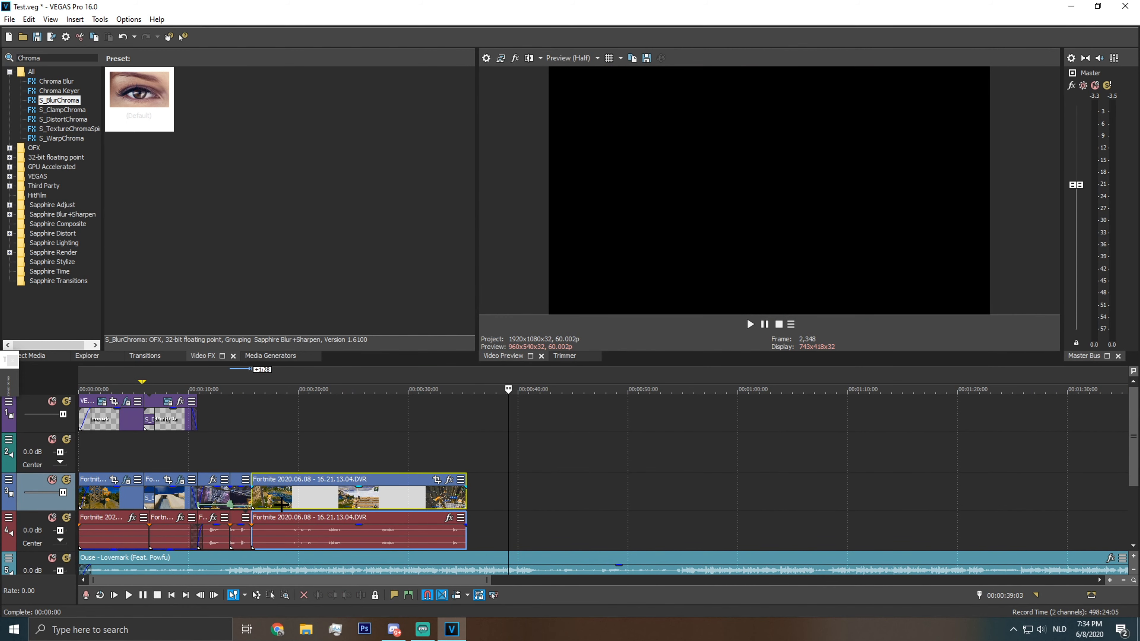
scroll(282, 504, "up", 2)
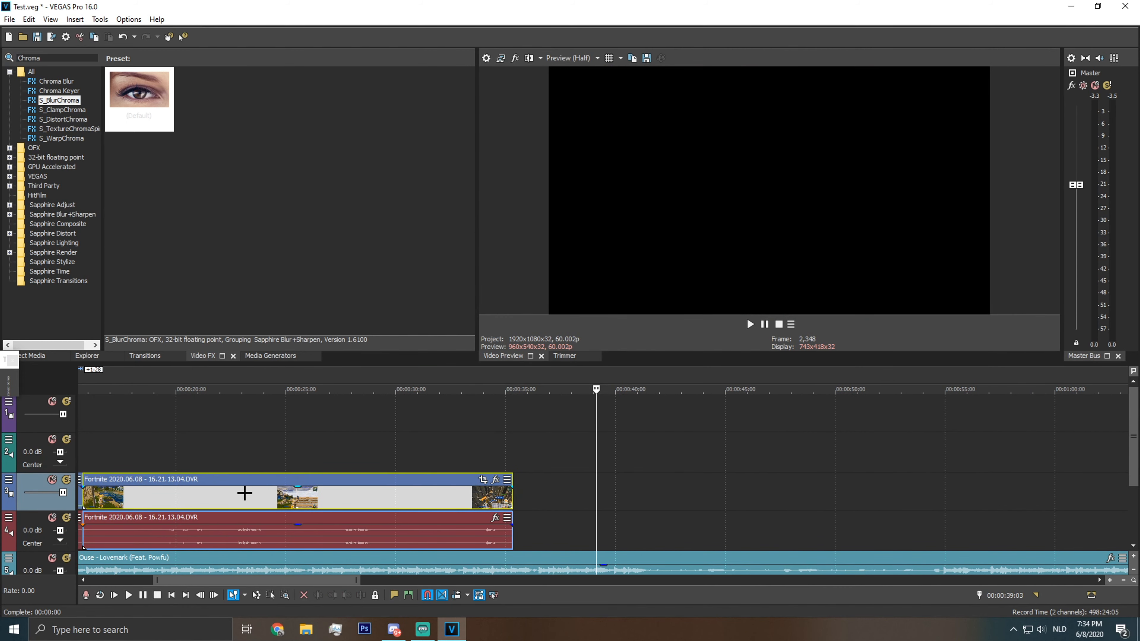
Browse the Sapphire transitions and apply the default S_DissolveWaves at the start of the Fortnite 2020.06.08 - 16.21.13.04.DVR clip
left_click(144, 356)
scroll(60, 256, "down", 3)
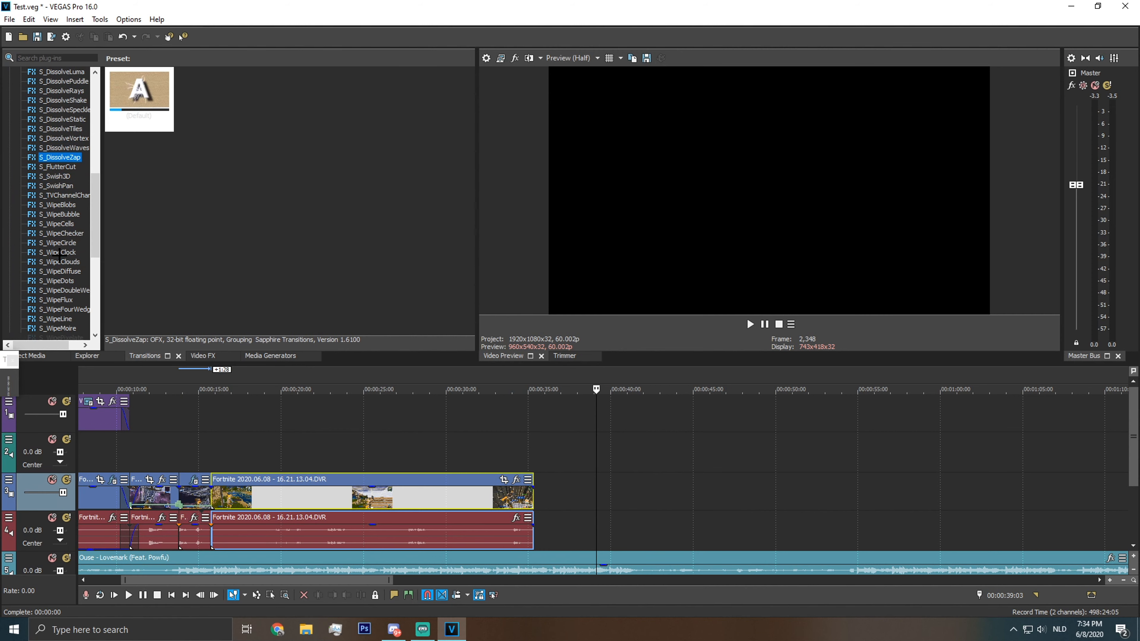
left_click(53, 233)
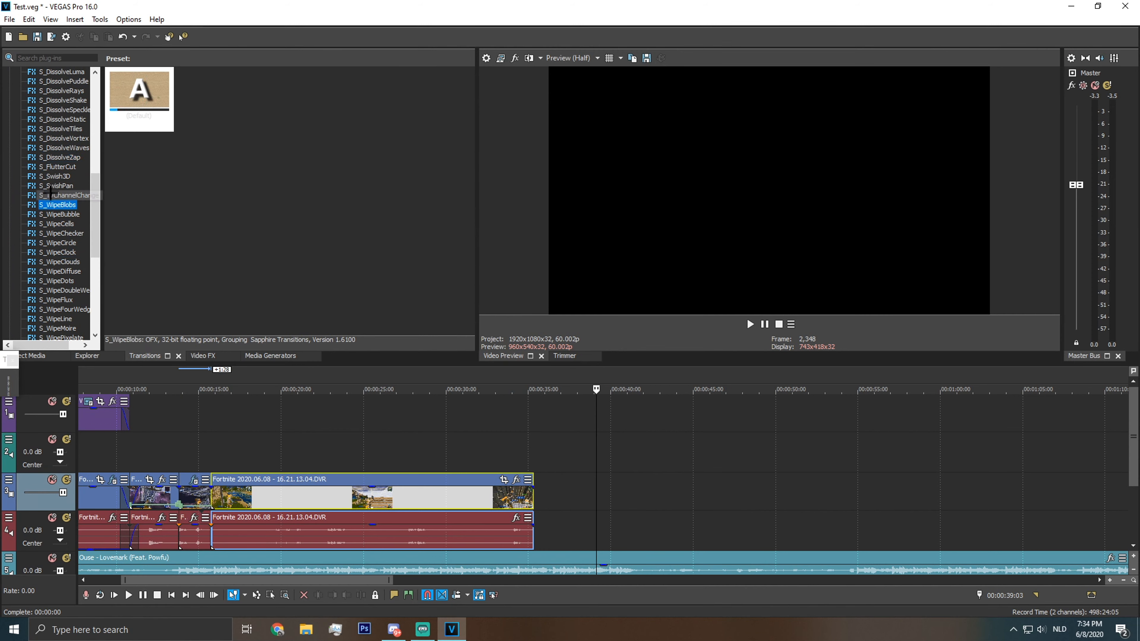
left_click(54, 176)
left_click(54, 166)
left_click(53, 149)
left_click_drag(139, 96, 210, 499)
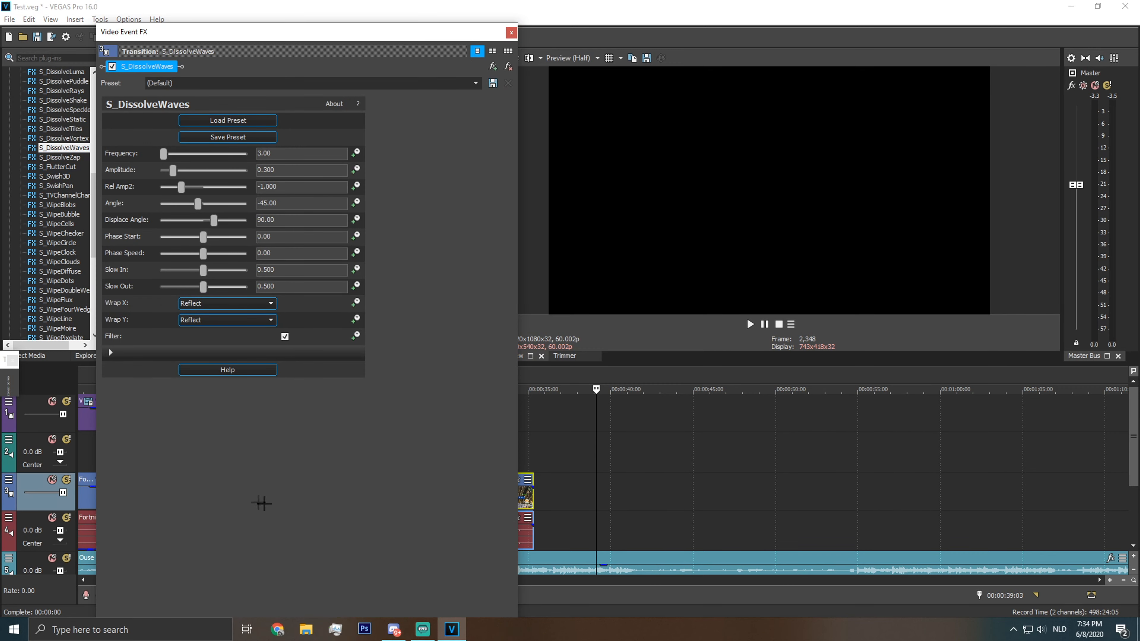
left_click(510, 32)
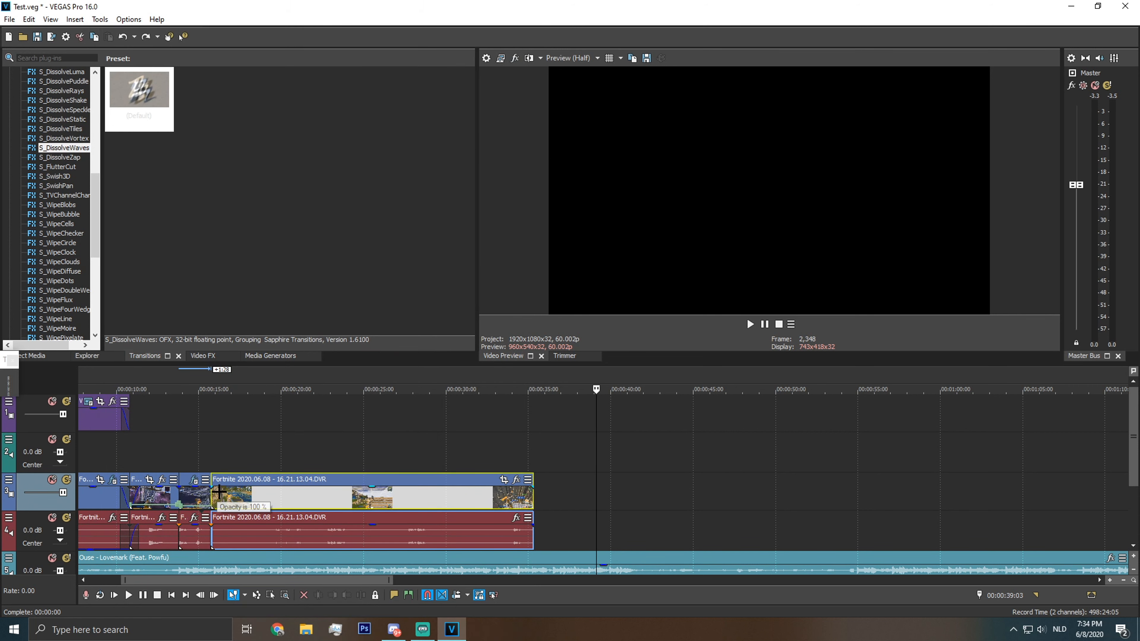
mouse_move(216, 492)
left_mouse_down()
mouse_move(256, 498)
mouse_move(234, 502)
left_mouse_up()
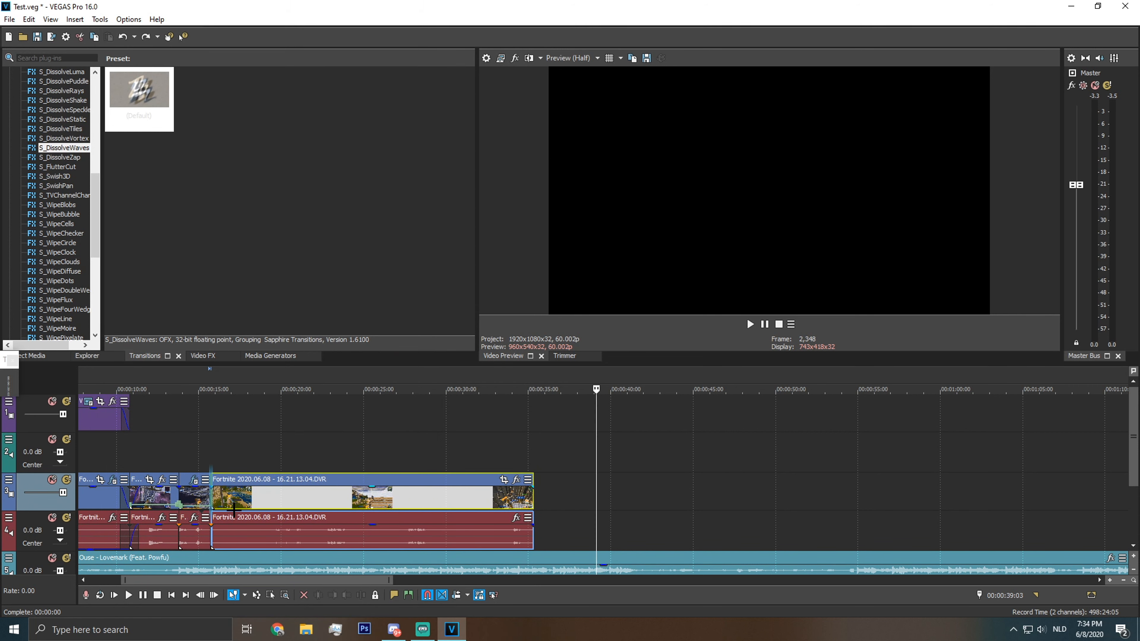
scroll(307, 528, "down", 4)
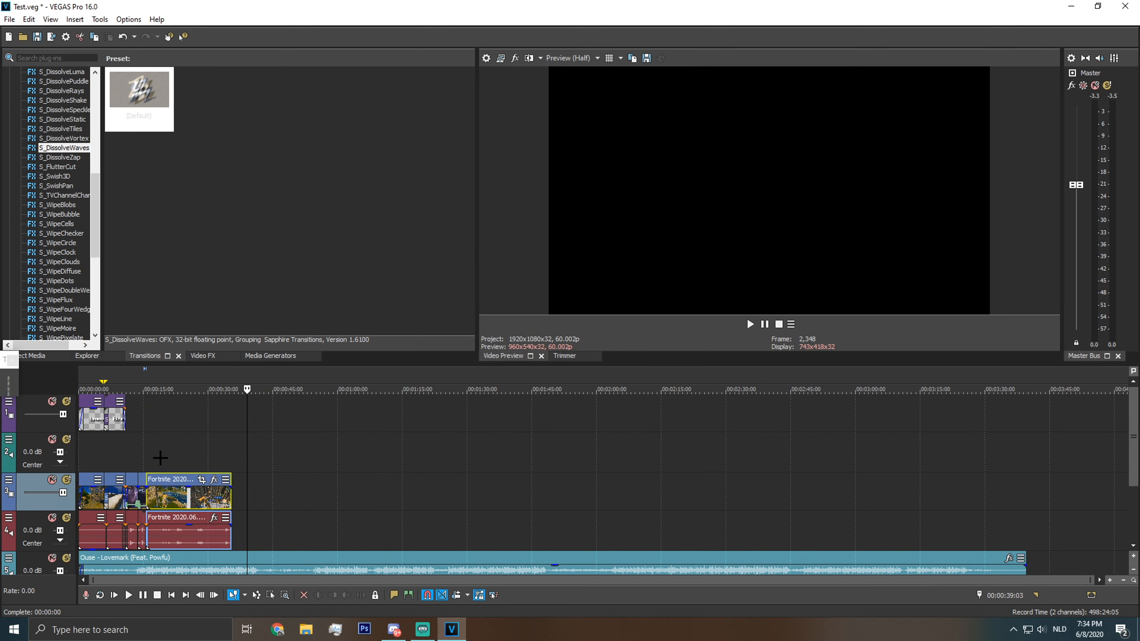
left_click(146, 449)
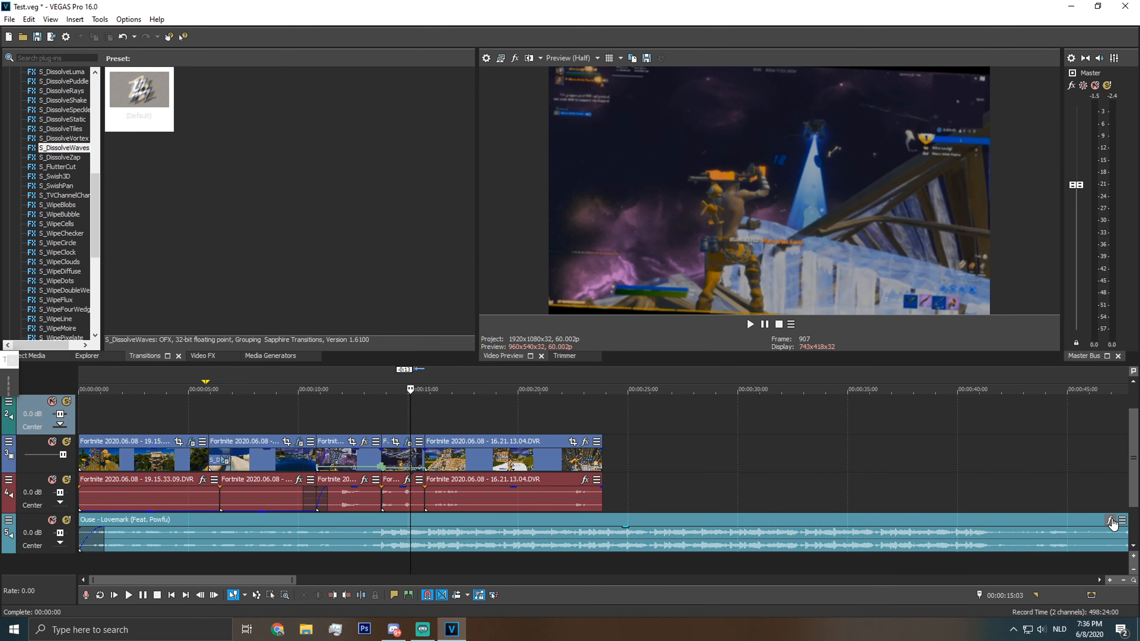
Add the ExpressFX Equalization effect to the Ouse - Lovemark song and play the timeline from about 00:00:13
left_click(1110, 521)
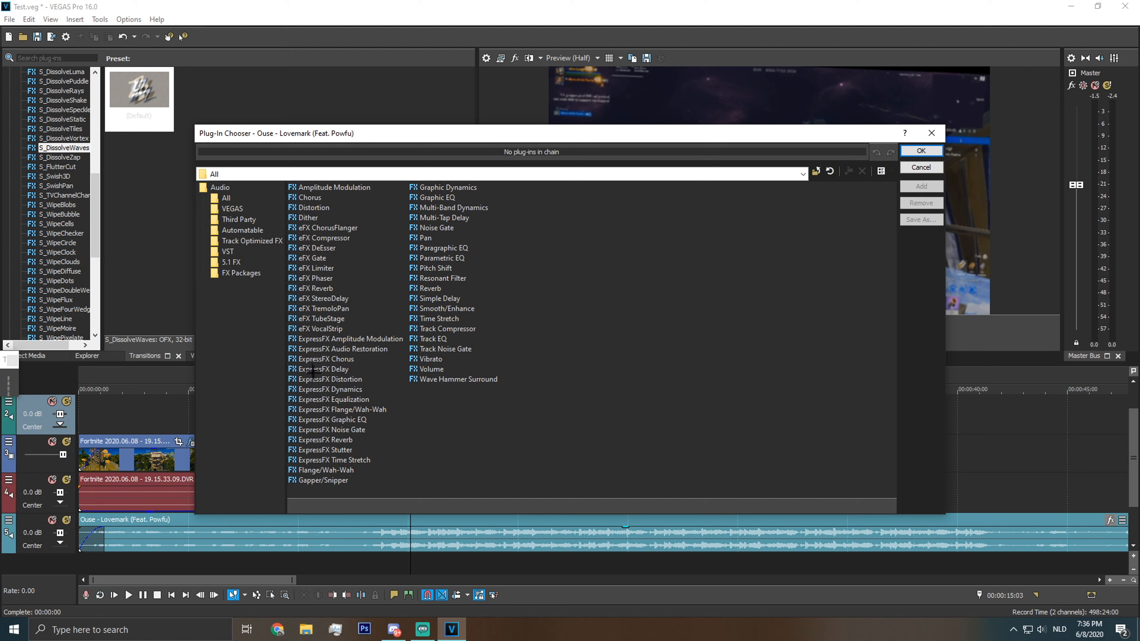
left_click(333, 399)
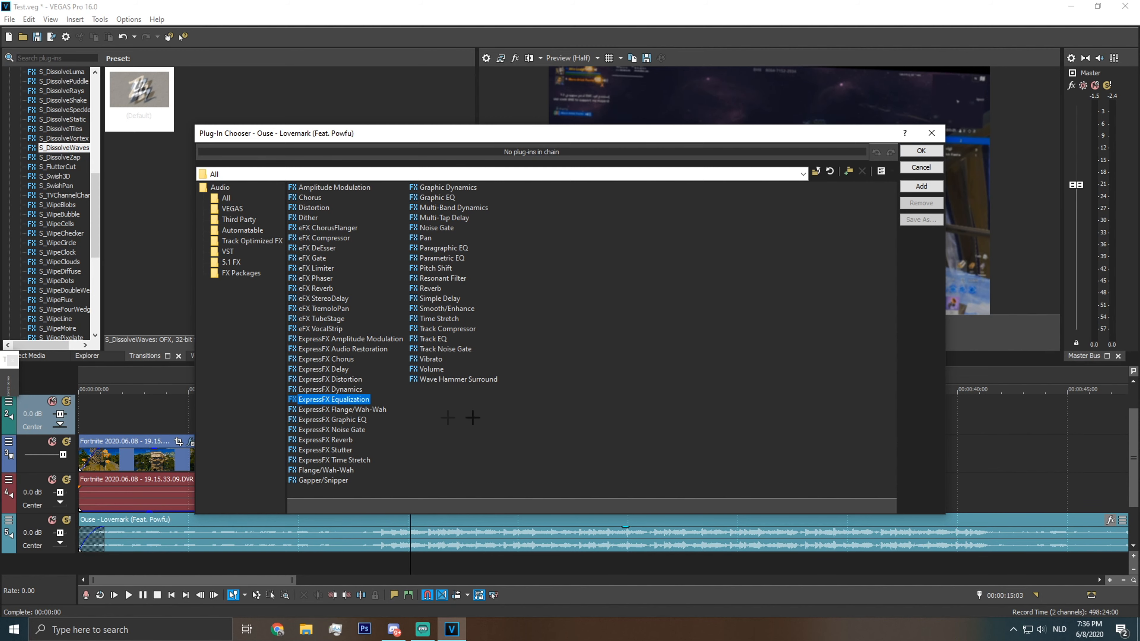
left_click(921, 151)
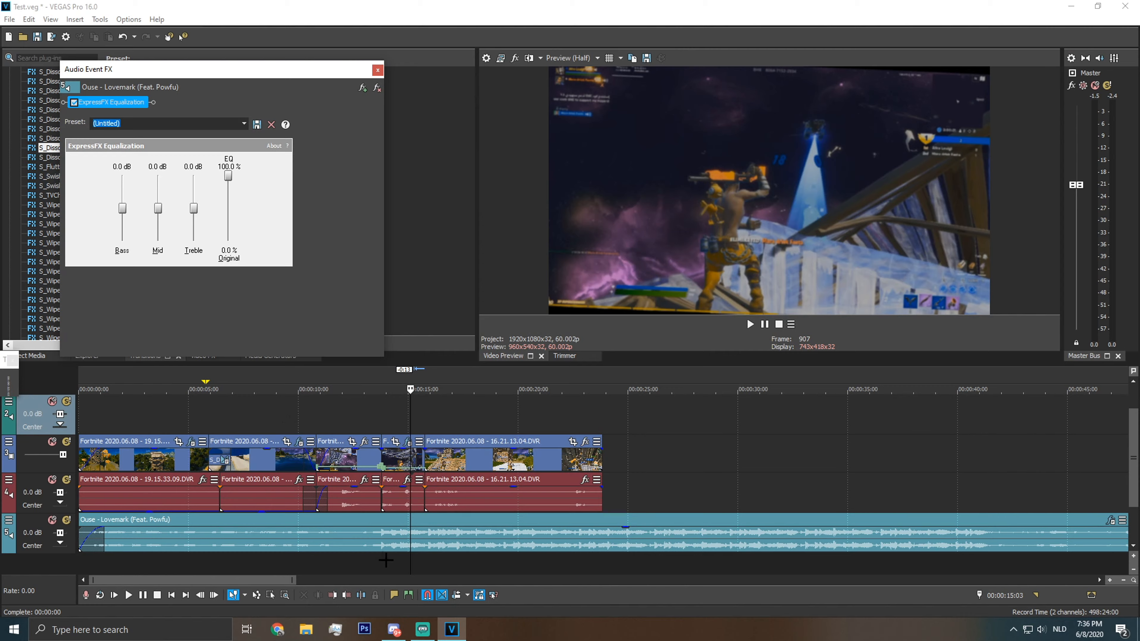
left_click(366, 568)
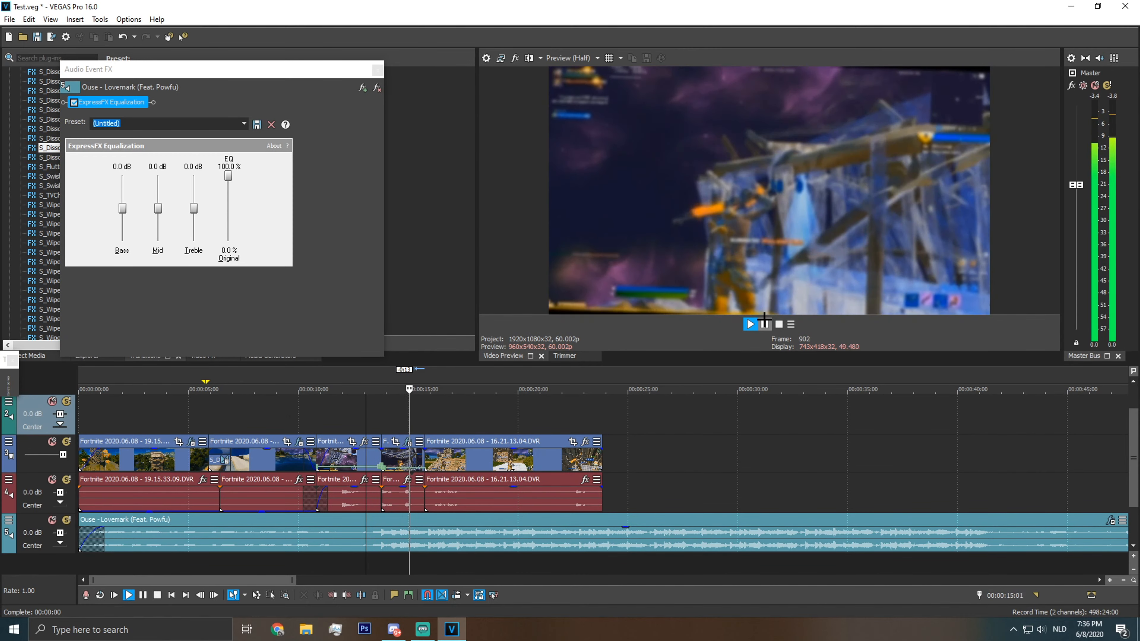
left_click(764, 323)
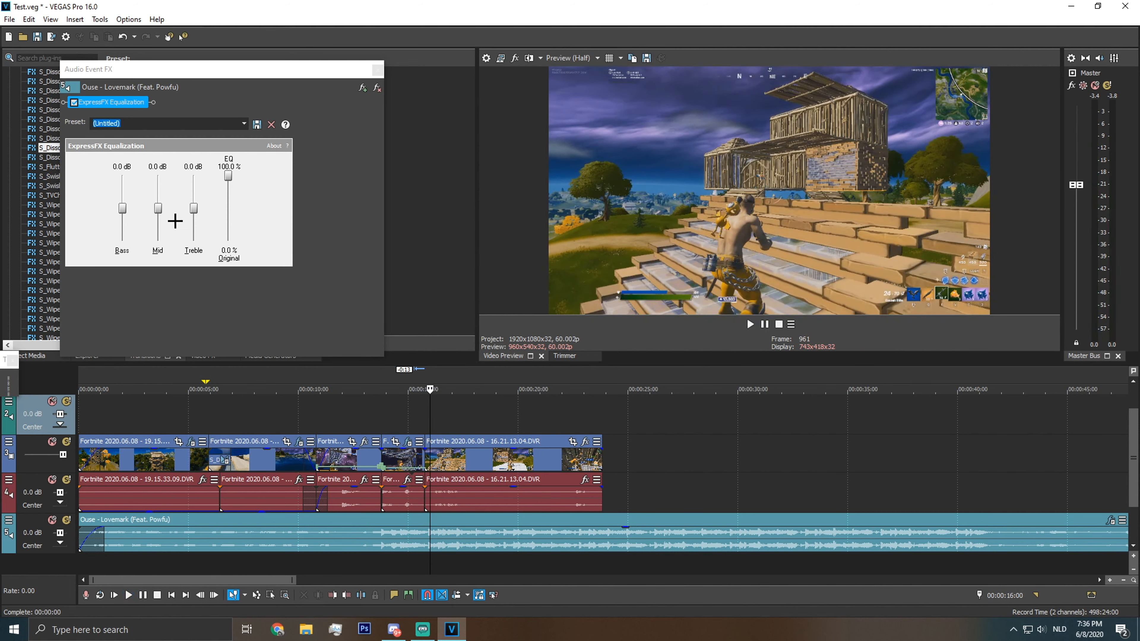
Adjust the song's equalization while it plays, setting Treble to -3.0 dB and Bass to about 4.7 dB
left_click_drag(194, 209, 199, 210)
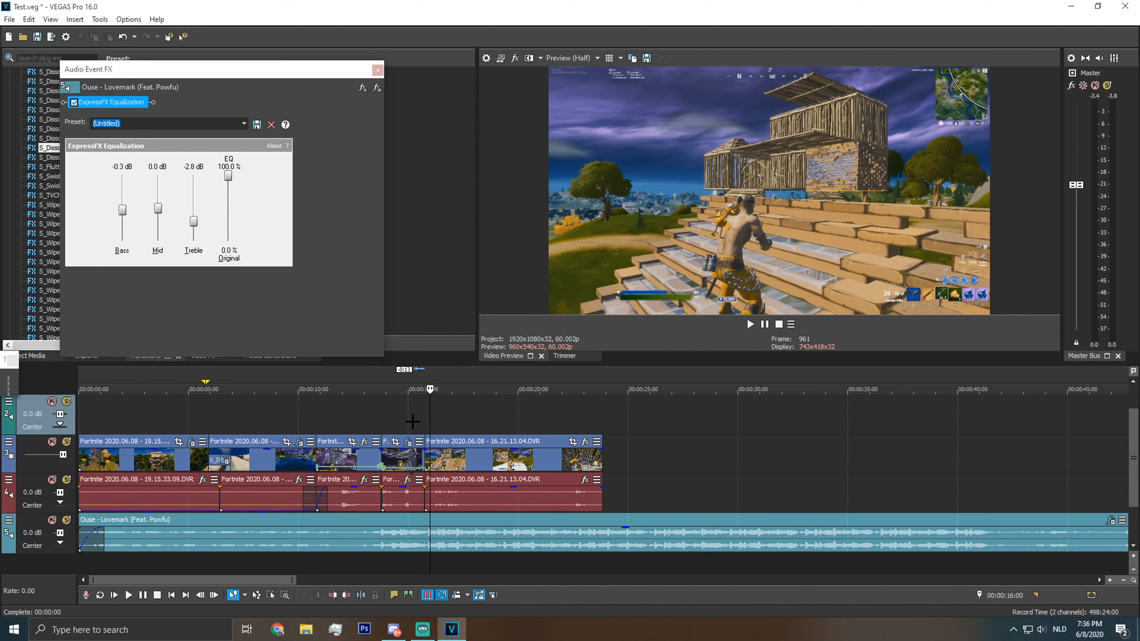
left_click(412, 421)
left_click(749, 324)
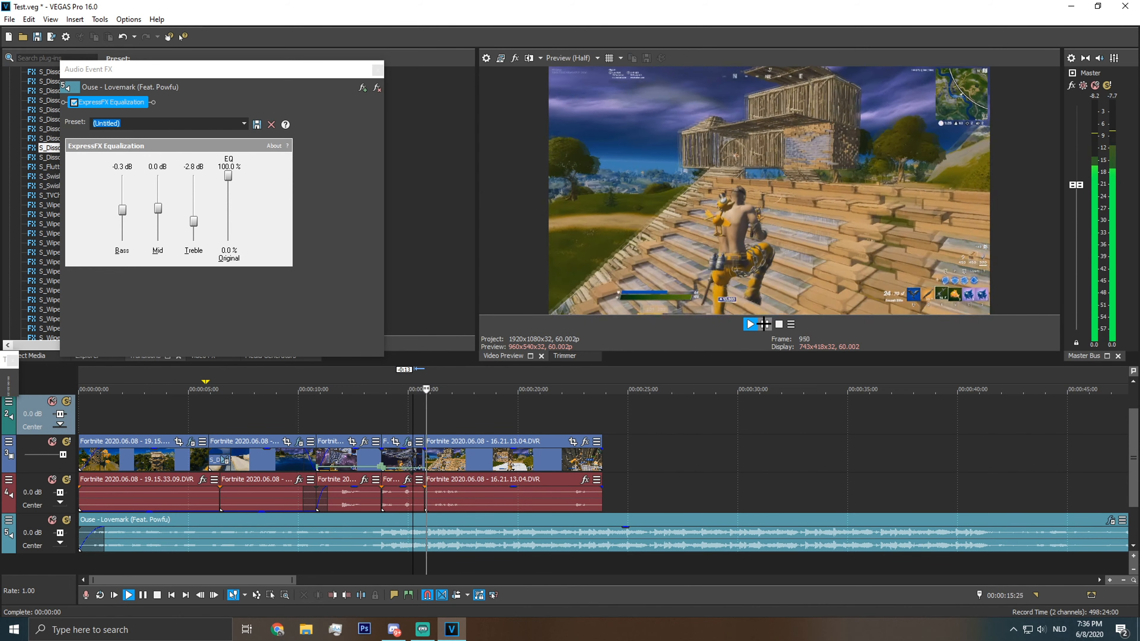
left_click_drag(193, 221, 194, 236)
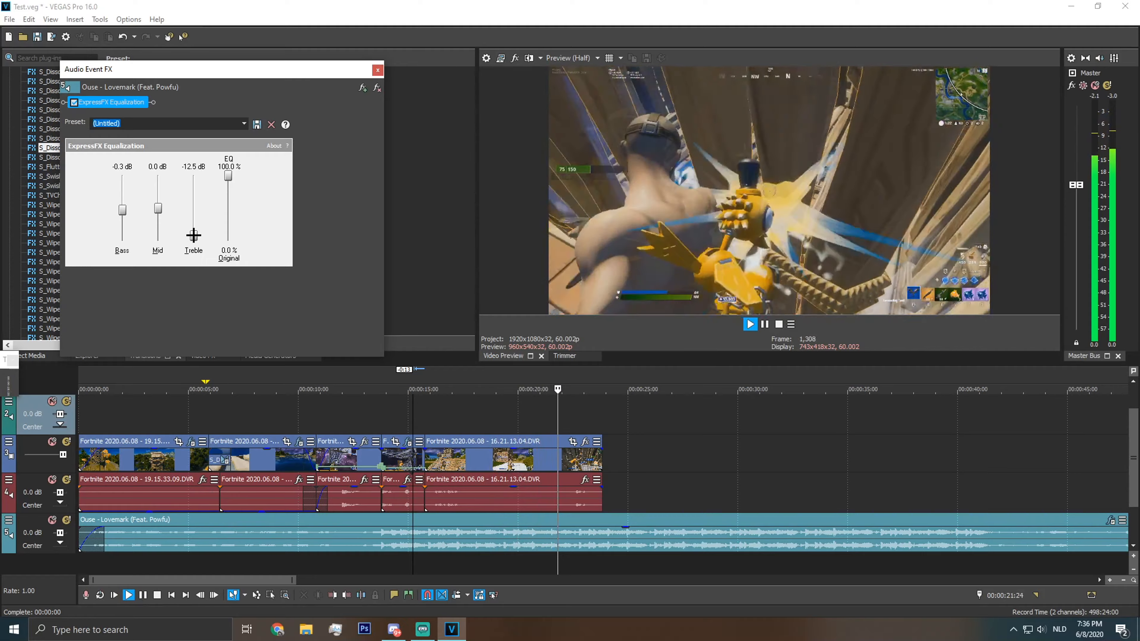
left_click_drag(194, 235, 192, 212)
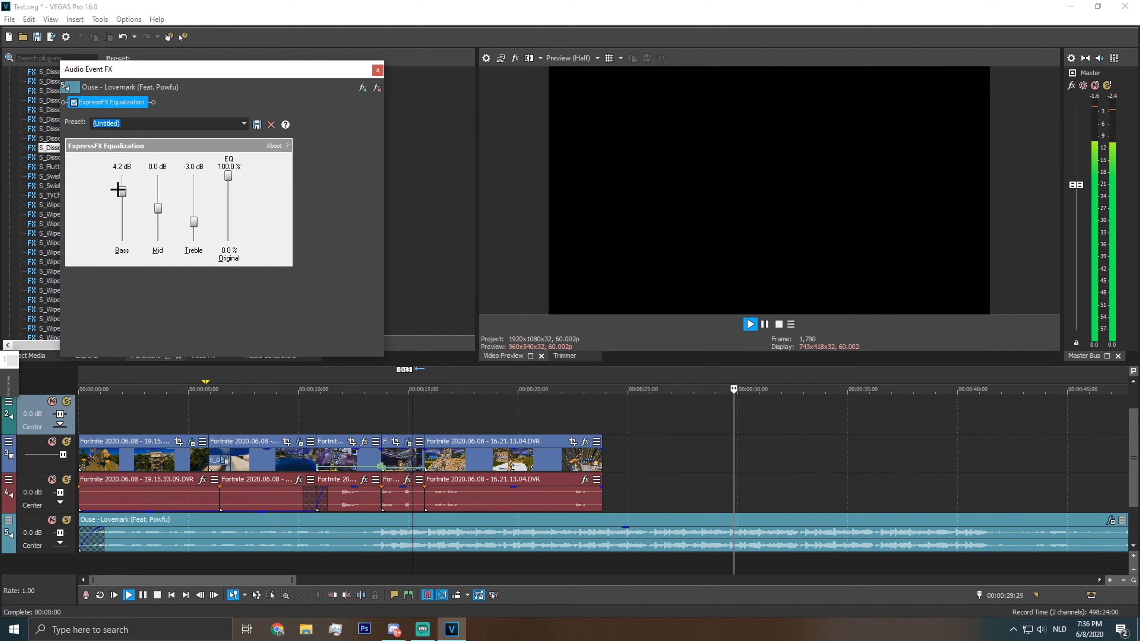
Replay the song from about 00:00:13, set Mid to -0.3 dB and Bass to 3.8 dB, and close the equalization settings
left_click(371, 569)
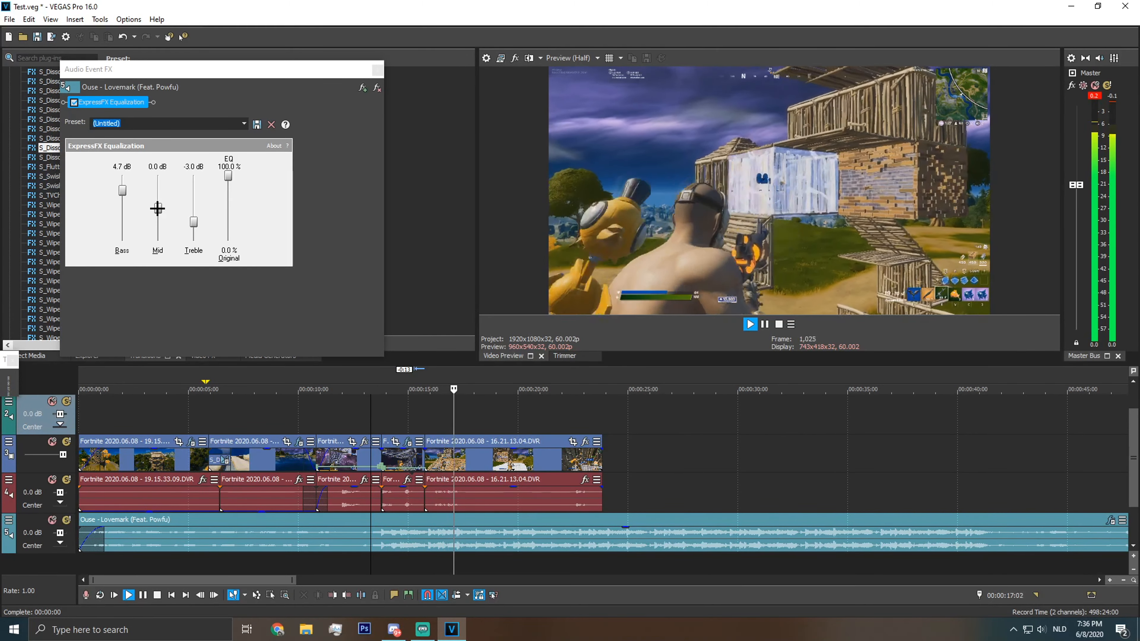
mouse_move(157, 208)
left_mouse_down()
mouse_move(154, 178)
mouse_move(159, 227)
mouse_move(158, 211)
left_mouse_up()
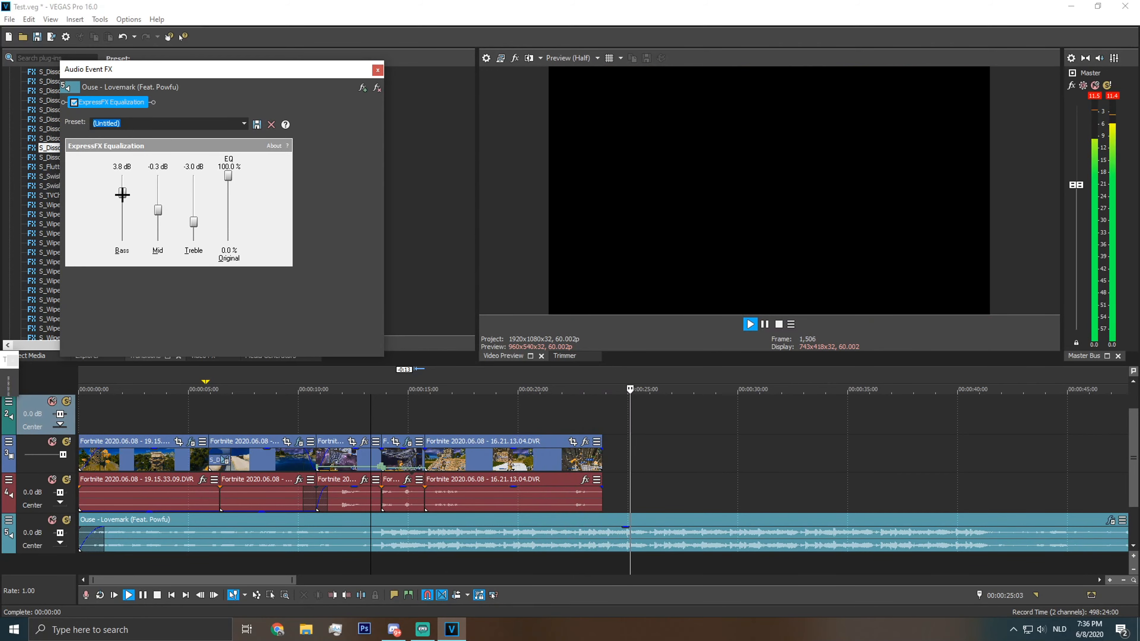
left_click(377, 70)
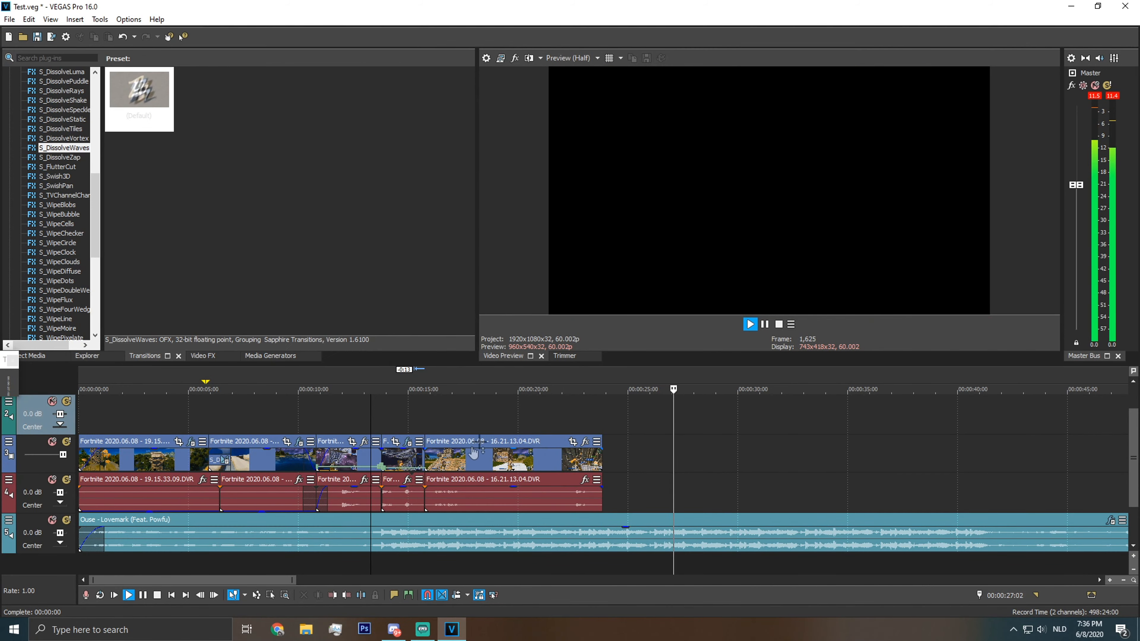
Play the edit up to 00:00:20:21, shift the last clip so its gunshots land there, and extend its start to meet the previous clip
scroll(320, 563, "down", 2)
left_click(273, 563)
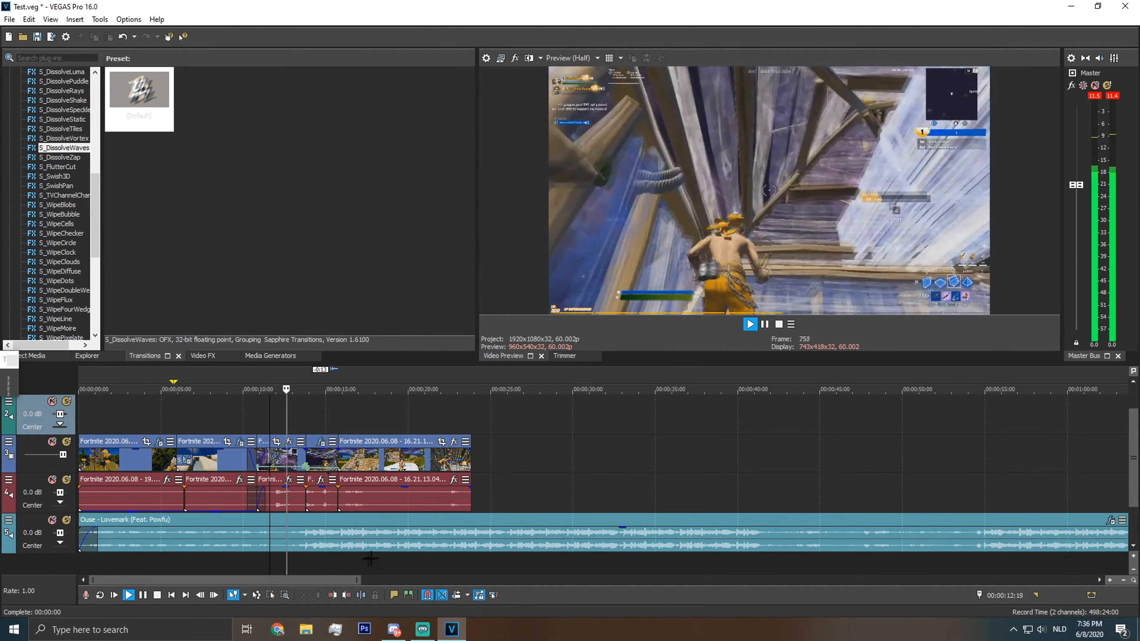
left_click(373, 563)
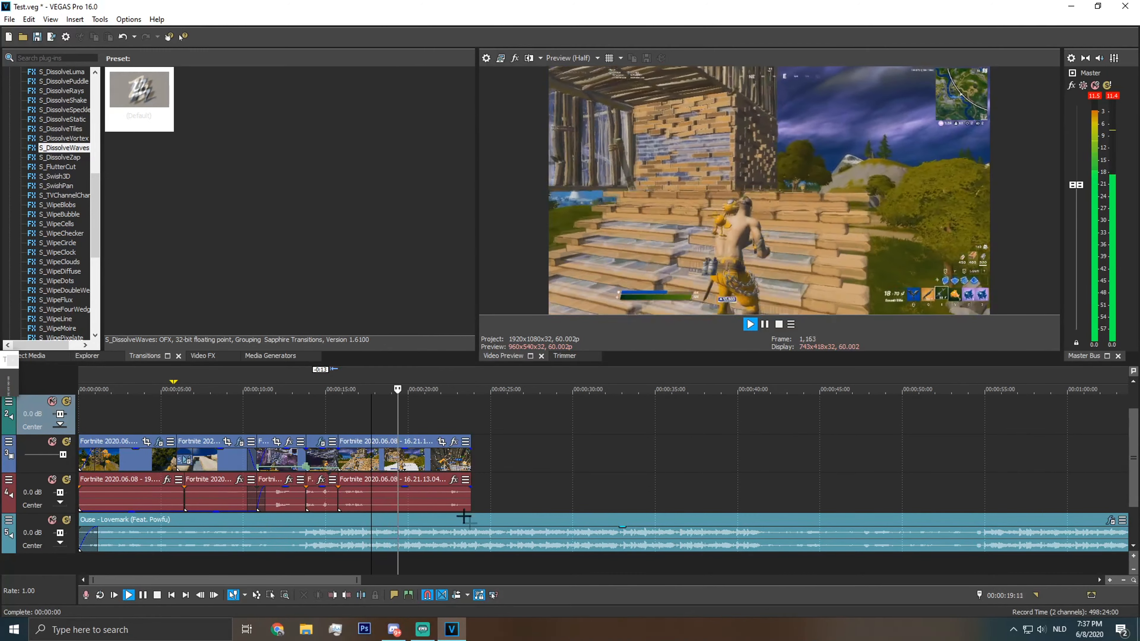
left_click(764, 325)
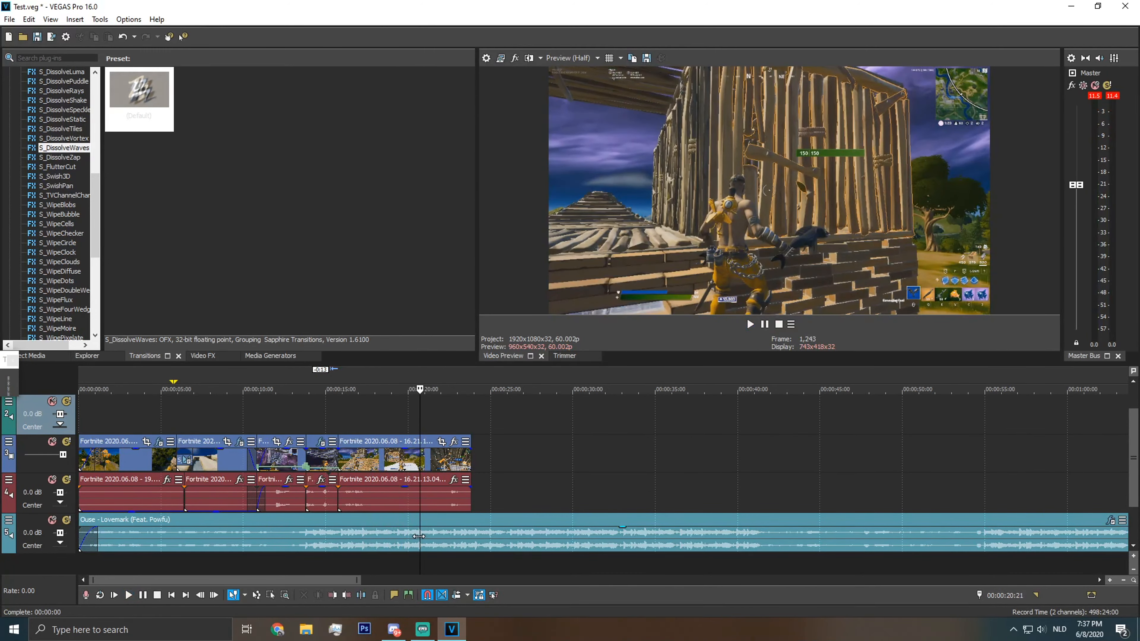
scroll(524, 566, "up", 2)
left_click_drag(380, 500, 567, 502)
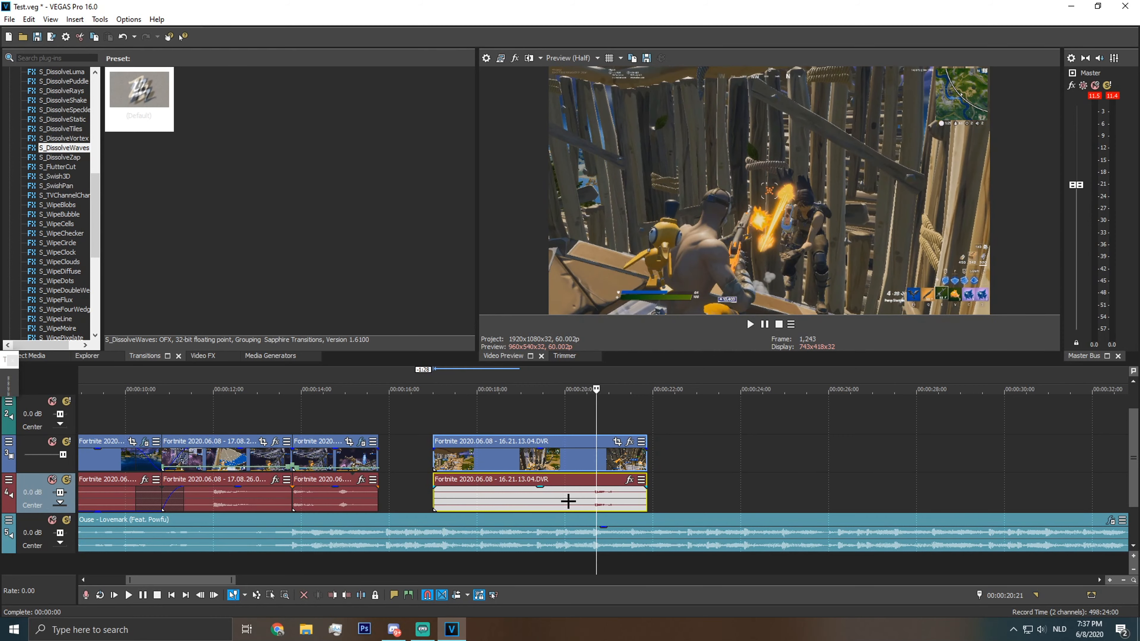
left_click_drag(429, 502, 378, 502)
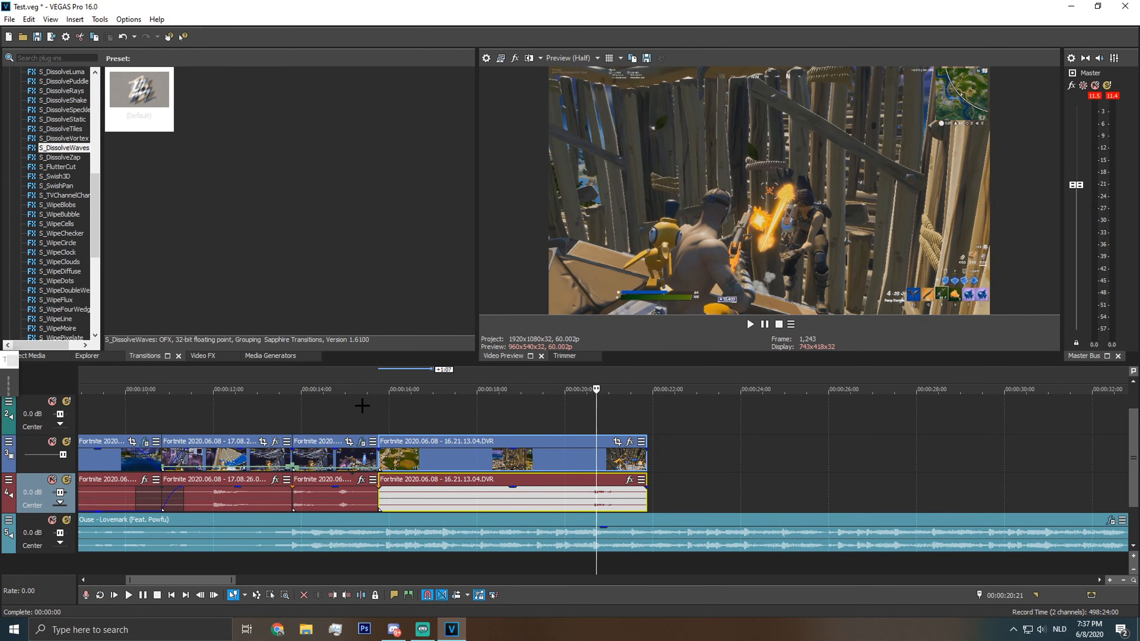
Apply the S_DissolveWaves transition at the start of the last clip and play the edit from 00:00:14:19 to 00:00:20:18
left_click(363, 418)
left_click(763, 323)
left_click(763, 323)
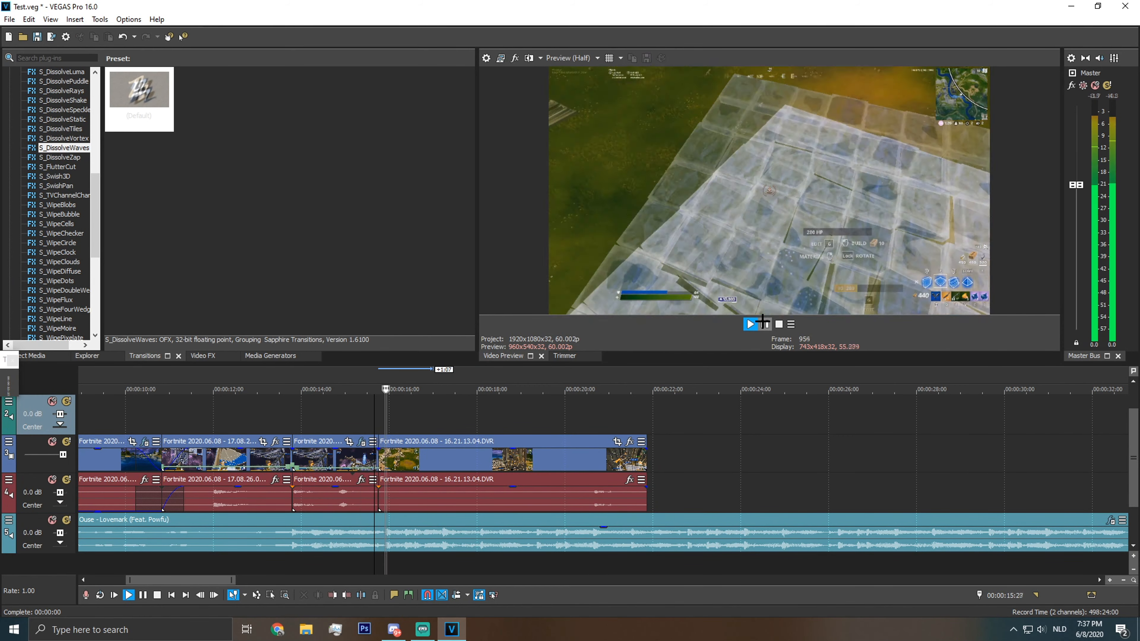
left_click(763, 323)
left_click_drag(137, 90, 379, 465)
left_click(511, 33)
left_click(331, 416)
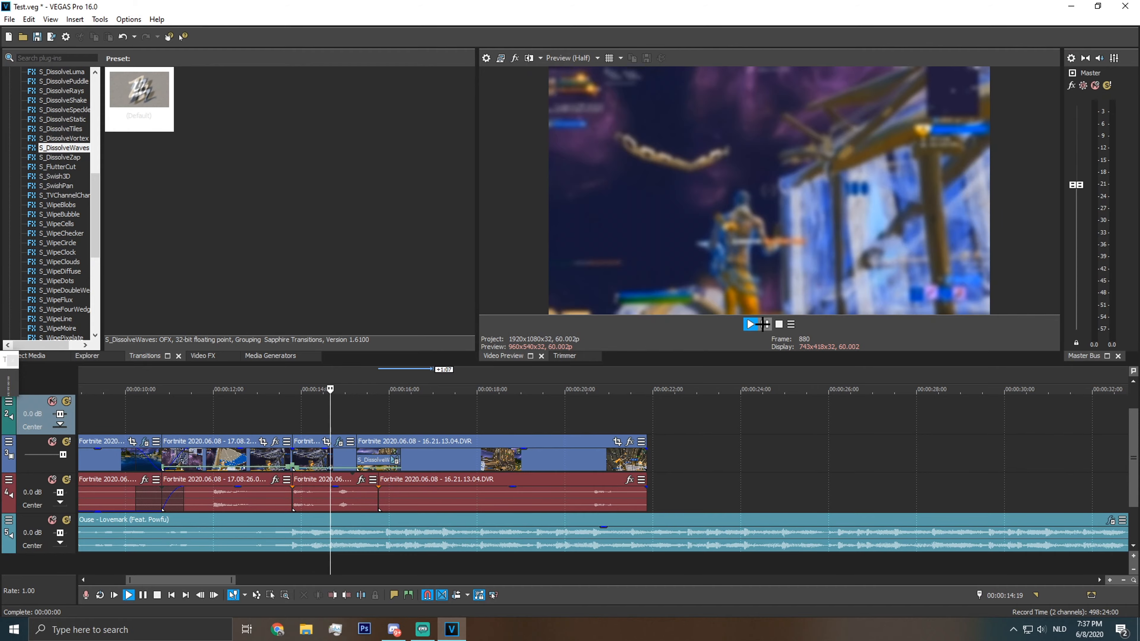
left_click(761, 324)
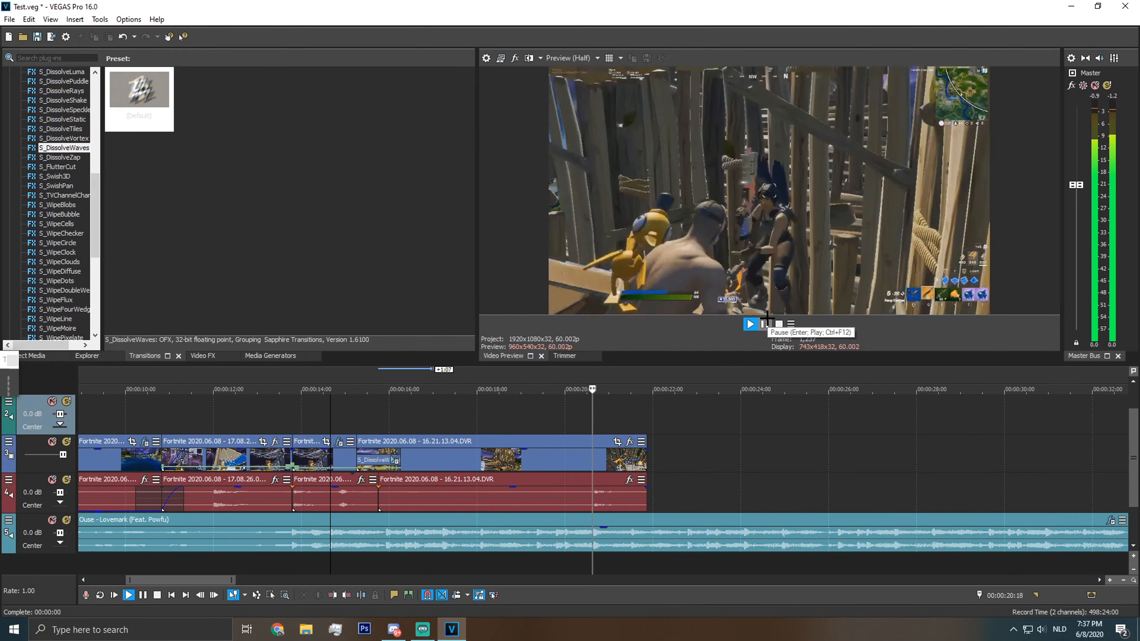
Insert a velocity envelope on the last video clip and add points at 00:00:20:14, 00:00:20:18 and 00:00:20:21
right_click(539, 453)
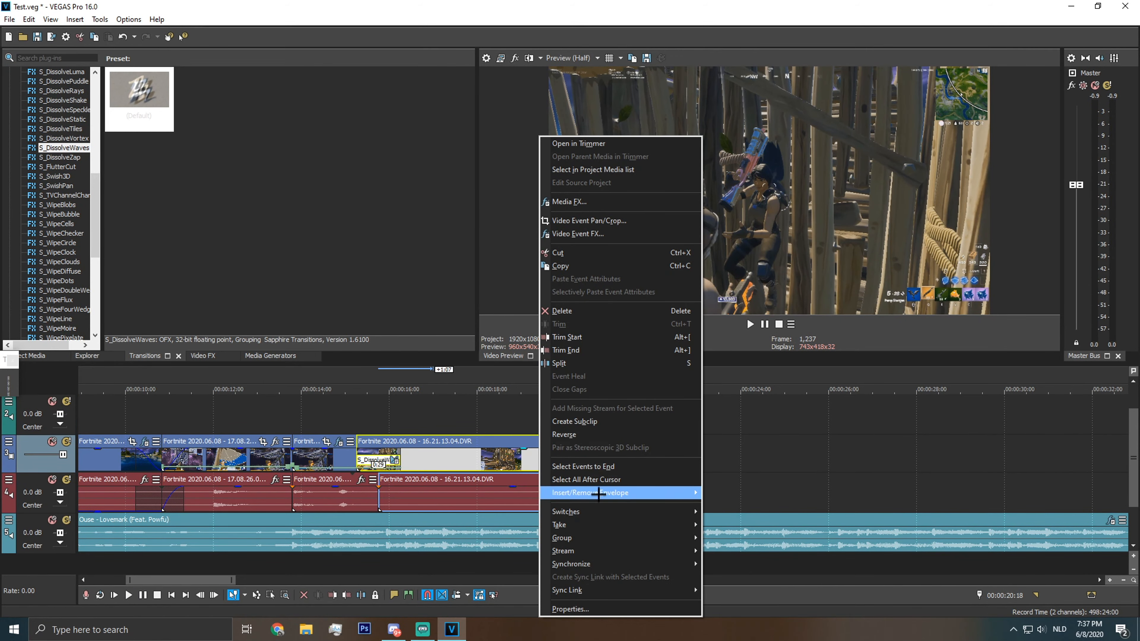
mouse_move(598, 493)
left_click(727, 494)
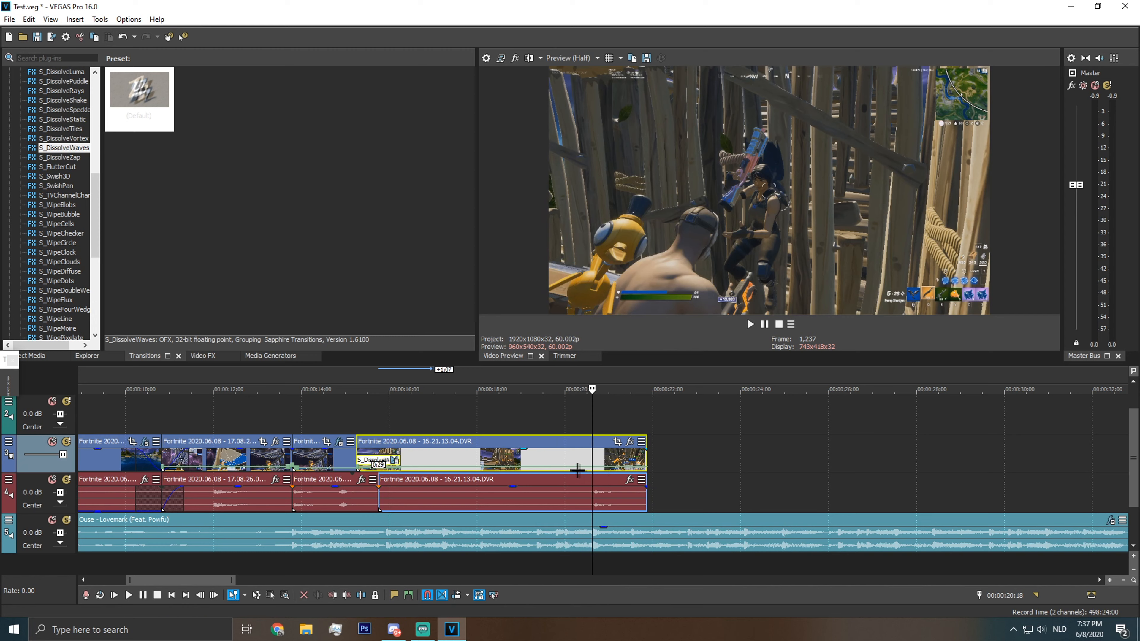
scroll(602, 475, "up", 5)
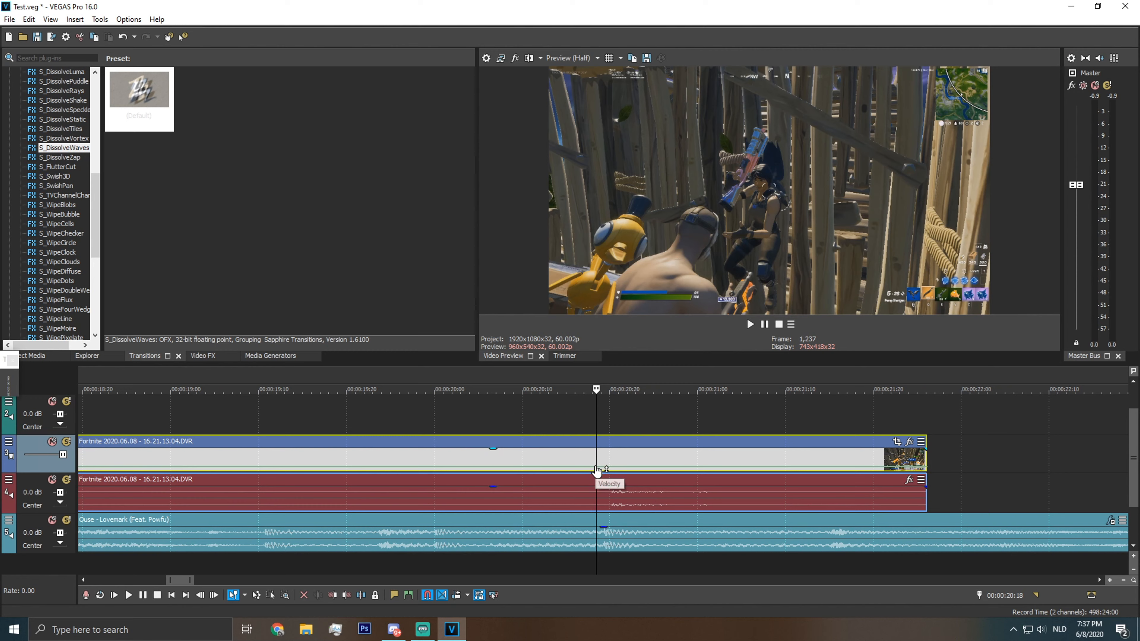
scroll(603, 474, "down", 3)
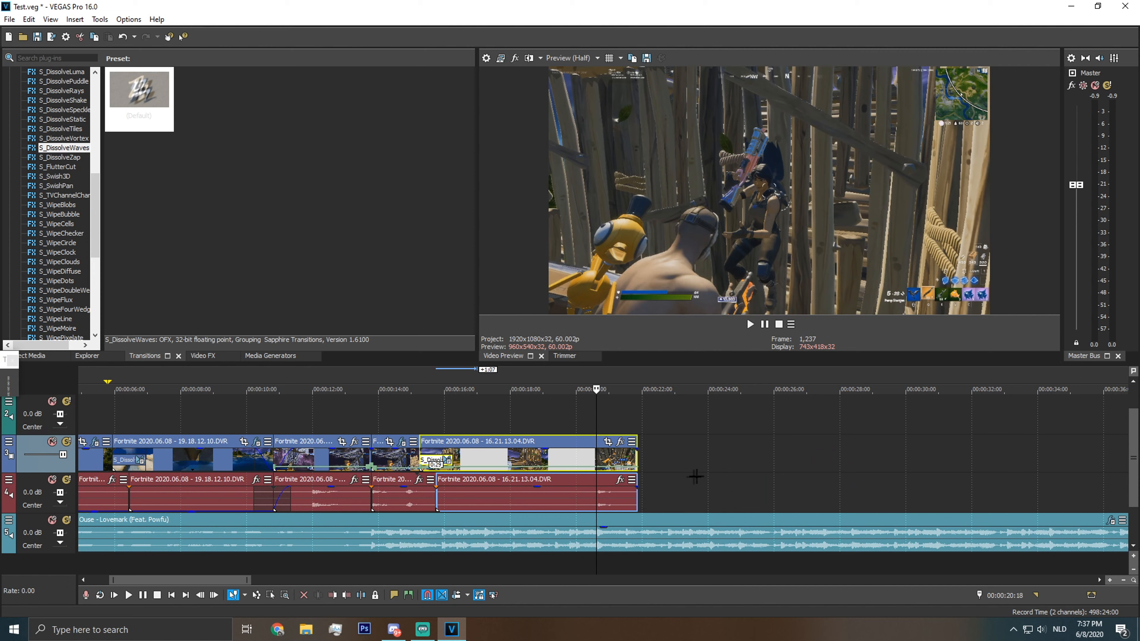
scroll(602, 474, "up", 2)
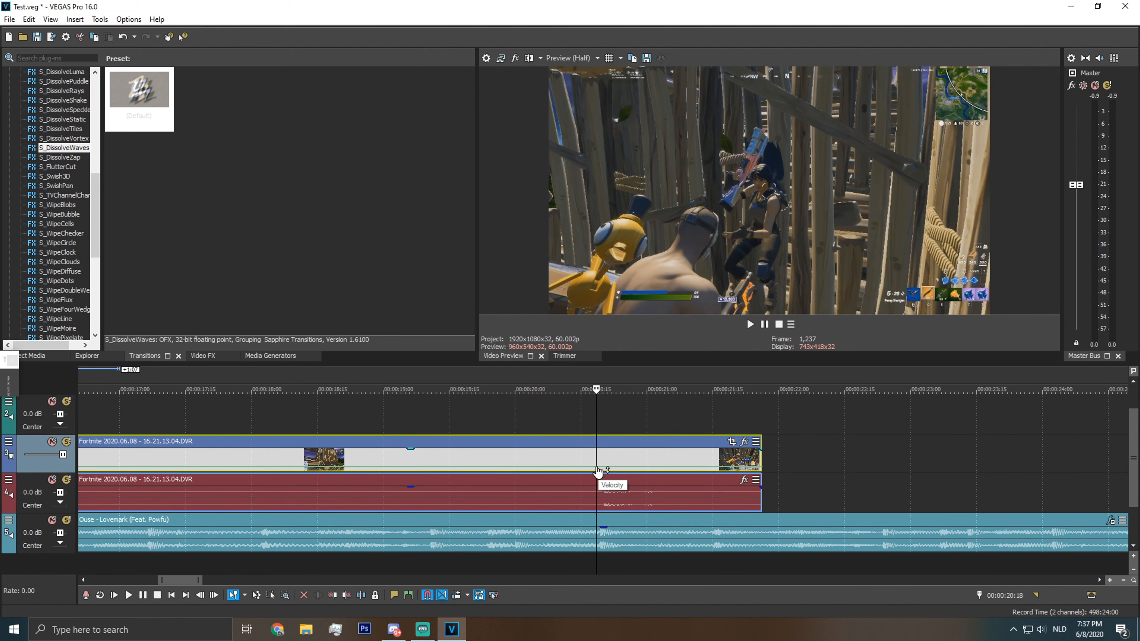
scroll(598, 472, "down", 1)
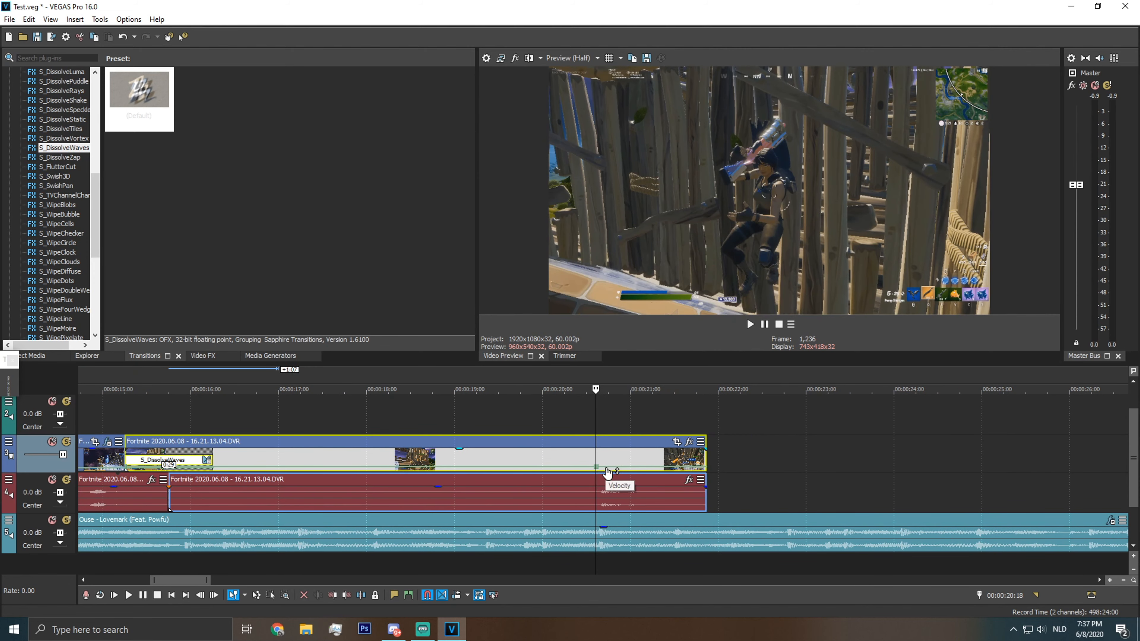
double_click(606, 468)
double_click(584, 468)
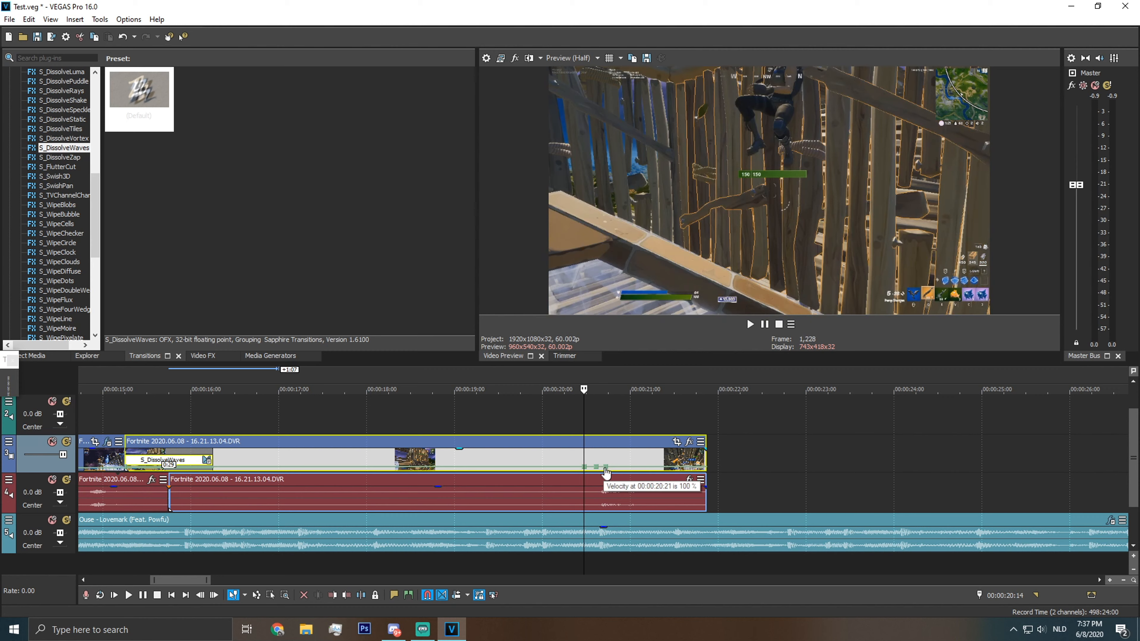
Set the middle velocity point of the last clip, at 00:00:20:18, to 200% forward velocity
right_click(596, 468)
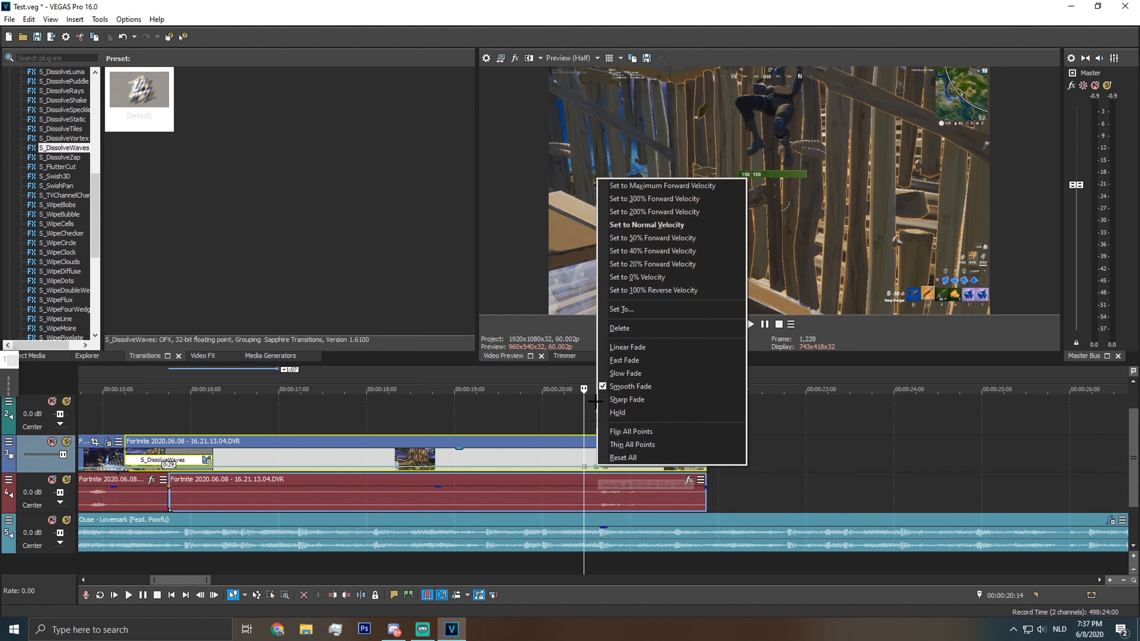
left_click(631, 213)
right_click(605, 469)
left_click(604, 466)
right_click(604, 466)
left_click(628, 234)
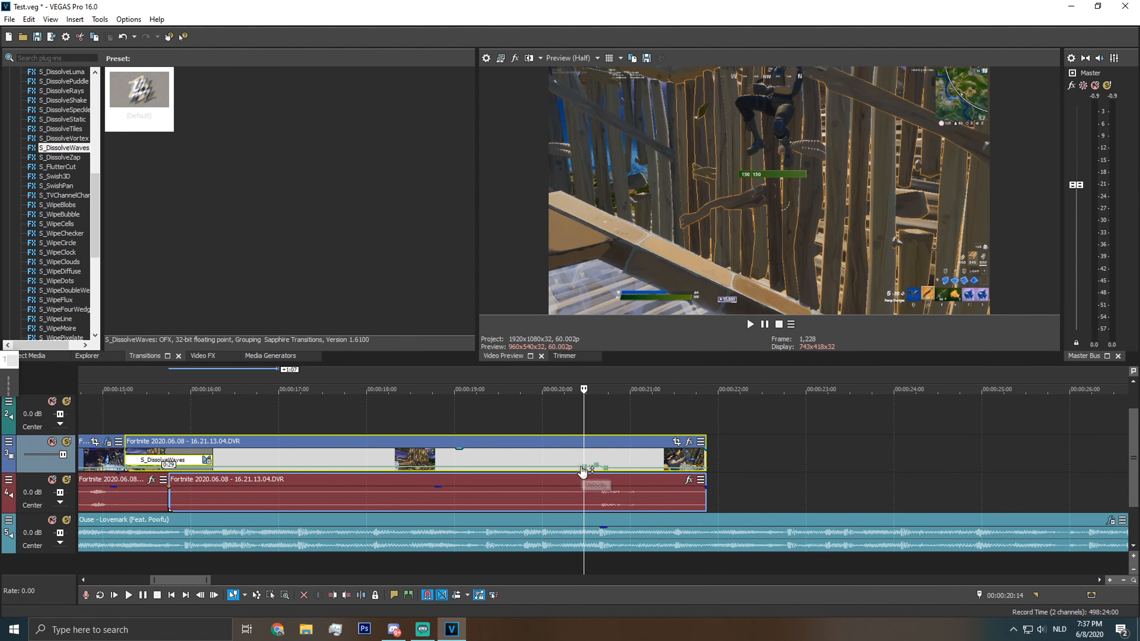
Extend the end of the last clip by 1:01, play it, and trim the end back by 0:07
scroll(625, 445, "down", 5)
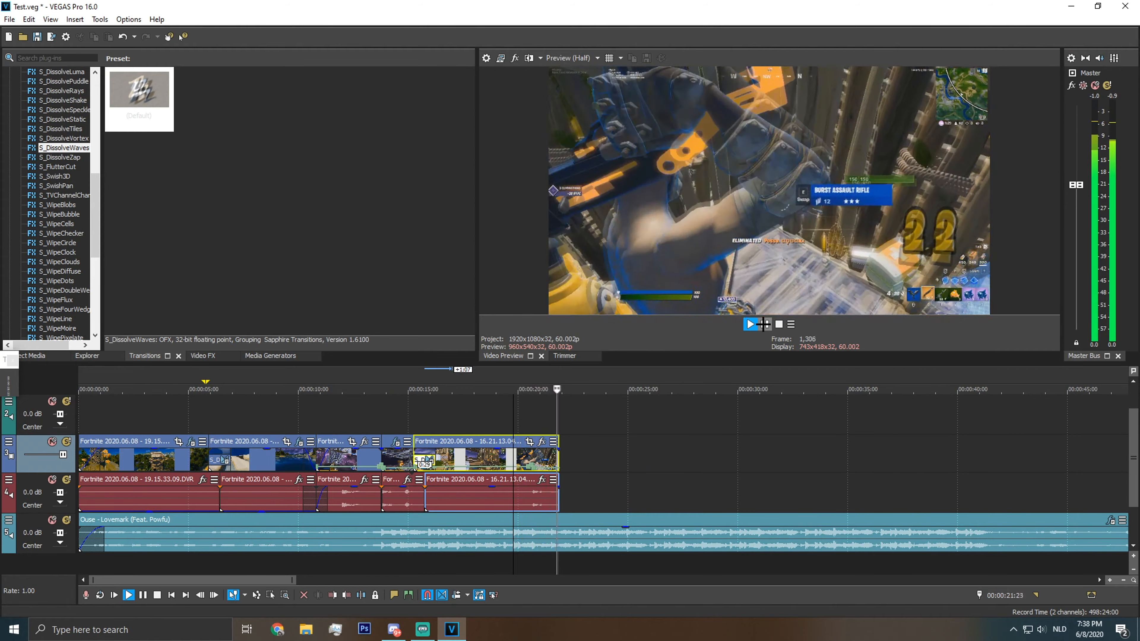
left_click(764, 324)
scroll(542, 520, "up", 5)
left_click_drag(557, 503, 651, 504)
left_click(753, 326)
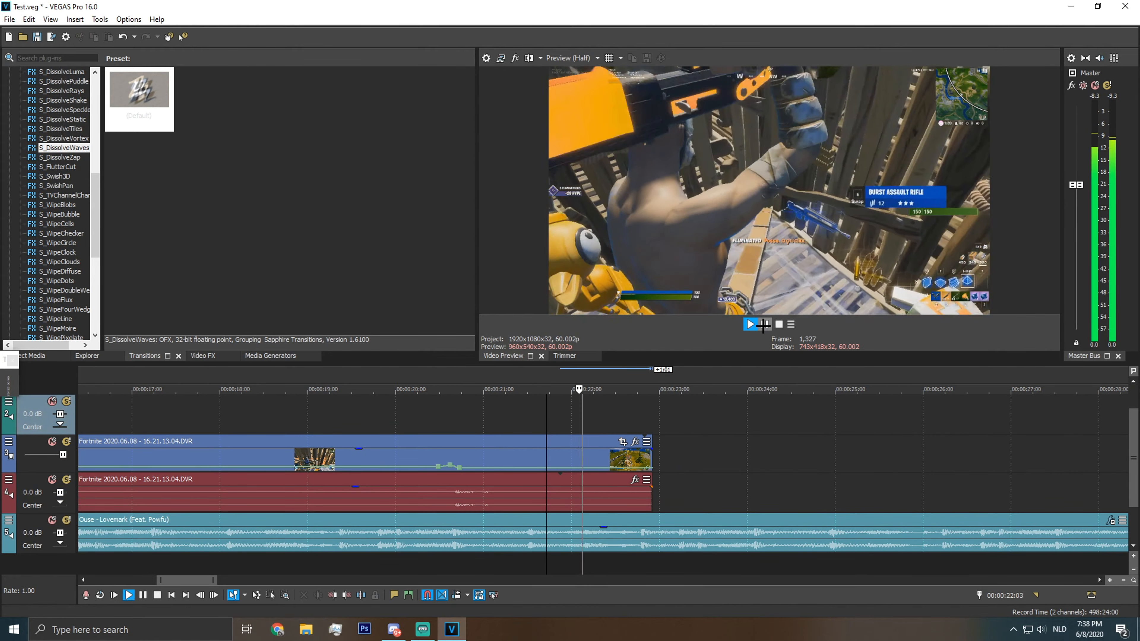
left_click(752, 325)
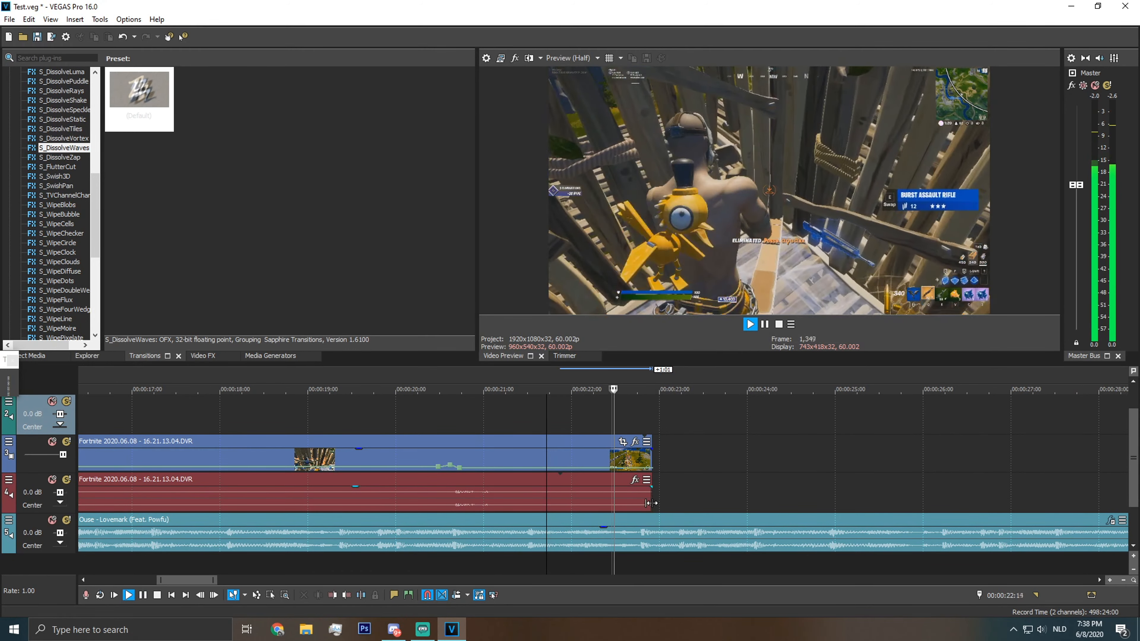
left_click_drag(642, 507, 619, 507)
left_click(764, 324)
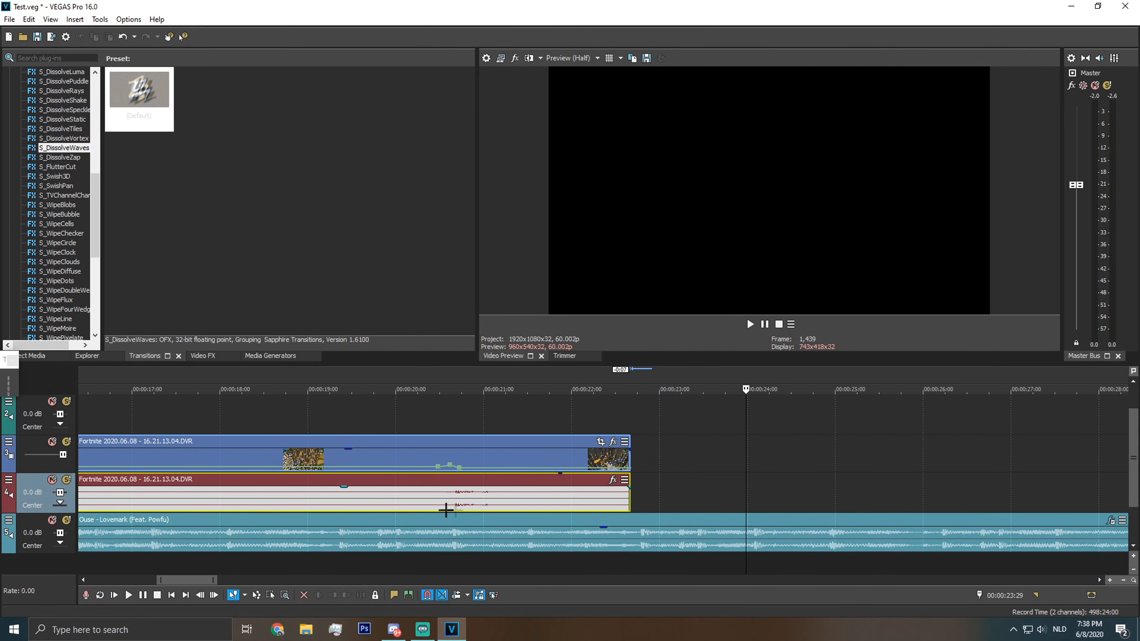
Split the last clip at 00:00:20:18 and apply the Gaussian Blur effect with the Light Blur preset to its second part
left_click(450, 497)
key("s")
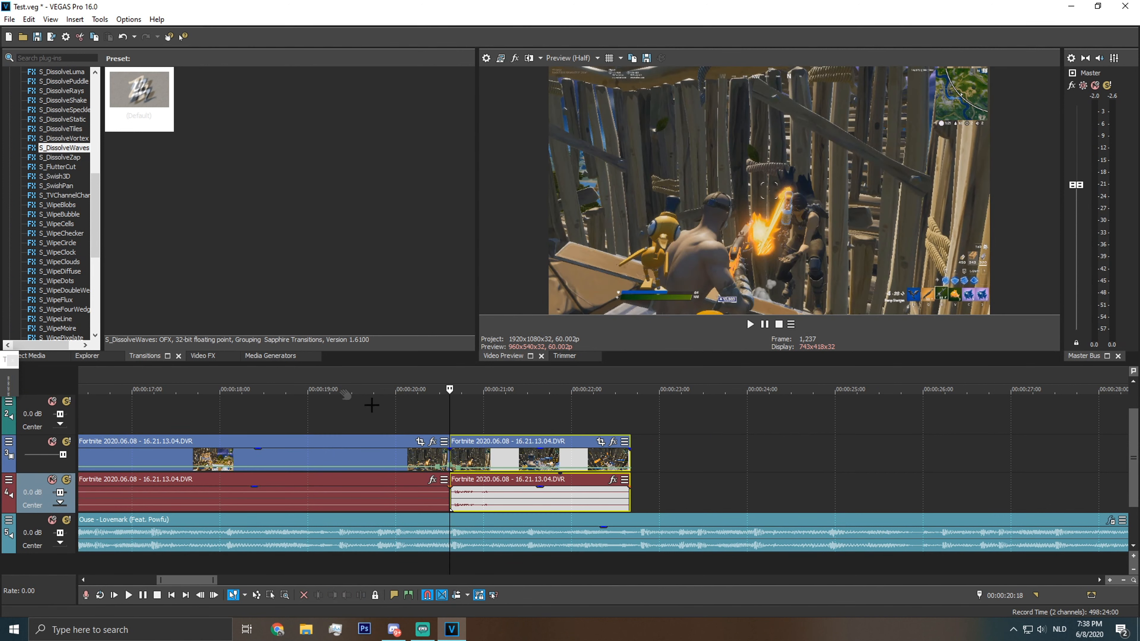
scroll(68, 180, "up", 2)
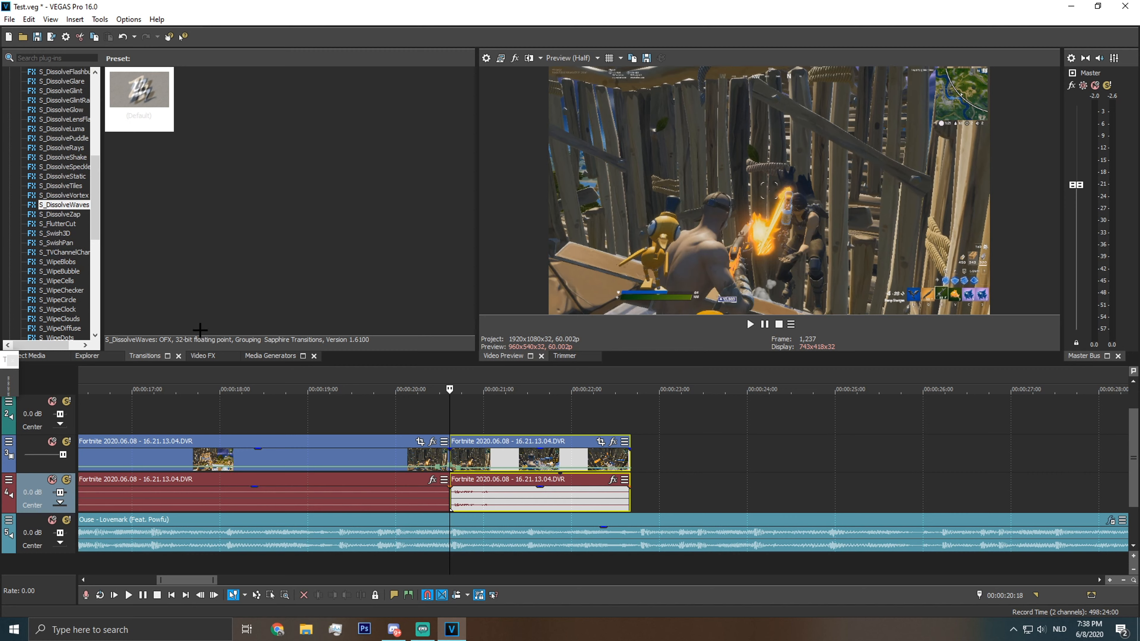
type("Chroma")
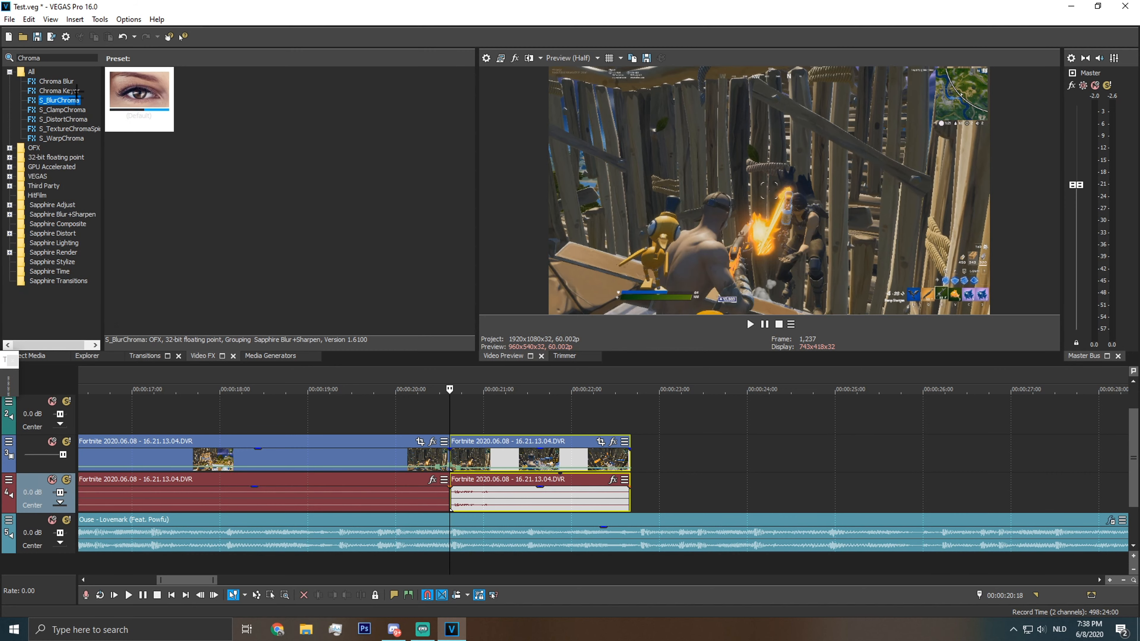
double_click(55, 58)
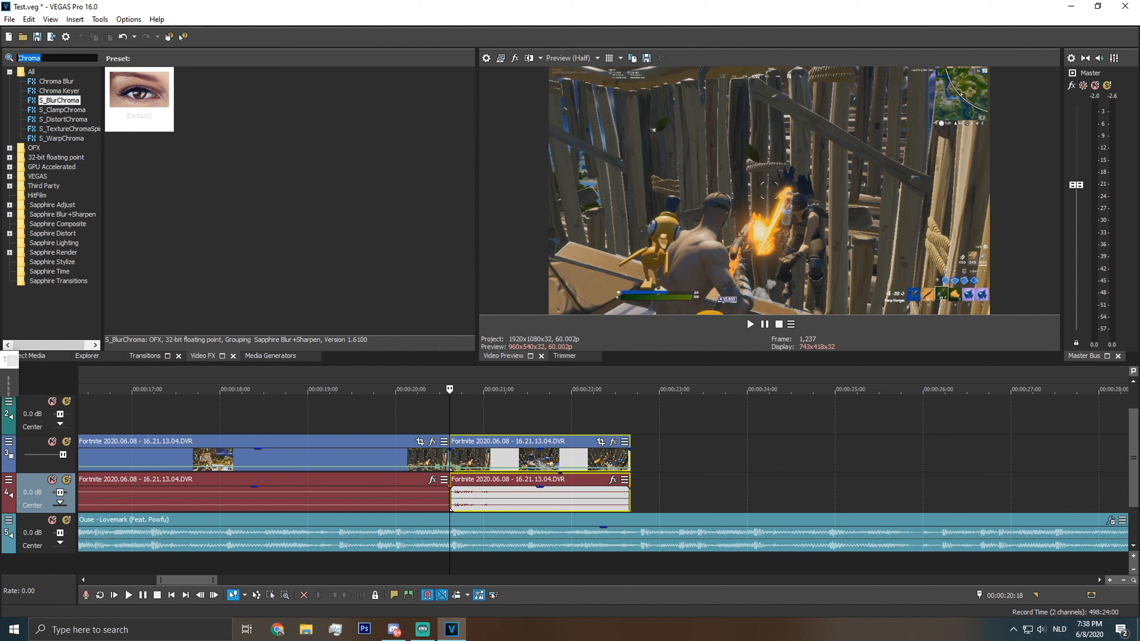
type("Gauss")
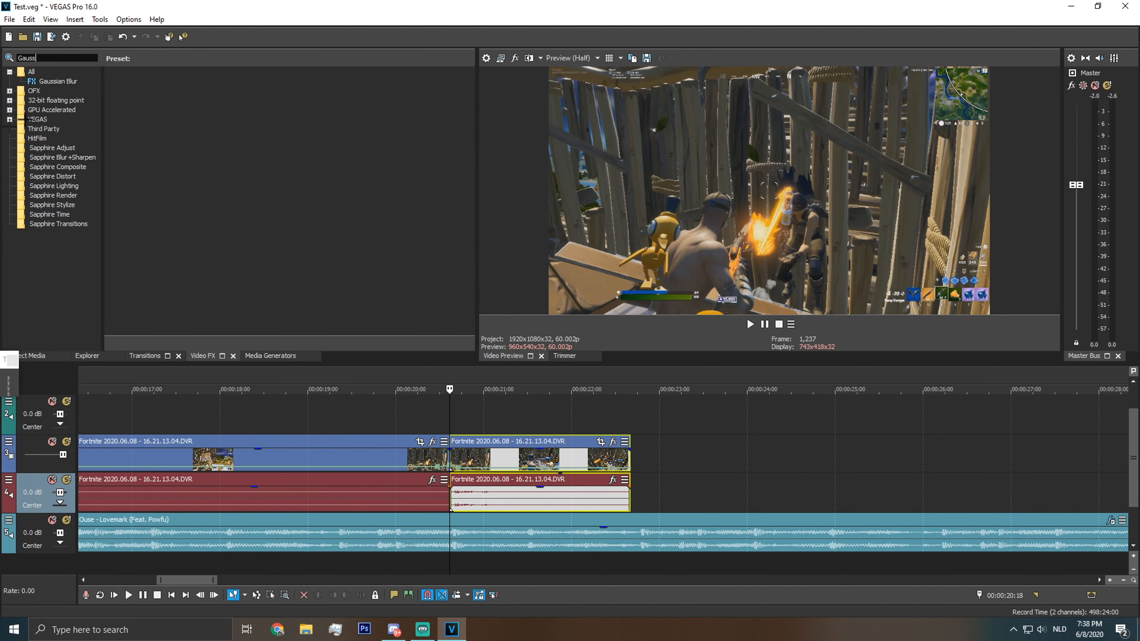
left_click(65, 81)
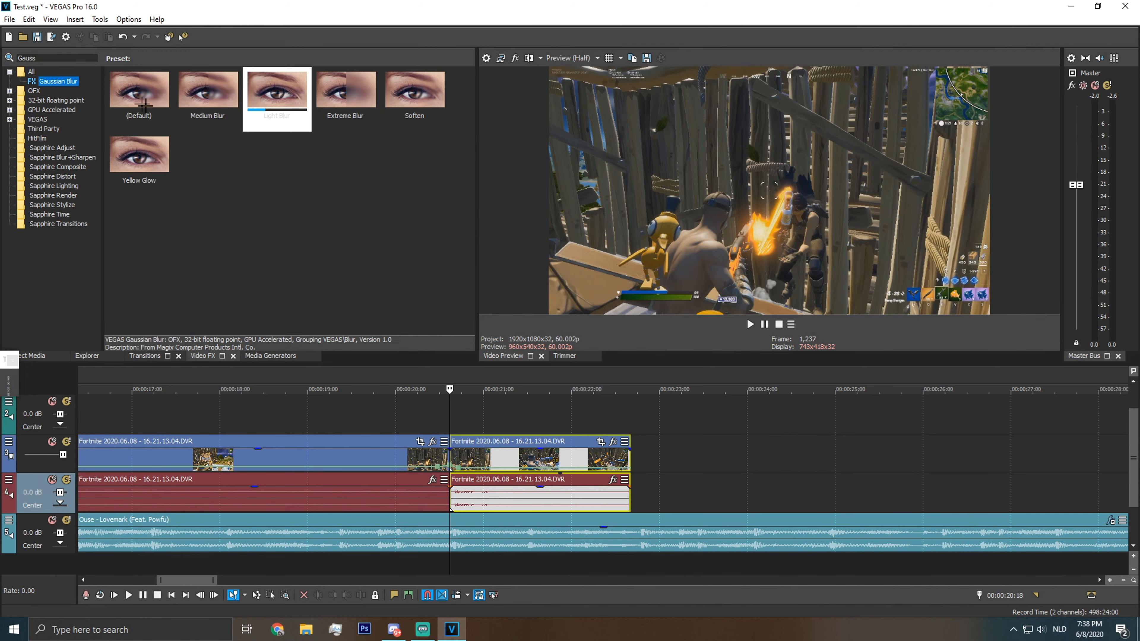
left_click(273, 108)
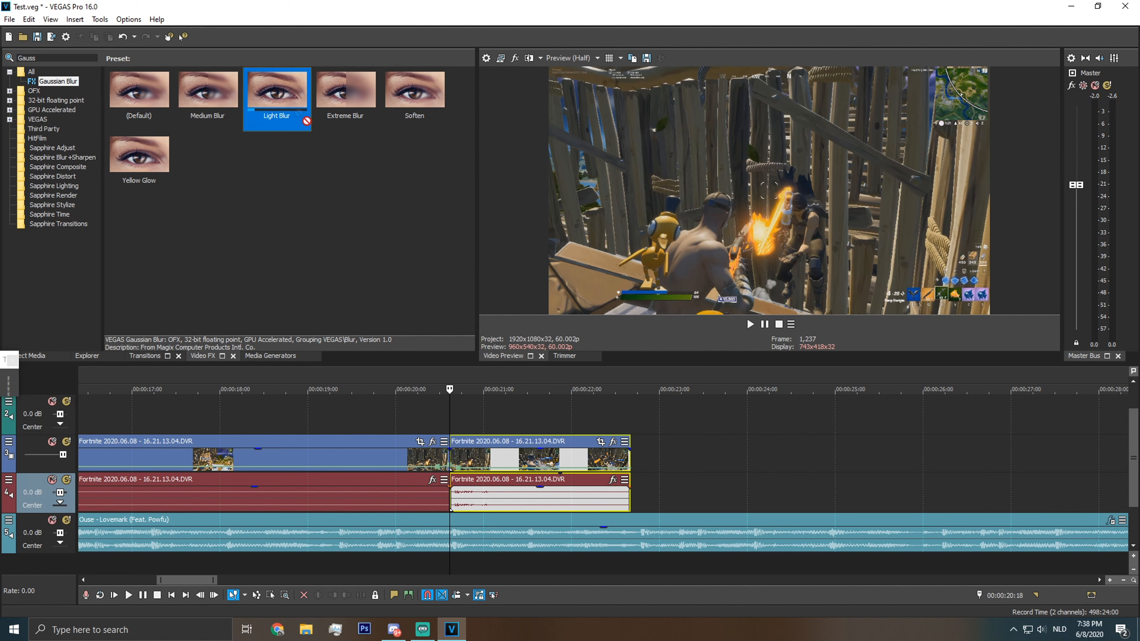
left_click_drag(507, 458, 507, 458)
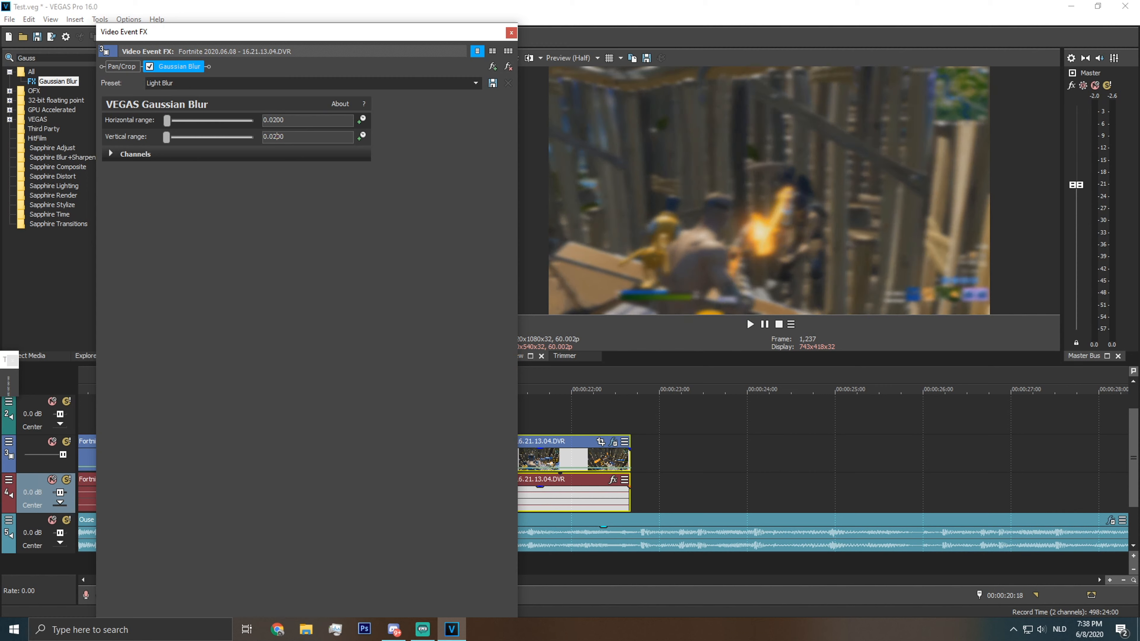
Animate the Gaussian Blur's horizontal and vertical range from 0.0200 at the clip start to 0.0000 at 00:00:01:16, then close the effect settings
left_click(361, 119)
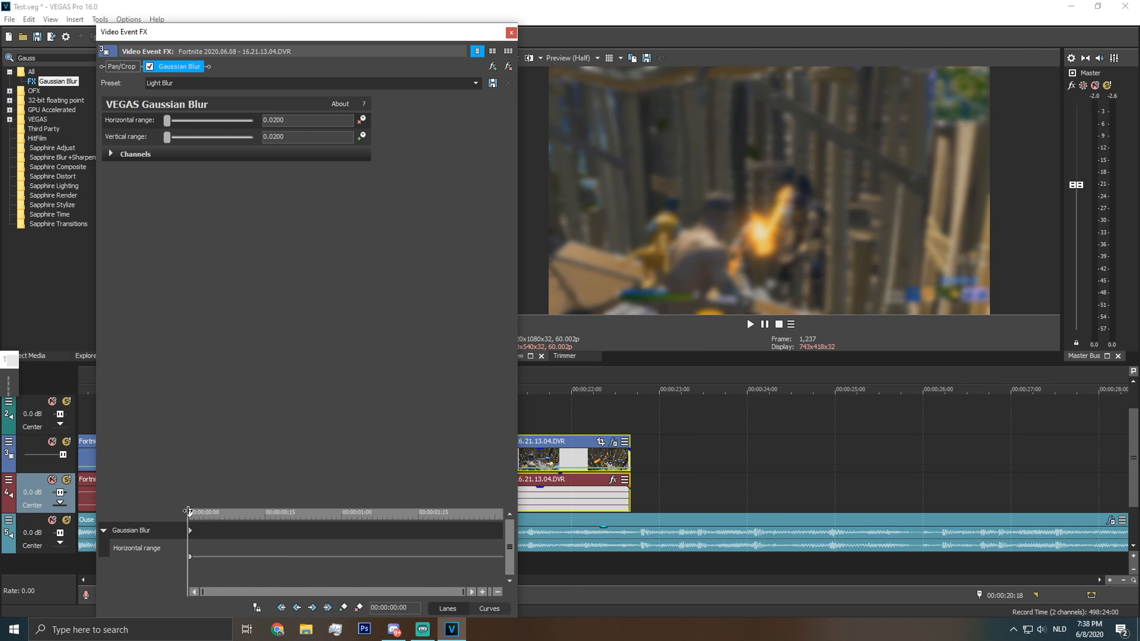
left_click_drag(185, 512, 429, 510)
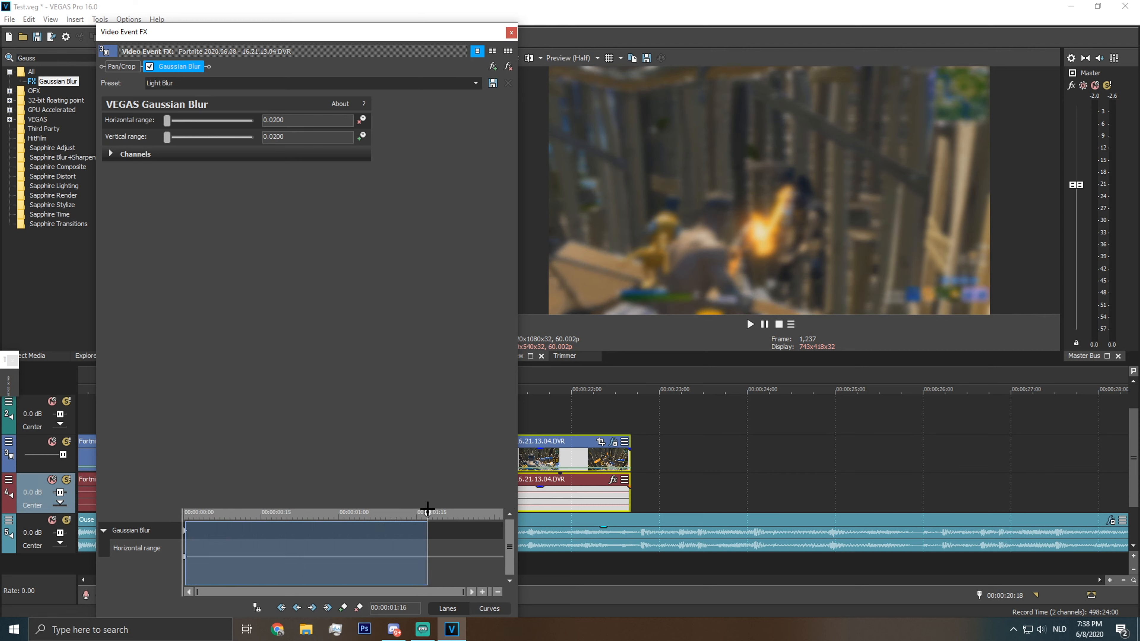
left_click(417, 522)
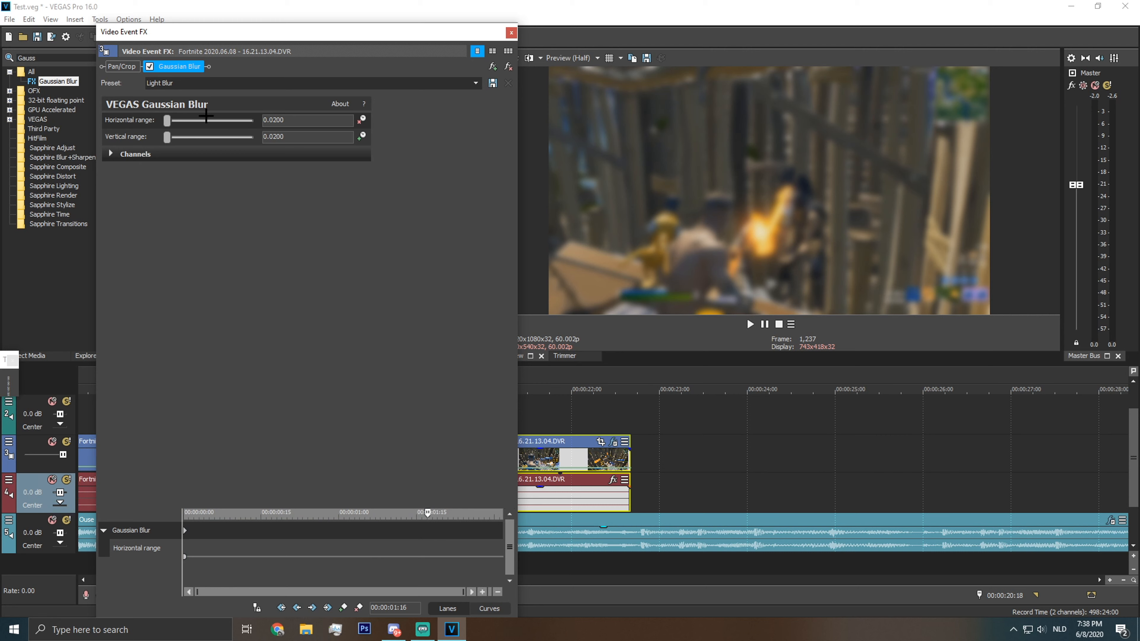
left_click_drag(166, 120, 162, 120)
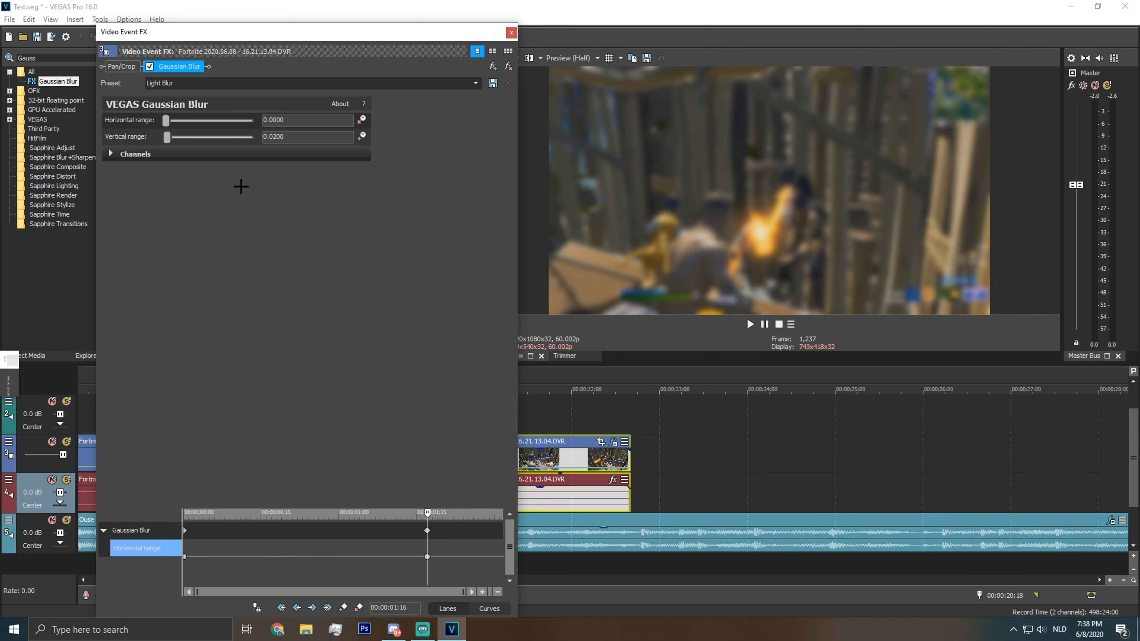
left_click(361, 135)
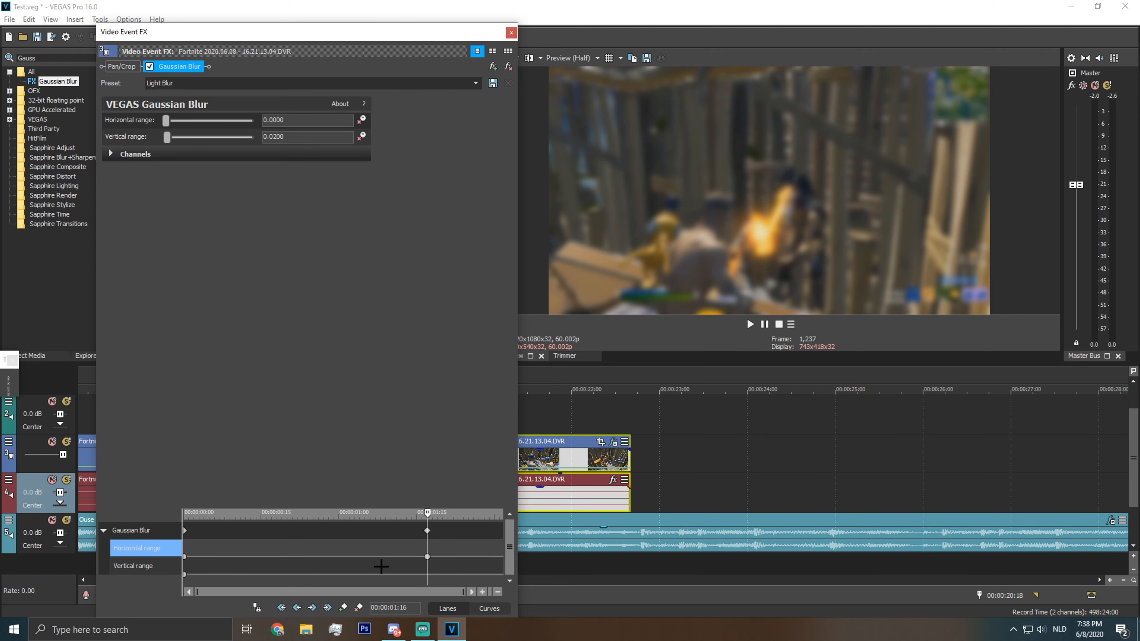
left_click_drag(166, 137, 162, 137)
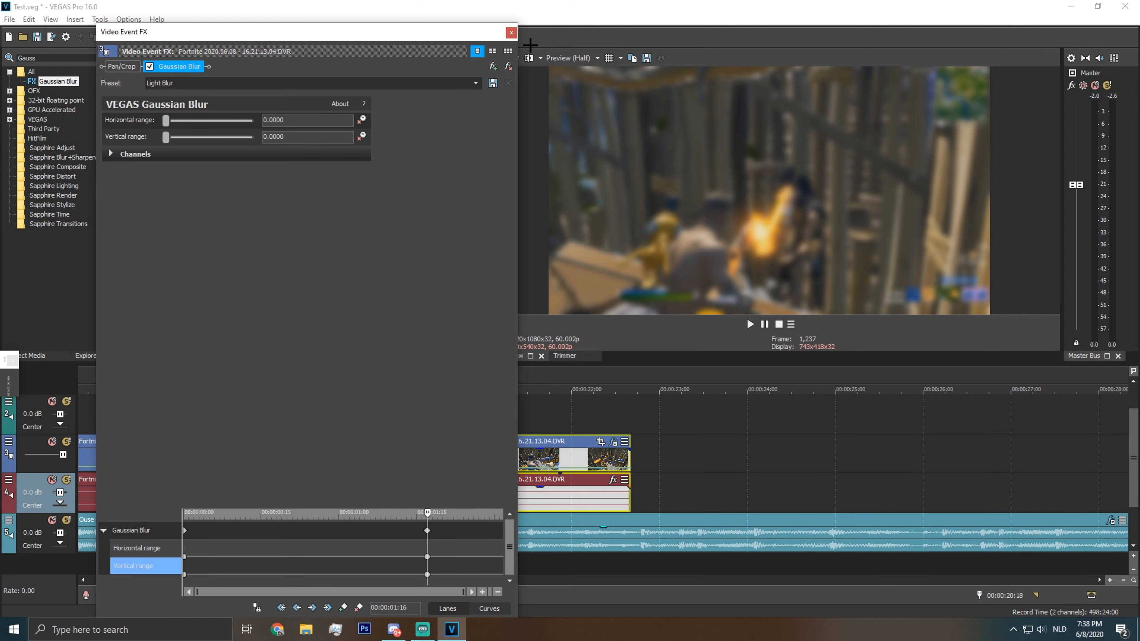
left_click(511, 32)
Play the timeline from 00:00:19:23 to the end of the last clip to check the animated blur
left_click(378, 413)
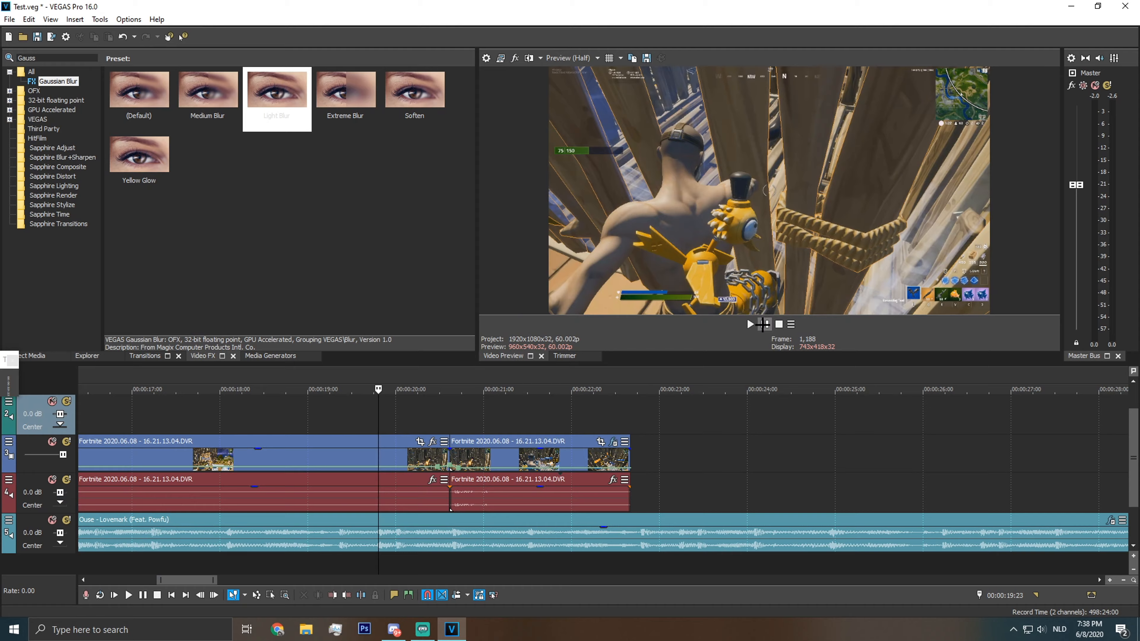
key("space")
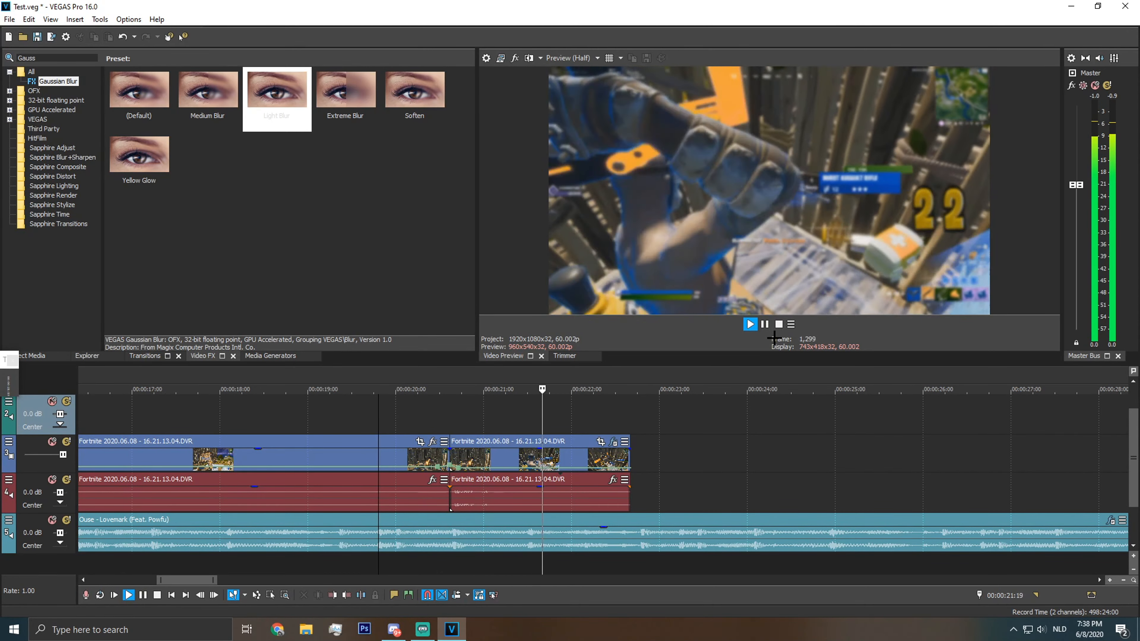
left_click(764, 323)
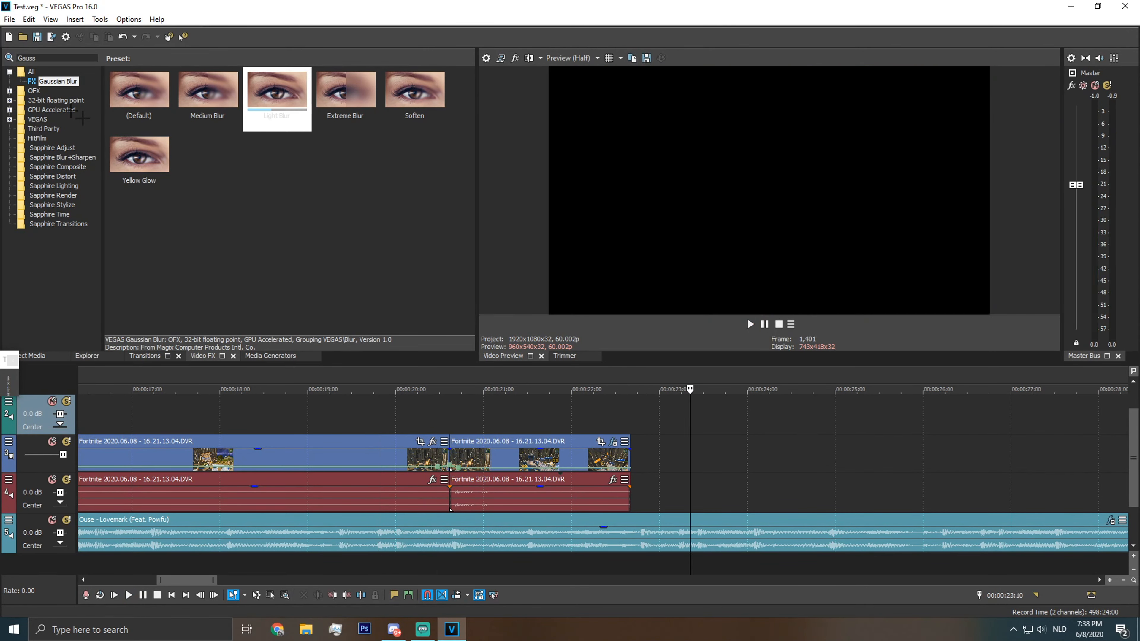
Apply the S_Shake effect to the last clip and load its God Shake preset
double_click(27, 58)
type("Shake")
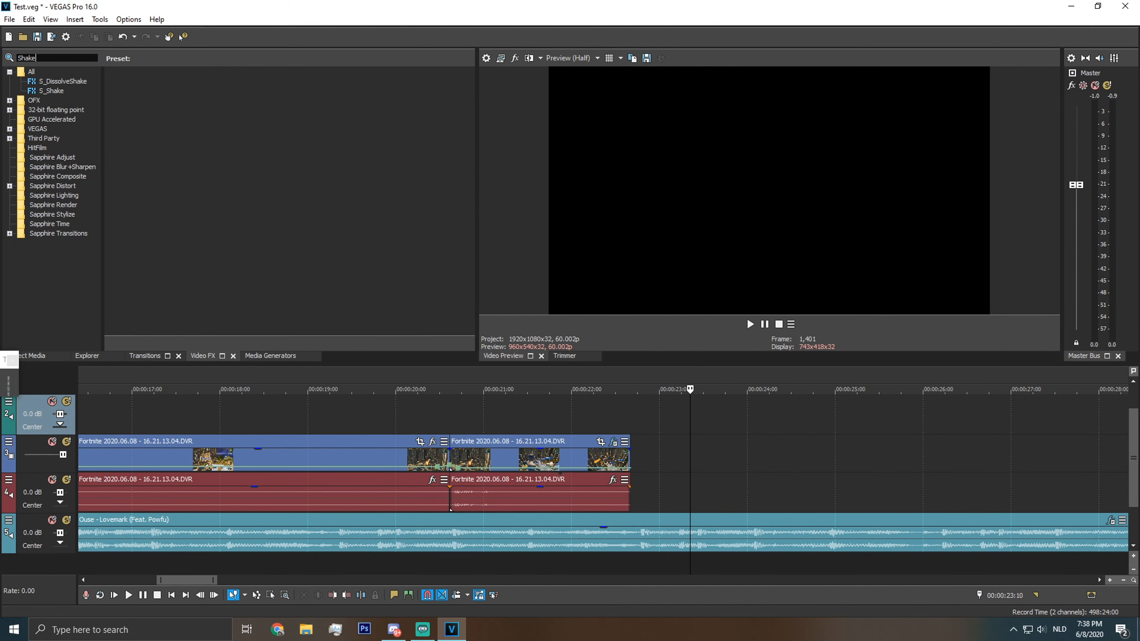
left_click(64, 92)
left_click_drag(129, 113, 505, 466)
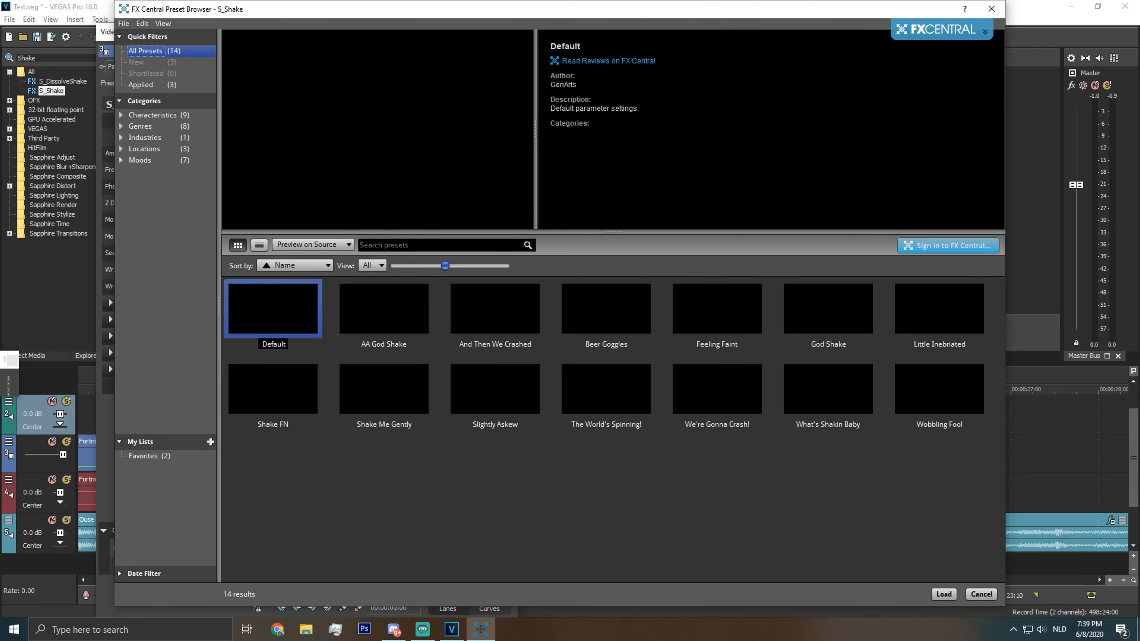
left_click(828, 309)
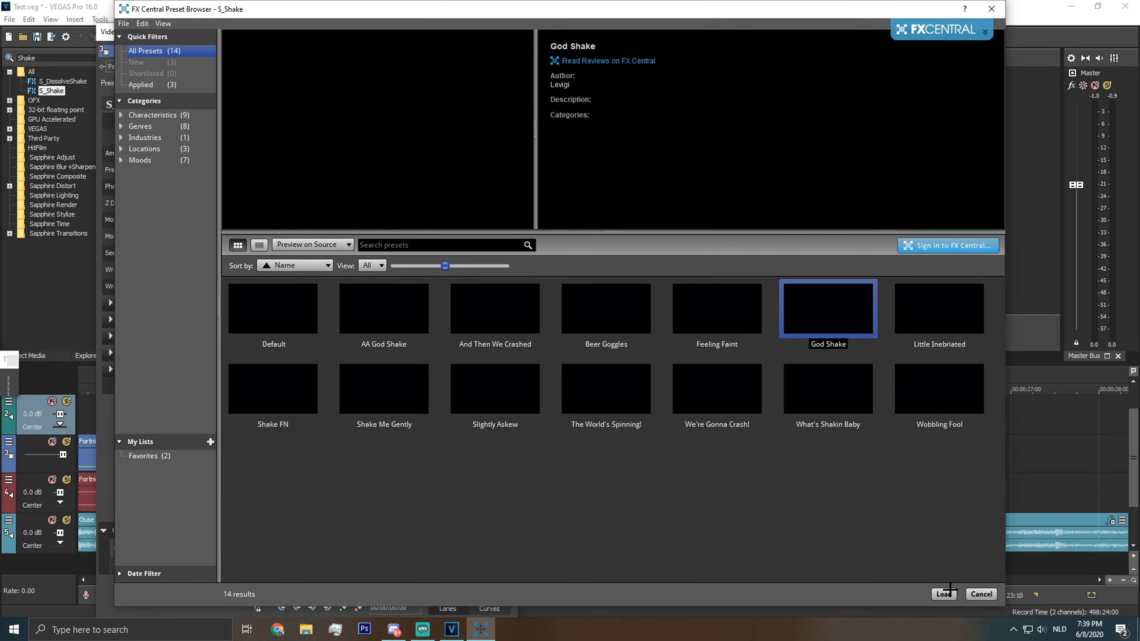
left_click(944, 593)
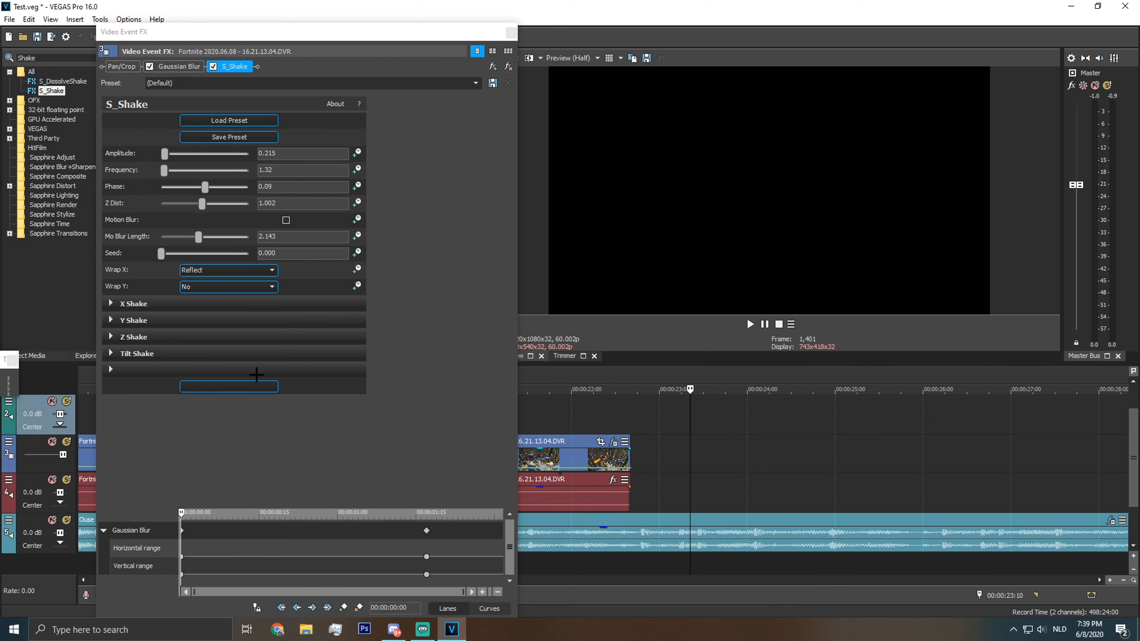
Animate the shake amplitude from 0.215 at the clip start to its minimum at 00:00:02:01, then play the result
left_click(356, 150)
left_click_drag(181, 513, 1023, 437)
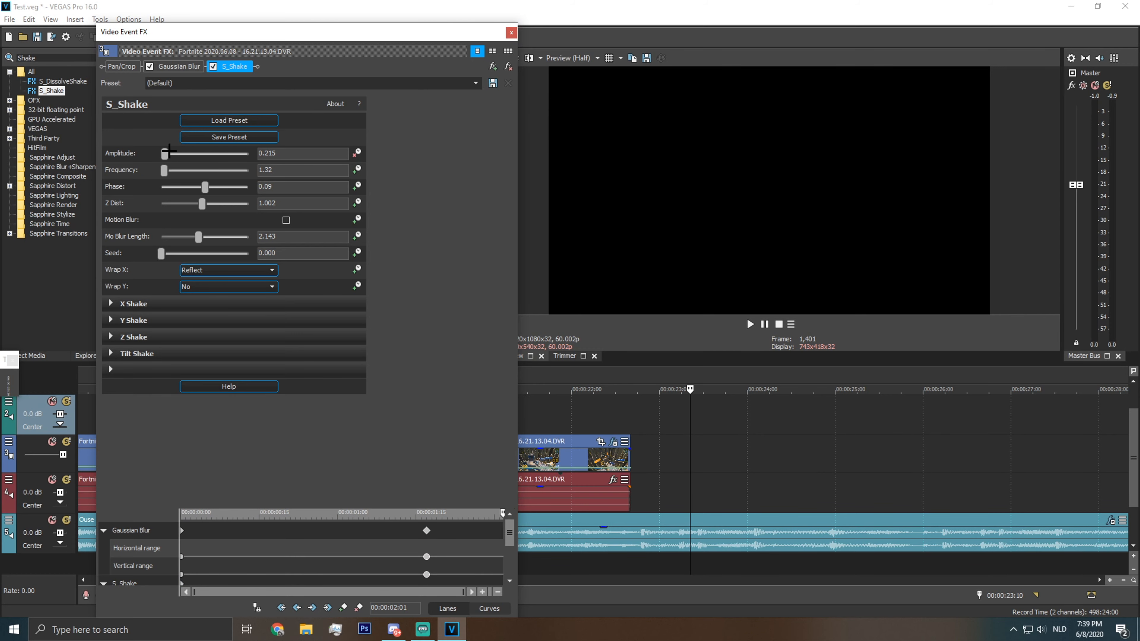
left_click_drag(169, 151, 111, 135)
left_click(510, 33)
left_click(416, 407)
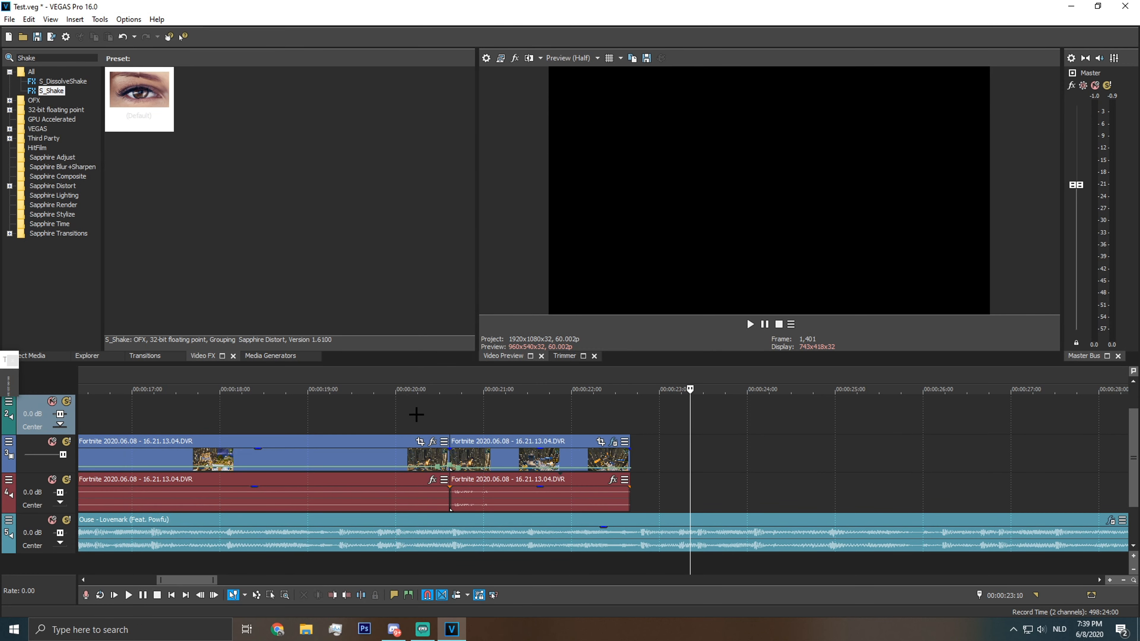
key("space")
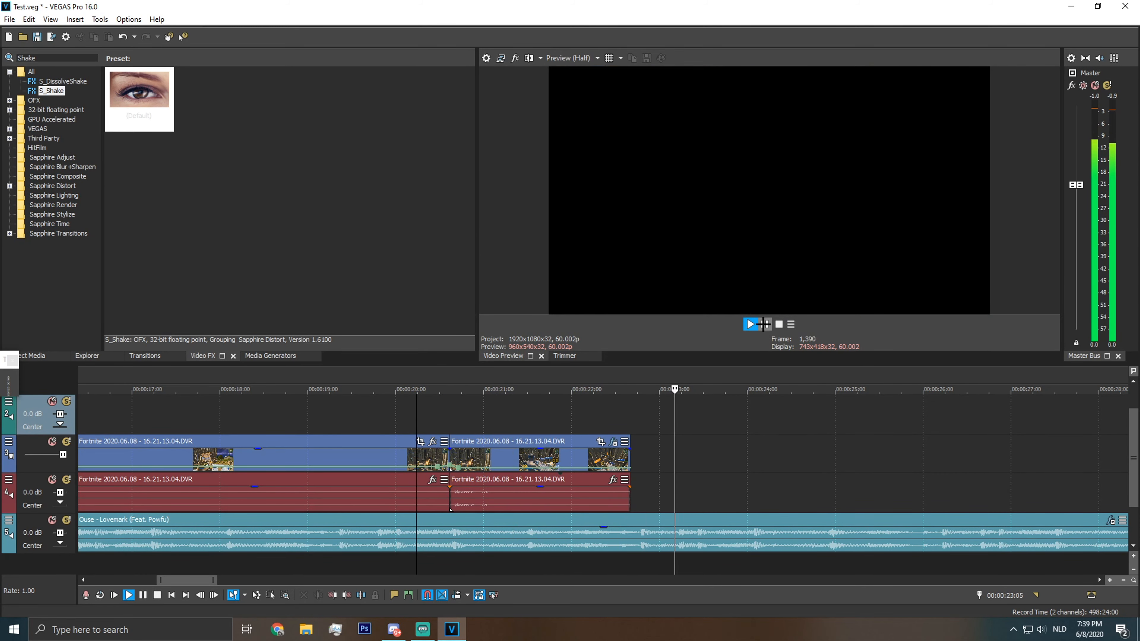
Try a shake frequency of 2.13 with a short playback, then set the frequency to 1.52
left_click(613, 441)
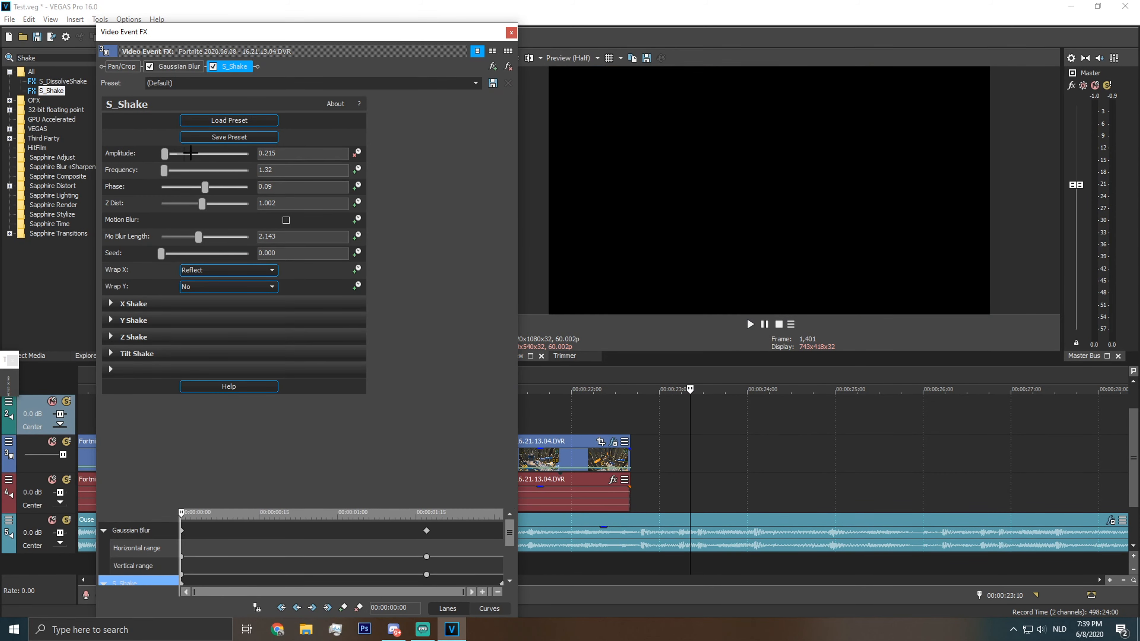
left_click(548, 404)
left_click(749, 323)
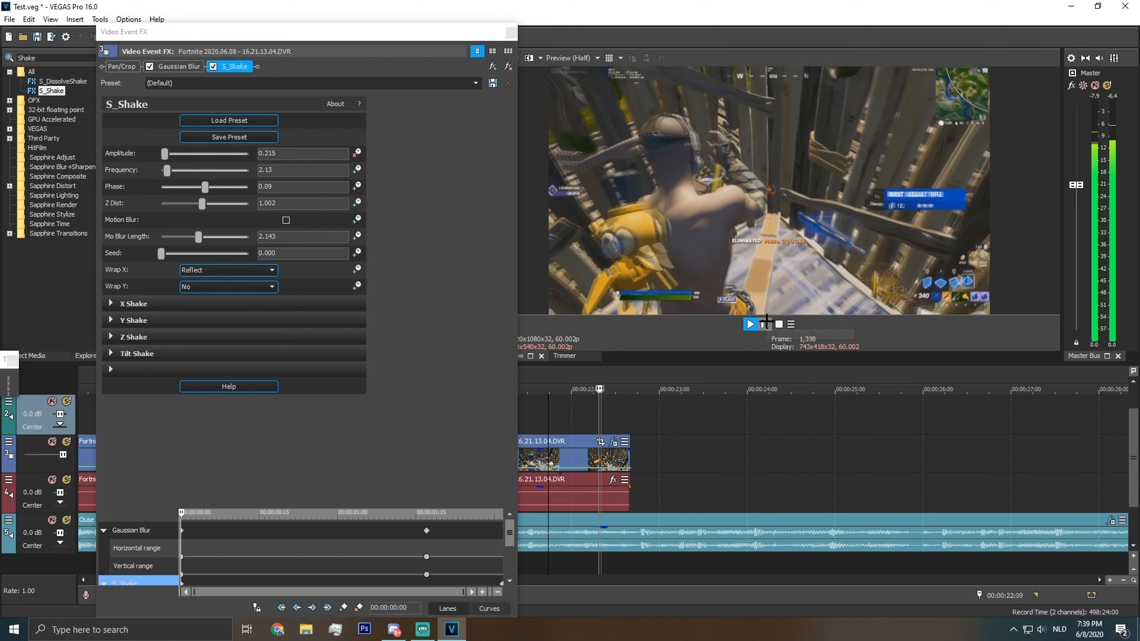
left_click(765, 323)
left_click_drag(167, 169, 167, 170)
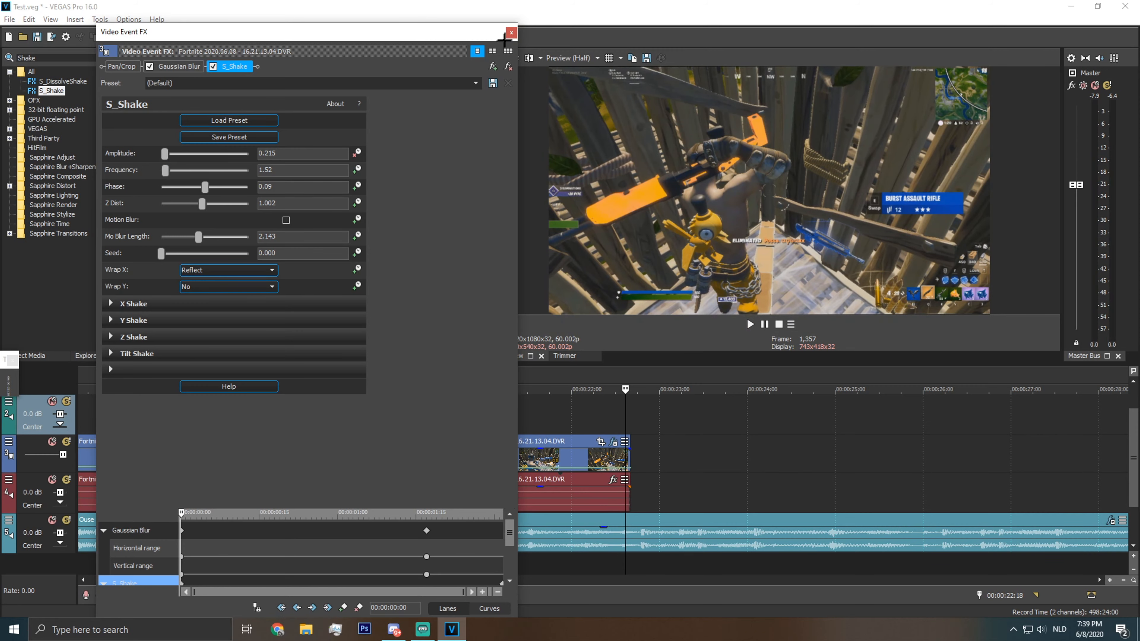
Close the effect settings and play from shortly before the last clip to past its end to check the shake
left_click(511, 33)
left_click(422, 406)
left_click(750, 324)
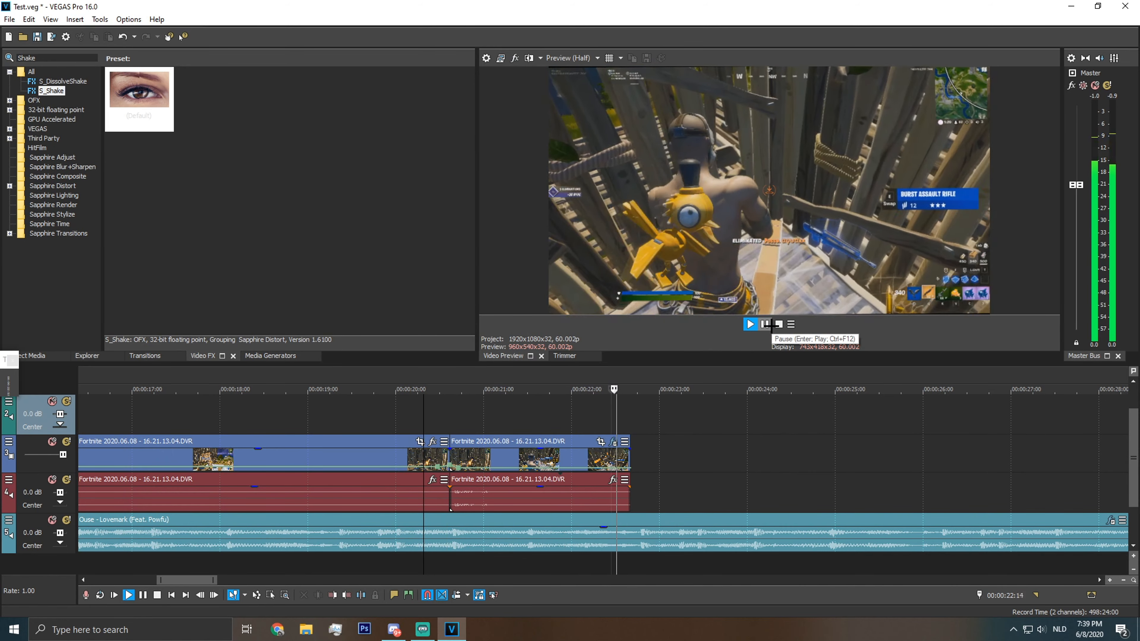
left_click(768, 325)
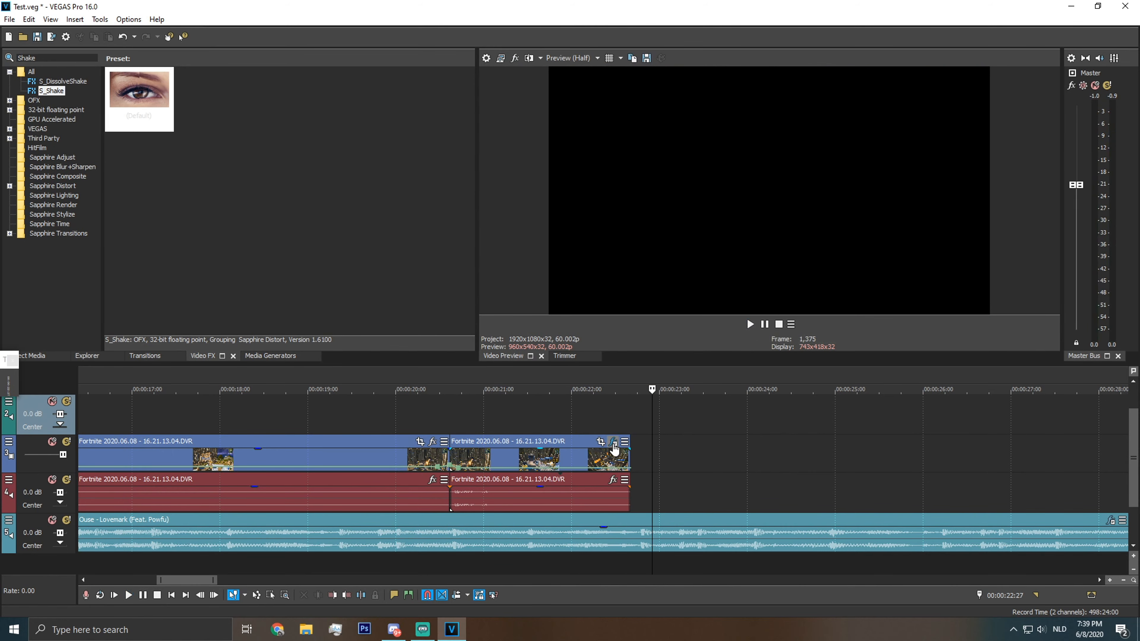
Split the last clip and its audio at 00:00:20:28
left_click(485, 500)
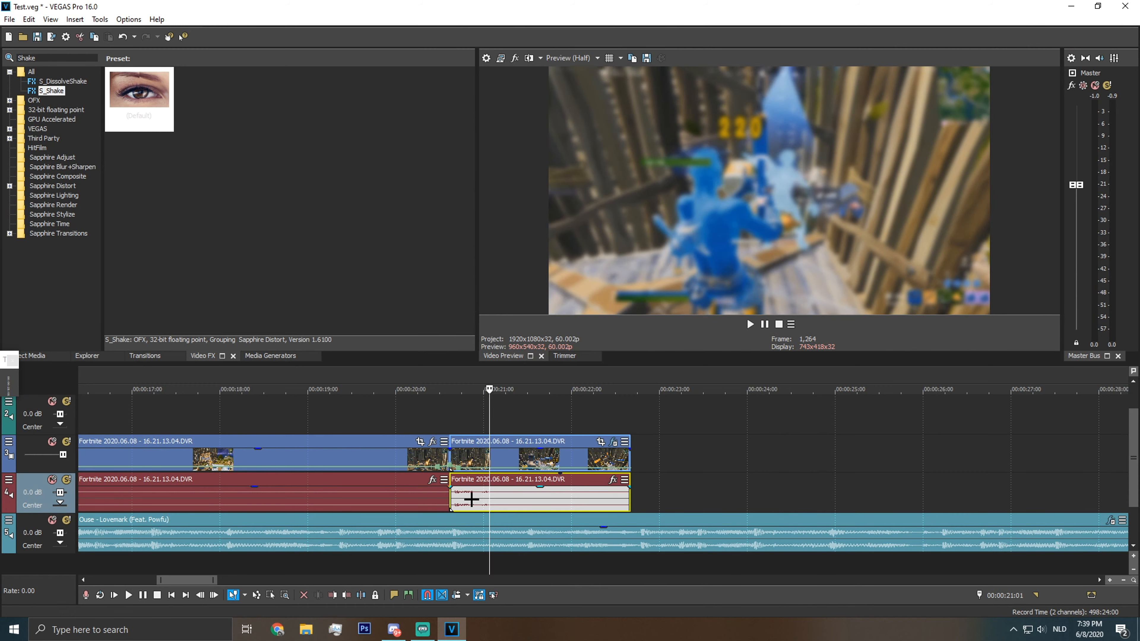
left_click(471, 499)
left_click(476, 498)
left_click(481, 498)
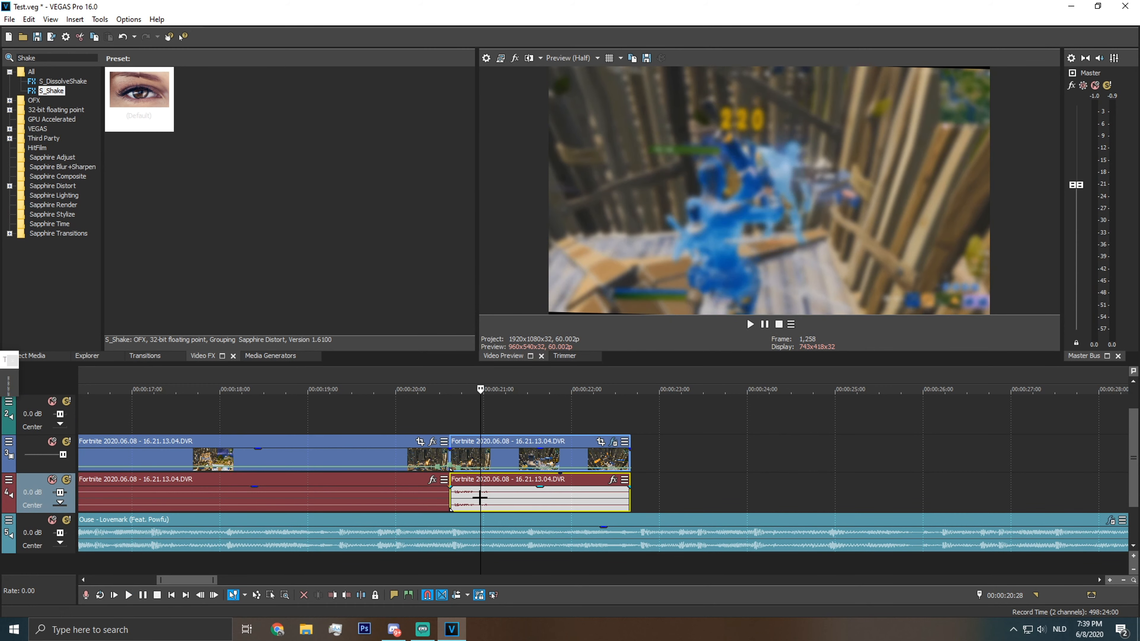
key("s")
Add ExpressFX Equalization with 25.0 dB bass to the short audio piece ending at 00:00:20:28, then play from 00:00:20:08
left_click(463, 480)
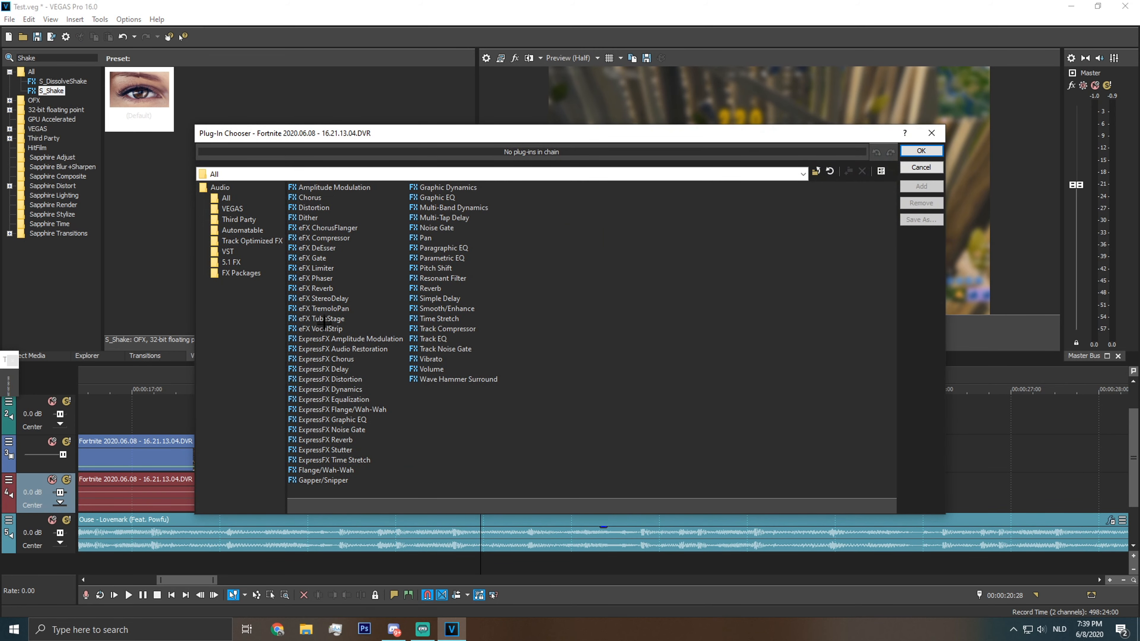
left_click(326, 399)
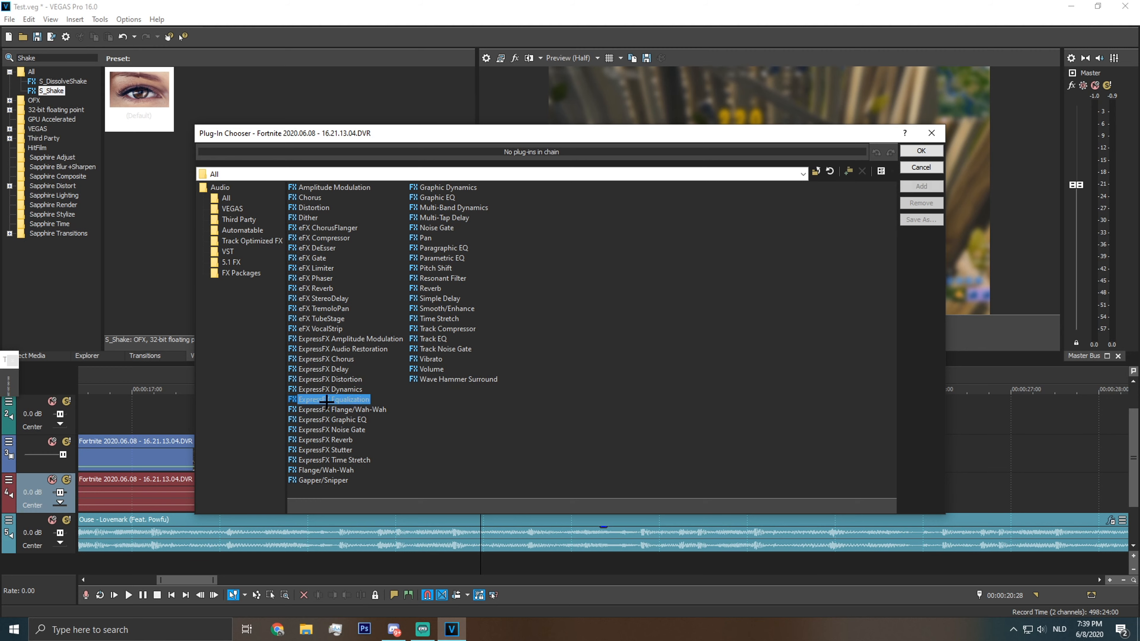
left_click(907, 153)
left_click_drag(120, 208, 94, 5)
left_click(421, 415)
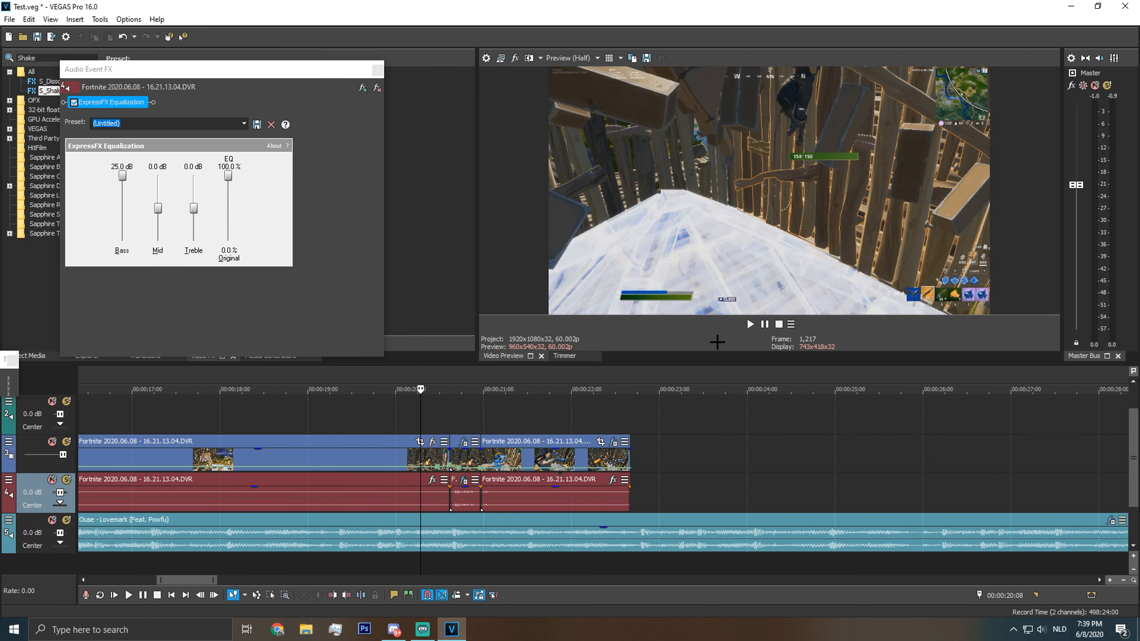
left_click(750, 323)
left_click(765, 323)
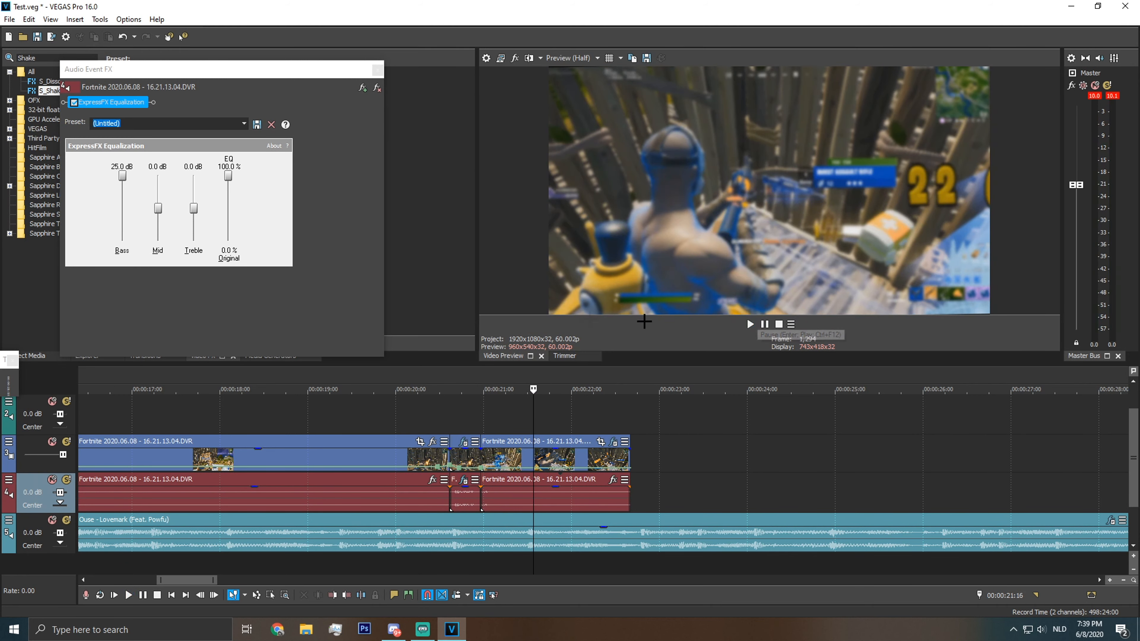
Set the equalizer's bass to 5.3 dB and treble to -2.8 dB, play from 00:00:20:10, and close its settings
left_click_drag(121, 176, 122, 184)
left_click_drag(194, 208, 194, 221)
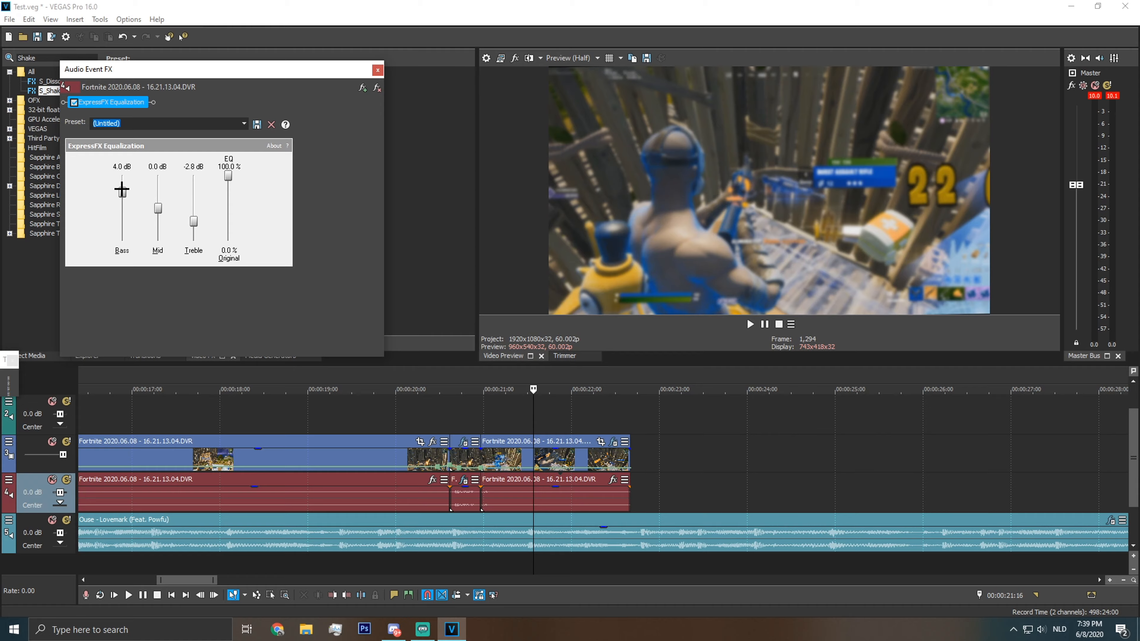
left_click(426, 399)
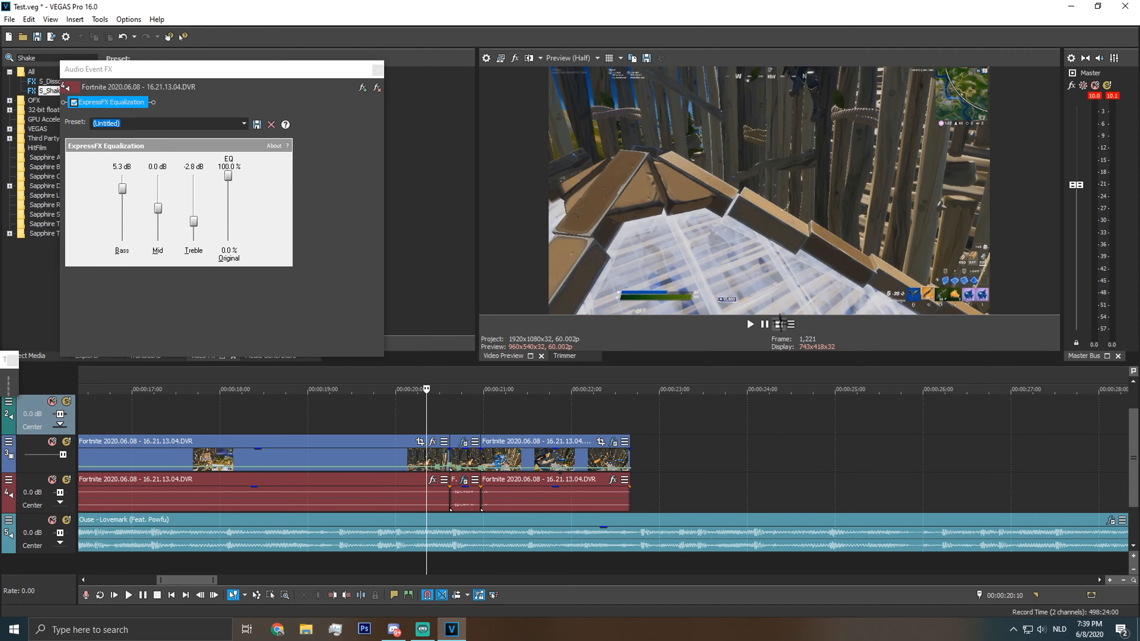
left_click(754, 324)
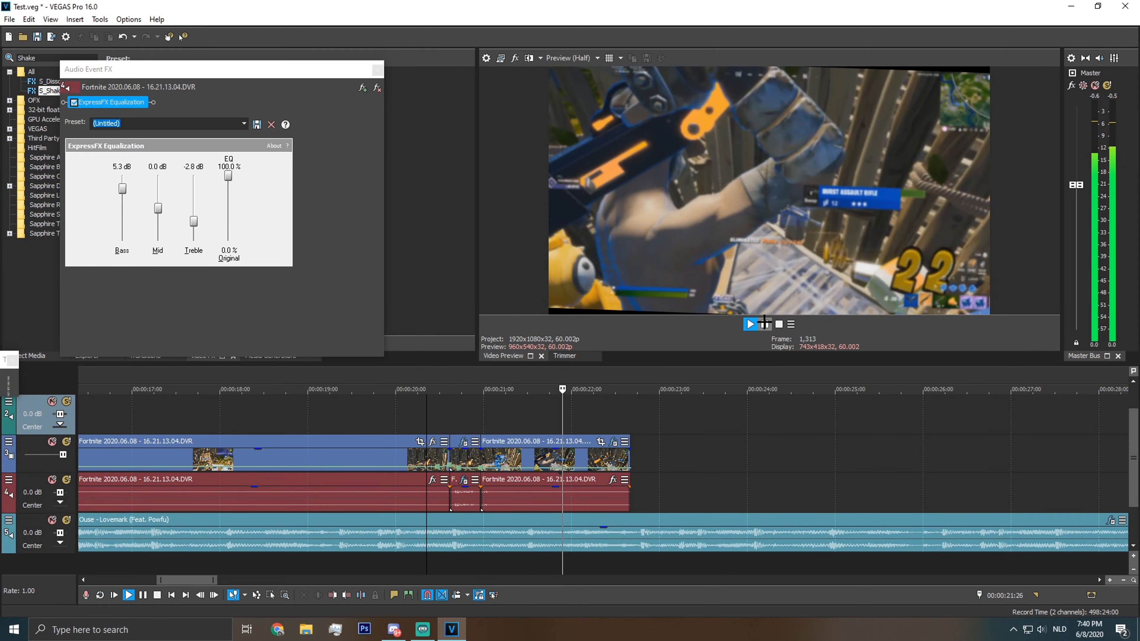
left_click(763, 324)
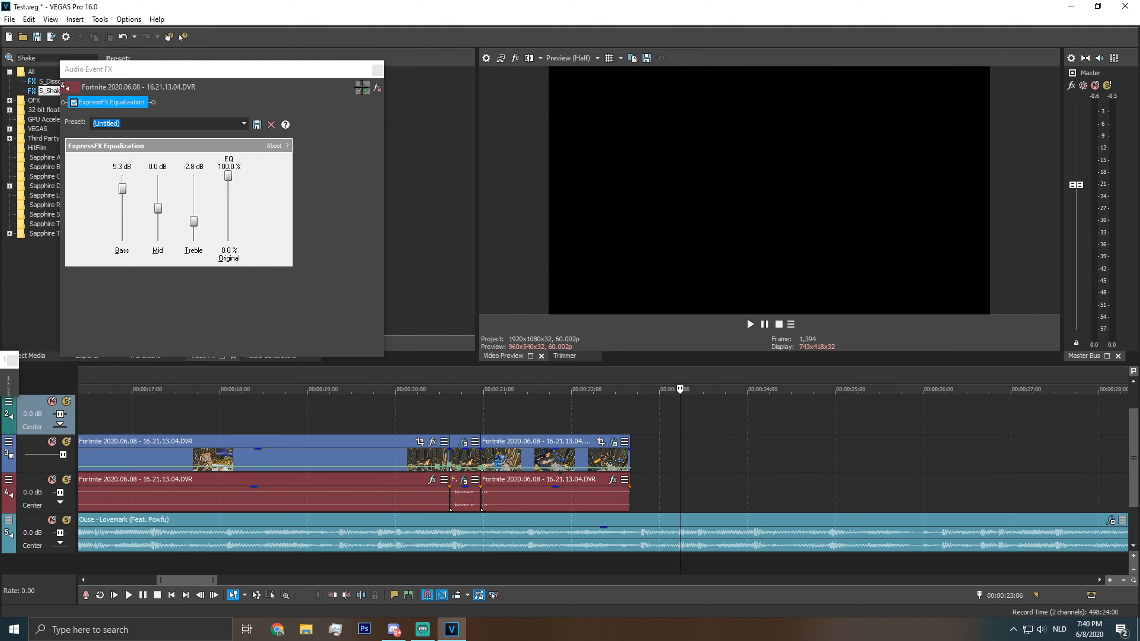
left_click(377, 69)
Insert the clip Fortnite 2020.06.08 - 18.33.21.08.DVR at the end of the last clip, at 00:00:22:19
scroll(426, 458, "down", 3)
scroll(406, 496, "down", 5)
scroll(191, 458, "up", 3)
left_click(452, 502)
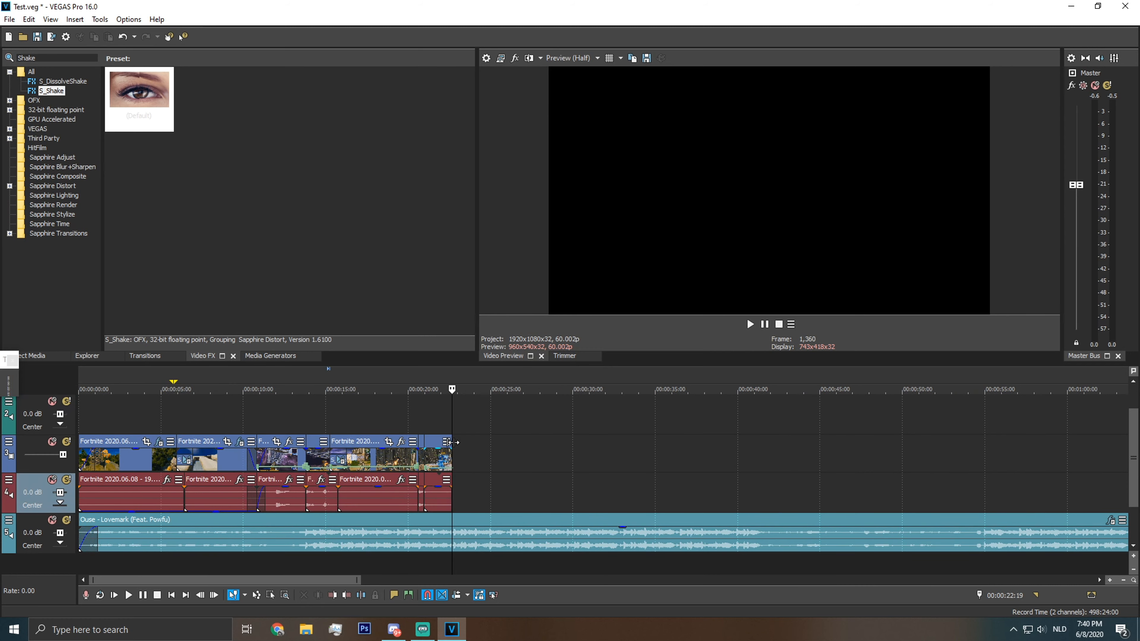
key("ctrl+o")
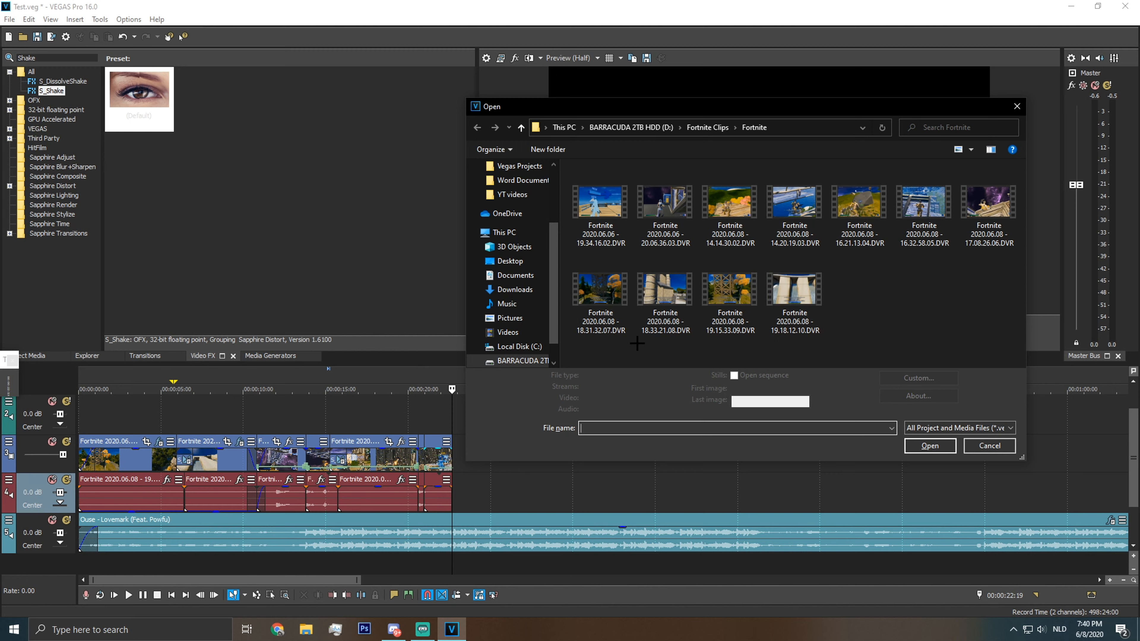
double_click(652, 304)
Look through the second half of the inserted clip and play from about 00:01:00 to locate the start of the usable shot
scroll(491, 479, "down", 5)
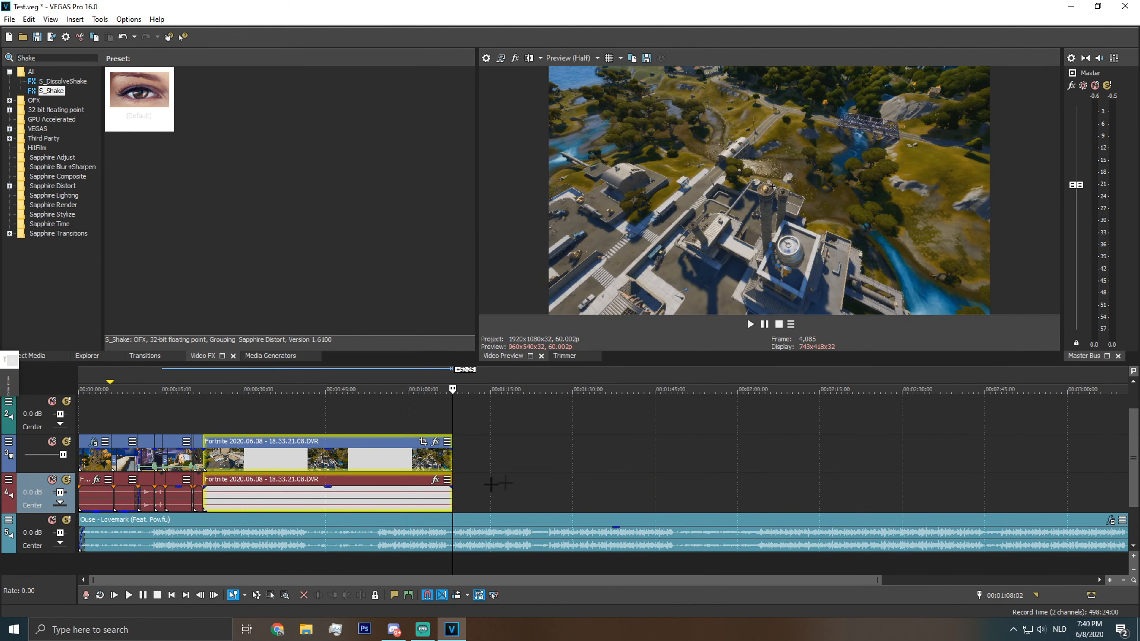
left_click(409, 502)
left_click(394, 502)
left_click(378, 499)
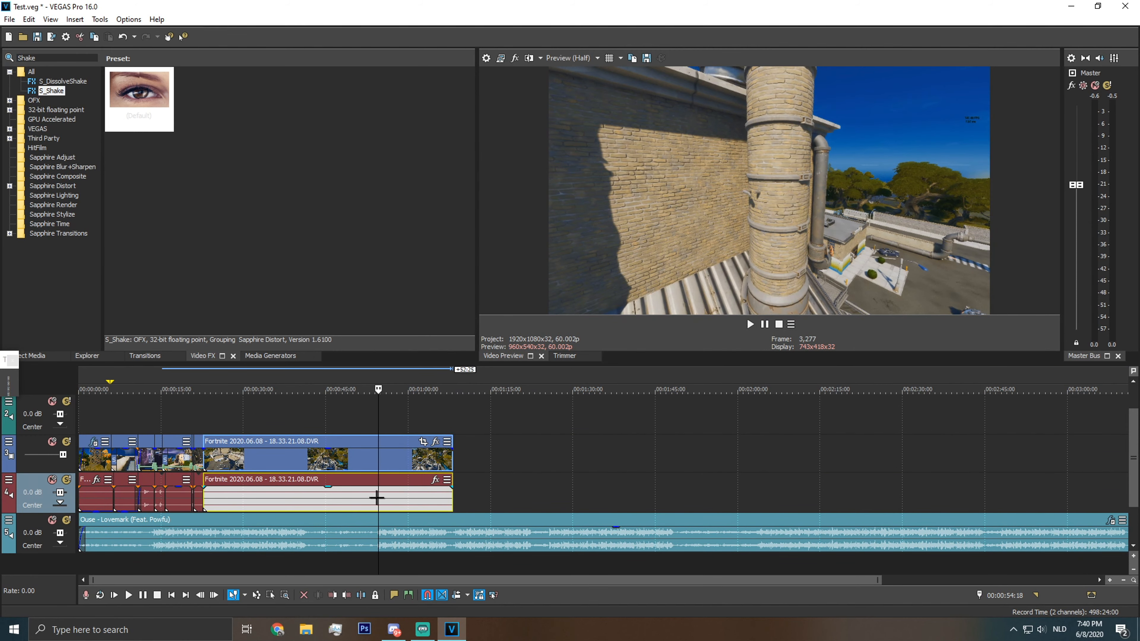
left_click(365, 496)
left_click(380, 492)
left_click(387, 492)
left_click(408, 493)
left_click(430, 494)
left_click(423, 494)
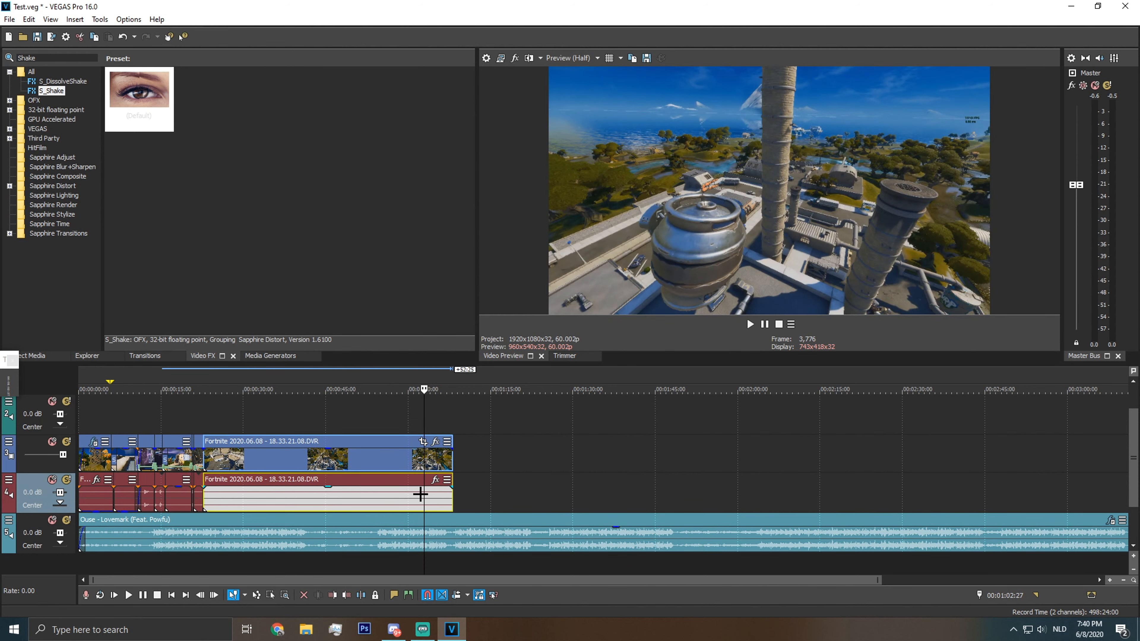
left_click(404, 495)
left_click(751, 324)
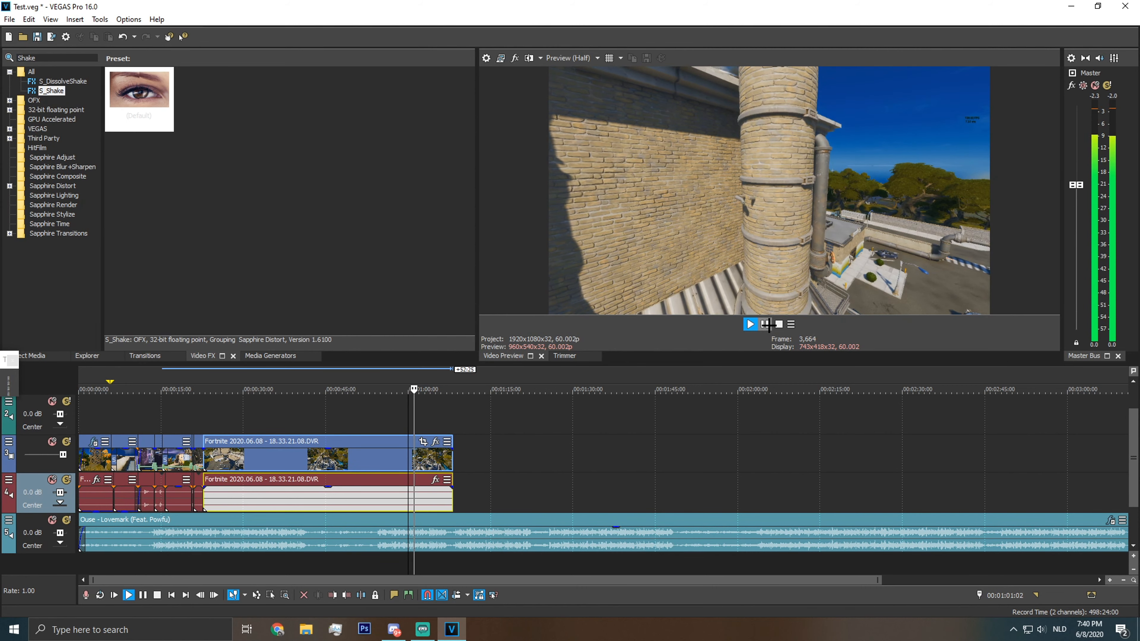
left_click(766, 324)
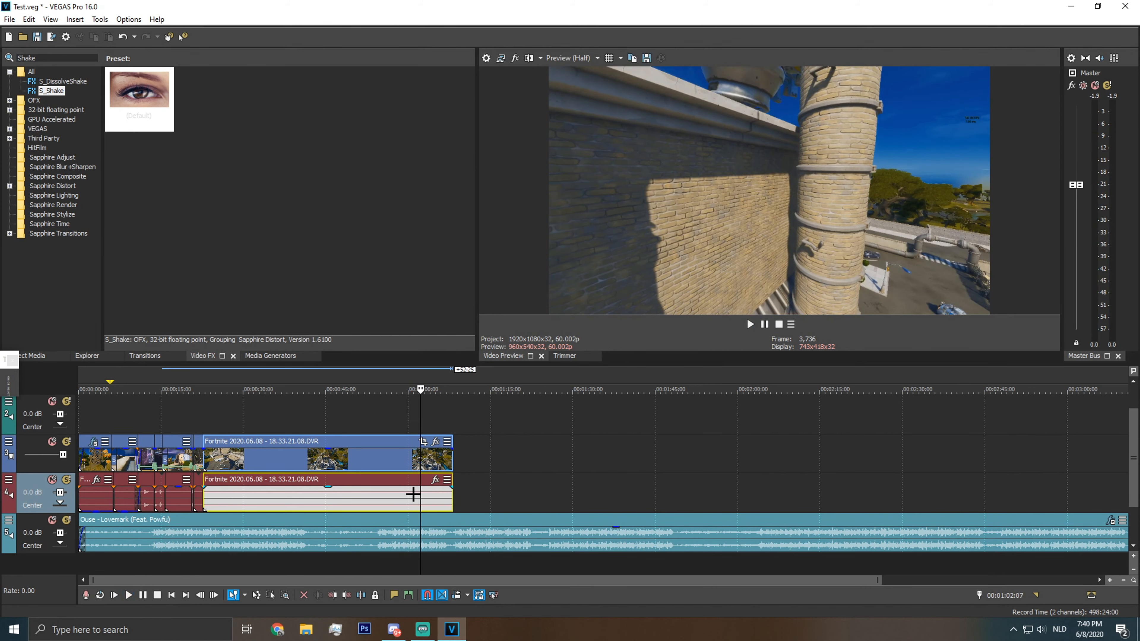
Cut away the part of the inserted clip before 00:01:01:28 and move the remainder against the end of the previous clip
scroll(415, 494, "up", 5)
left_click(588, 501)
key("s")
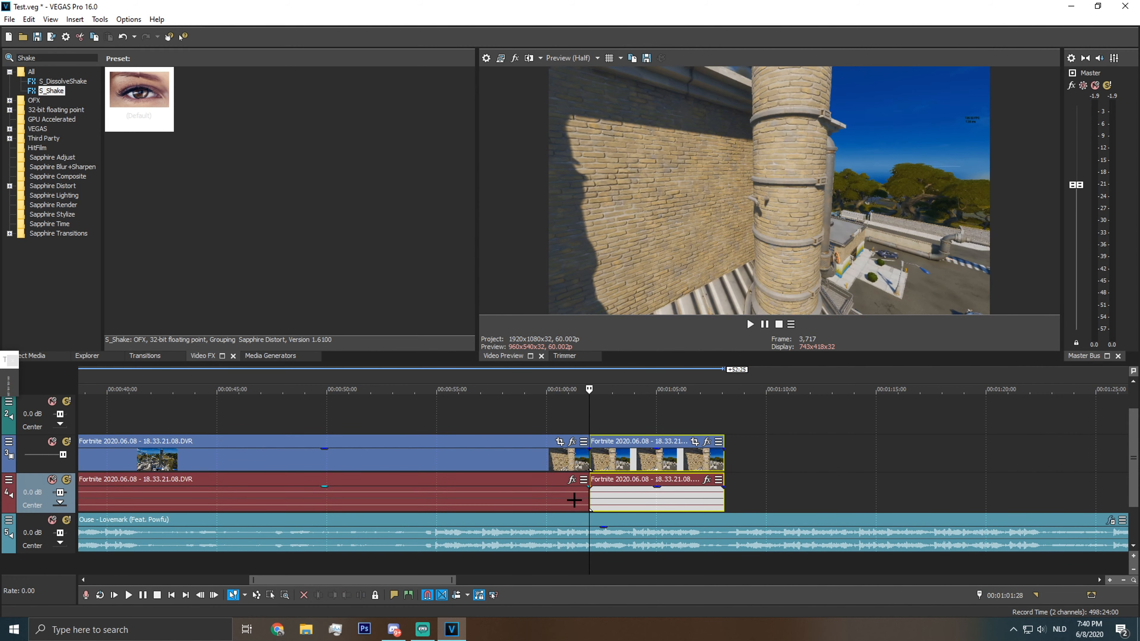
left_click(574, 499)
key("Delete")
scroll(573, 487, "down", 3)
left_click_drag(604, 466, 337, 470)
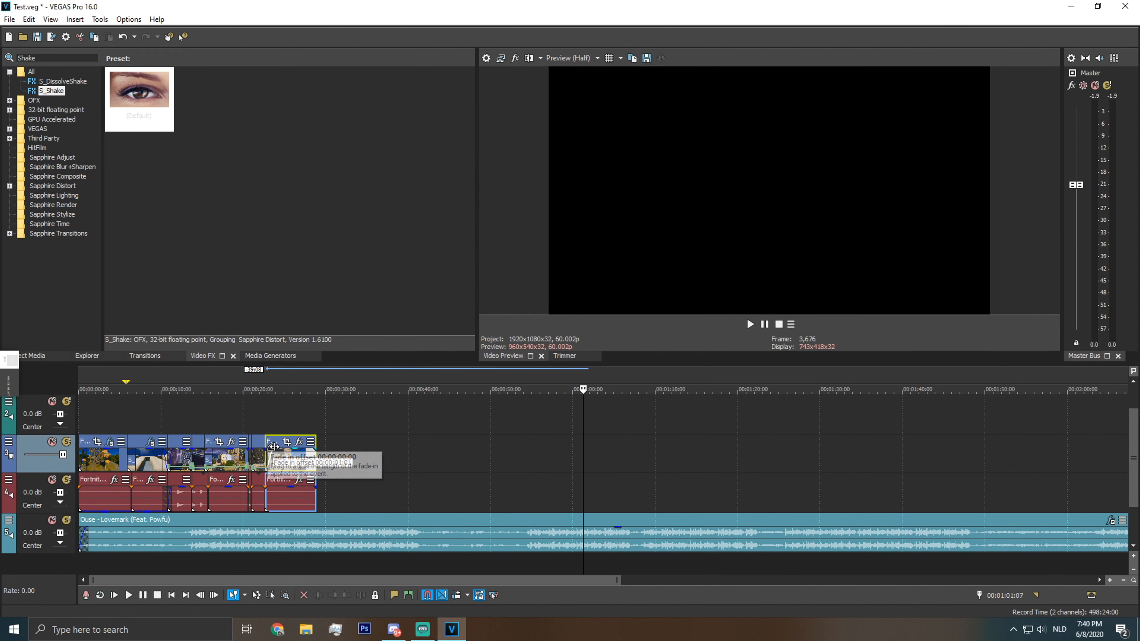
Add a fade-in to the moved clip and a fade-out to the clip before it, then play across the join
scroll(279, 447, "up", 3)
left_click_drag(369, 579, 242, 570)
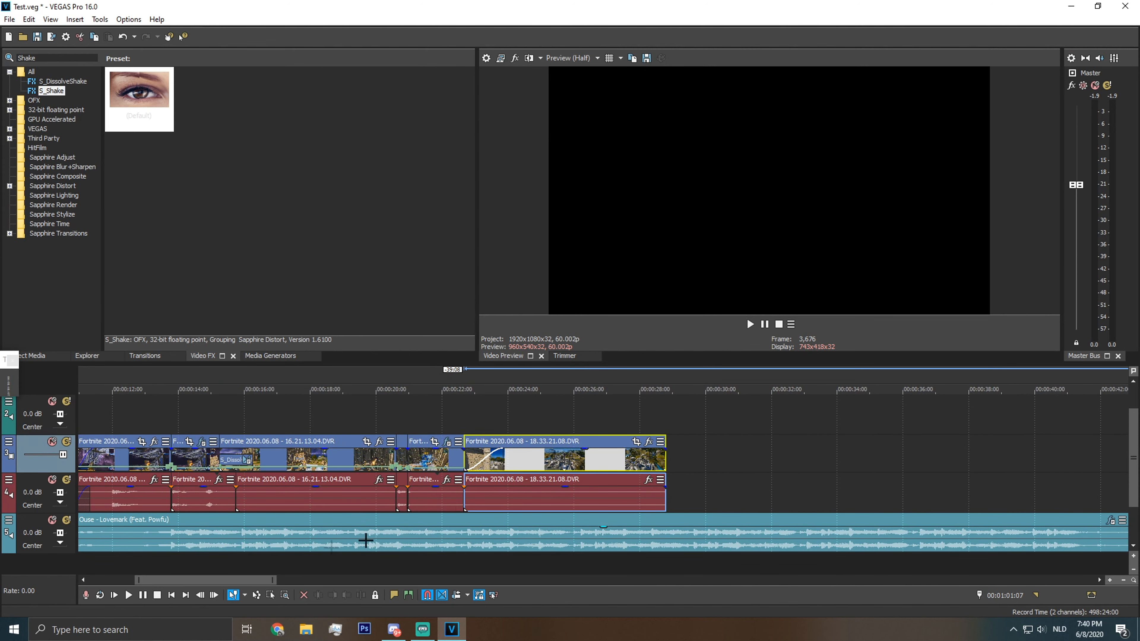
left_click_drag(462, 446, 444, 447)
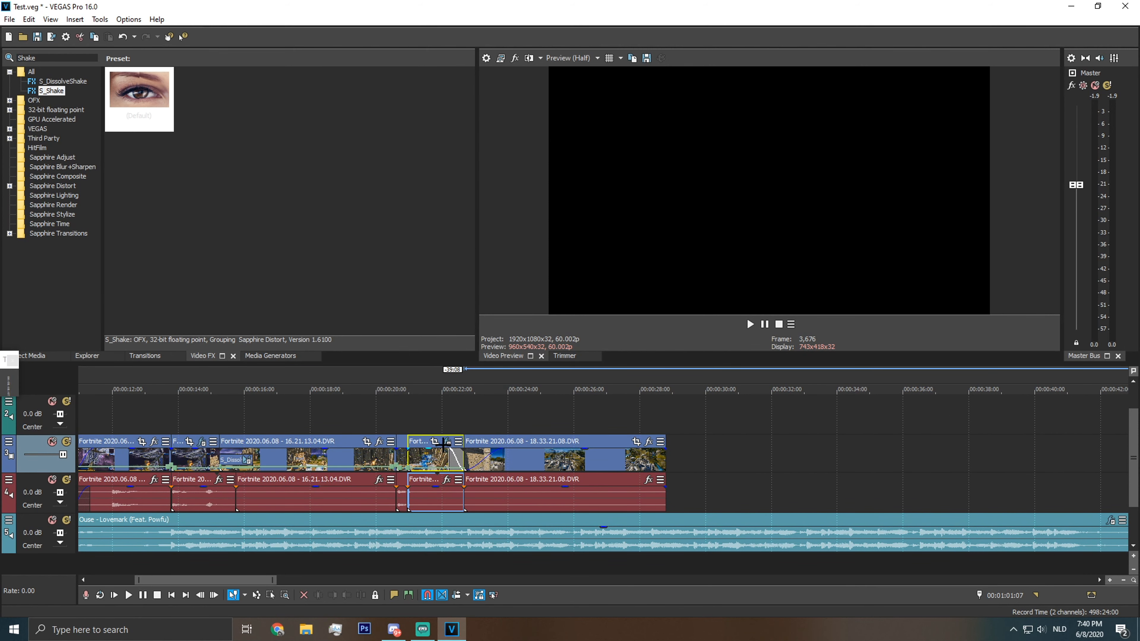
left_click(442, 421)
left_click(751, 324)
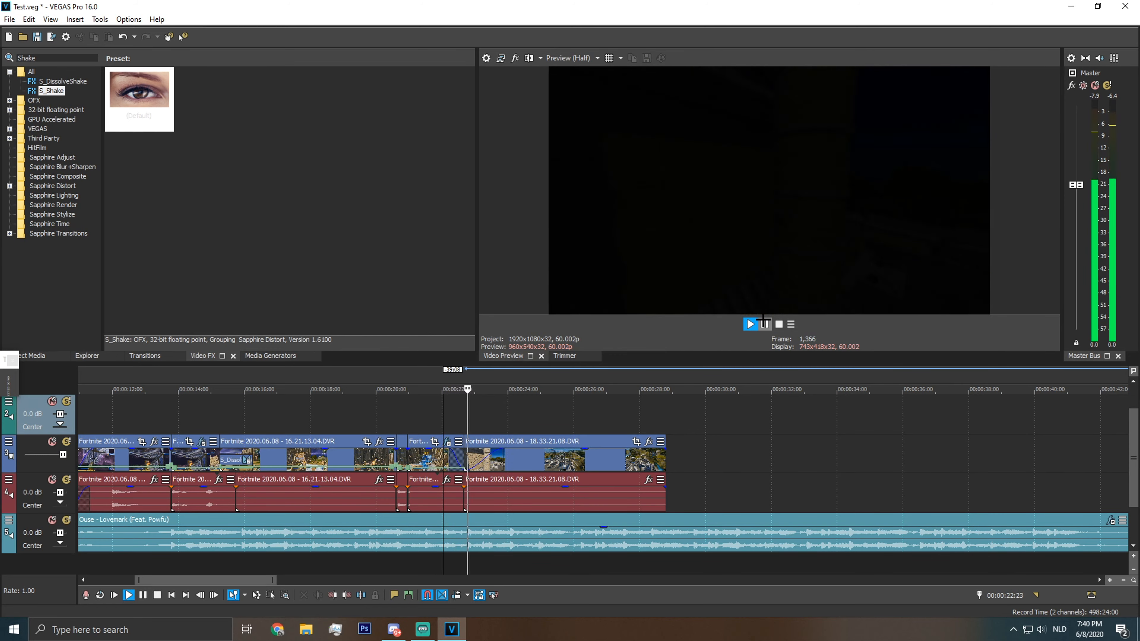
left_click(763, 322)
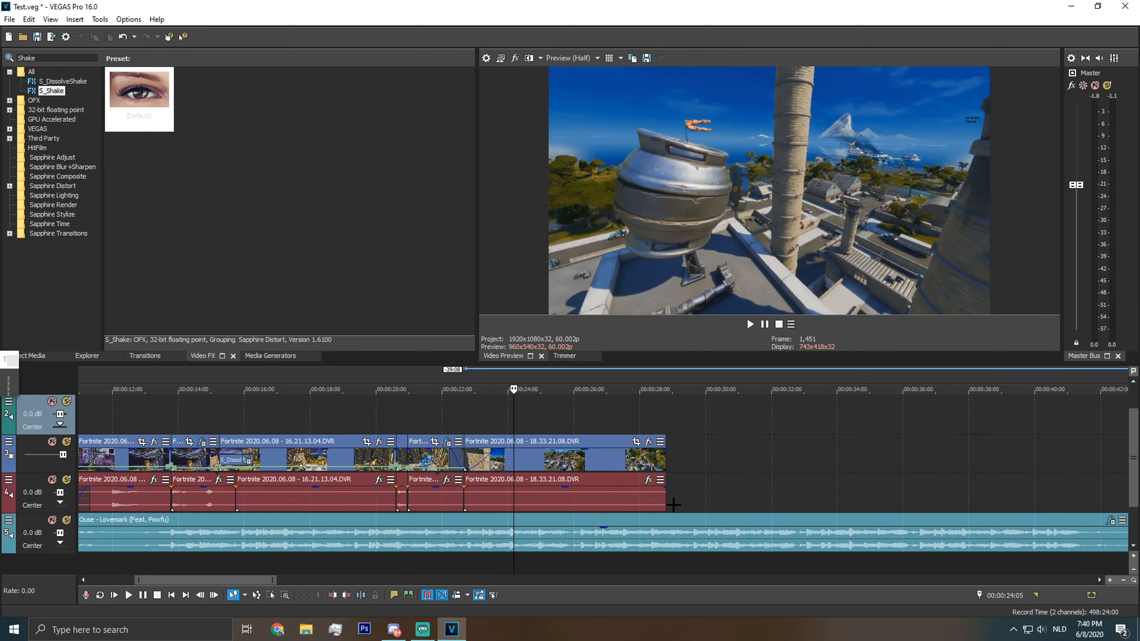
Time-stretch the last clip with its audio to about 70% speed and play it back from just before the join
left_click_drag(667, 504, 751, 505)
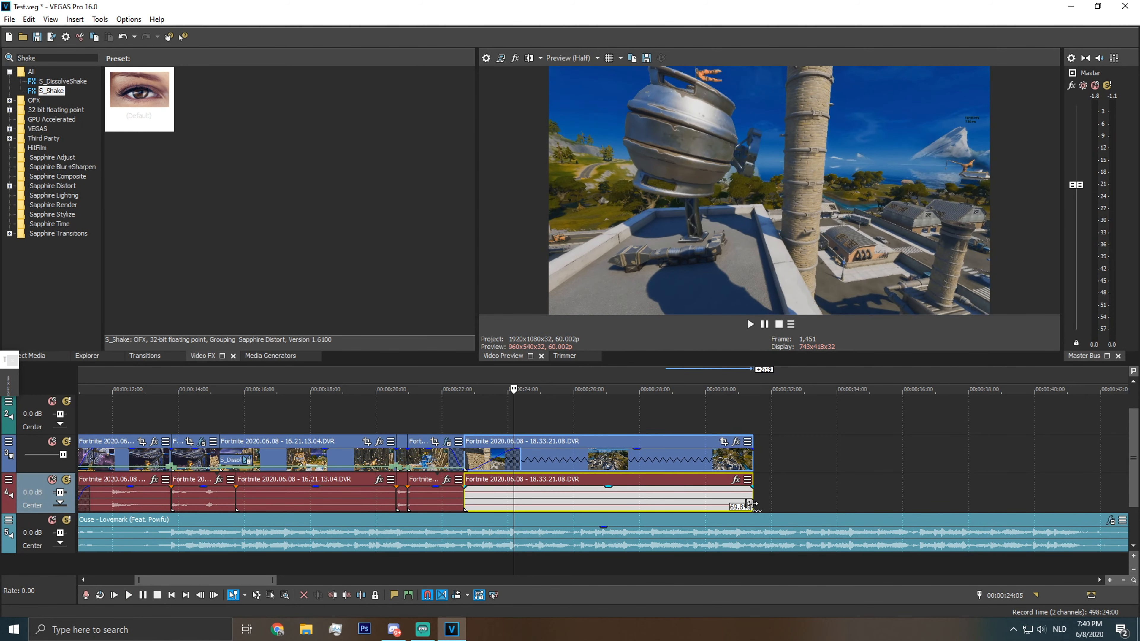
left_click(454, 415)
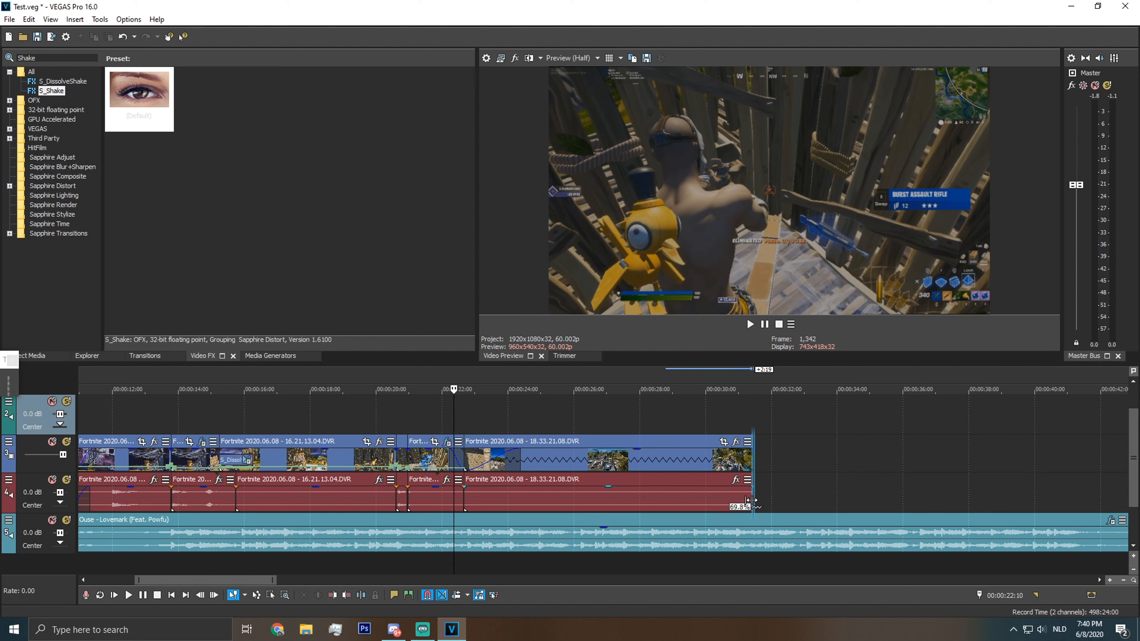
mouse_move(751, 500)
left_mouse_down()
mouse_move(1012, 498)
mouse_move(593, 482)
mouse_move(748, 483)
left_mouse_up()
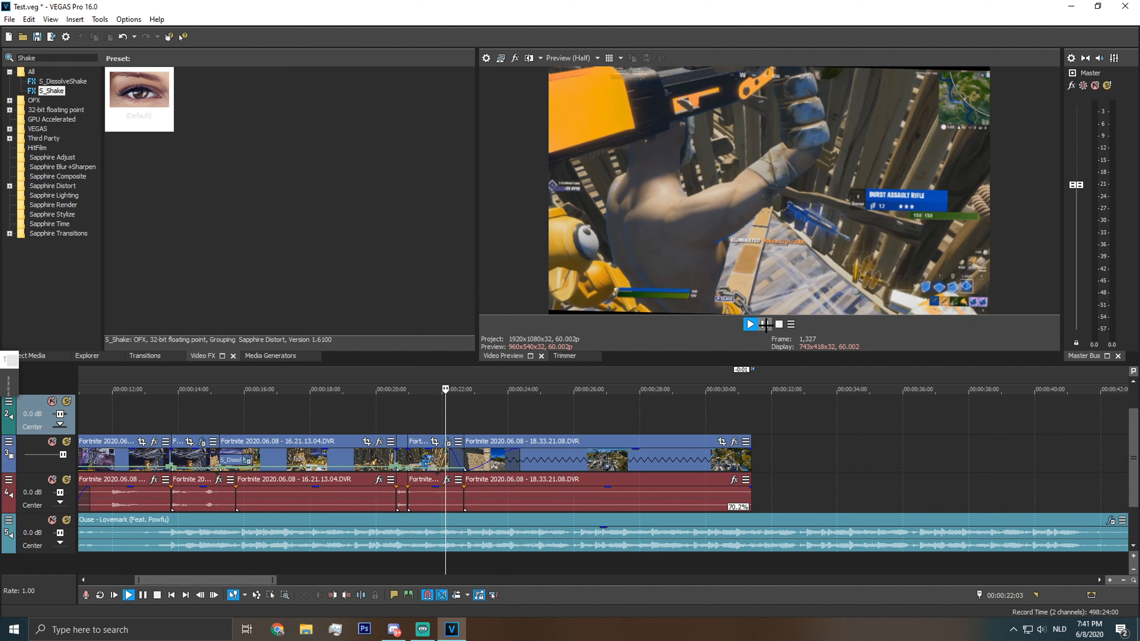
left_click(750, 324)
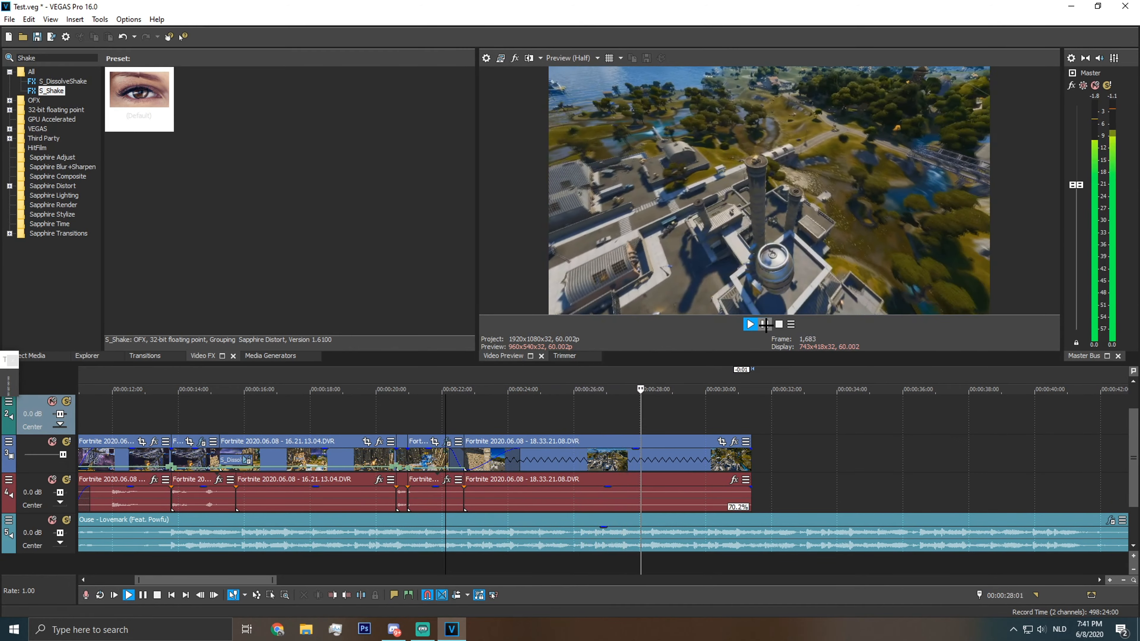
left_click(766, 325)
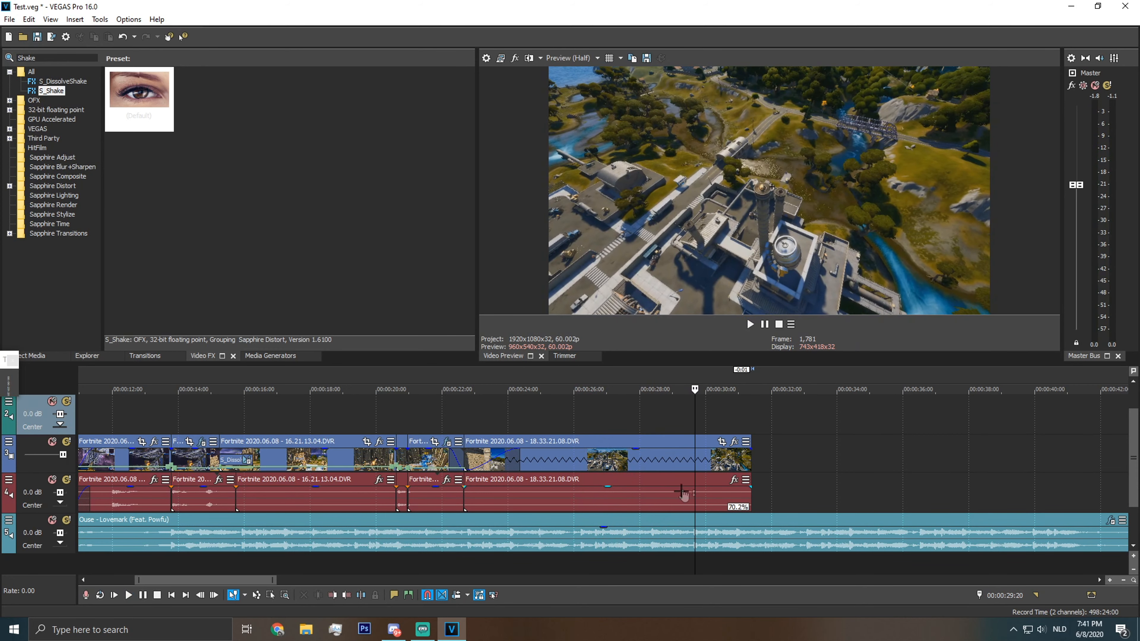
Split the slowed last clip at 00:00:29:18 and delete the part after the cut
left_click(685, 498)
left_click(692, 496)
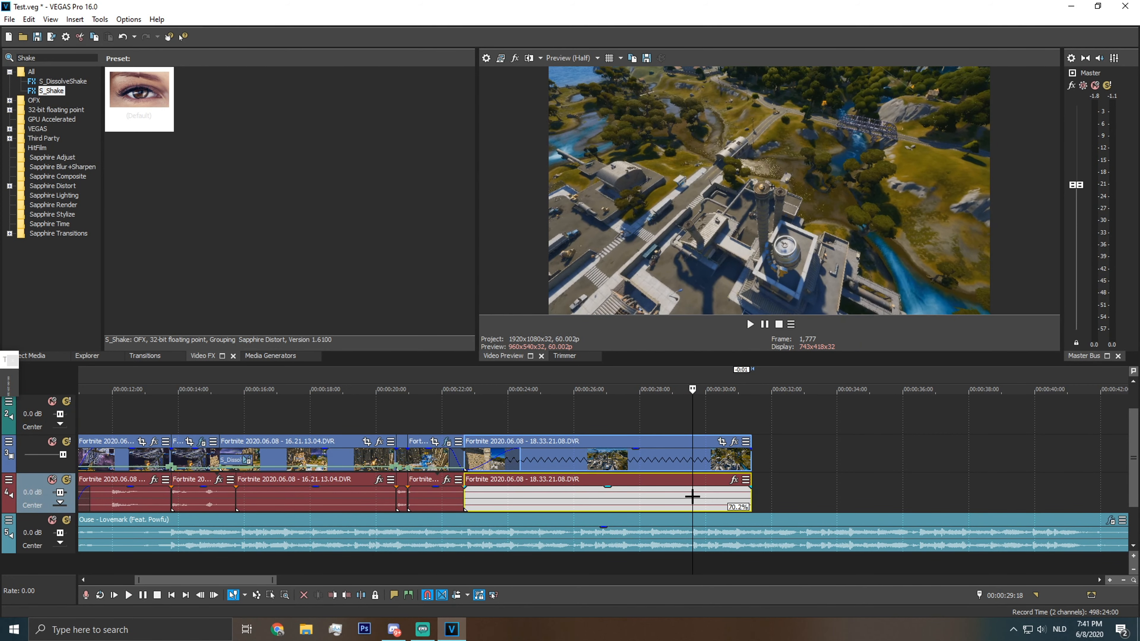
key("s")
key("Delete")
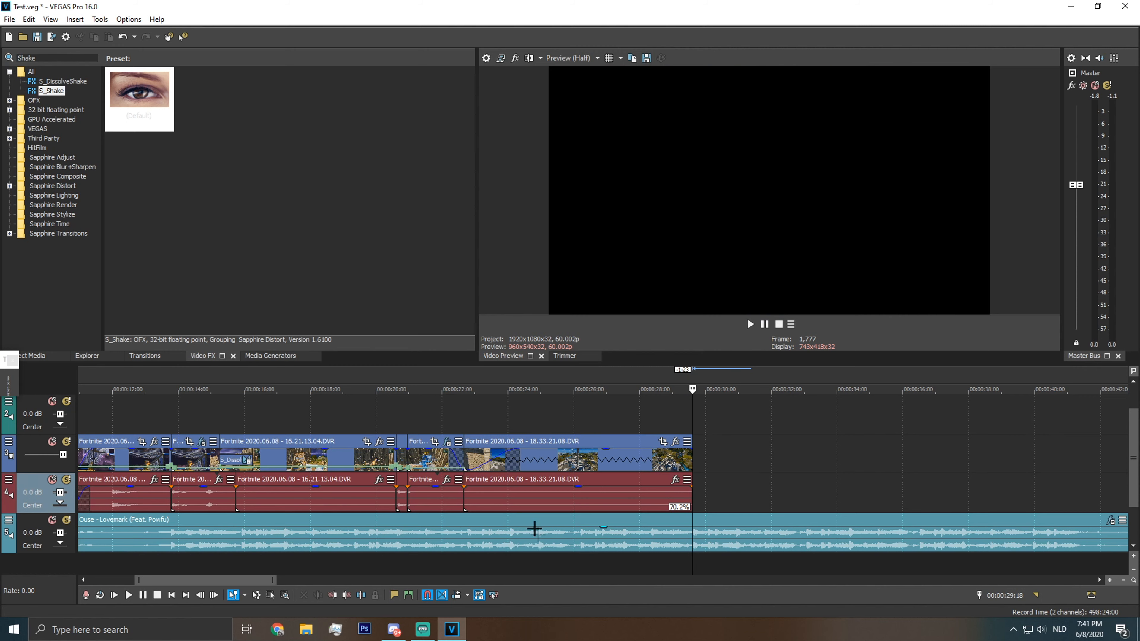
Add a default Titles & Text event above the last clip, aligned to the clip's start, and clear its sample text
left_click(265, 357)
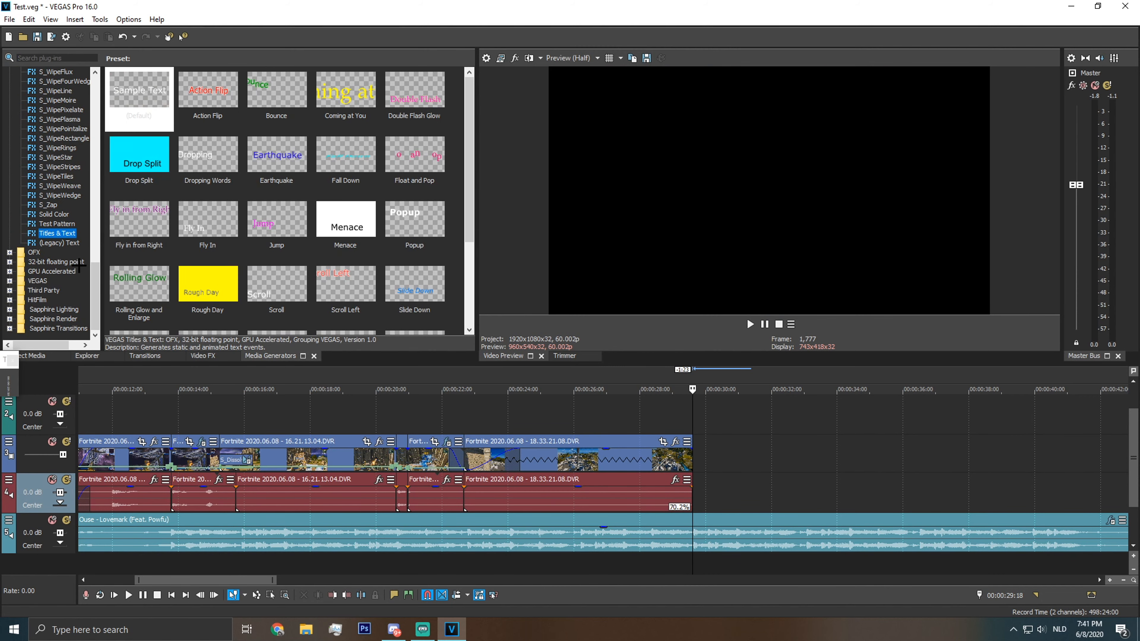
left_click_drag(128, 99, 471, 416)
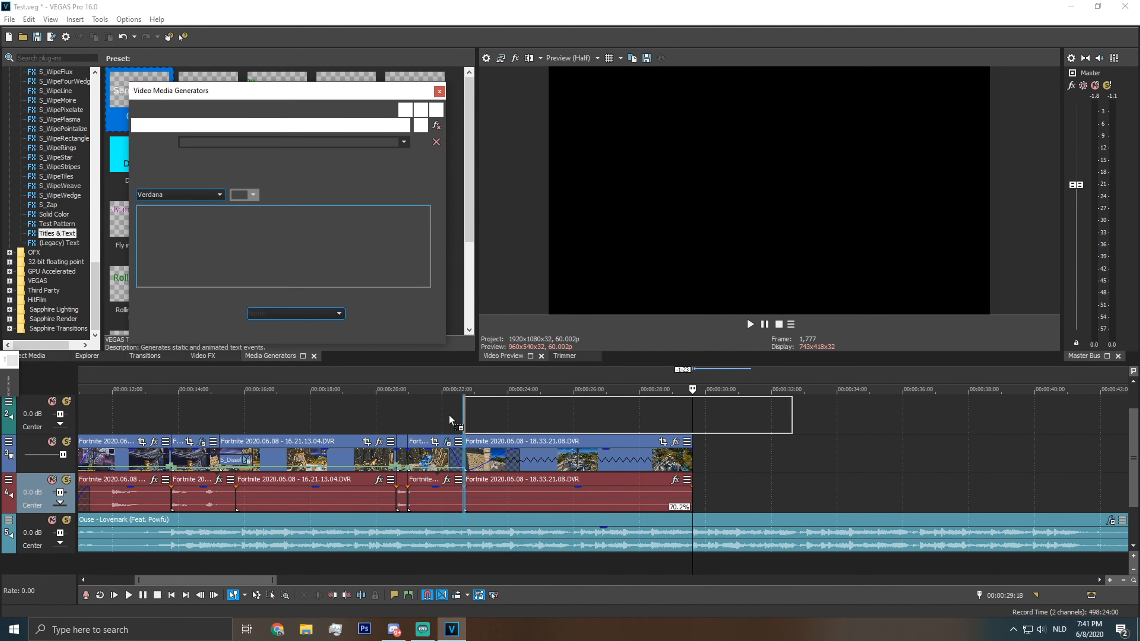
left_click(394, 232)
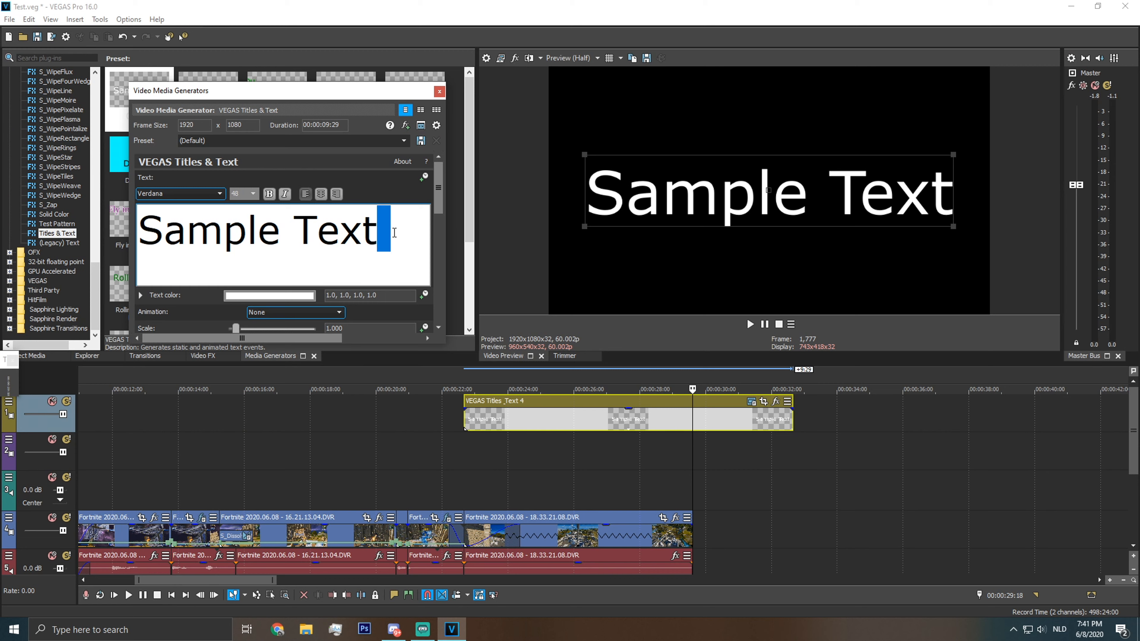
left_click(395, 232)
left_click_drag(372, 234, 216, 211)
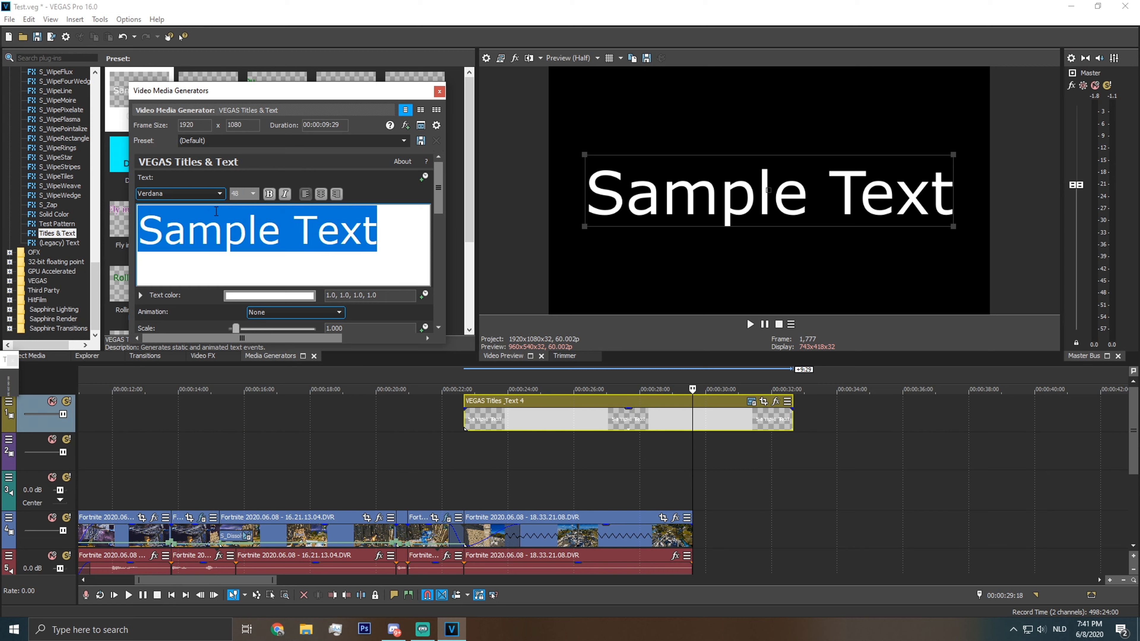
key("Delete")
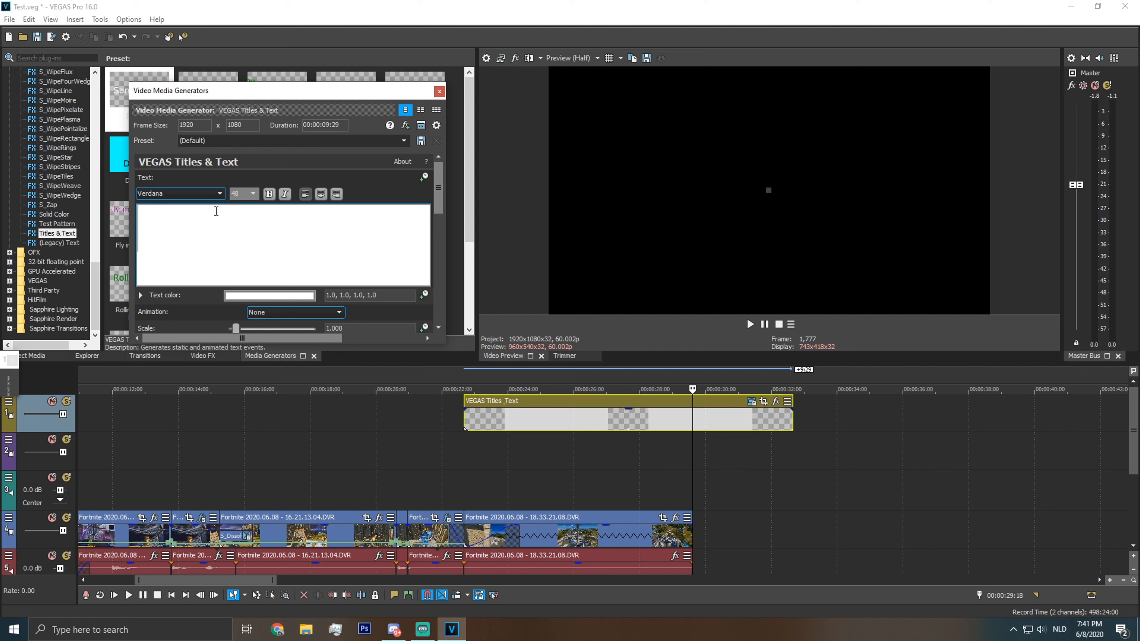
Enter "Thanks For Watching" as the title text
type("Tahn")
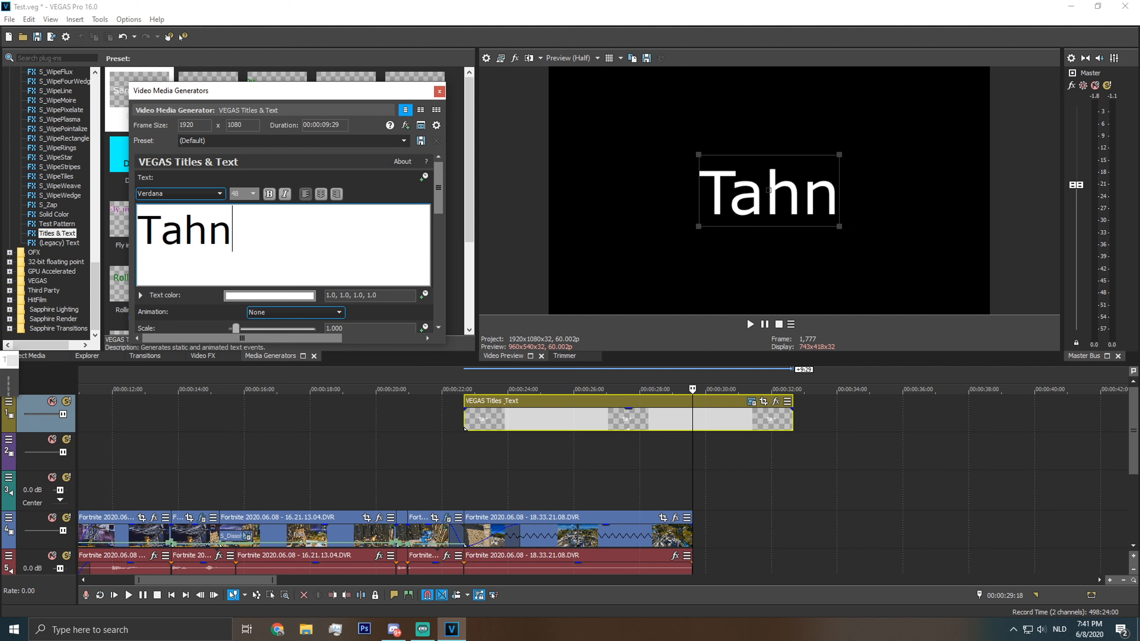
key("BackSpace")
key("BackSpace")
key("BackSpace")
type("hanks For wa")
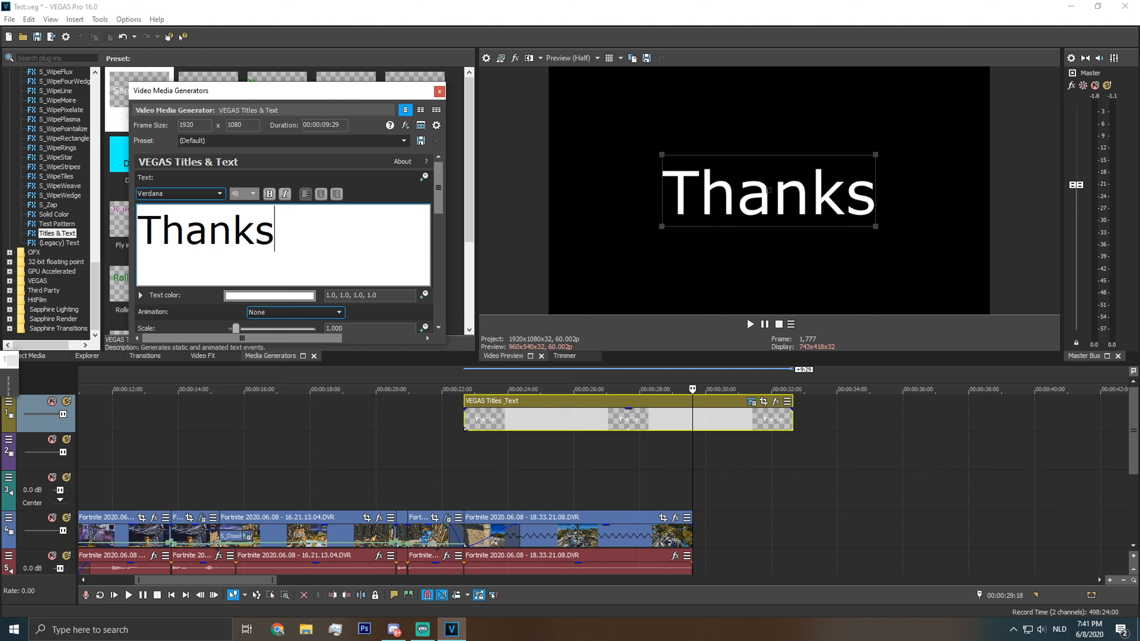
key("BackSpace")
key("BackSpace")
type("Wacthing")
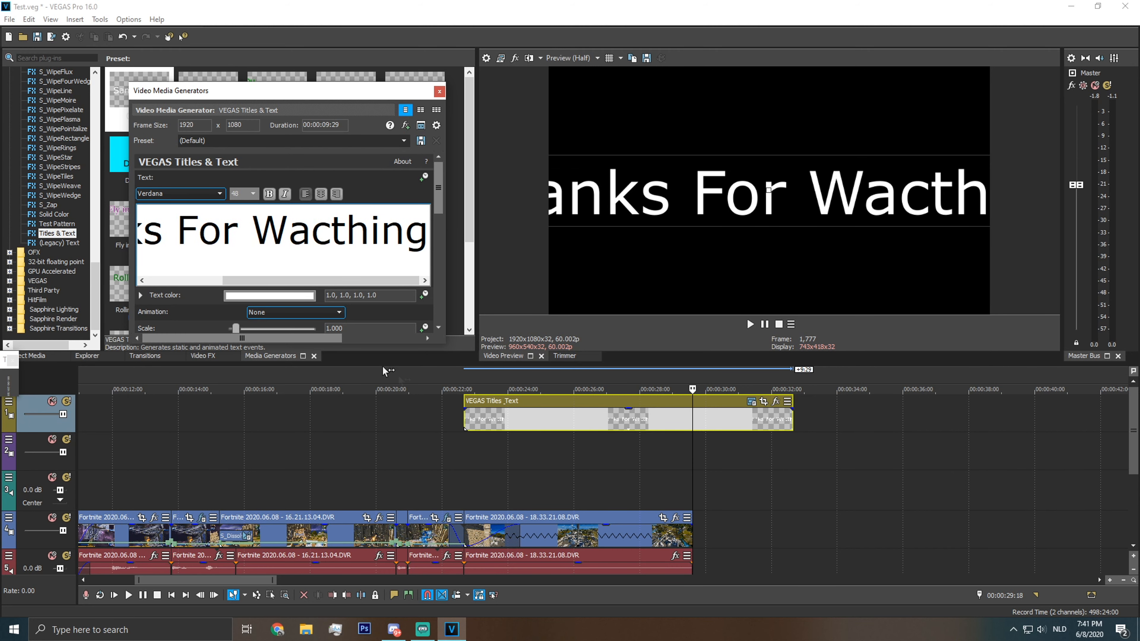
key("BackSpace")
key("BackSpace")
type("tc")
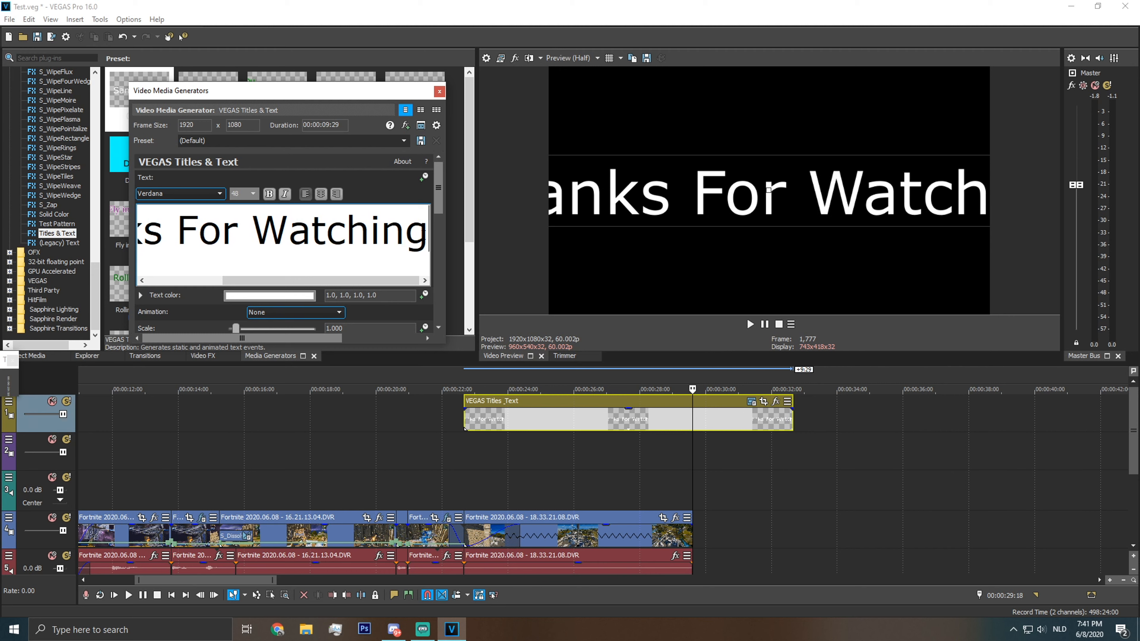
Set the font size of the whole "Thanks For Watching" title to 24 and keep the text selected
left_click_drag(425, 229, 155, 222)
left_click(254, 193)
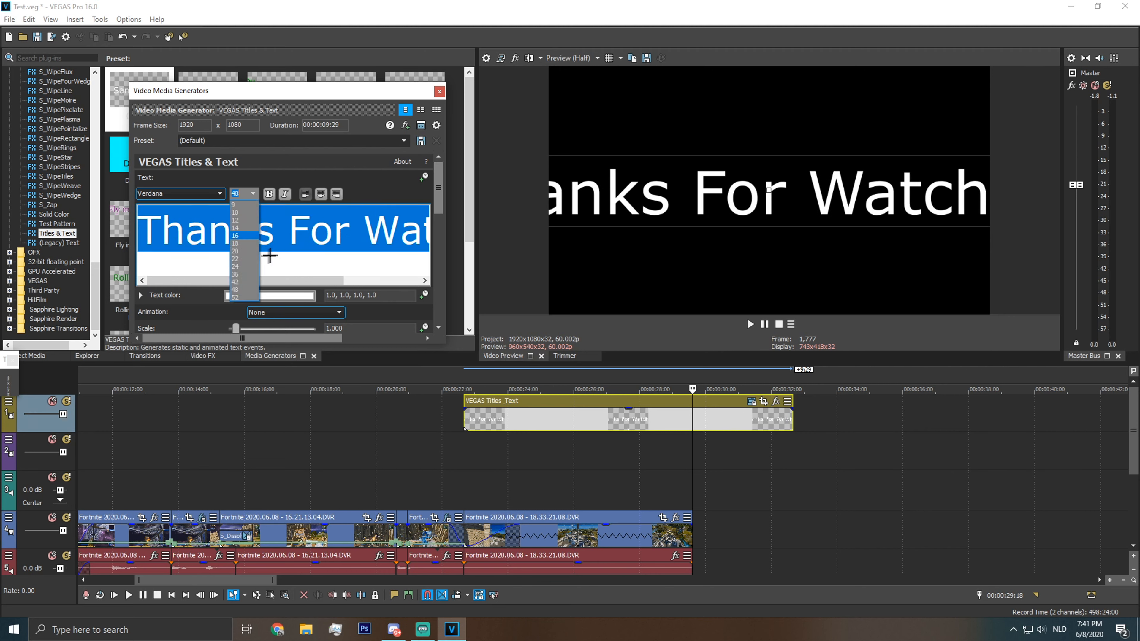
left_click(246, 268)
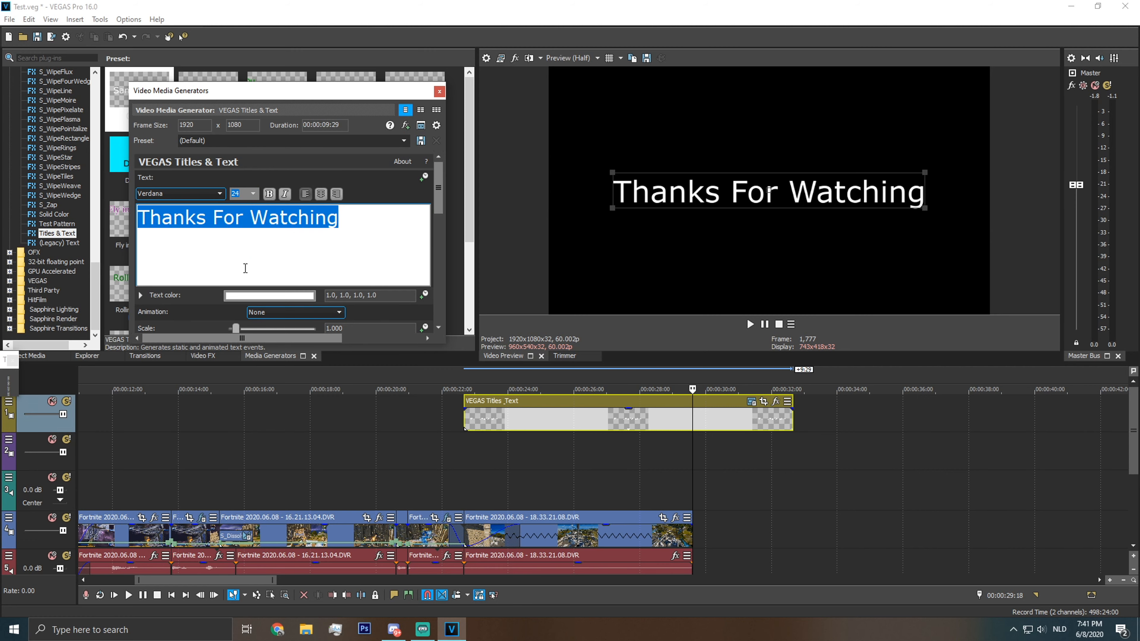
left_click_drag(351, 220, 140, 218)
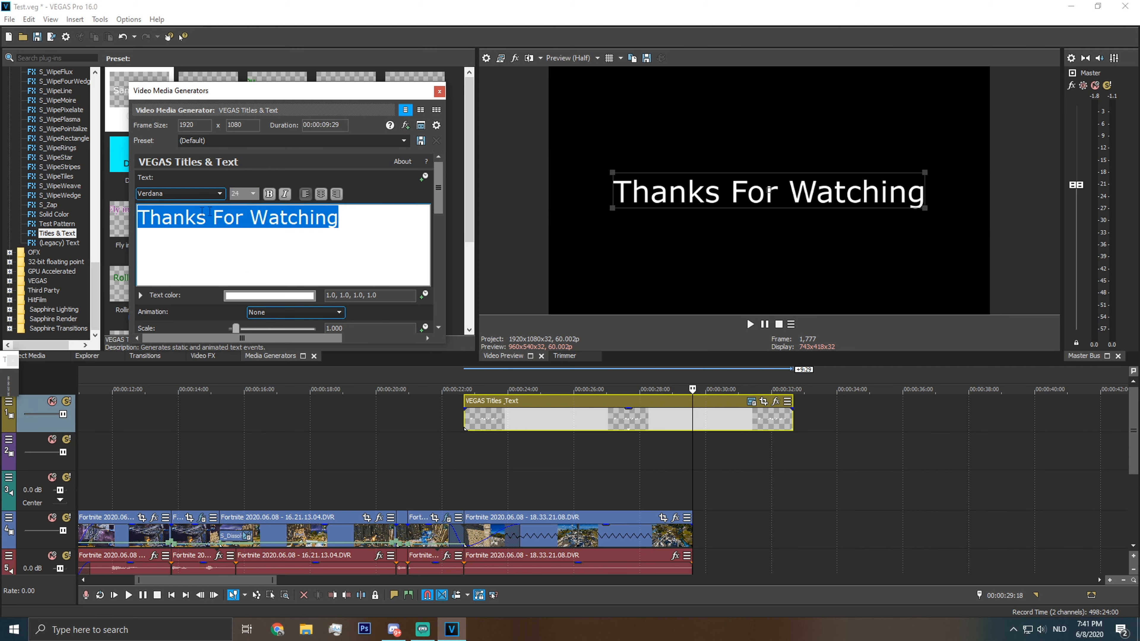